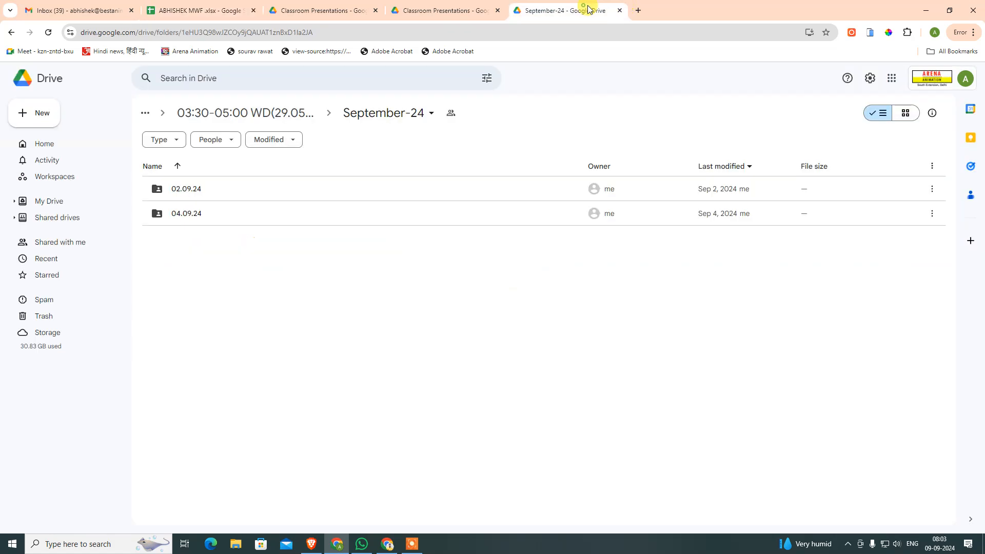
# Step: Open a new browser tab, then open the C:\xampp folder in File Explorer and launch the xampp-control application
pyautogui.click(638, 10)
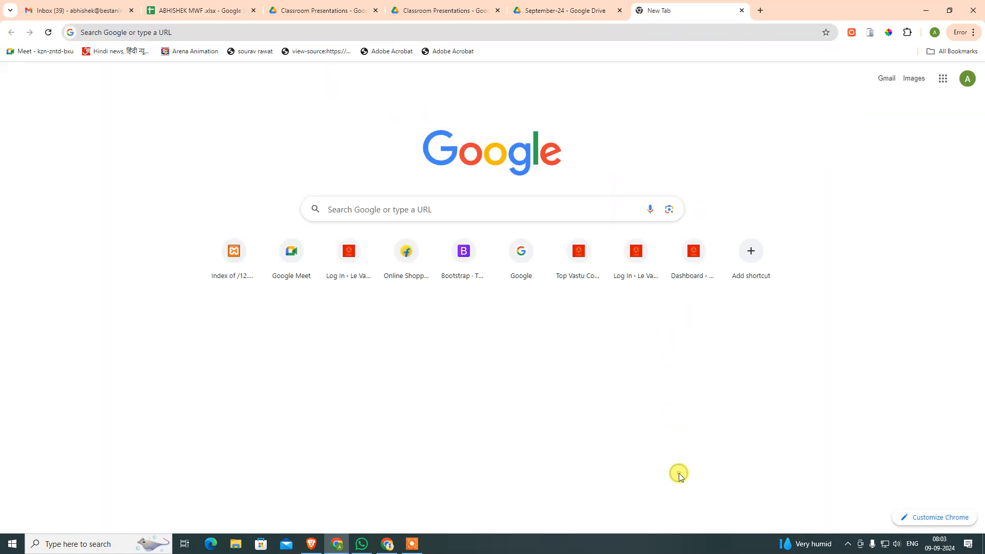
pyautogui.press('super')
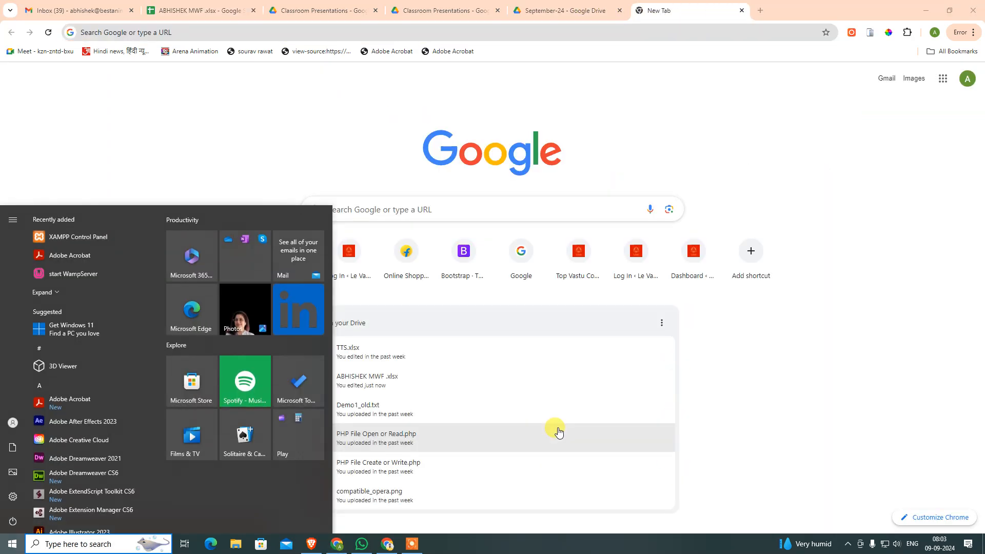
pyautogui.write('C:\\')
pyautogui.press('Return')
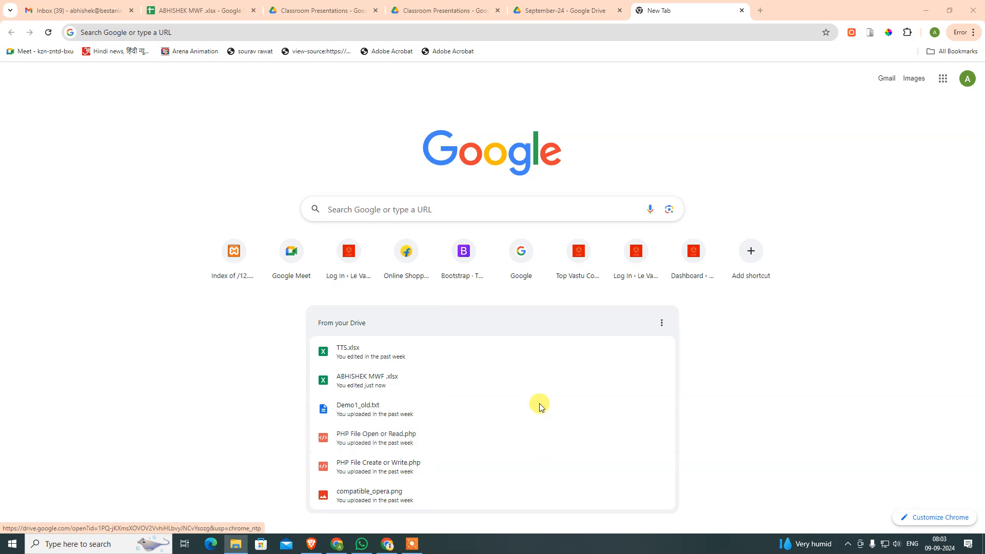
pyautogui.doubleClick(128, 160)
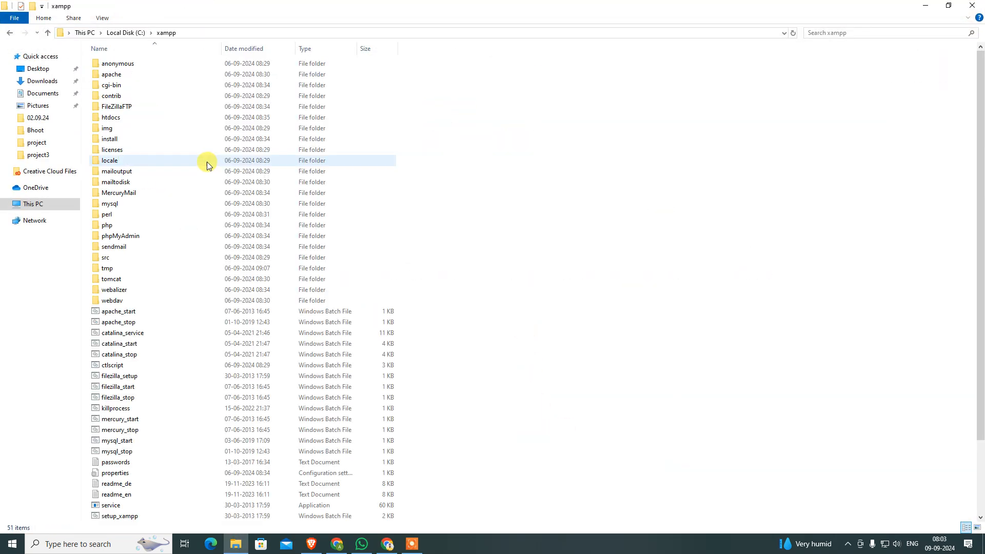
pyautogui.scroll(-3, 208, 268)
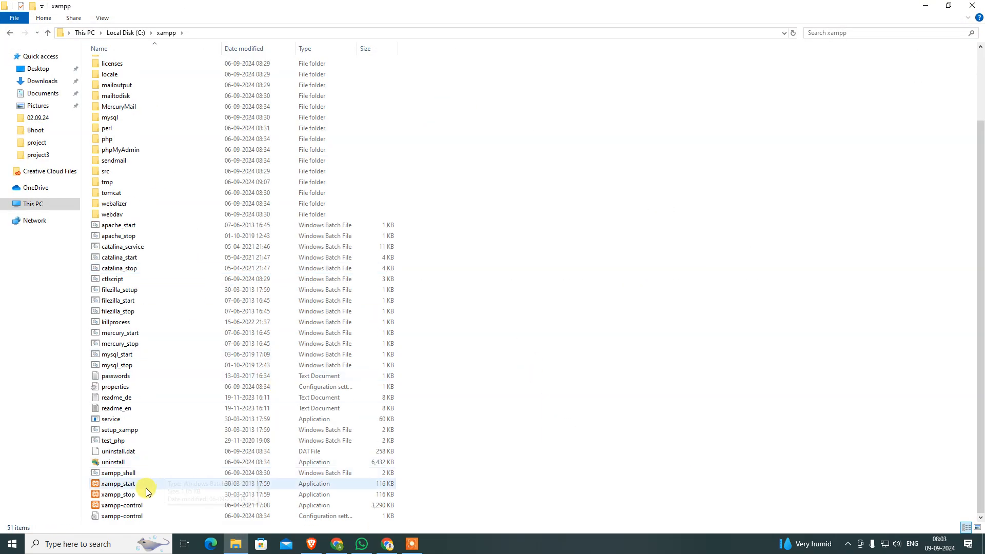
pyautogui.doubleClick(146, 505)
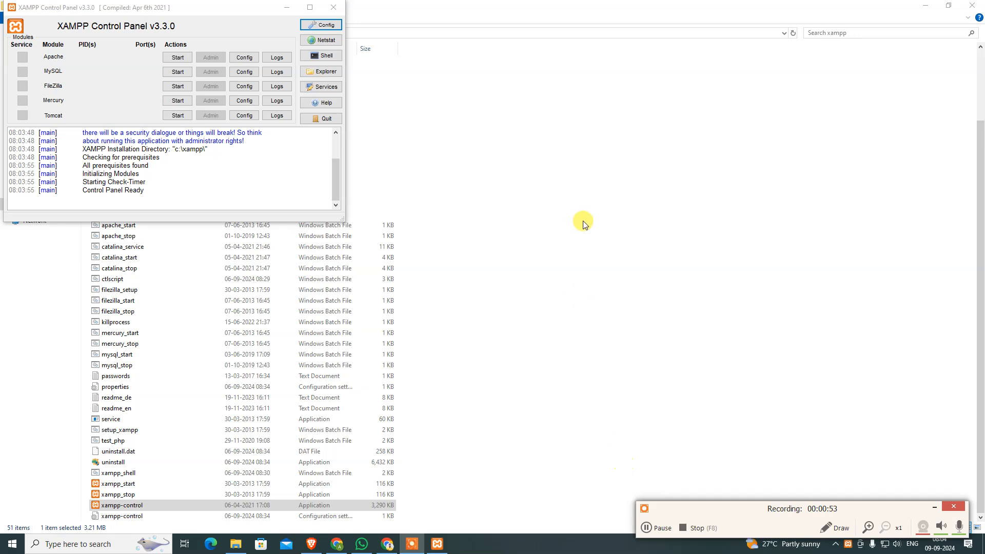
# Step: Start the Apache and MySQL modules, allow access through Windows Defender Firewall, and move the control panel toward the screen's centre
pyautogui.click(185, 57)
pyautogui.click(177, 71)
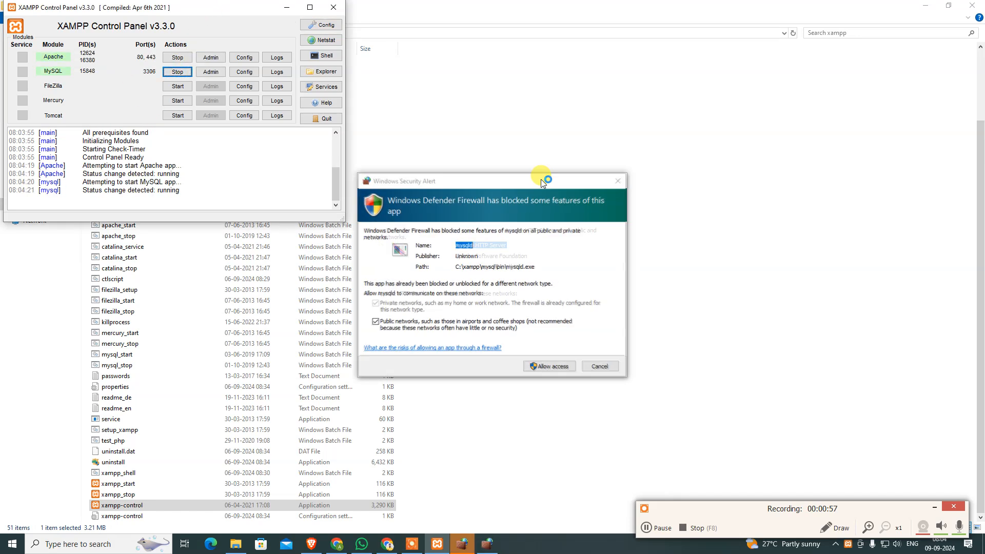
pyautogui.click(563, 368)
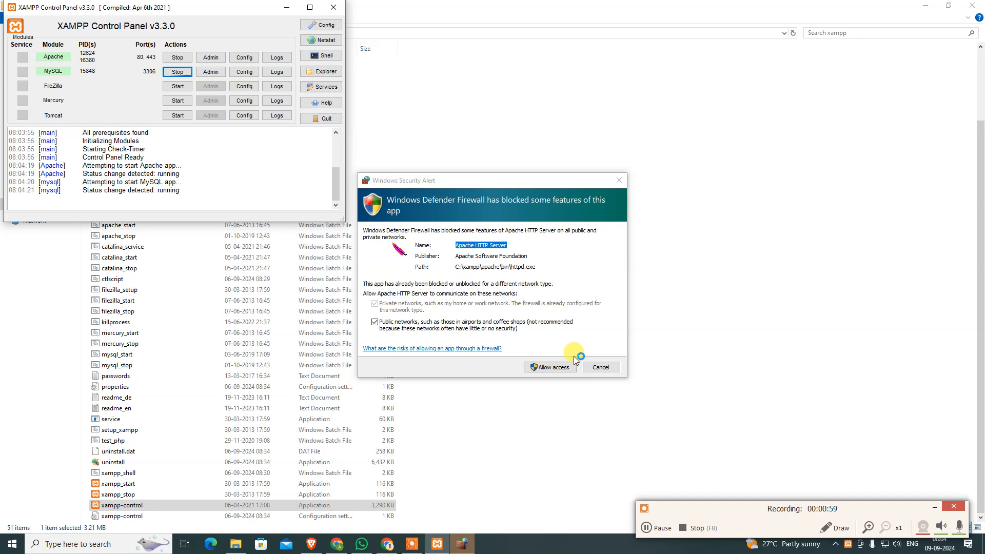
pyautogui.moveTo(212, 7); pyautogui.dragTo(637, 123)
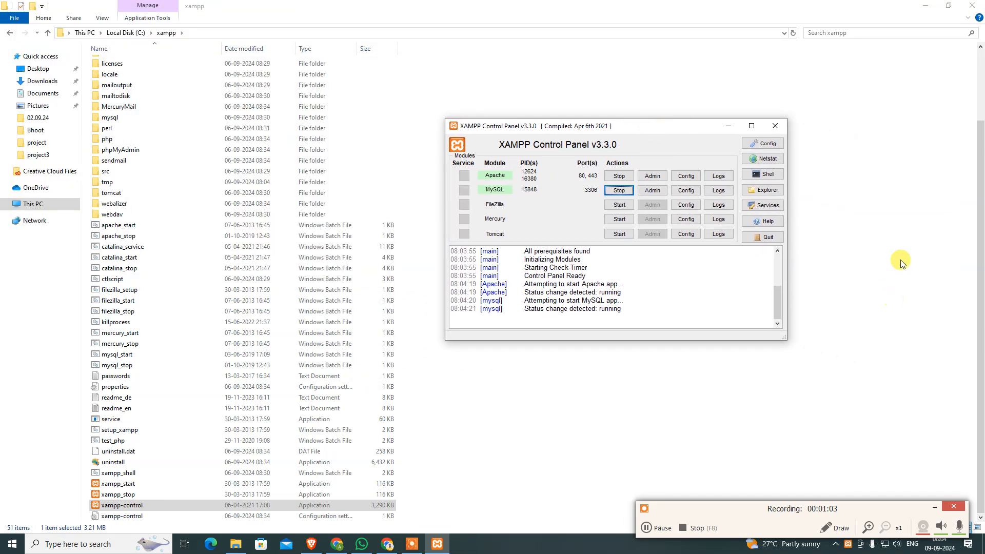
# Step: Inspect the wordpress folder inside XAMPP's htdocs folder and return to htdocs
pyautogui.click(876, 232)
pyautogui.scroll(3, 132, 126)
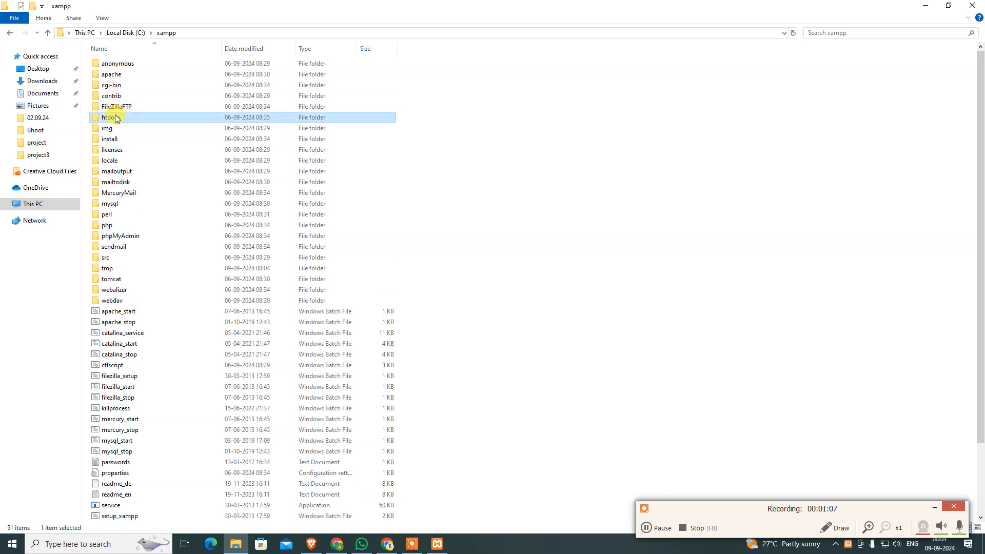
pyautogui.doubleClick(111, 117)
pyautogui.doubleClick(123, 100)
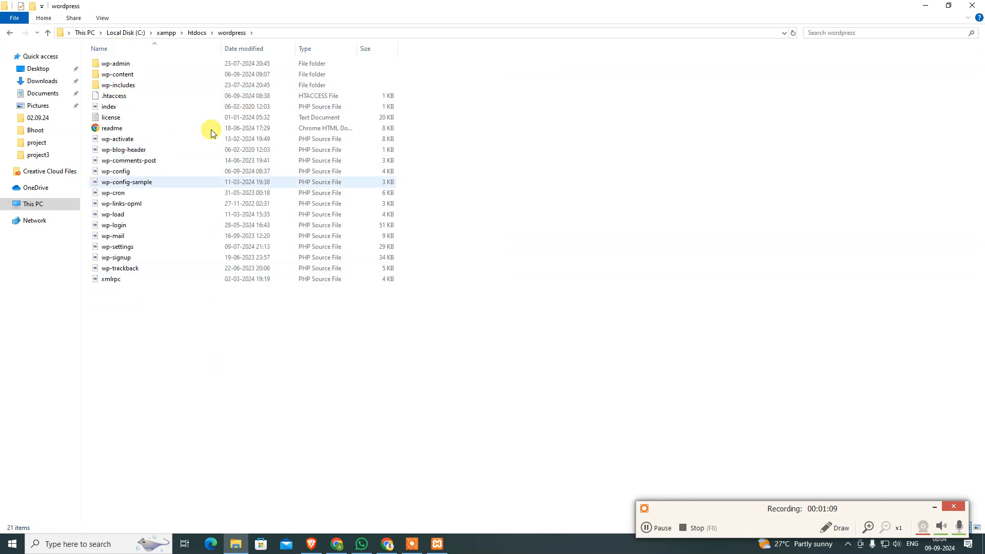
pyautogui.click(196, 33)
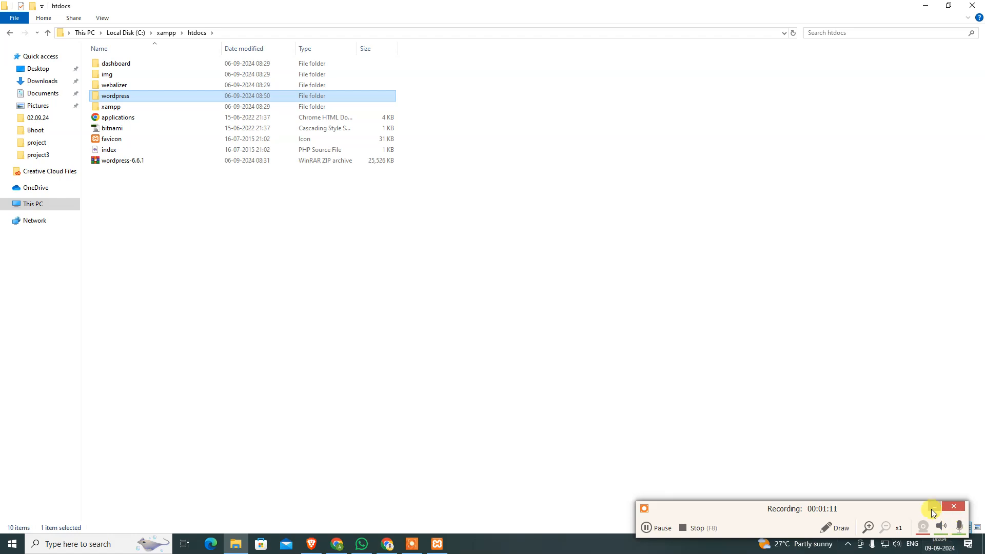
pyautogui.moveTo(925, 509); pyautogui.dragTo(937, 492)
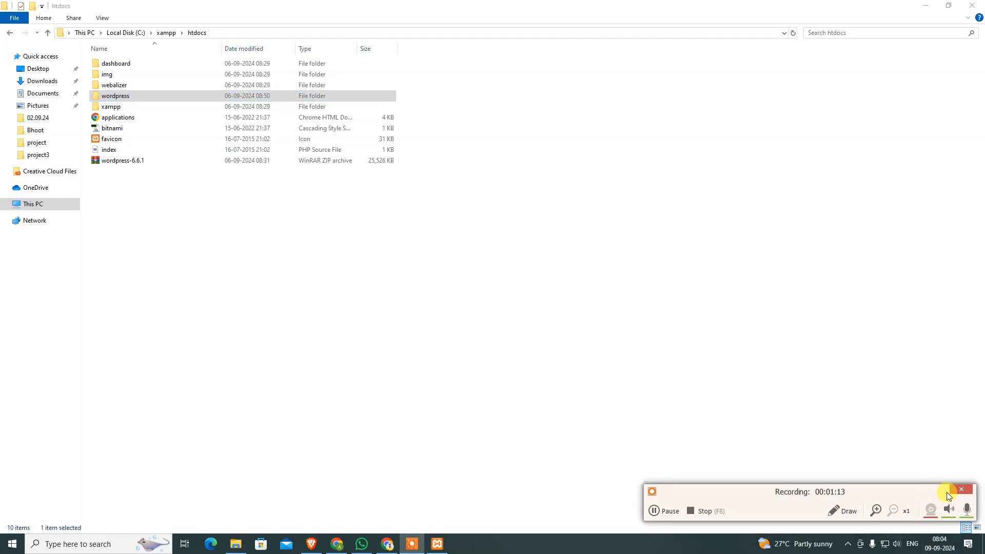
pyautogui.click(947, 491)
pyautogui.click(776, 431)
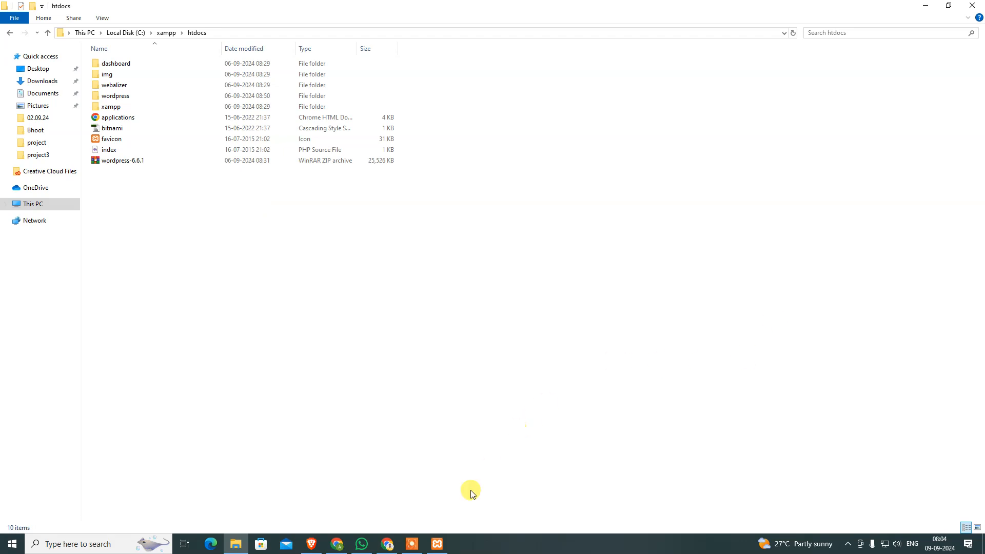
# Step: Switch to Chrome and load localhost/wordpress in the empty tab
pyautogui.click(334, 540)
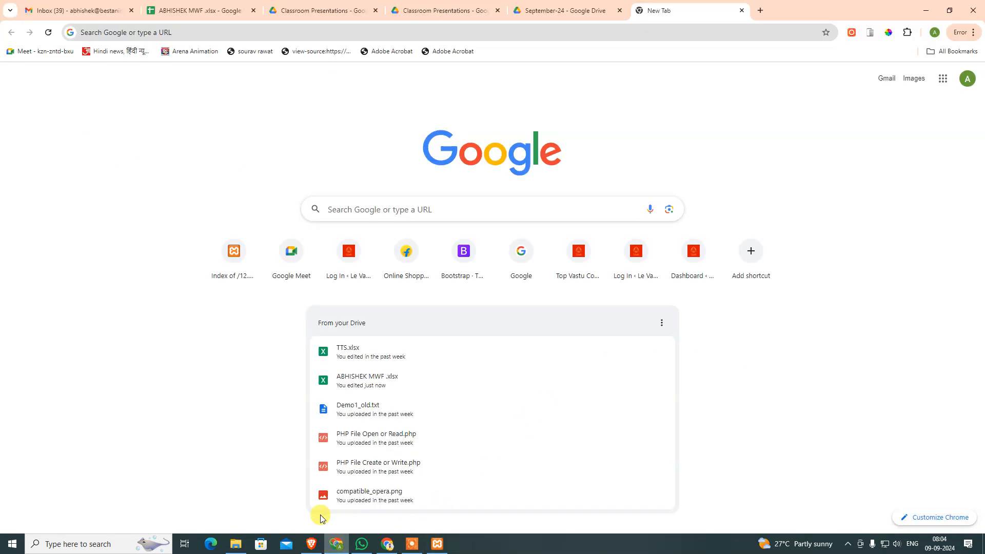
pyautogui.click(578, 27)
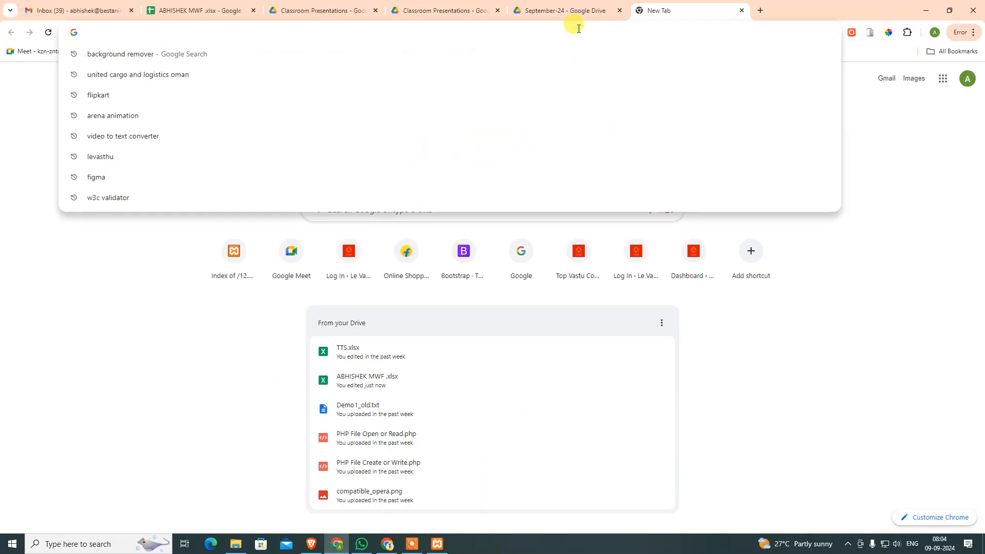
pyautogui.write('LOCA')
pyautogui.press('Right')
pyautogui.hotkey('ctrl', 'shift', 'Left')
pyautogui.hotkey('ctrl', 'shift', 'Left')
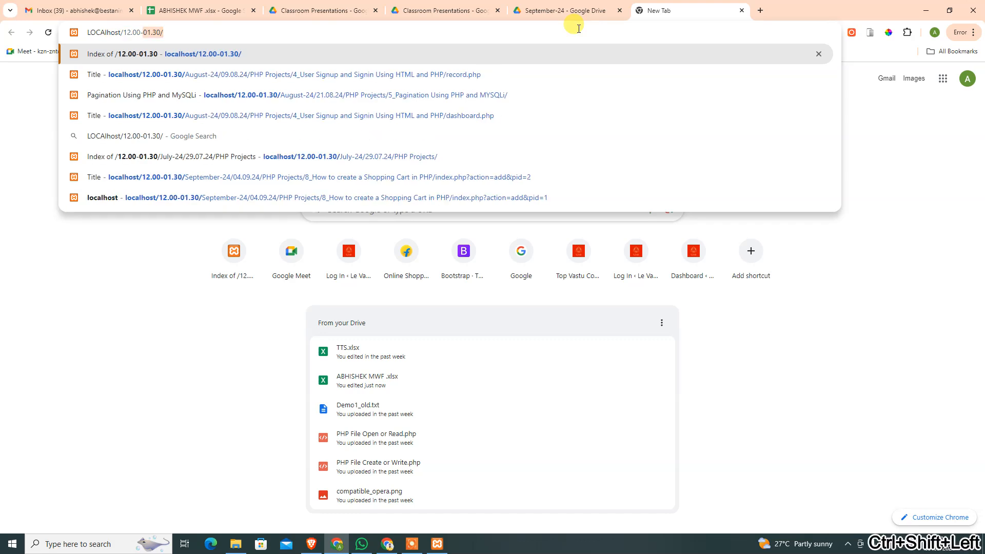
pyautogui.hotkey('ctrl', 'a')
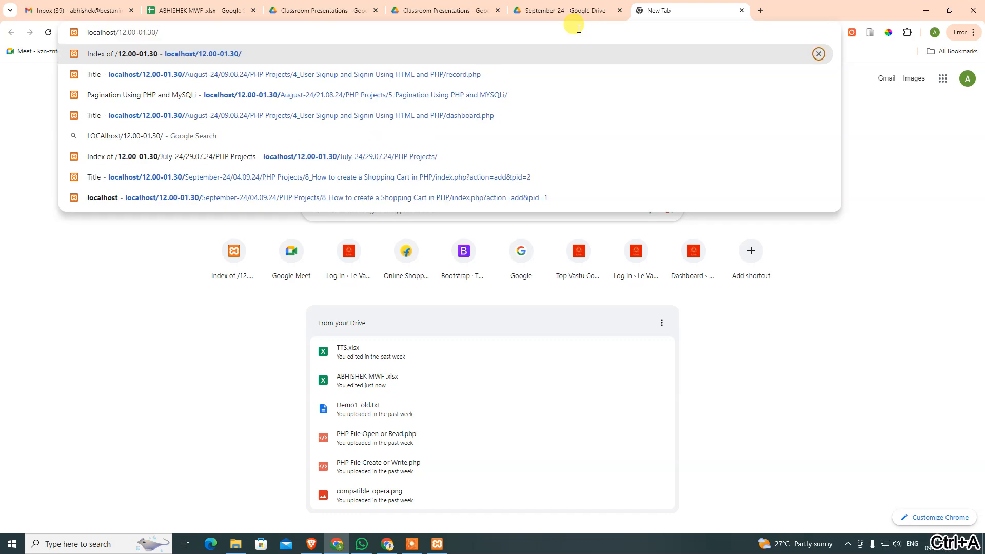
pyautogui.hotkey('ctrl', 'shift', 'Left')
pyautogui.hotkey('ctrl', 'shift', 'Left')
pyautogui.hotkey('ctrl', 'shift', 'Left')
pyautogui.hotkey('ctrl', 'shift', 'Left')
pyautogui.write('wordpress')
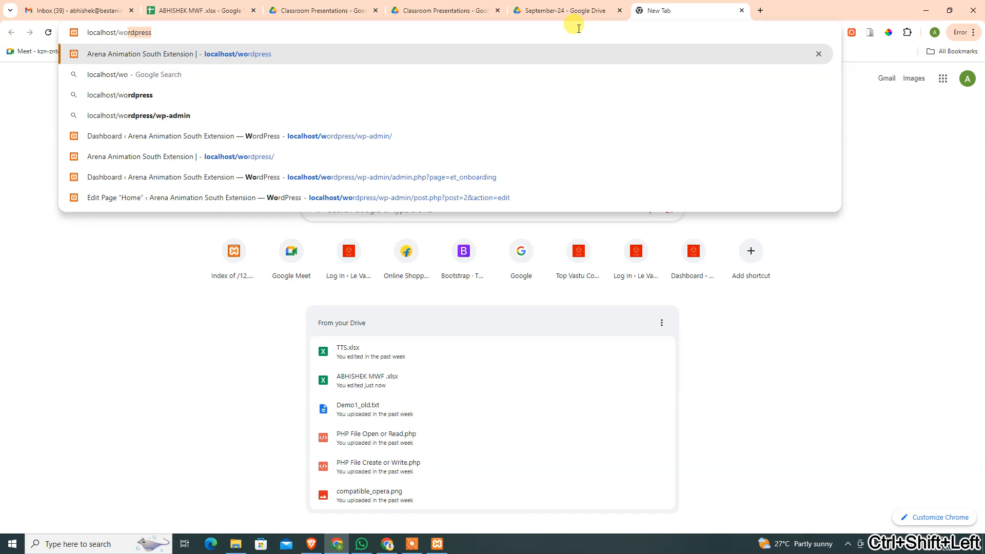
pyautogui.press('Return')
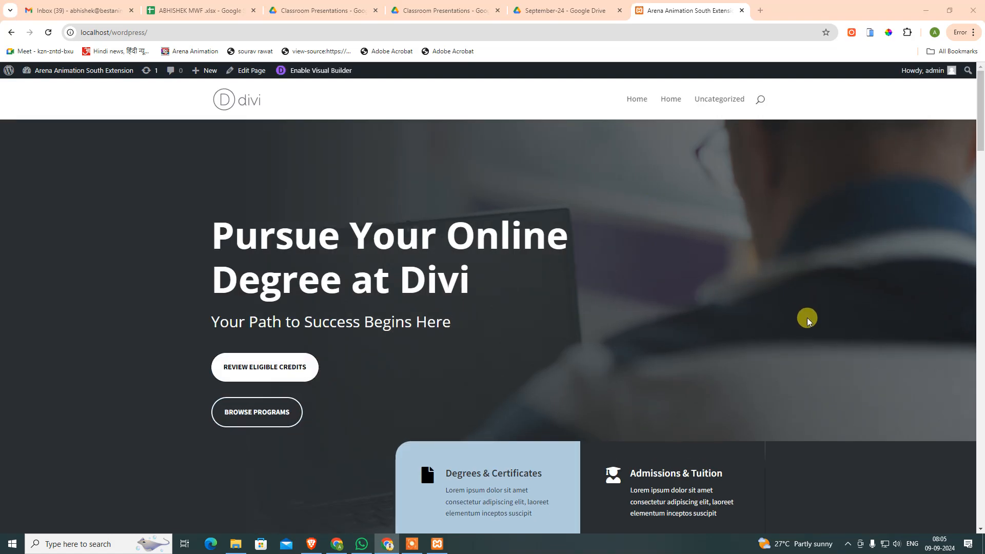
# Step: Review the site's home page down to the footer and open its Dashboard in a new tab placed before the site tab
pyautogui.scroll(-10, 521, 312)
pyautogui.scroll(-15, 597, 315)
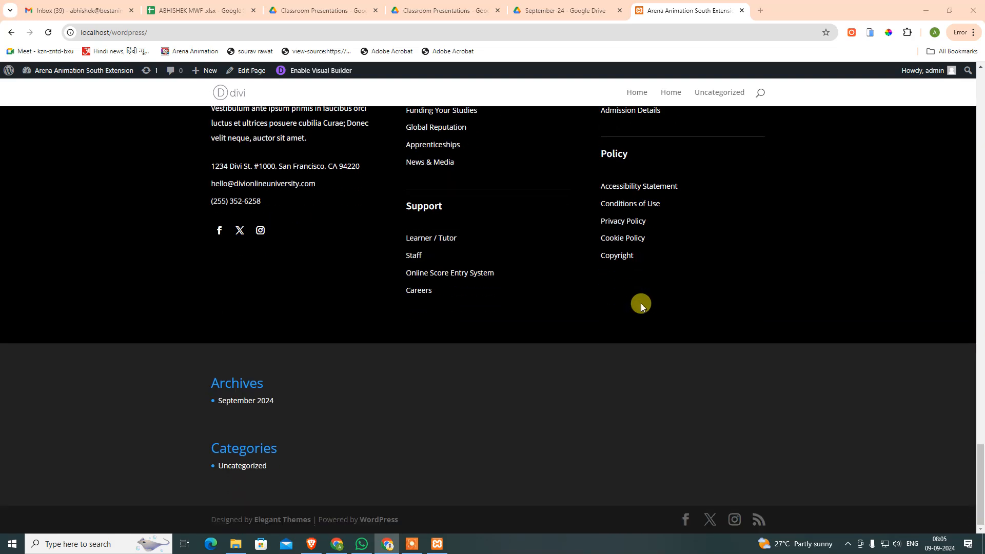
pyautogui.scroll(3, 641, 303)
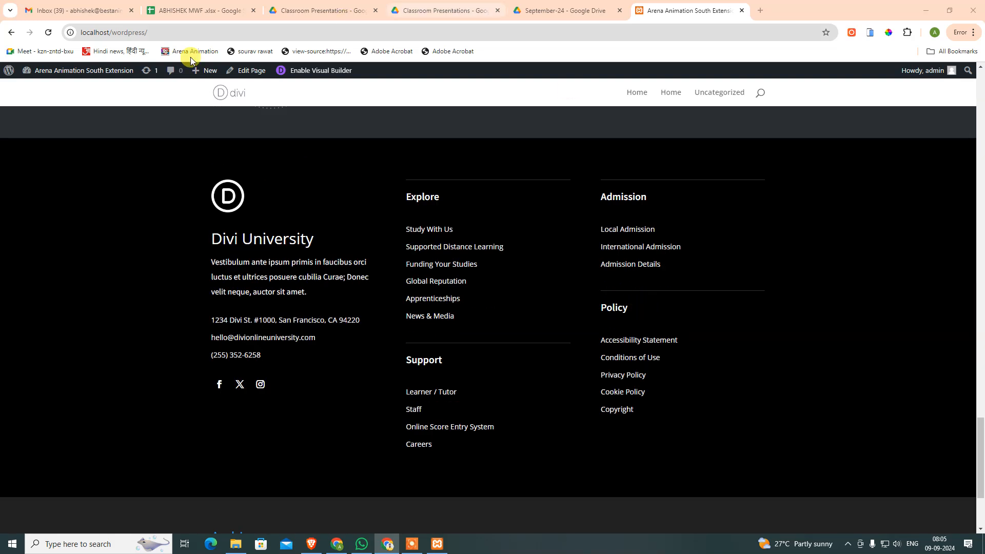
pyautogui.moveTo(77, 72)
pyautogui.middleClick(41, 89)
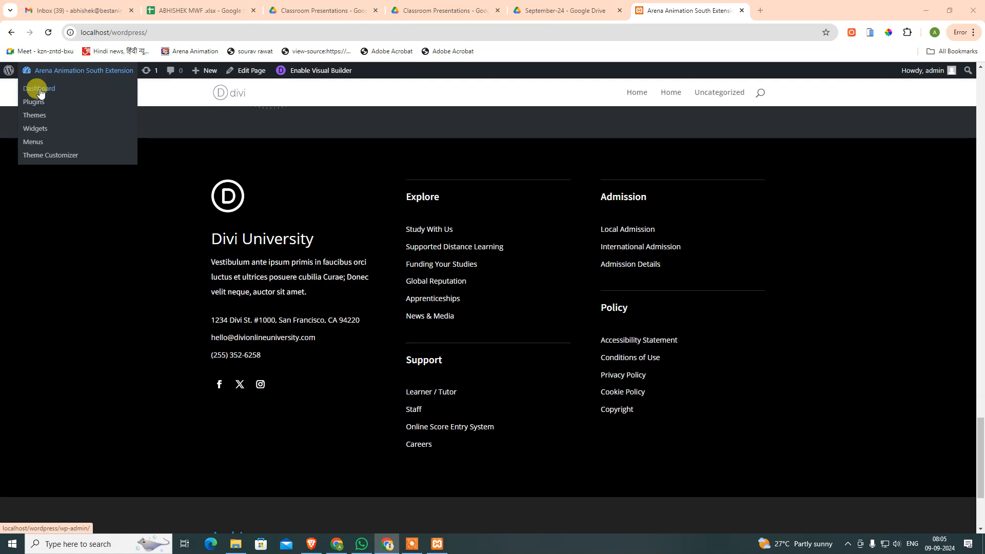
pyautogui.moveTo(696, 15); pyautogui.dragTo(807, 15)
pyautogui.click(692, 15)
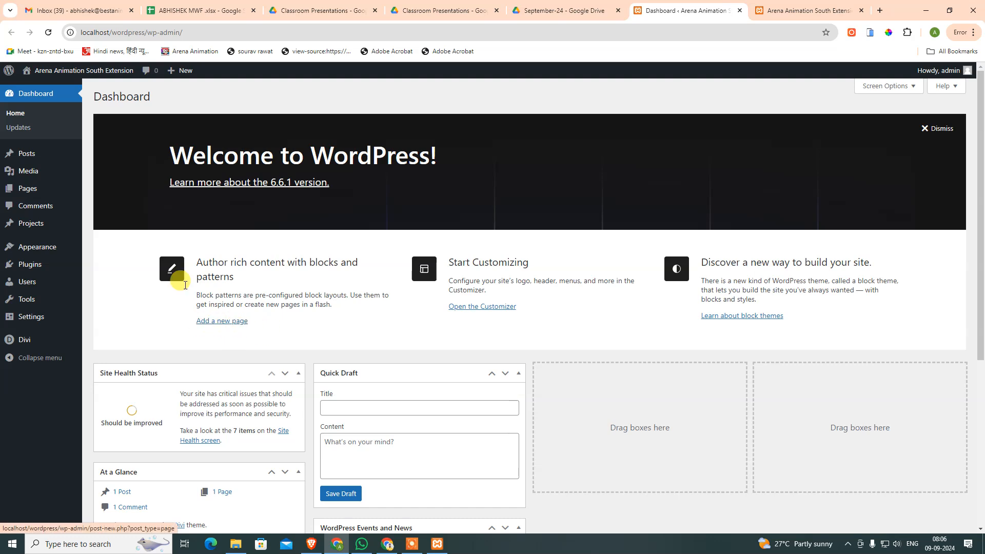
# Step: Examine the Dashboard's welcome area and its Site Health Status, At a Glance, Activity, Quick Draft, and WordPress Events and News boxes
pyautogui.moveTo(31, 196)
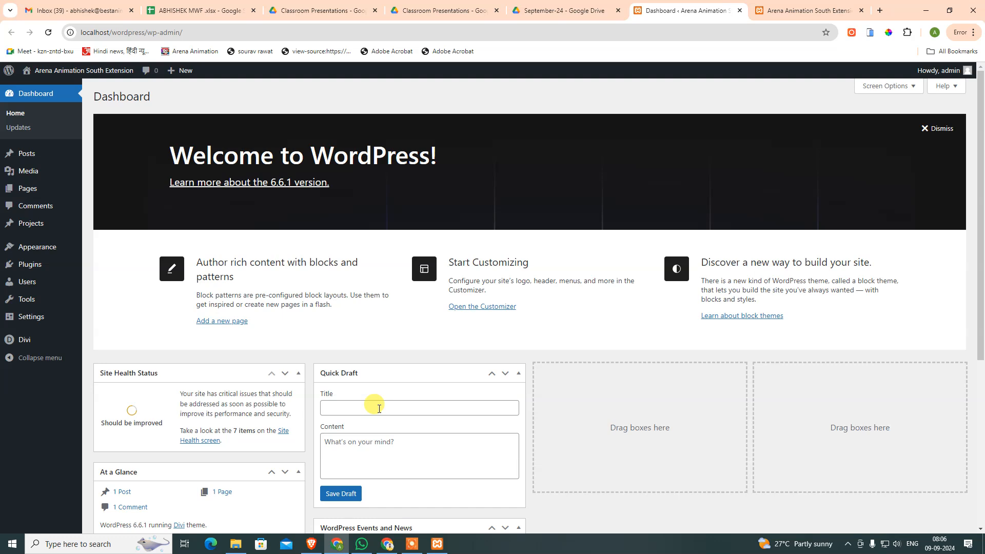
pyautogui.scroll(-1, 382, 408)
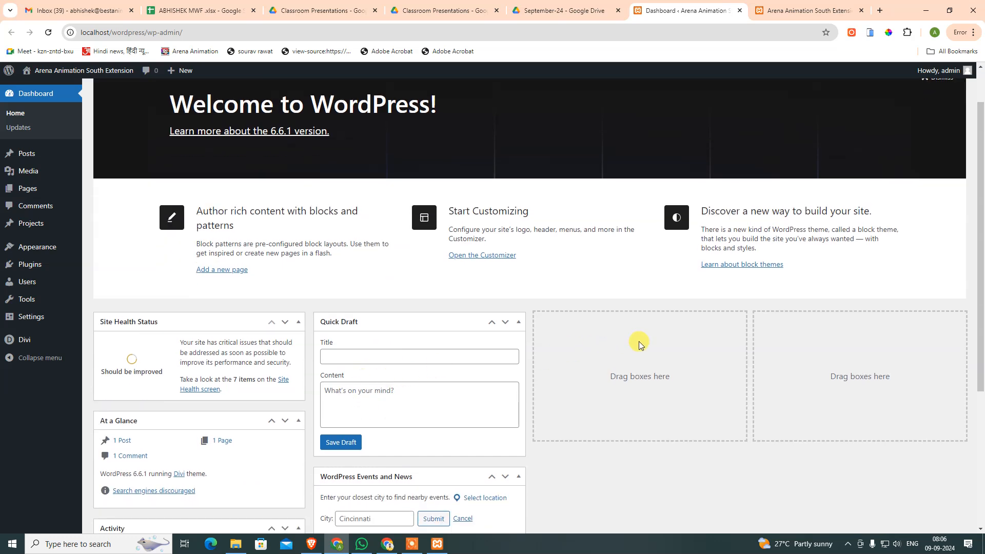
pyautogui.scroll(-2, 385, 403)
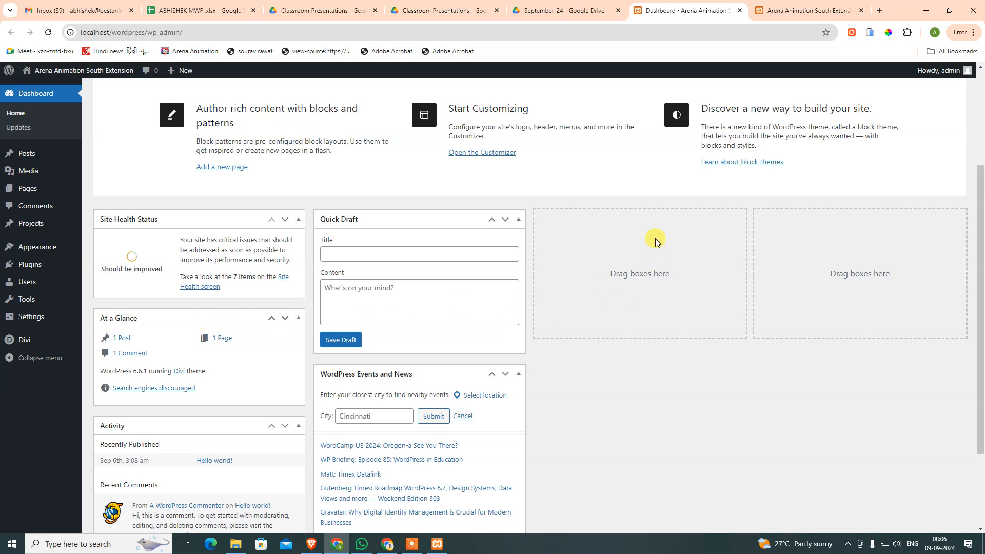
pyautogui.moveTo(398, 220); pyautogui.dragTo(431, 211)
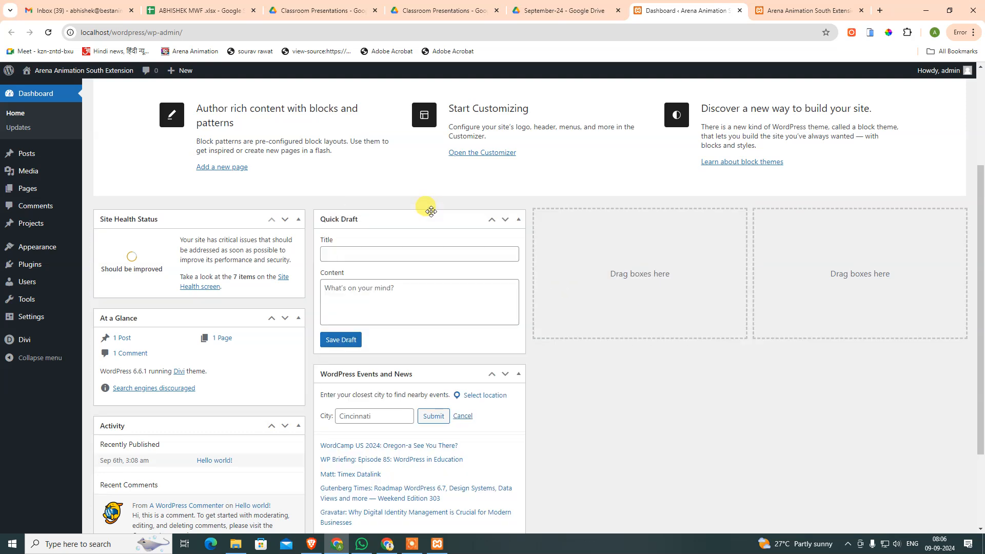
pyautogui.scroll(2, 726, 315)
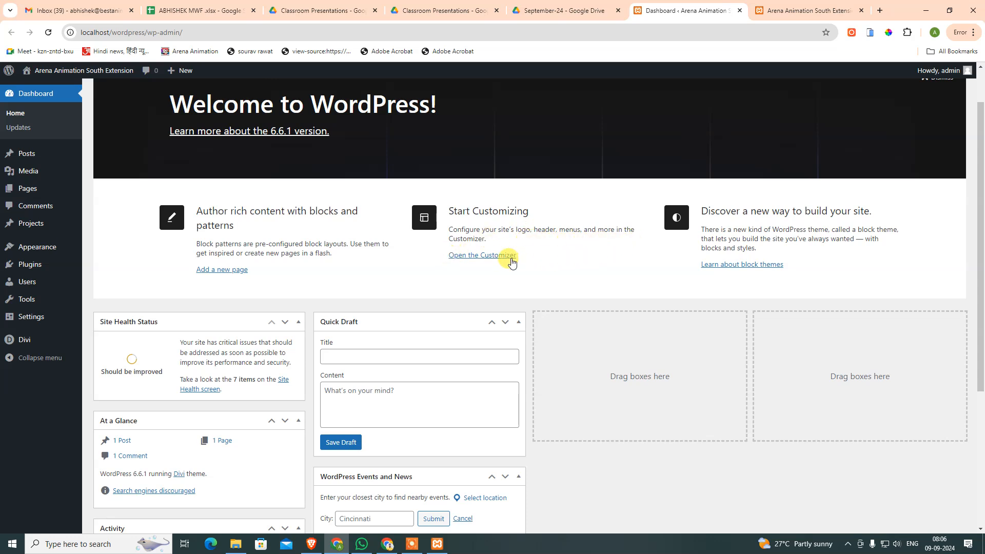
pyautogui.moveTo(30, 249)
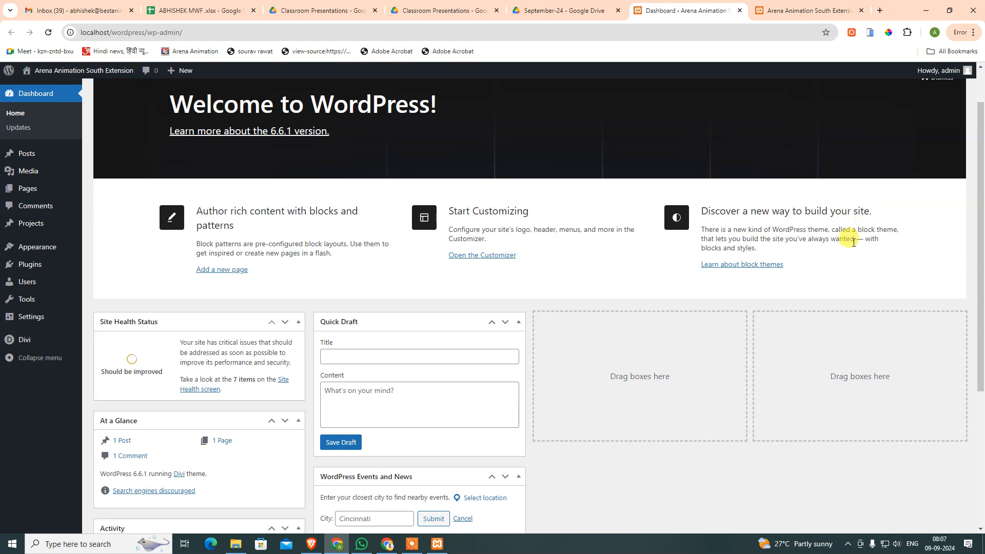
pyautogui.scroll(-3, 846, 295)
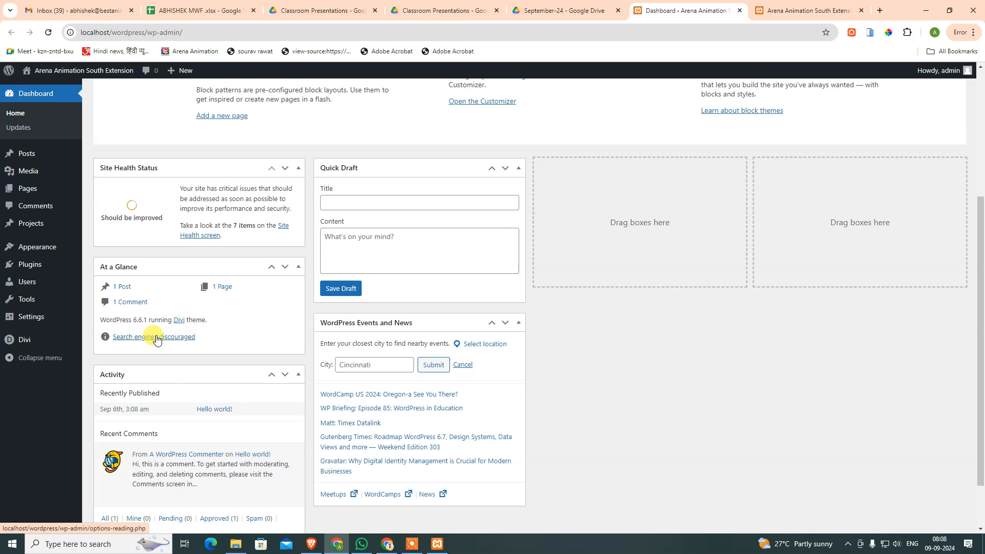
pyautogui.scroll(-2, 215, 348)
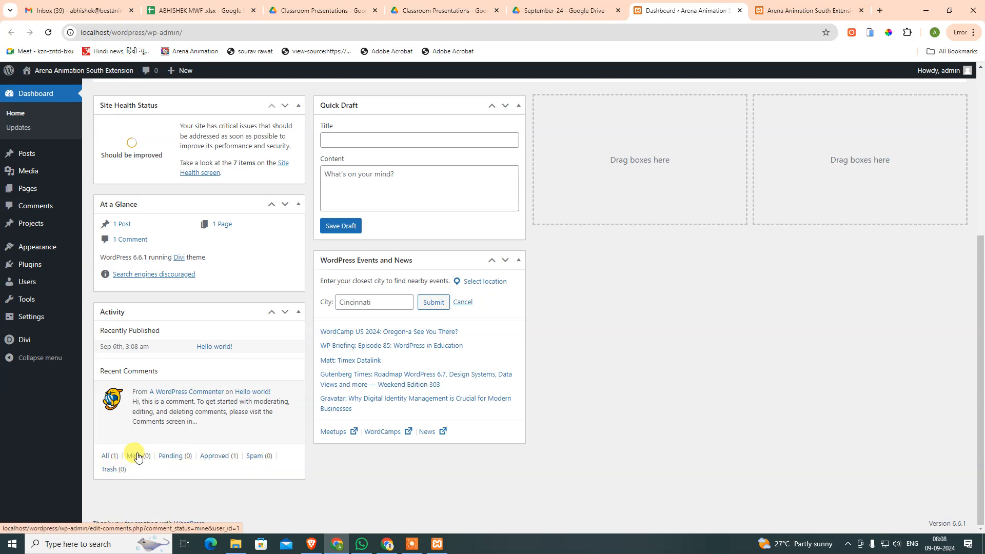
pyautogui.scroll(2, 137, 456)
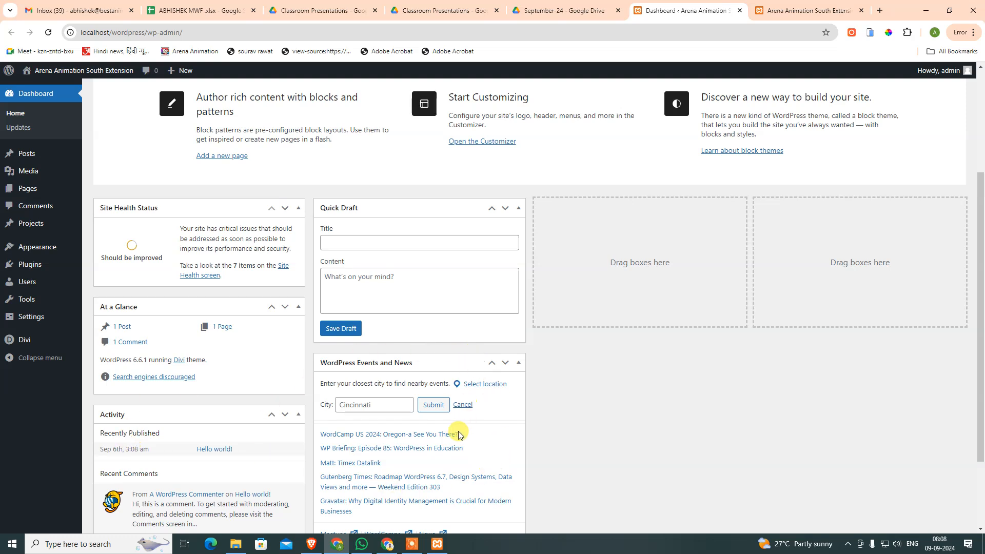
pyautogui.scroll(-2, 485, 482)
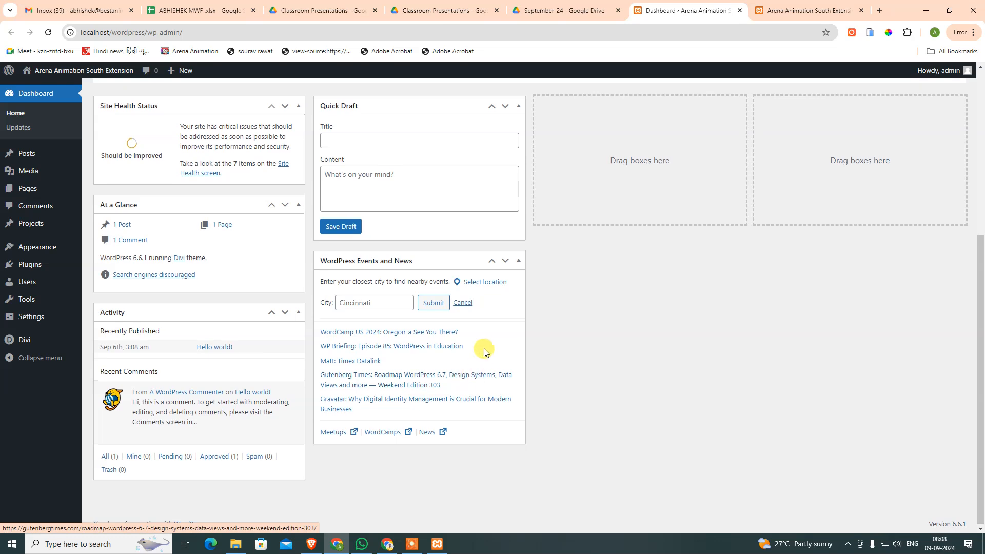
pyautogui.scroll(5, 479, 348)
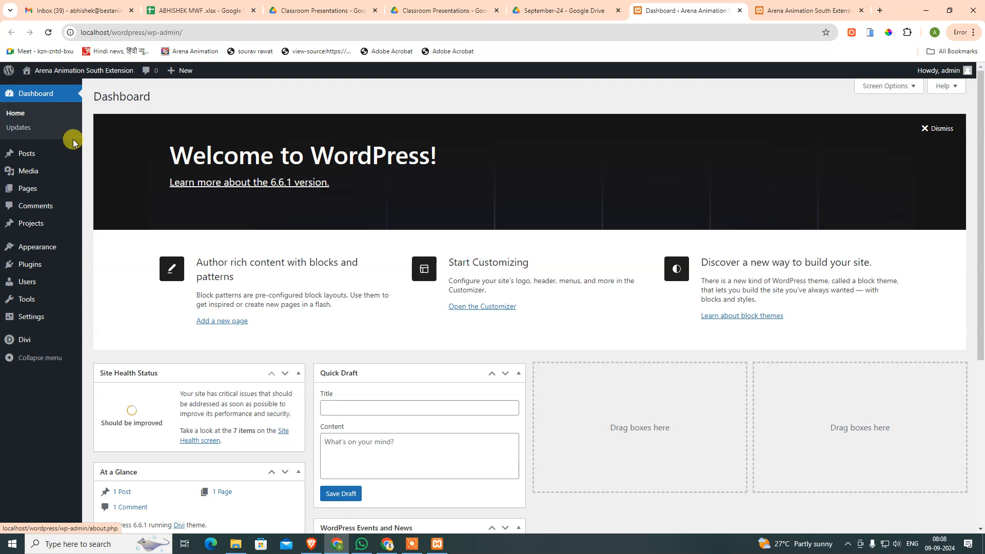
# Step: Review the WordPress Updates page under Dashboard and open the list of all posts
pyautogui.click(21, 128)
pyautogui.moveTo(59, 154)
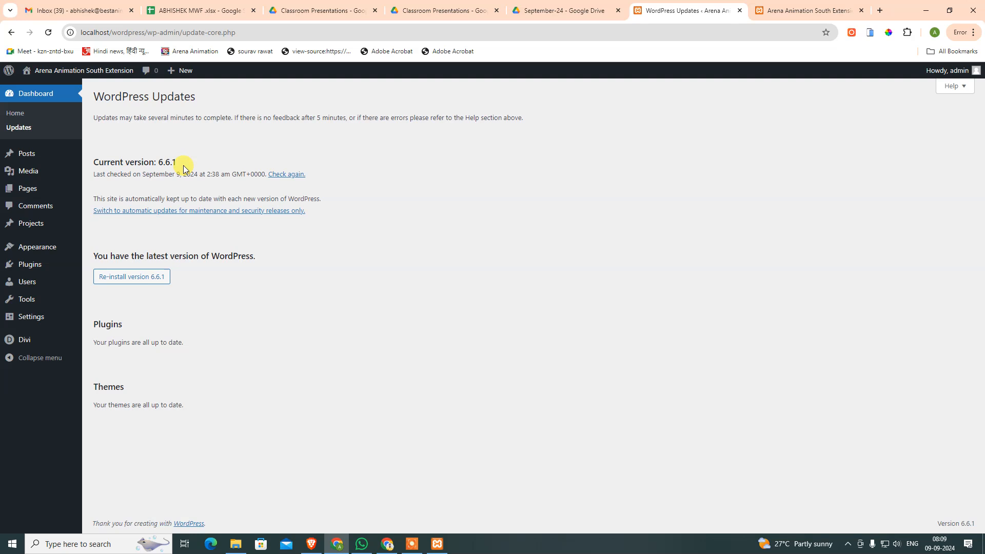
pyautogui.click(22, 120)
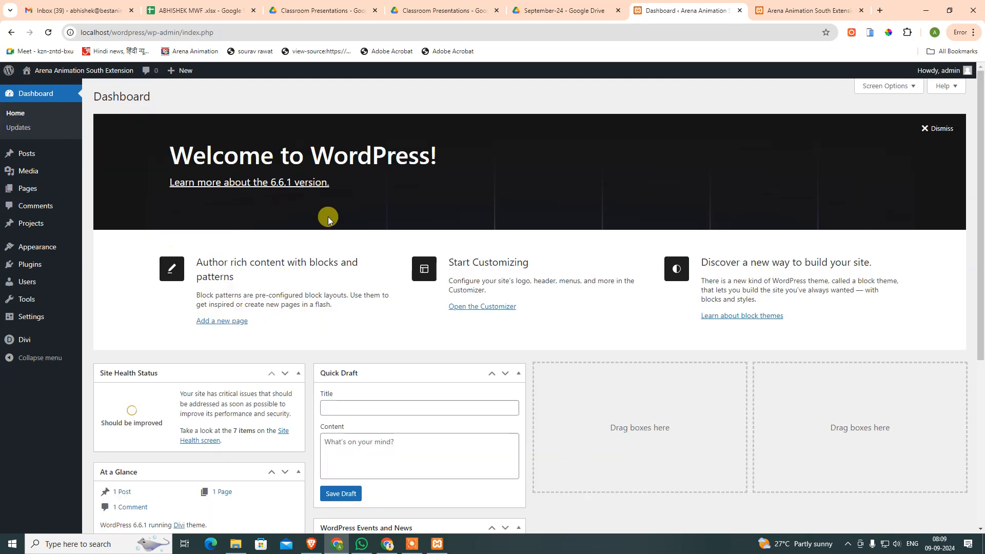
pyautogui.click(22, 128)
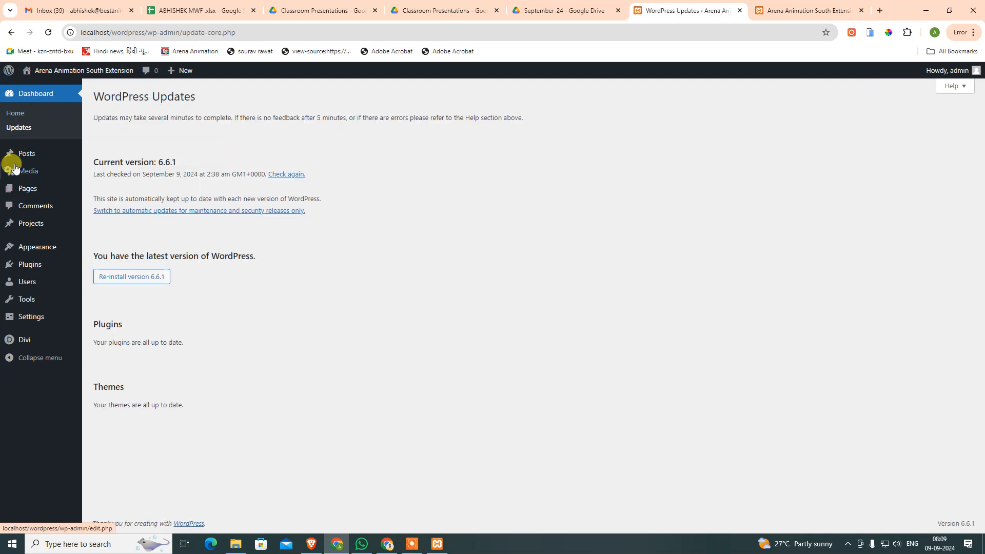
pyautogui.click(20, 155)
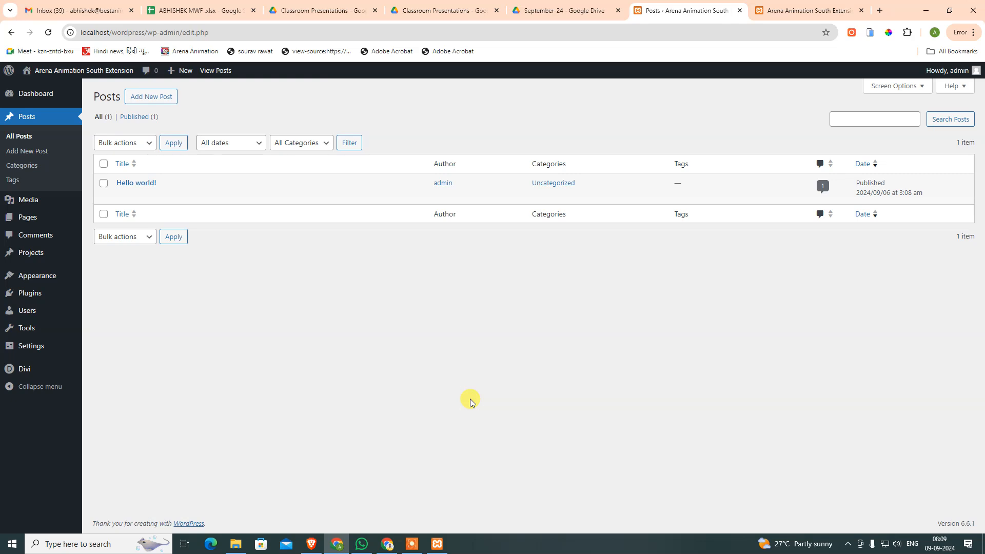
# Step: Open the news site aninews.in in a new browser tab
pyautogui.click(880, 10)
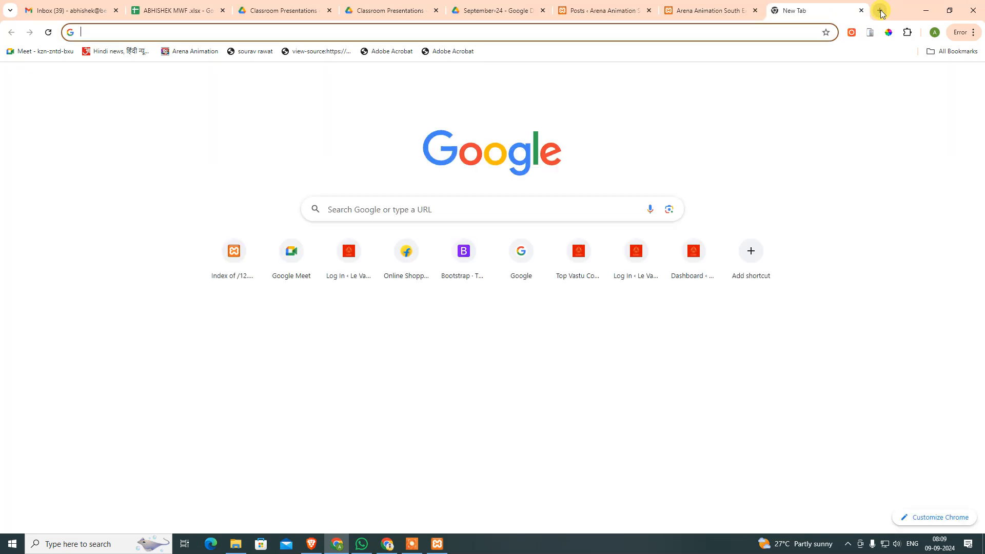
pyautogui.write('google')
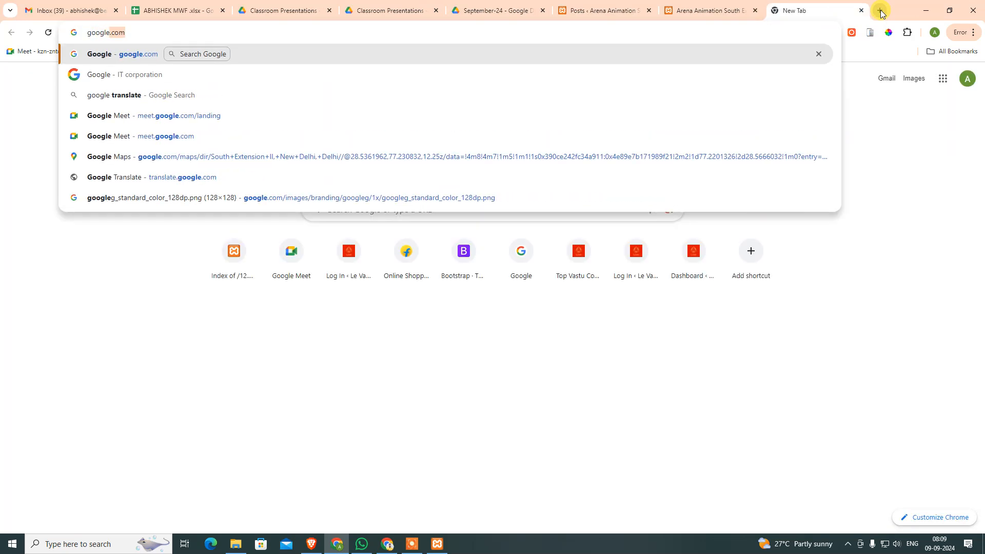
pyautogui.press('BackSpace')
pyautogui.press('BackSpace')
pyautogui.press('BackSpace')
pyautogui.press('BackSpace')
pyautogui.press('BackSpace')
pyautogui.press('BackSpace')
pyautogui.press('BackSpace')
pyautogui.write('aninews.in/sitema')
pyautogui.press('BackSpace')
pyautogui.press('BackSpace')
pyautogui.press('BackSpace')
pyautogui.press('BackSpace')
pyautogui.press('BackSpace')
pyautogui.press('BackSpace')
pyautogui.press('Return')
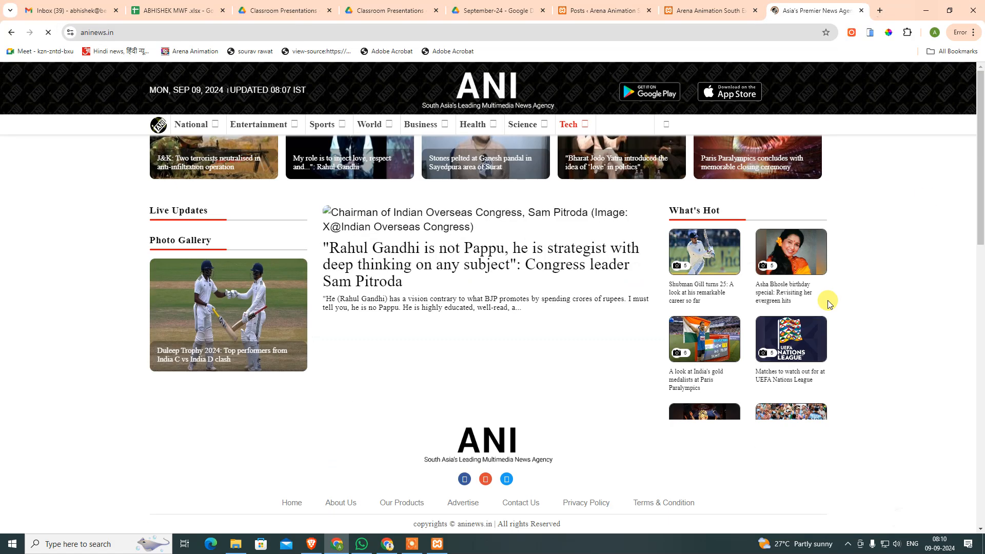
# Step: Look over the ANI home page's news sections and the subcategories in its navigation, such as National, Sports and World
pyautogui.scroll(-5, 460, 369)
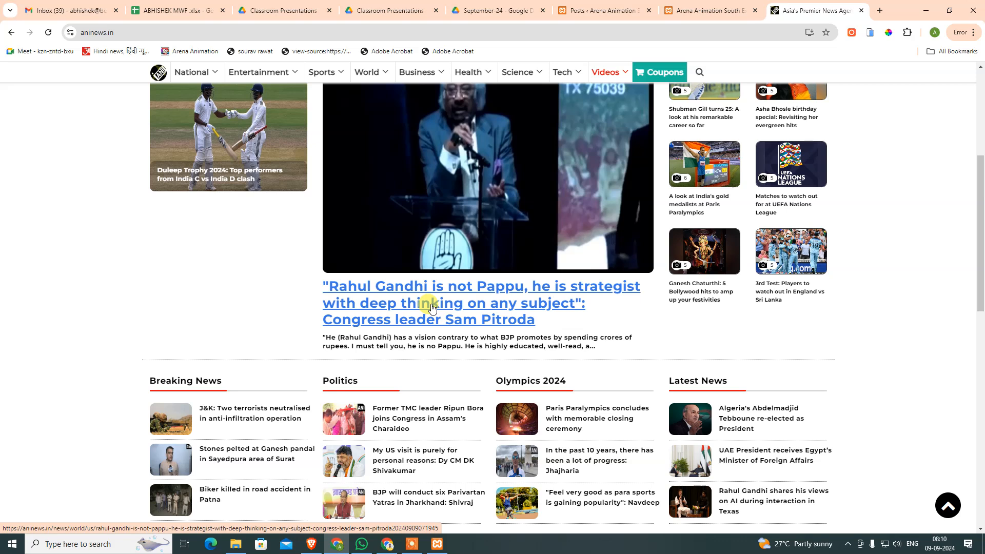
pyautogui.scroll(3, 527, 241)
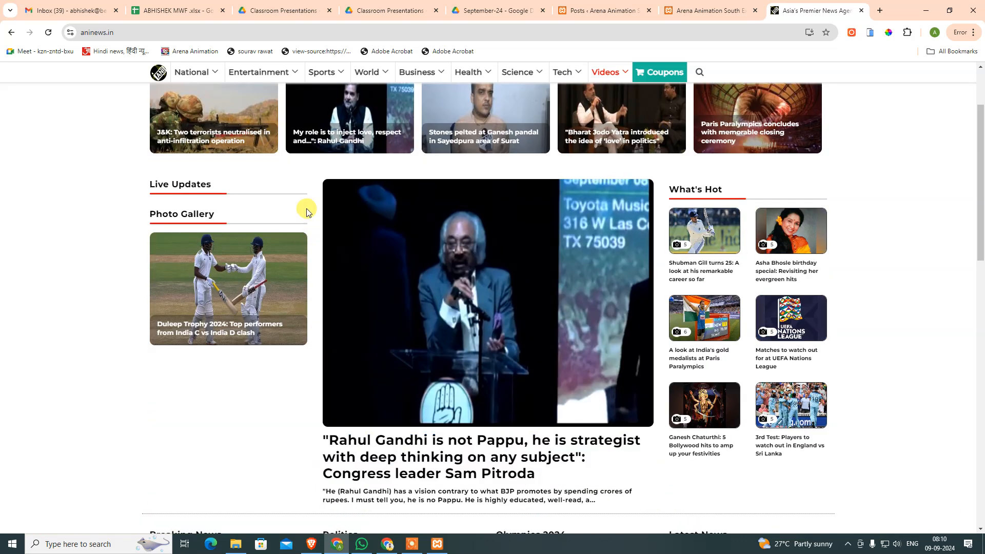
pyautogui.moveTo(208, 71)
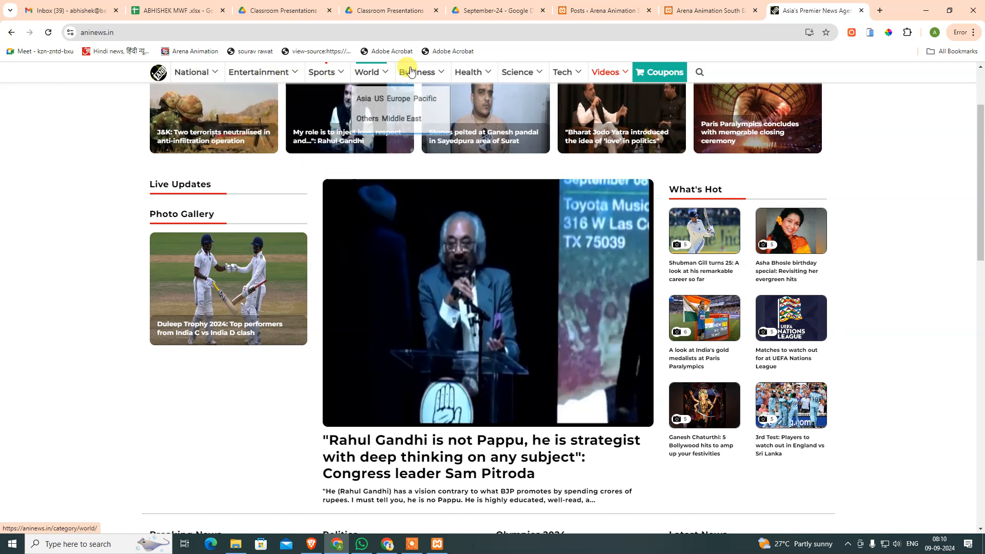
pyautogui.moveTo(607, 77)
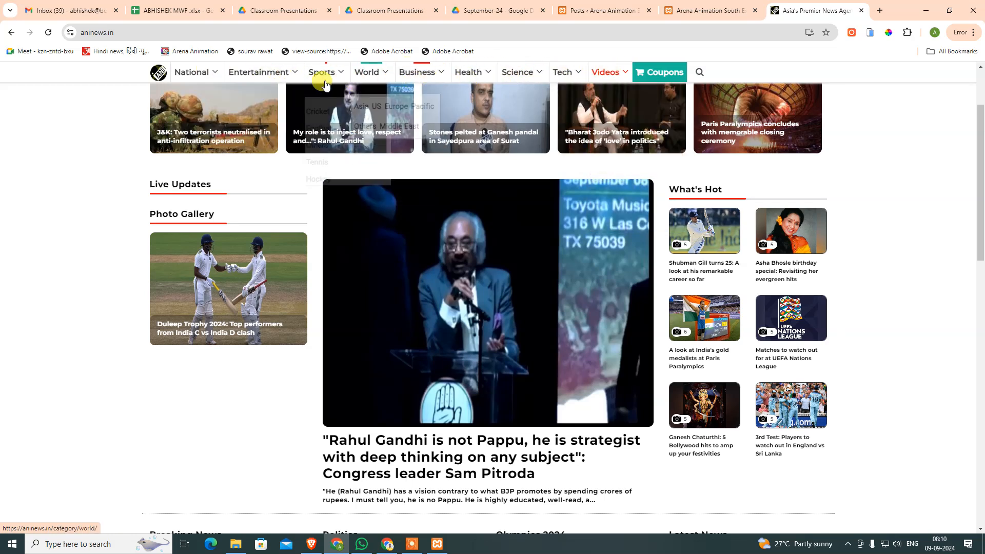
pyautogui.moveTo(183, 75)
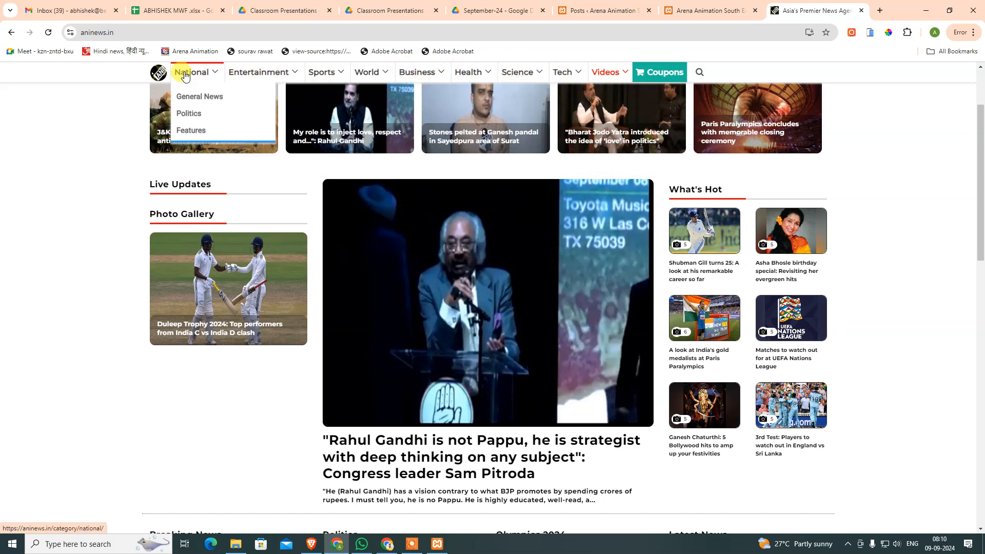
# Step: Open General News under the National category in a new tab and browse its list of articles
pyautogui.click(206, 102)
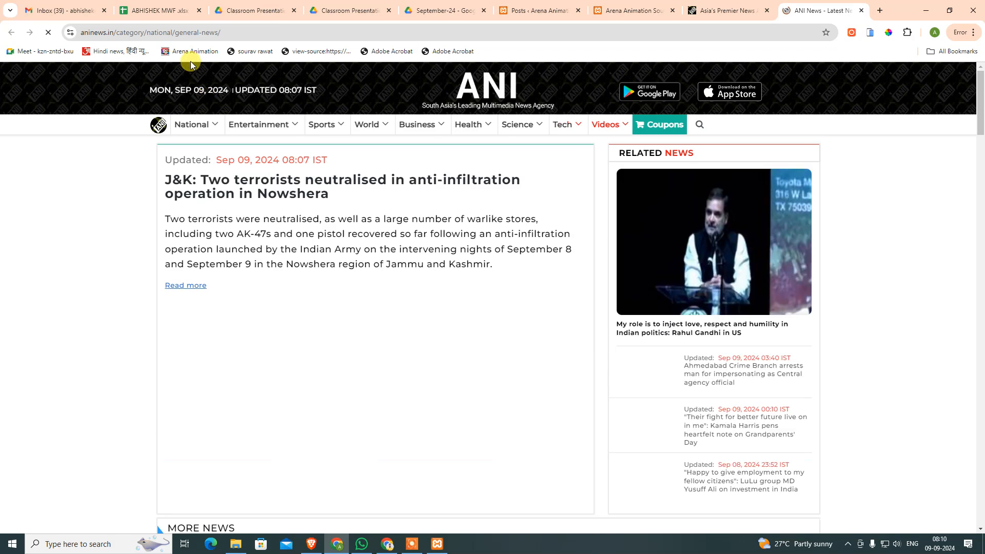
pyautogui.scroll(-20, 320, 396)
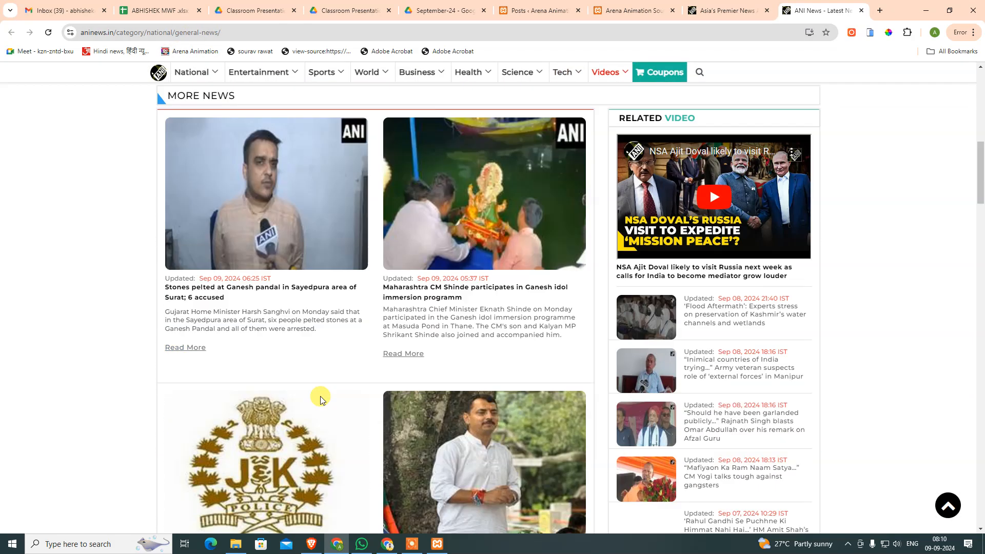
pyautogui.scroll(-6, 322, 409)
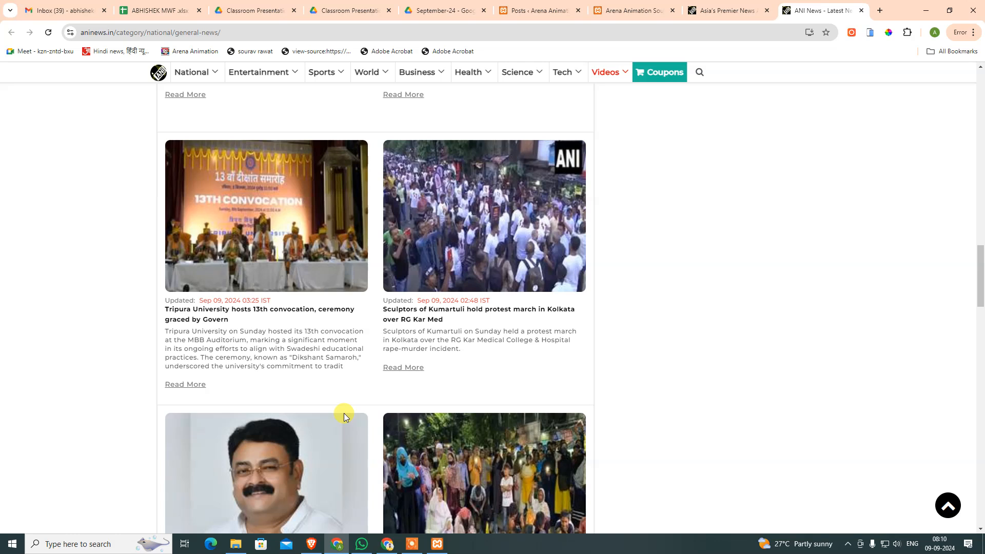
pyautogui.scroll(-14, 344, 414)
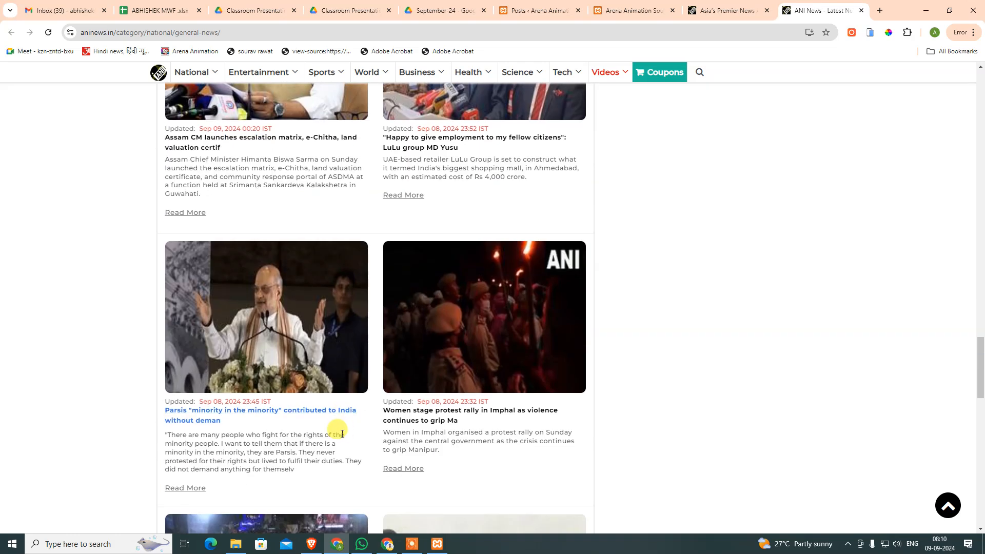
pyautogui.scroll(-5, 339, 436)
pyautogui.scroll(-4, 191, 392)
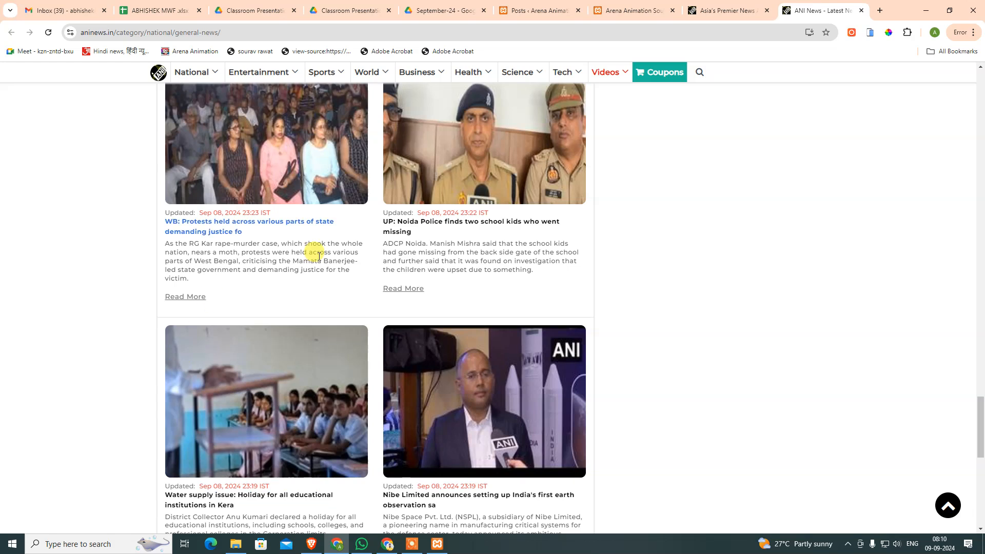
# Step: Open the article about protests held across West Bengal in a new tab and cut its address back to aninews.in
pyautogui.click(211, 228)
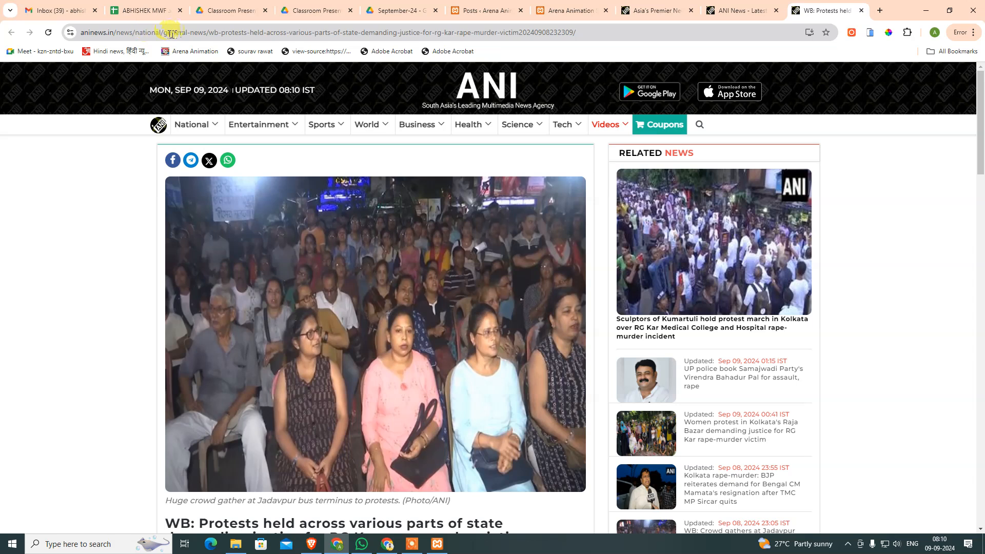
pyautogui.moveTo(209, 33); pyautogui.dragTo(636, 27)
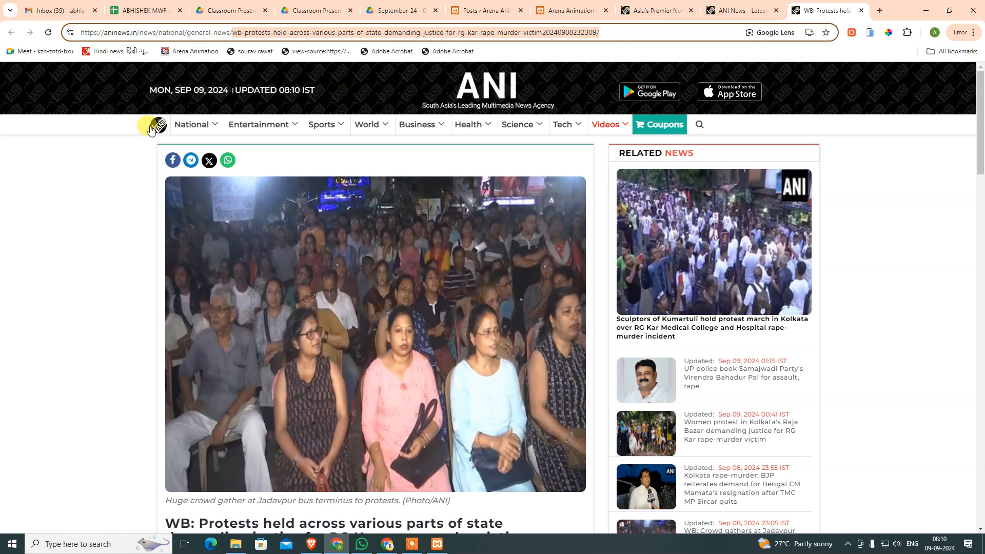
pyautogui.press('BackSpace')
pyautogui.press('Return')
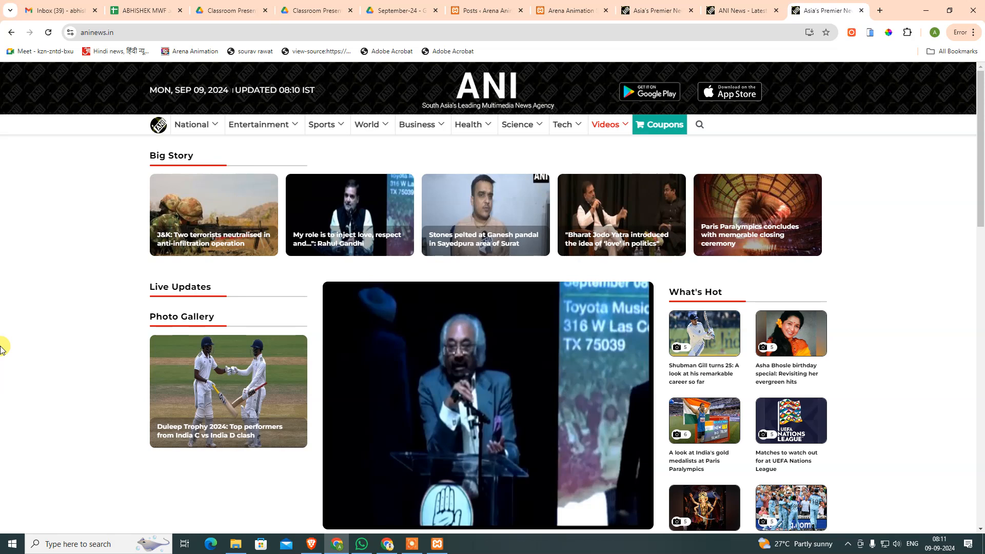
# Step: Open indianexpress.com in a new tab, using the suggested sitemap address without its sitemap.xml ending
pyautogui.click(880, 11)
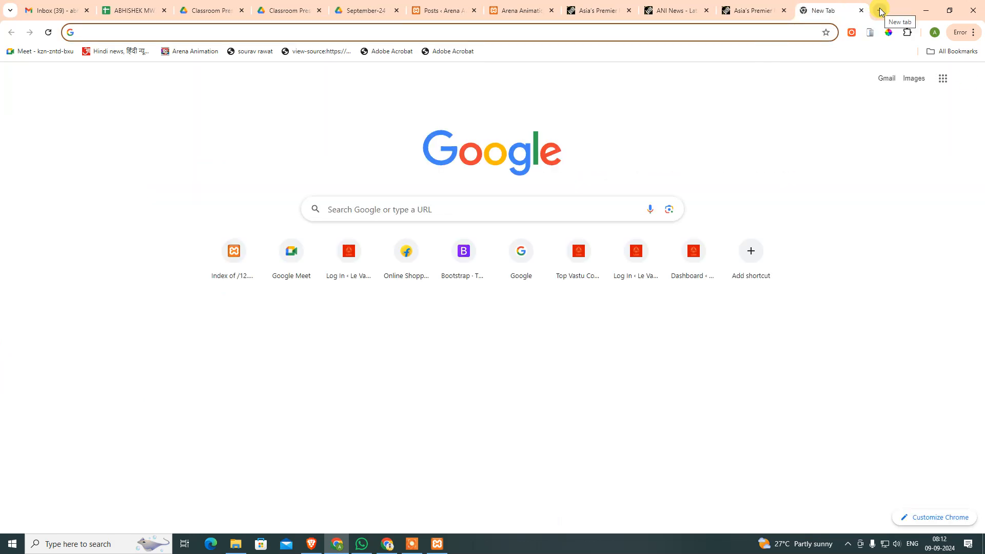
pyautogui.write('indianex')
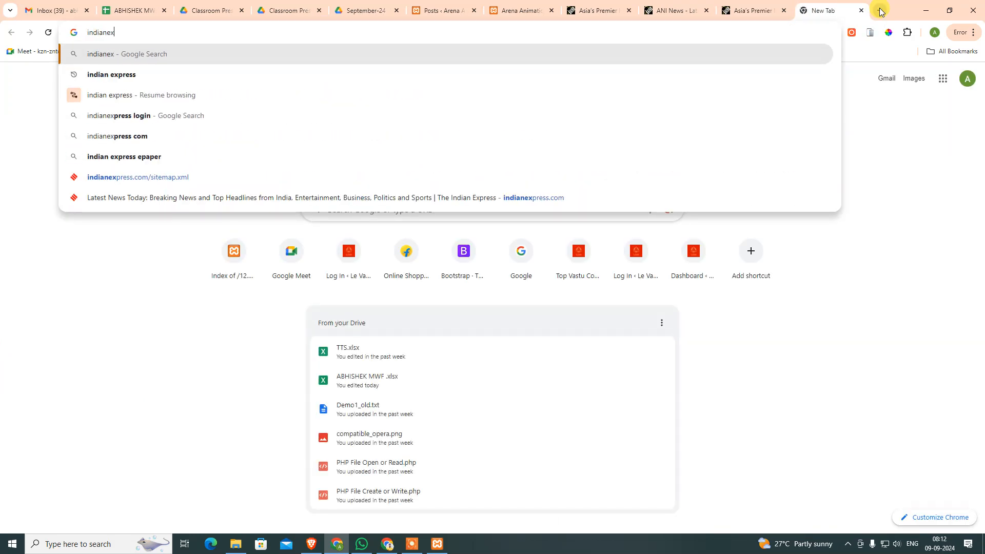
pyautogui.press('Down')
pyautogui.press('Down')
pyautogui.press('Down')
pyautogui.press('Down')
pyautogui.press('Down')
pyautogui.press('Down')
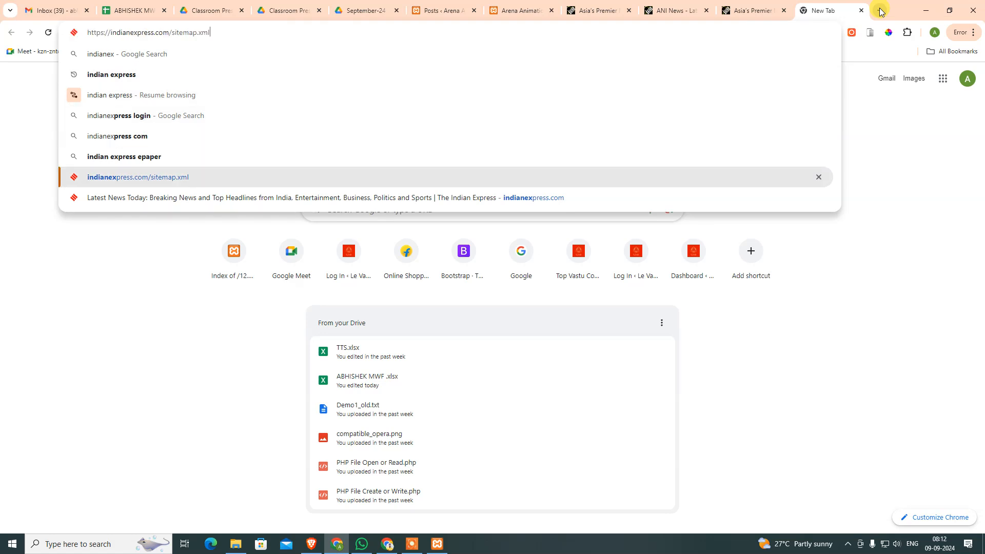
pyautogui.hotkey('ctrl', 'shift', 'Left')
pyautogui.hotkey('ctrl', 'shift', 'Left')
pyautogui.press('BackSpace')
pyautogui.press('Return')
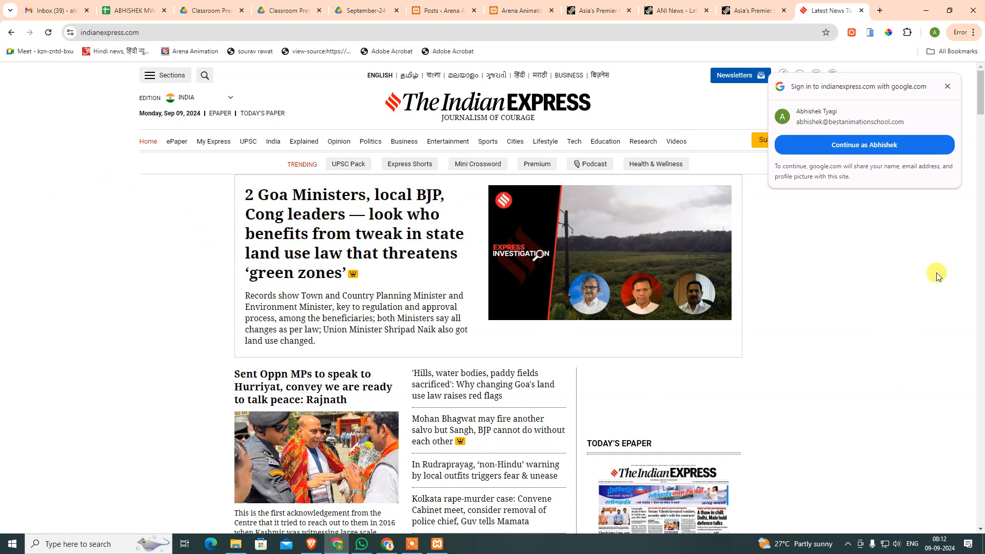
# Step: Load the Indian Express site's WordPress login page by adding /wp-admin to its address
pyautogui.click(385, 31)
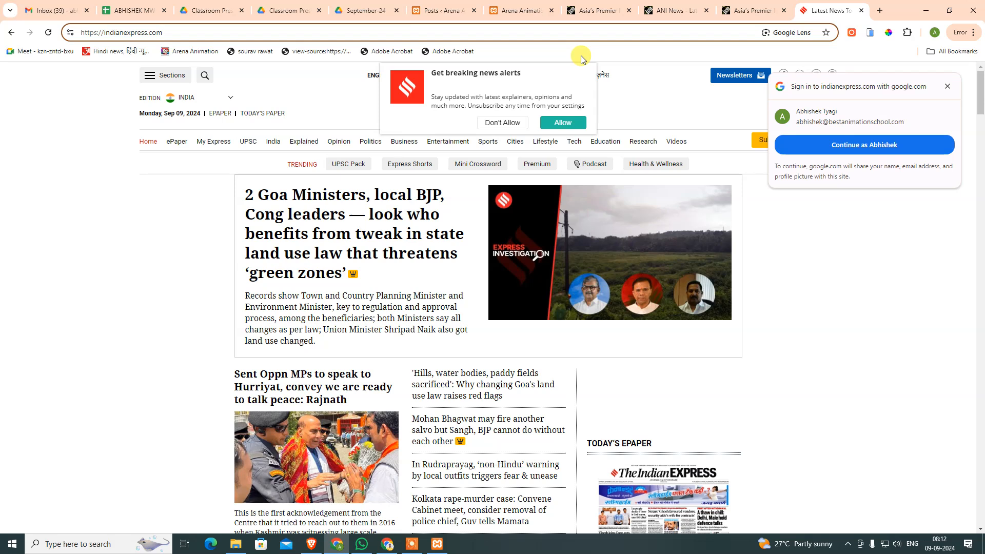
pyautogui.write('/wp-admi')
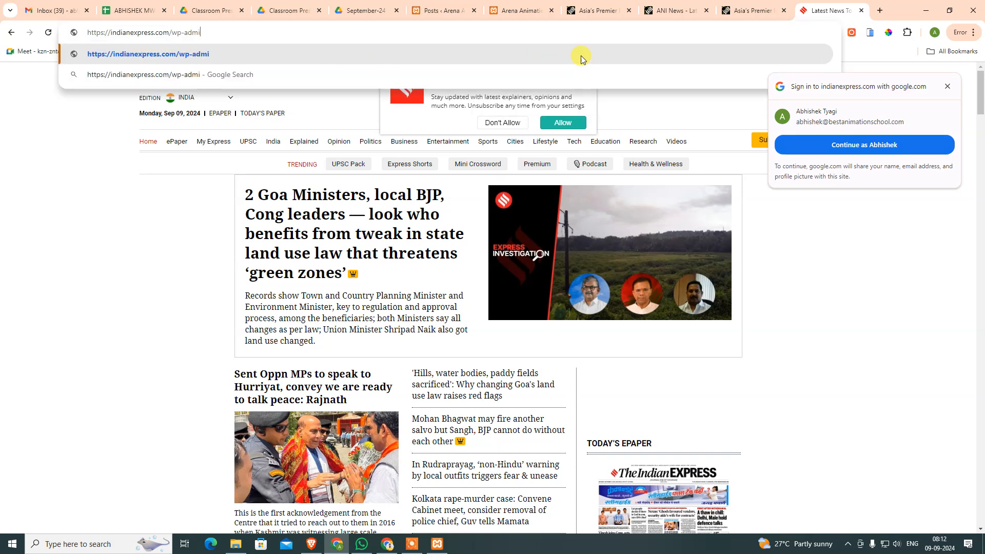
pyautogui.write('n')
pyautogui.press('Return')
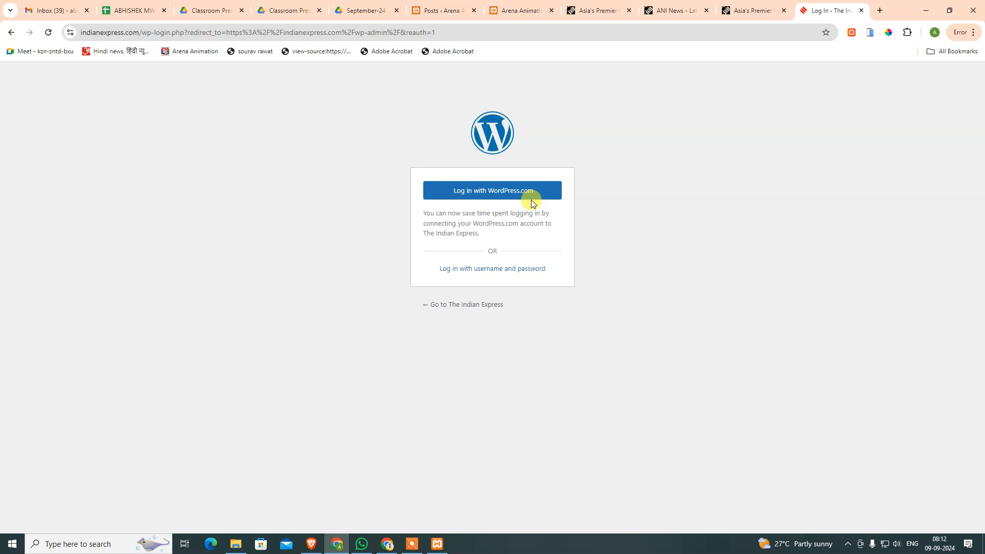
# Step: Return to the Indian Express home page, decline its breaking news alerts offer and allow the browser notifications
pyautogui.click(12, 32)
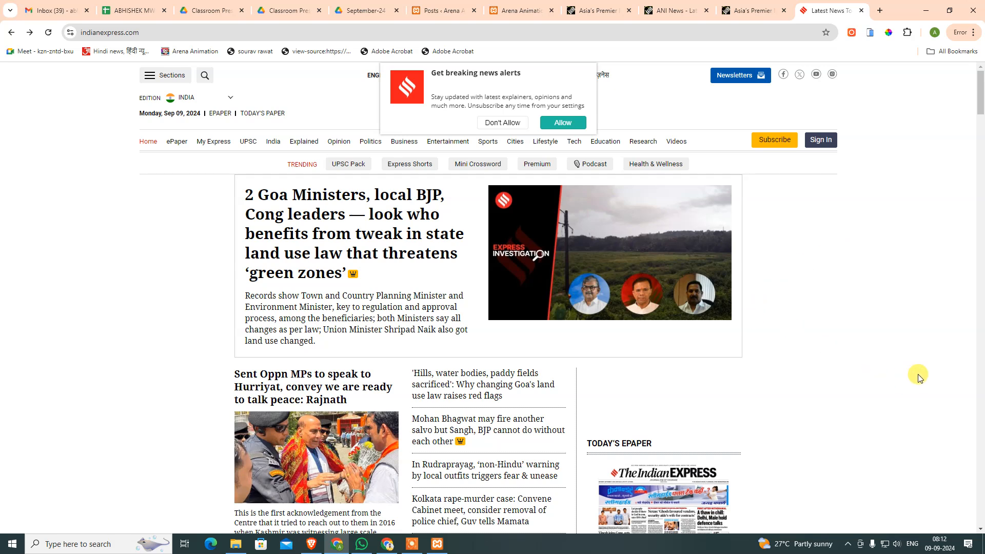
pyautogui.click(510, 125)
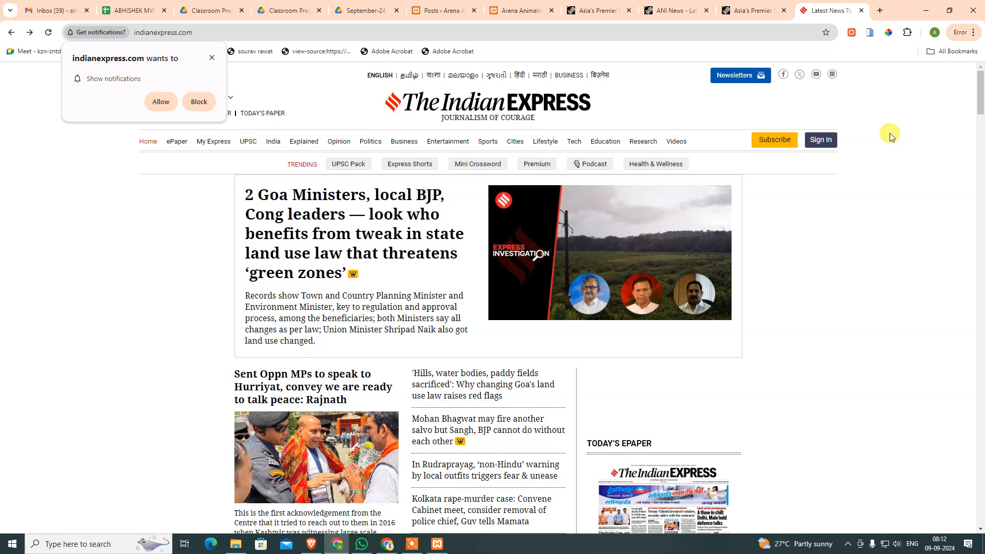
pyautogui.click(171, 107)
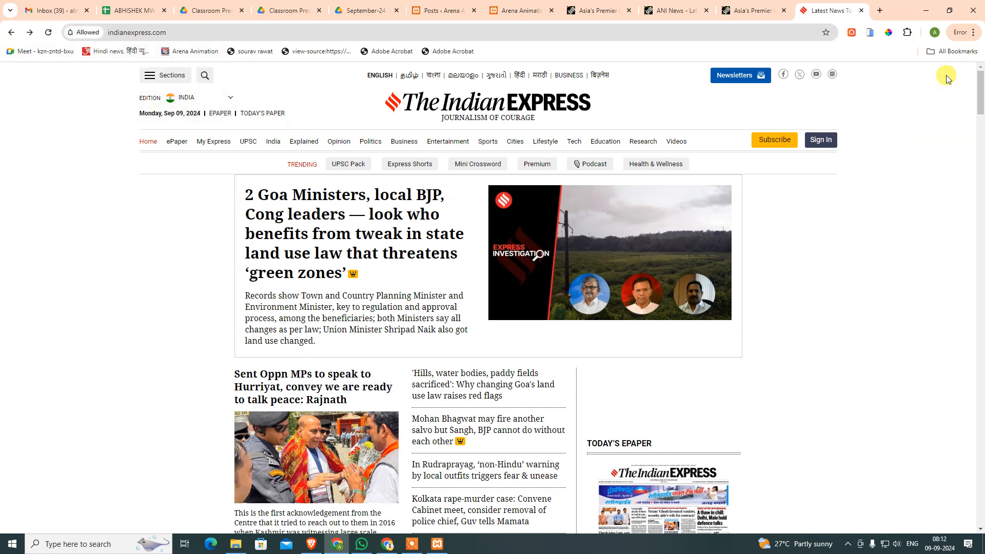
# Step: Examine how the Indian Express home page arranges its posts into sections such as Delhi News, Business, Sports and World
pyautogui.scroll(-5, 359, 297)
pyautogui.scroll(-20, 378, 311)
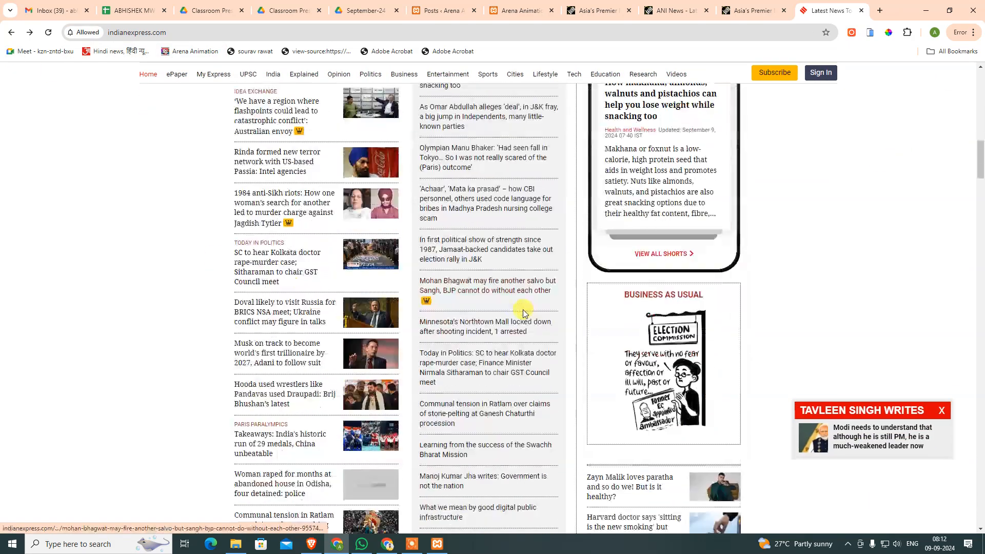
pyautogui.scroll(-15, 563, 341)
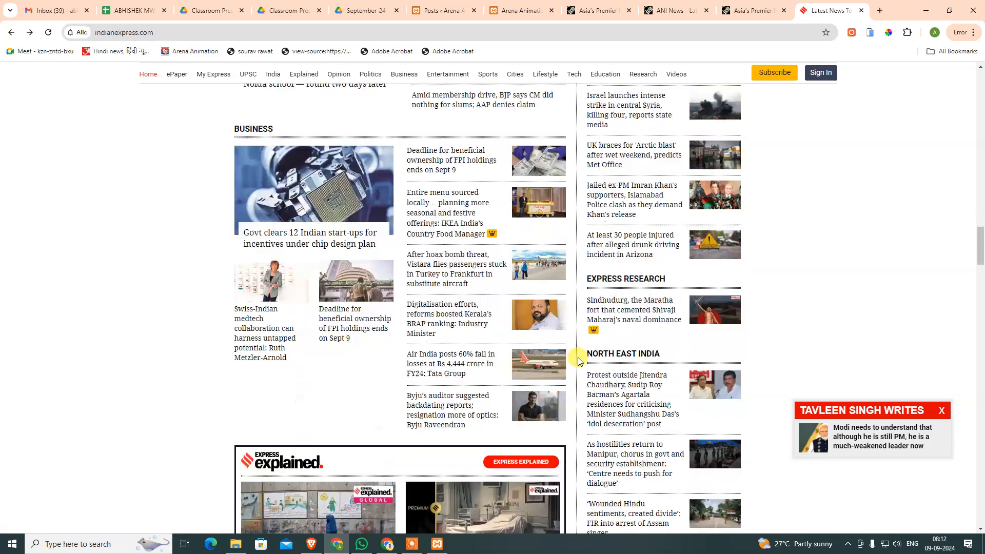
pyautogui.scroll(-5, 597, 359)
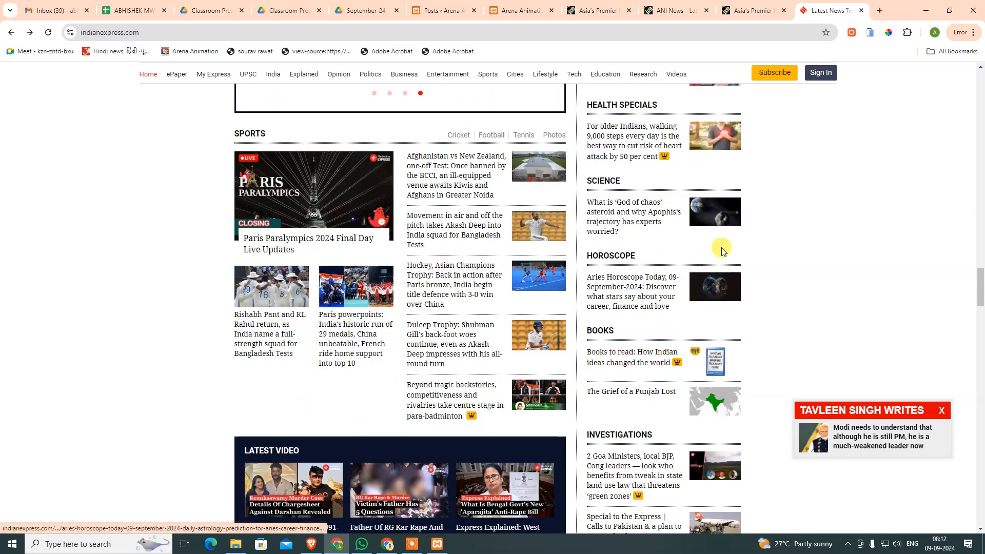
pyautogui.scroll(6, 502, 329)
pyautogui.scroll(15, 503, 328)
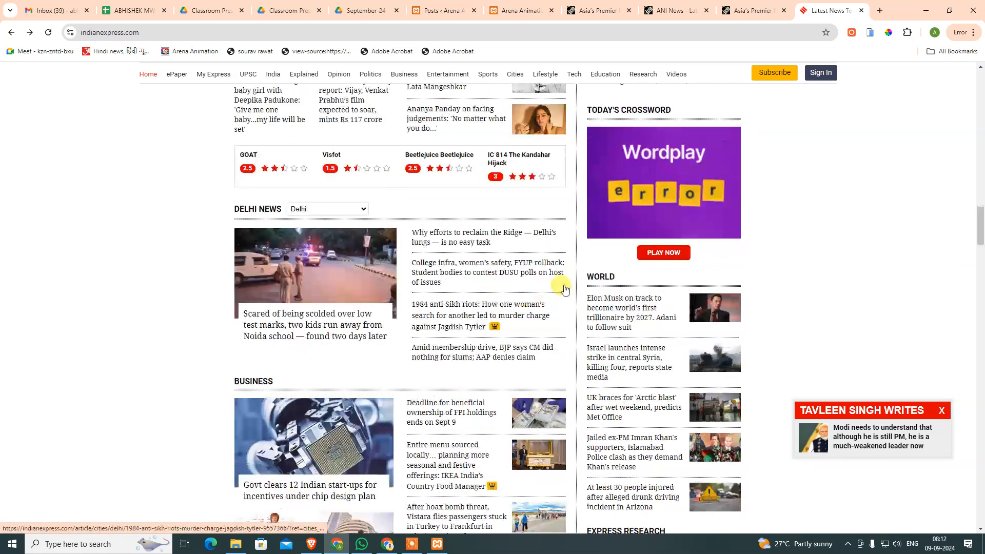
pyautogui.scroll(8, 601, 287)
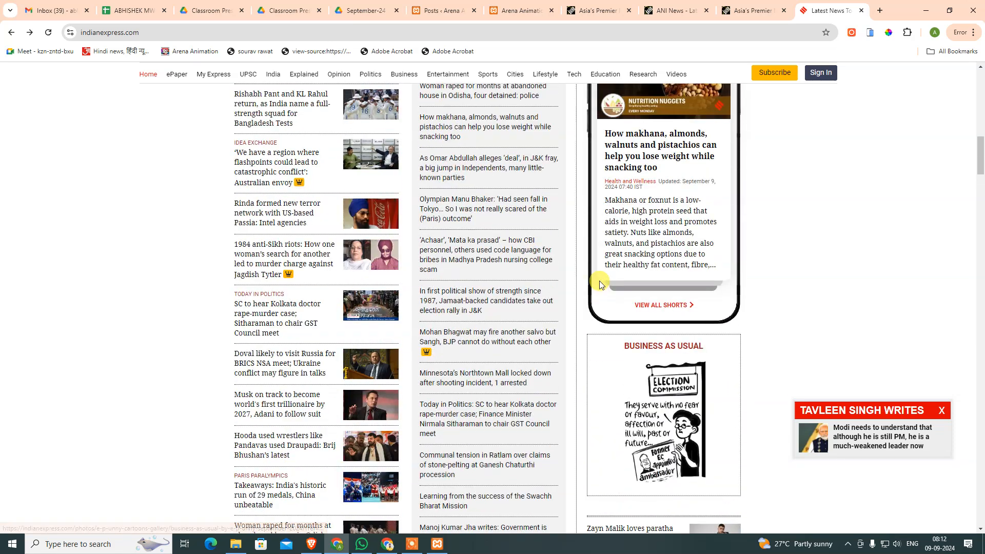
pyautogui.scroll(5, 174, 240)
pyautogui.scroll(10, 161, 246)
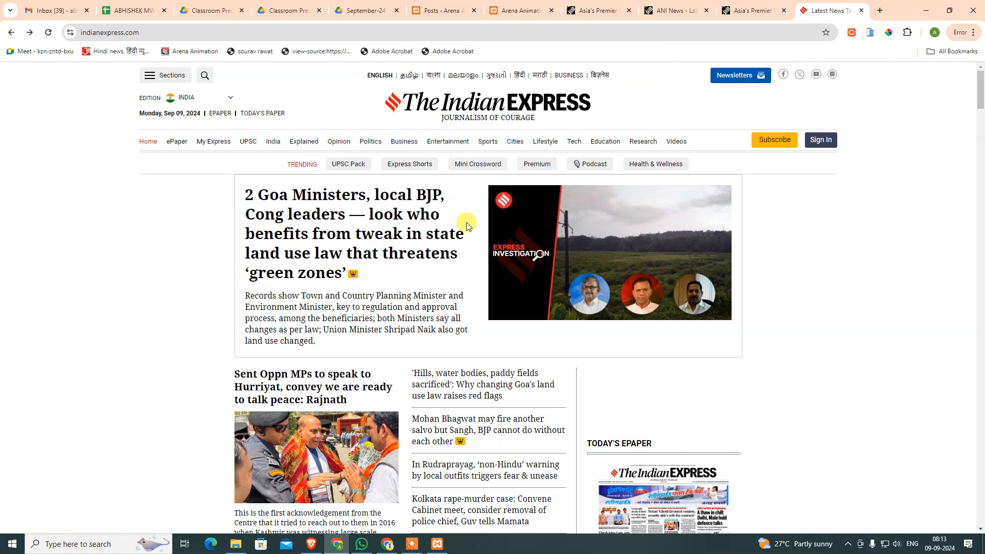
pyautogui.scroll(-12, 466, 224)
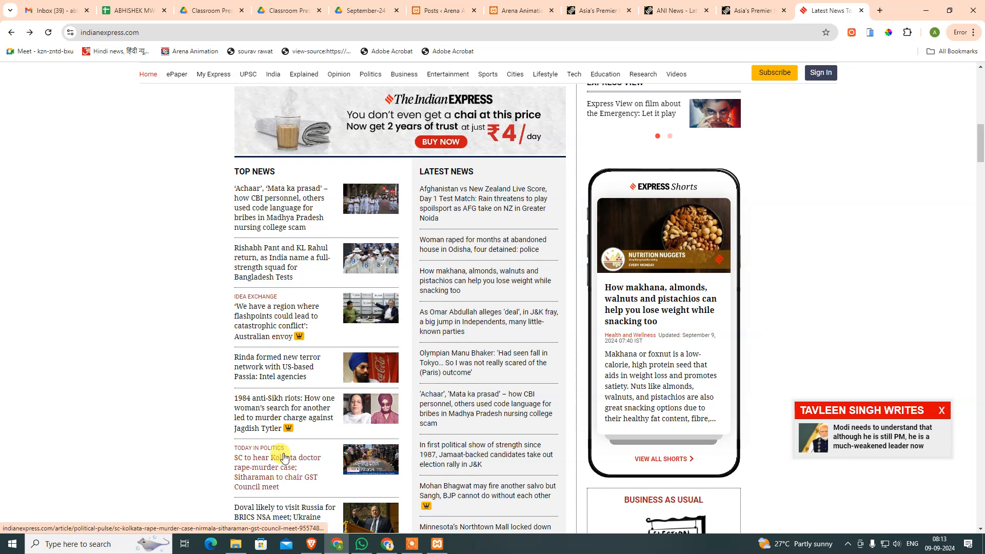
# Step: Load the levasthu.com home page in a new incognito window
pyautogui.click(879, 10)
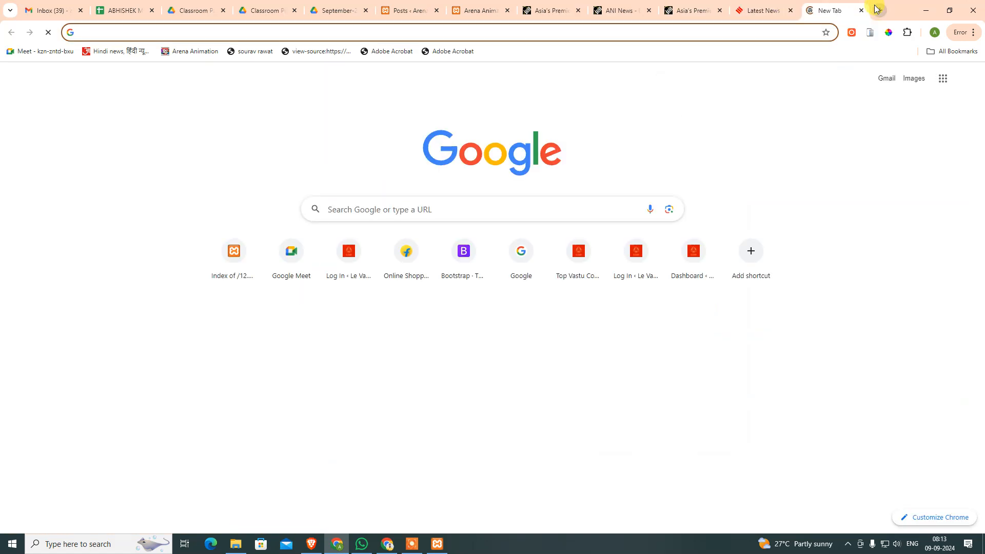
pyautogui.hotkey('ctrl', 'shift', 'n')
pyautogui.write('le')
pyautogui.hotkey('ctrl', 'shift', 'Left')
pyautogui.hotkey('ctrl', 'shift', 'Left')
pyautogui.press('BackSpace')
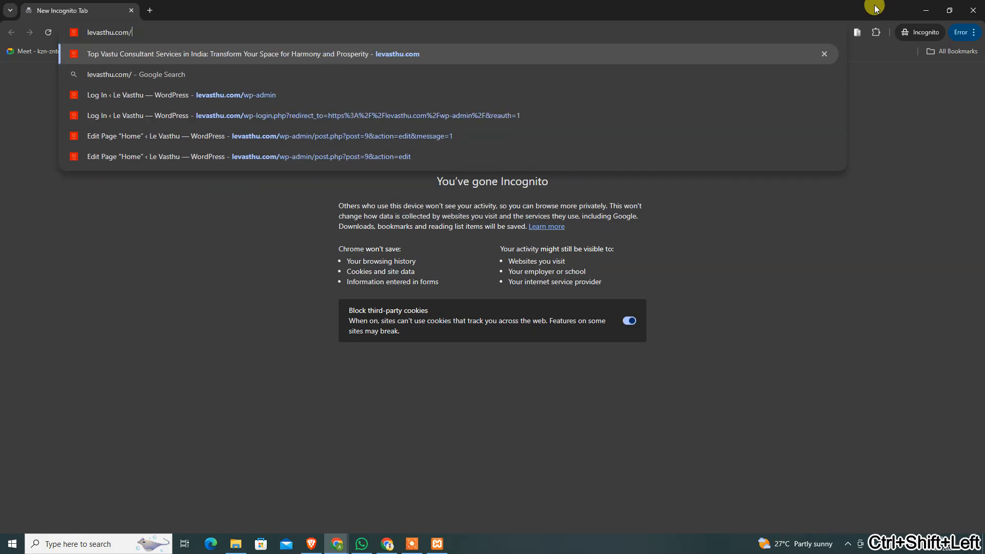
pyautogui.press('Return')
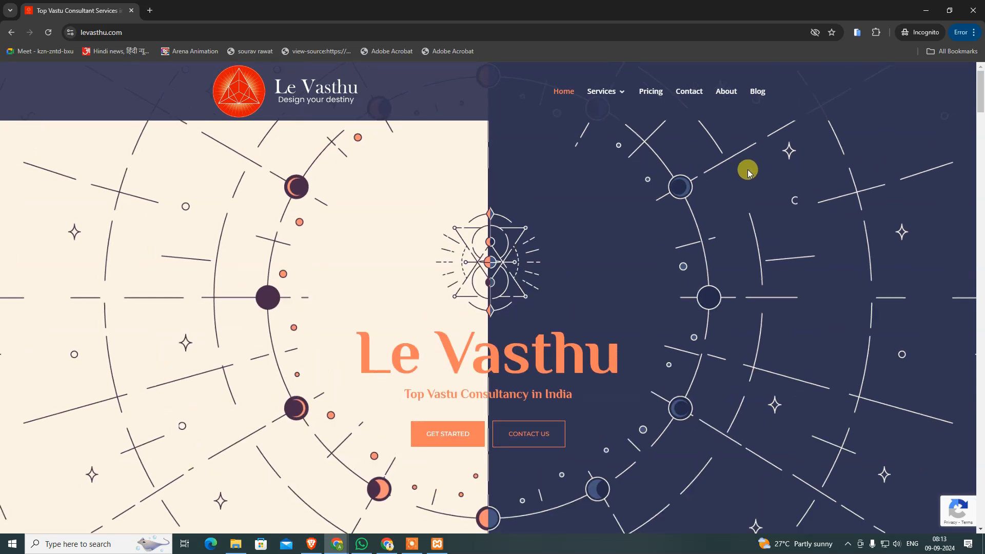
# Step: Go to the Le Vasthu blog and read through its post on the best house facing direction as per Vastu
pyautogui.moveTo(604, 92)
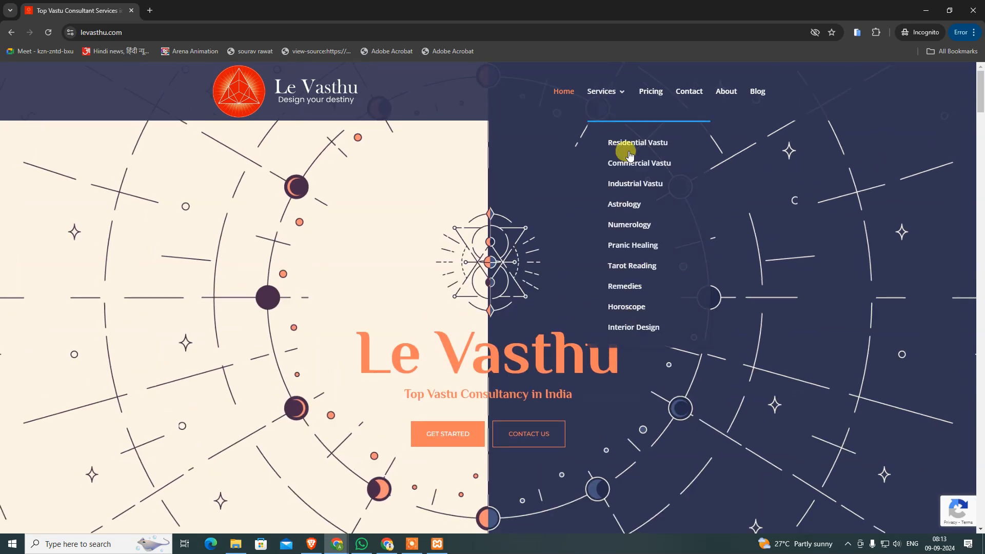
pyautogui.click(650, 92)
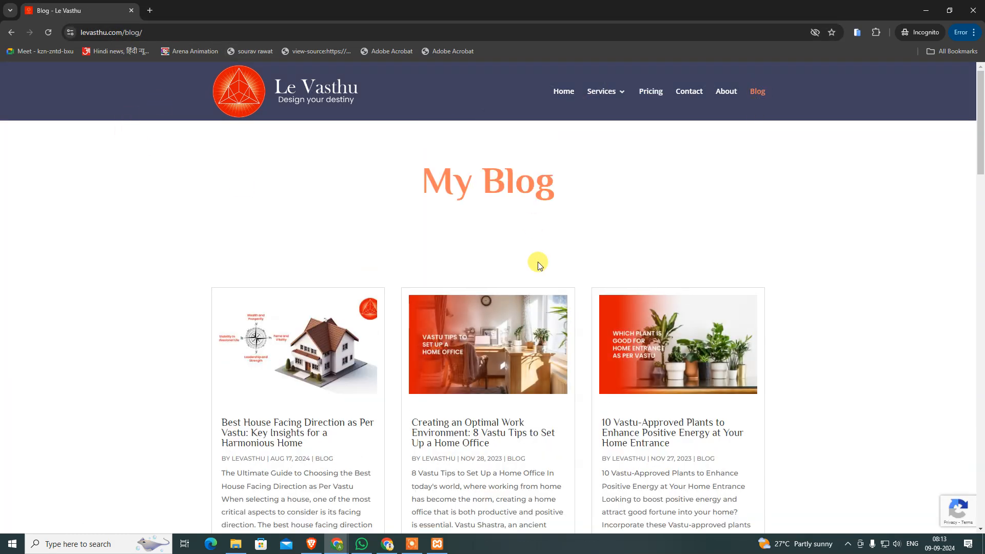
pyautogui.scroll(-4, 255, 326)
pyautogui.click(271, 231)
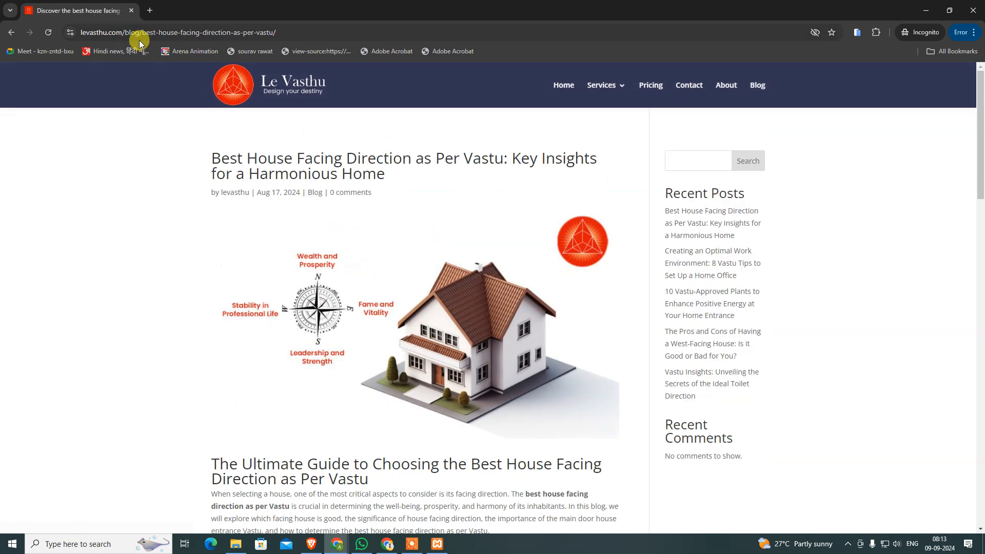
pyautogui.scroll(-14, 502, 402)
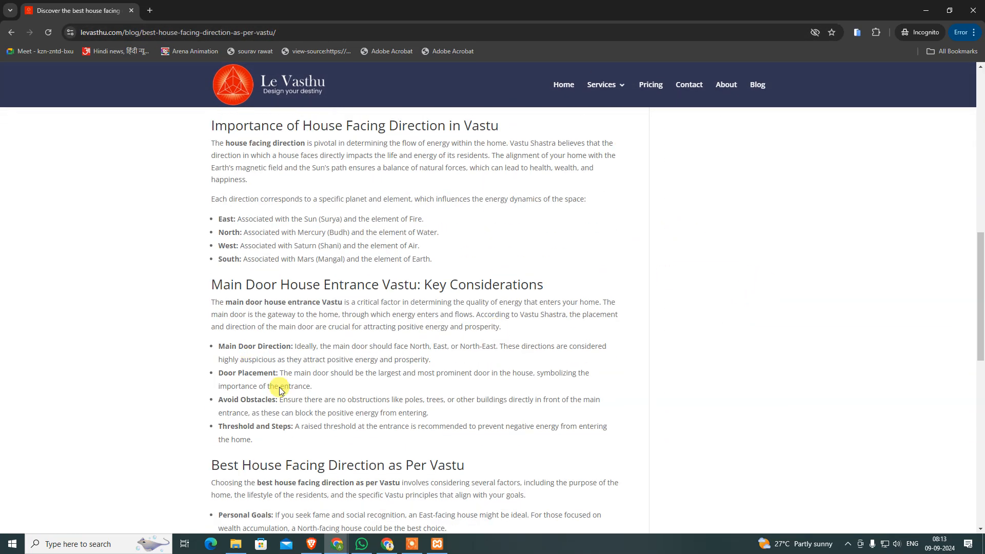
pyautogui.scroll(-2, 318, 370)
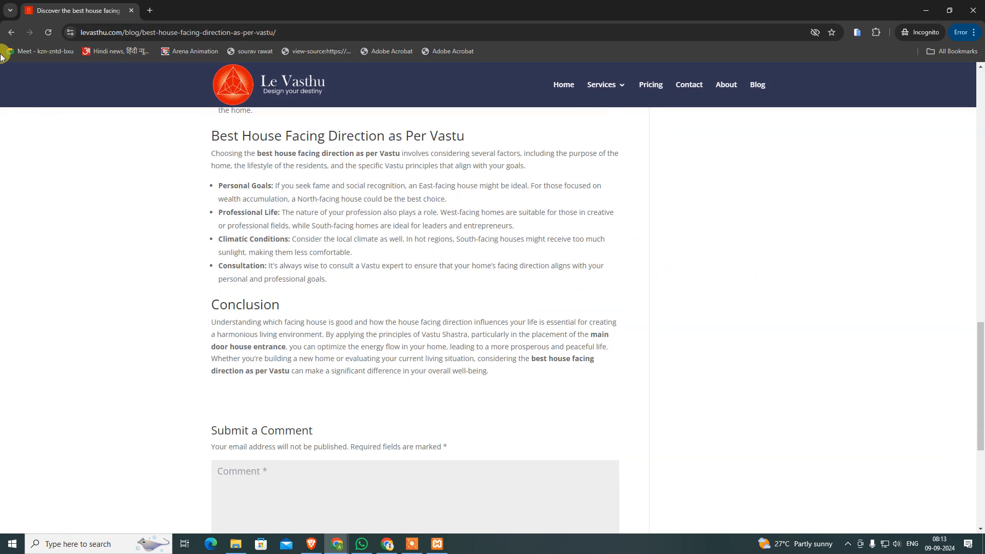
# Step: Go back to the blog list, look through the 10 Vastu-Approved Plants post and close the incognito window
pyautogui.click(12, 31)
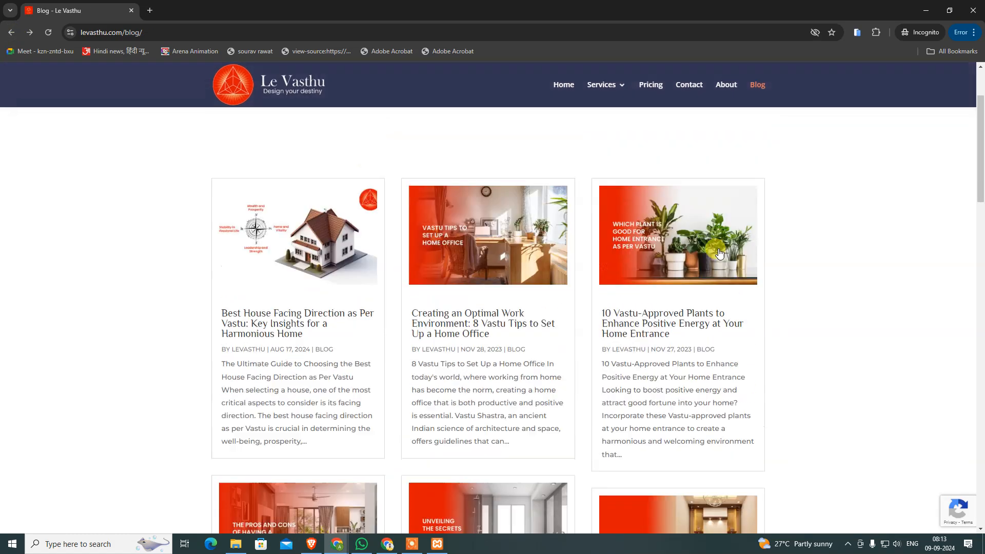
pyautogui.click(675, 380)
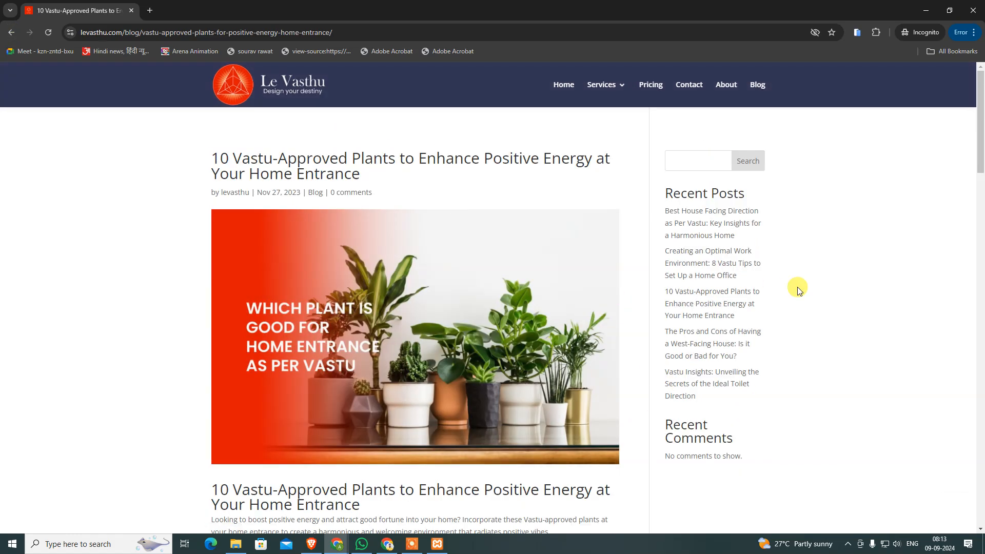
pyautogui.scroll(-15, 798, 290)
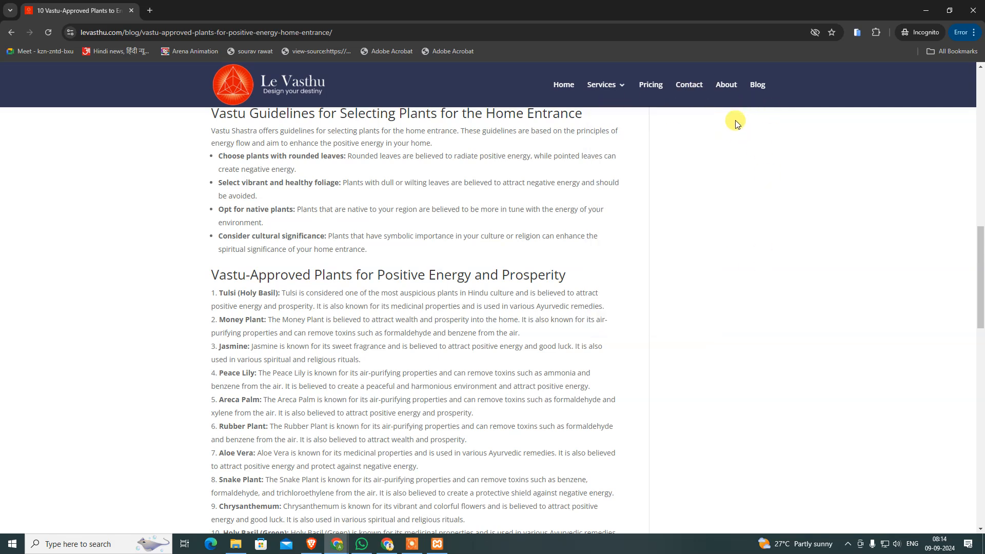
pyautogui.click(131, 10)
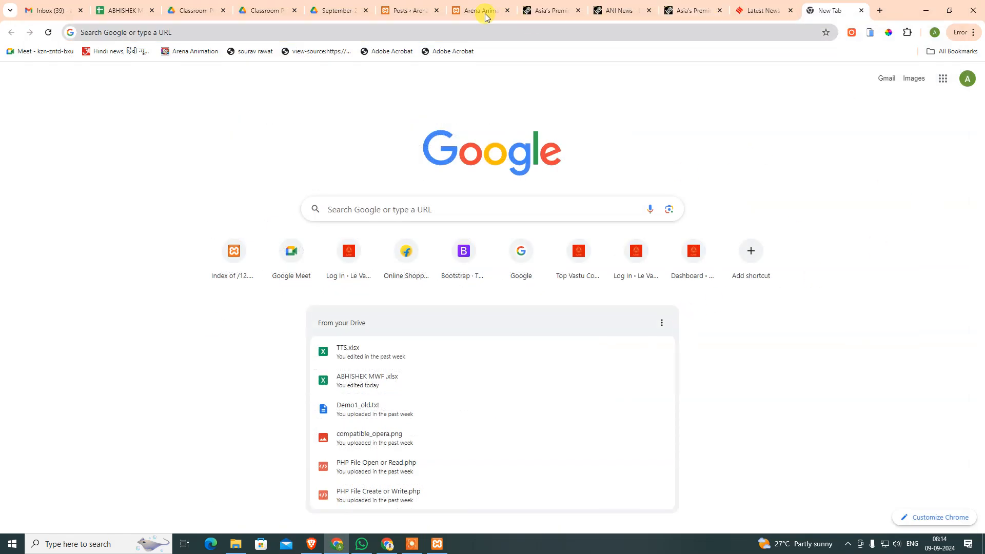
# Step: Revisit the WordPress Posts list and the Indian Express home page, and close the Indian Express tab
pyautogui.click(411, 11)
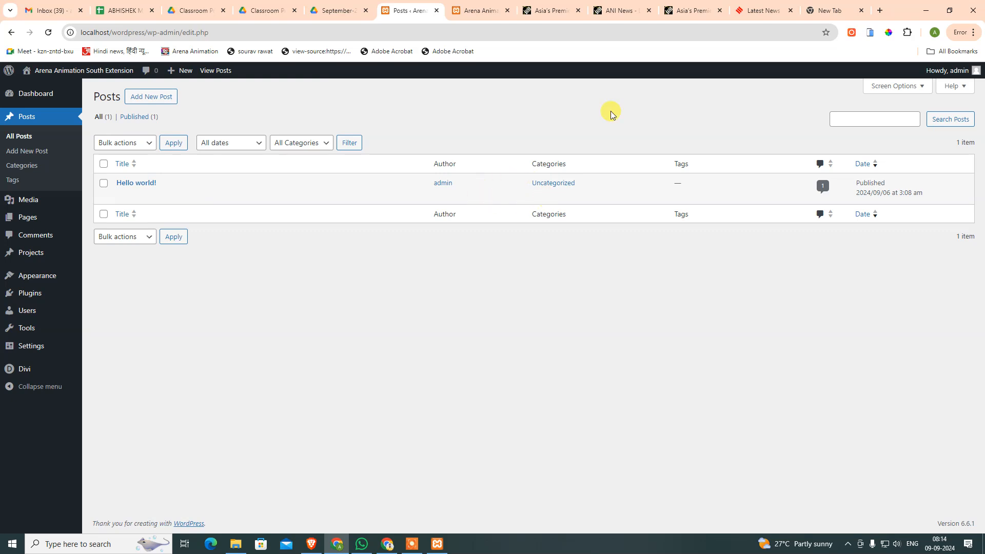
pyautogui.click(768, 10)
pyautogui.scroll(7, 328, 277)
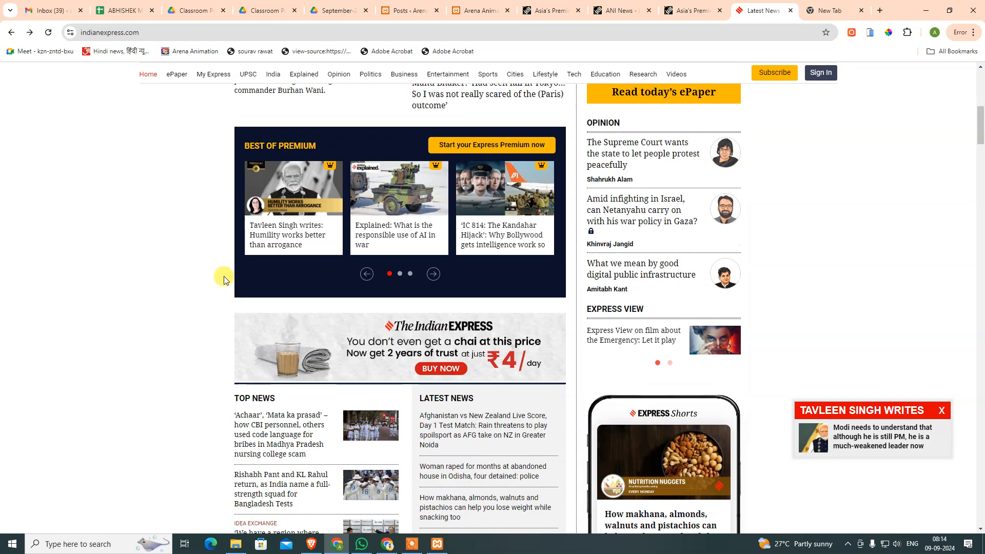
pyautogui.middleClick(743, 12)
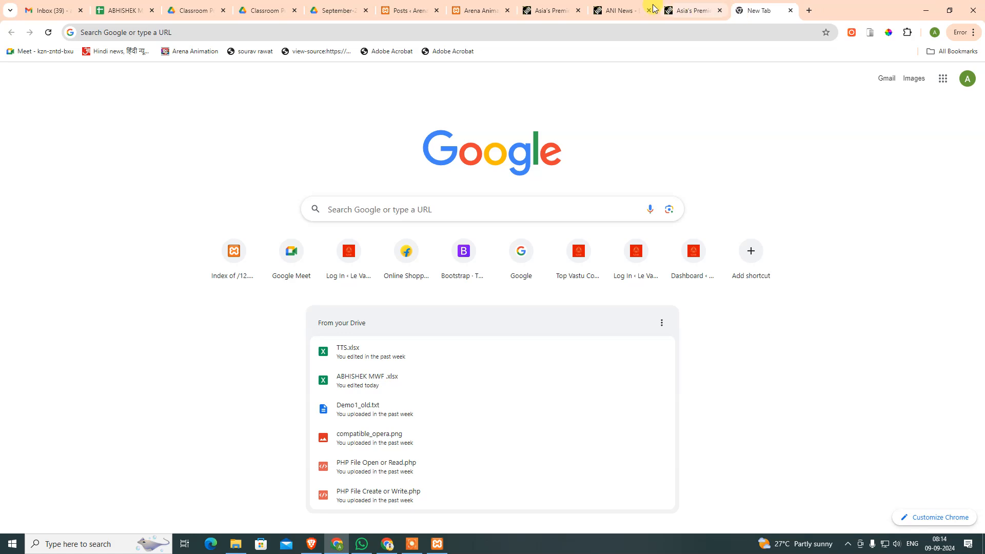
# Step: Open ANI's lead article quoting Sam Pitroda and compare the world/us categories in its address with the site's World submenu
pyautogui.click(551, 10)
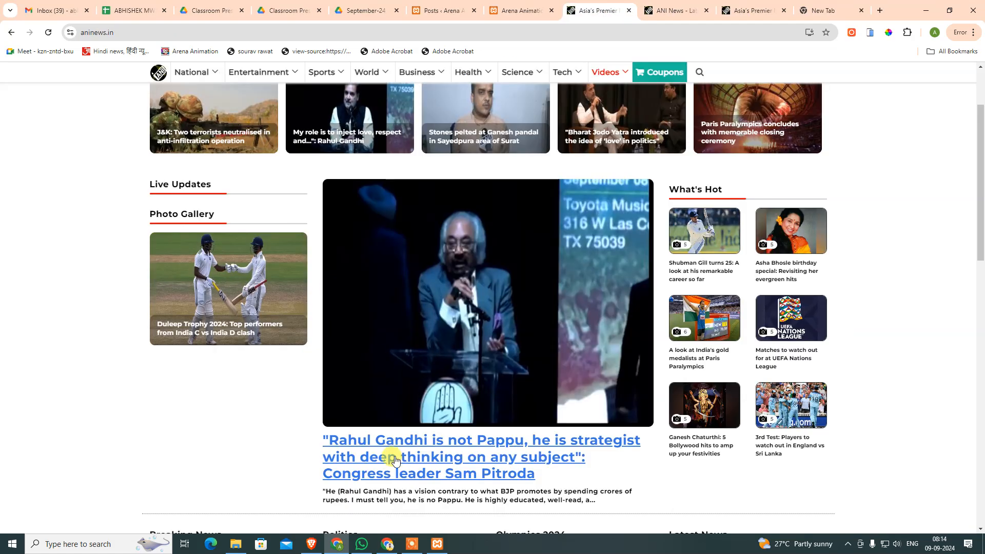
pyautogui.click(431, 445)
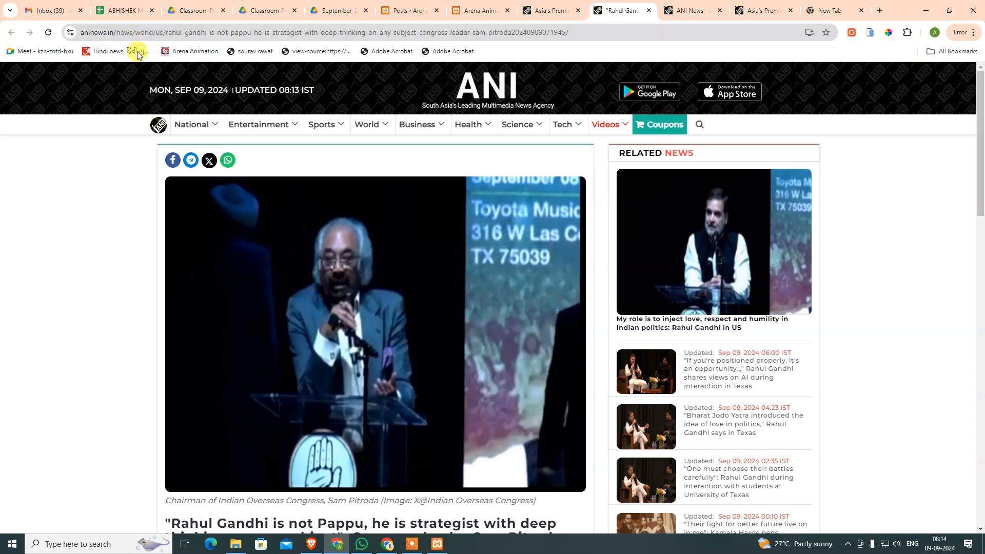
pyautogui.moveTo(273, 127)
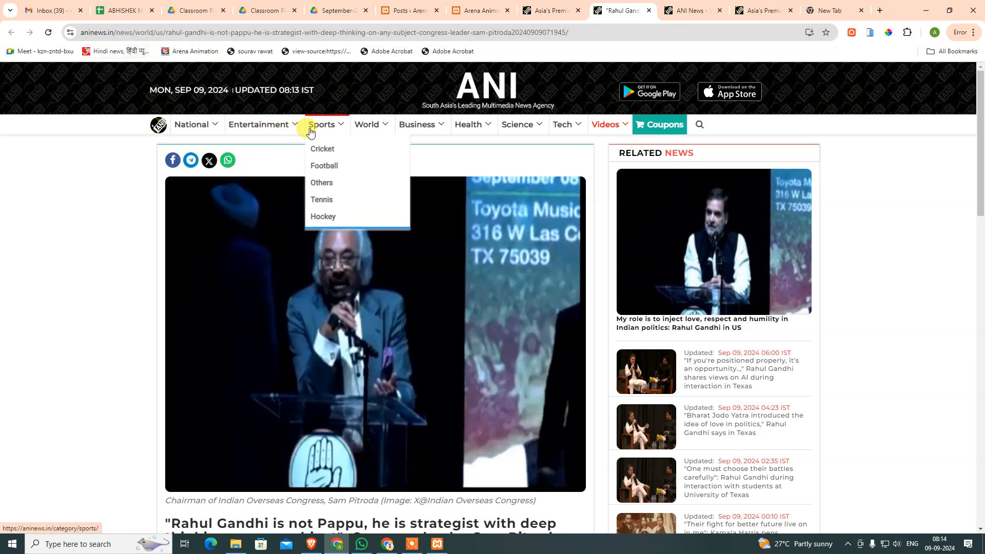
pyautogui.moveTo(367, 125)
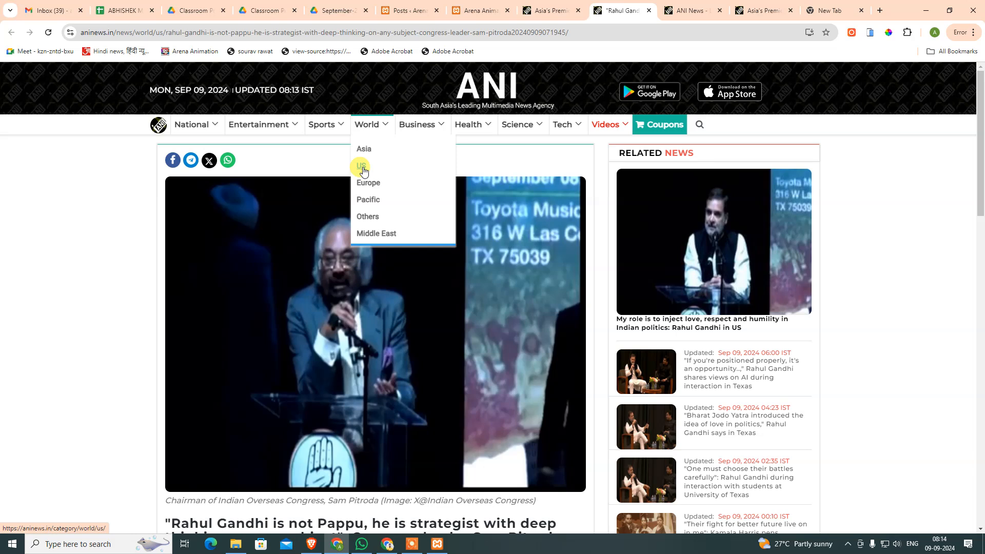
pyautogui.scroll(-5, 439, 469)
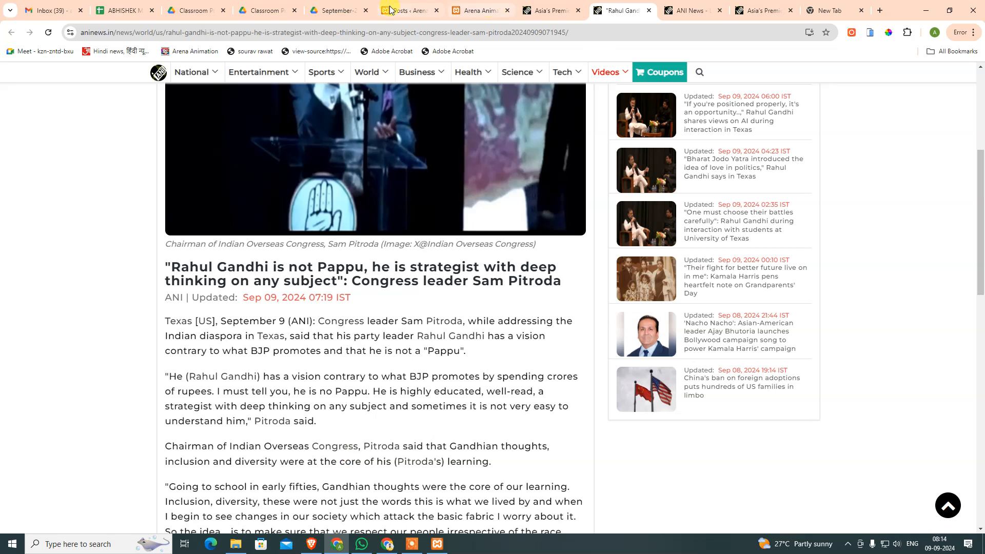
# Step: Check the Tags entry under Posts in the WordPress admin and find the tags at the end of the ANI article
pyautogui.click(405, 10)
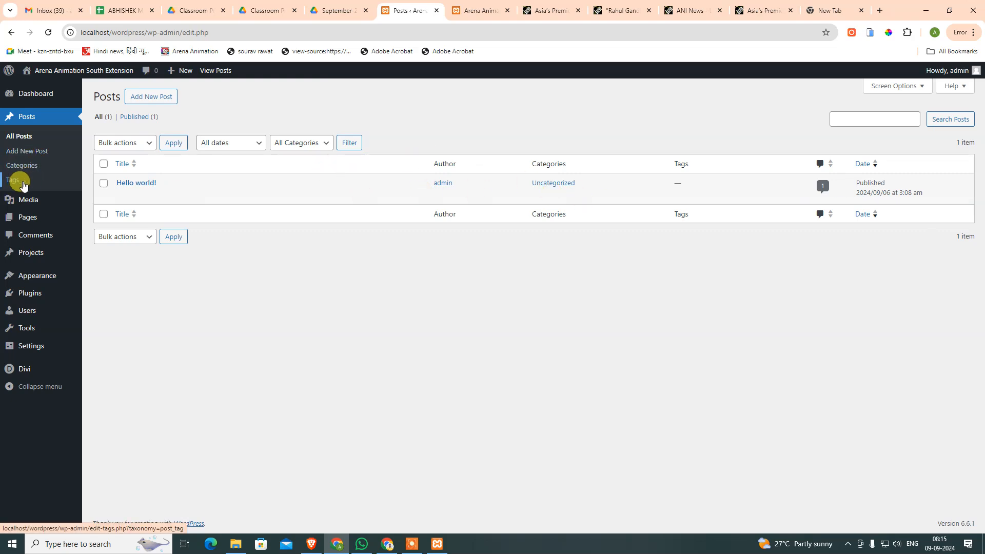
pyautogui.click(622, 10)
pyautogui.scroll(-5, 462, 318)
pyautogui.scroll(-10, 437, 339)
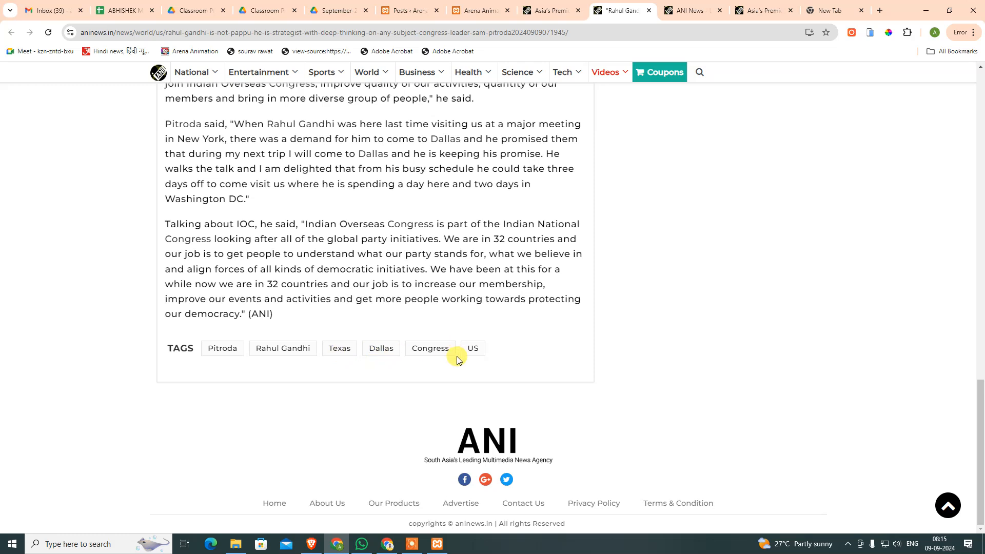
# Step: Open the article's Rahul Gandhi tag and look through the tagged posts down to the page numbers
pyautogui.click(286, 348)
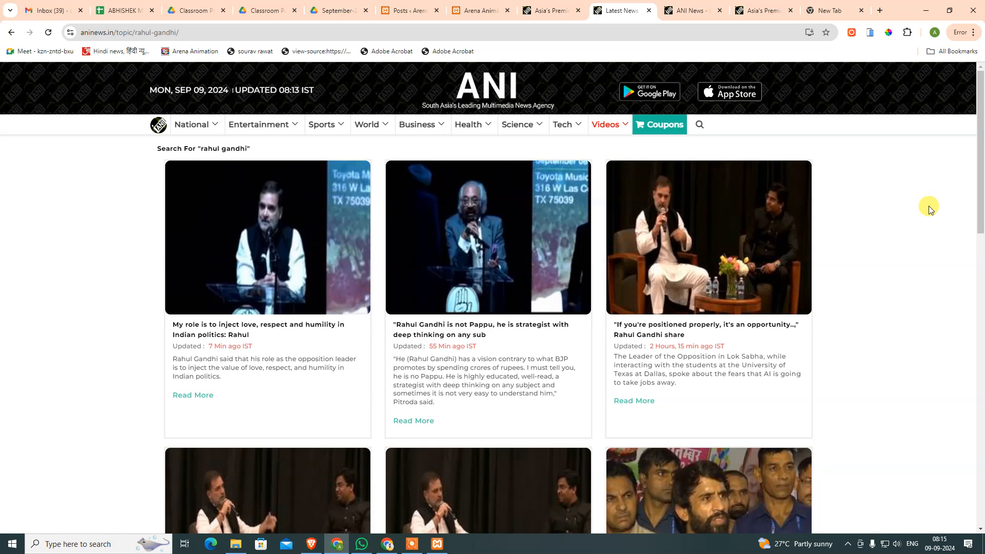
pyautogui.moveTo(977, 118); pyautogui.dragTo(968, 462)
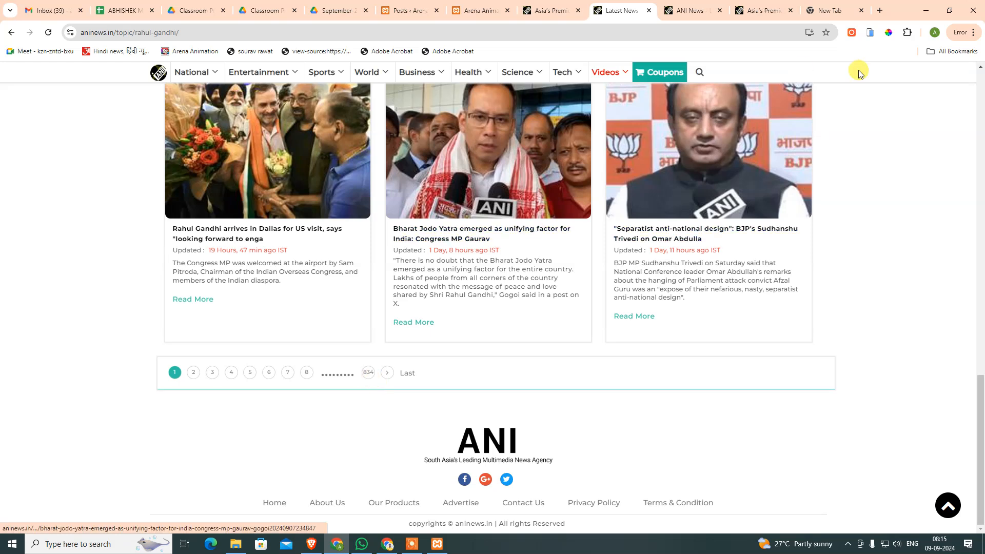
pyautogui.scroll(15, 766, 241)
pyautogui.scroll(3, 765, 239)
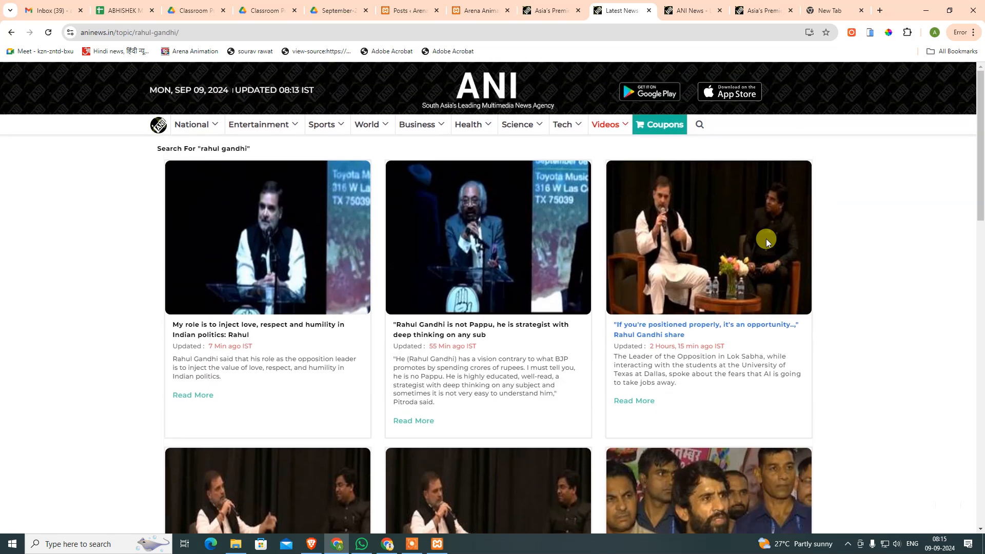
pyautogui.scroll(-10, 677, 254)
pyautogui.scroll(-7, 734, 267)
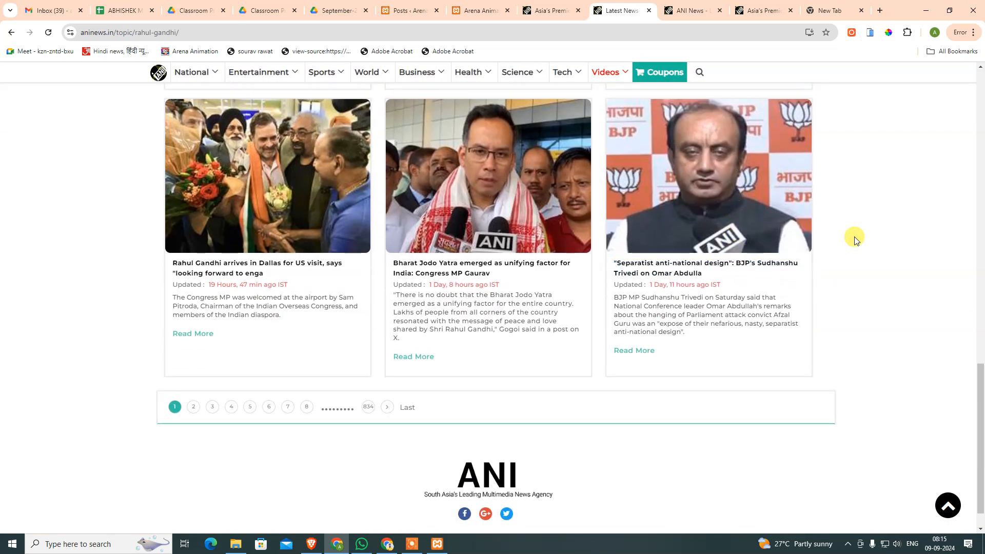
# Step: Calculate 834 × 12 in Calculator and return to the tagged posts in the browser
pyautogui.press('super+r')
pyautogui.write('calc')
pyautogui.press('Return')
pyautogui.write('834')
pyautogui.write('*12')
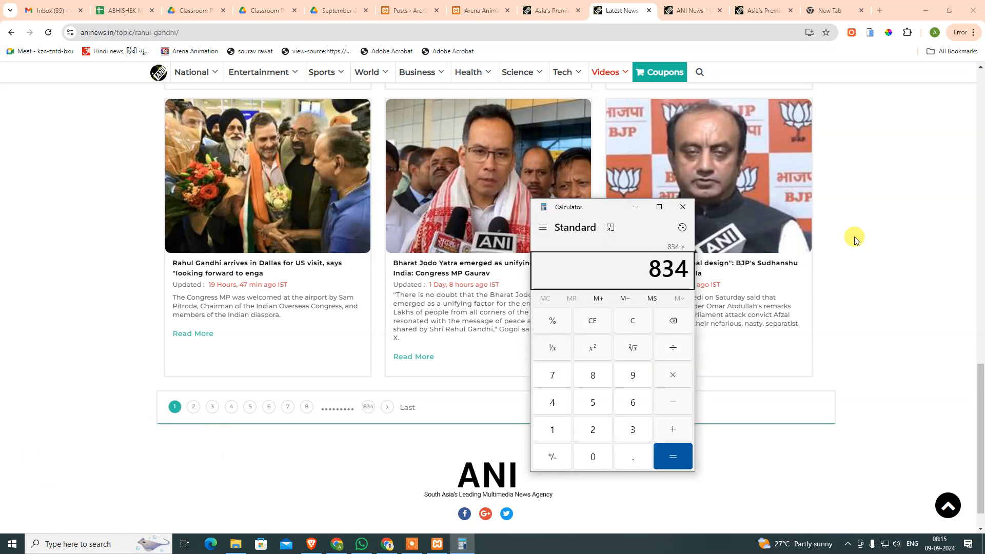
pyautogui.press('Return')
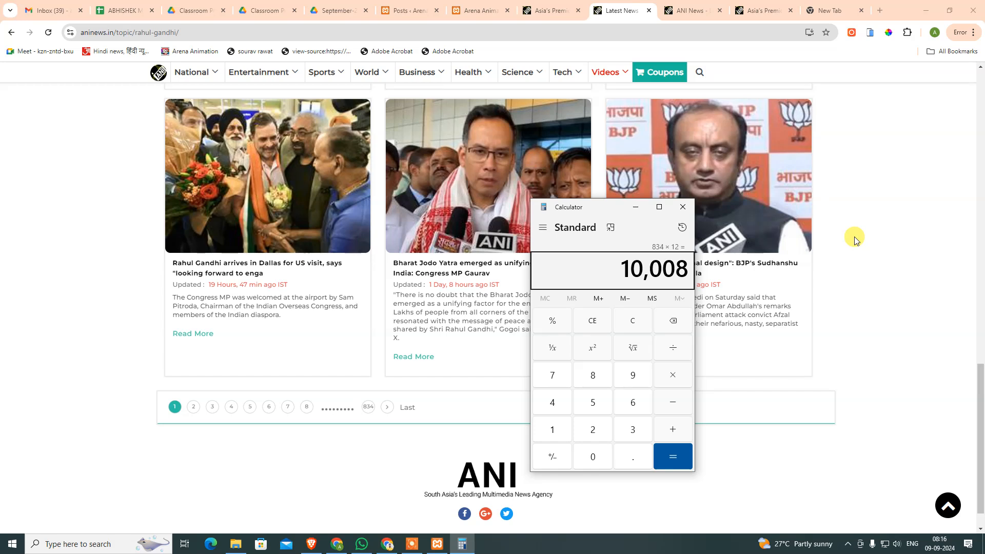
pyautogui.click(870, 239)
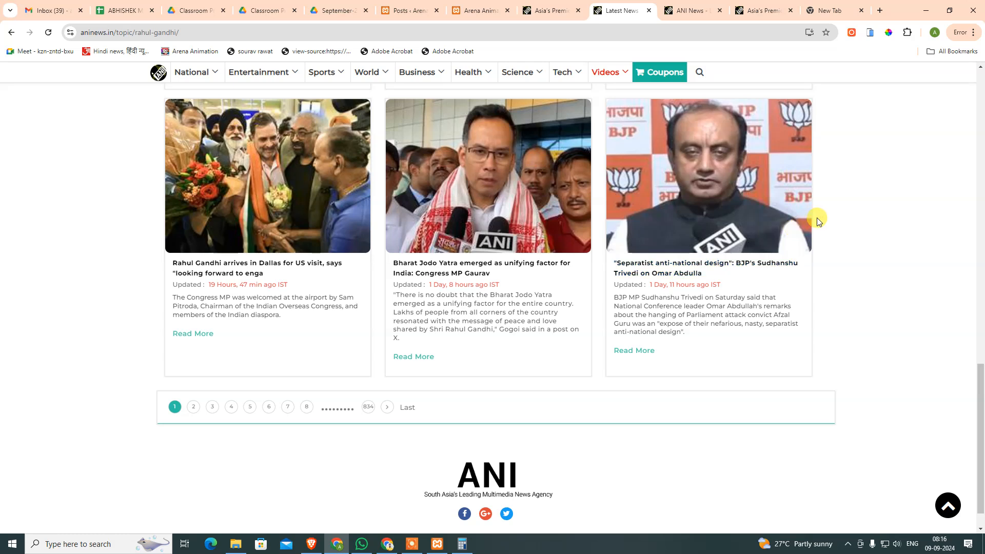
# Step: Open the tagged post quoting Sudhanshu Trivedi on Omar Abdullah and inspect the tags at its end
pyautogui.click(721, 262)
pyautogui.scroll(-10, 410, 346)
pyautogui.scroll(-5, 494, 390)
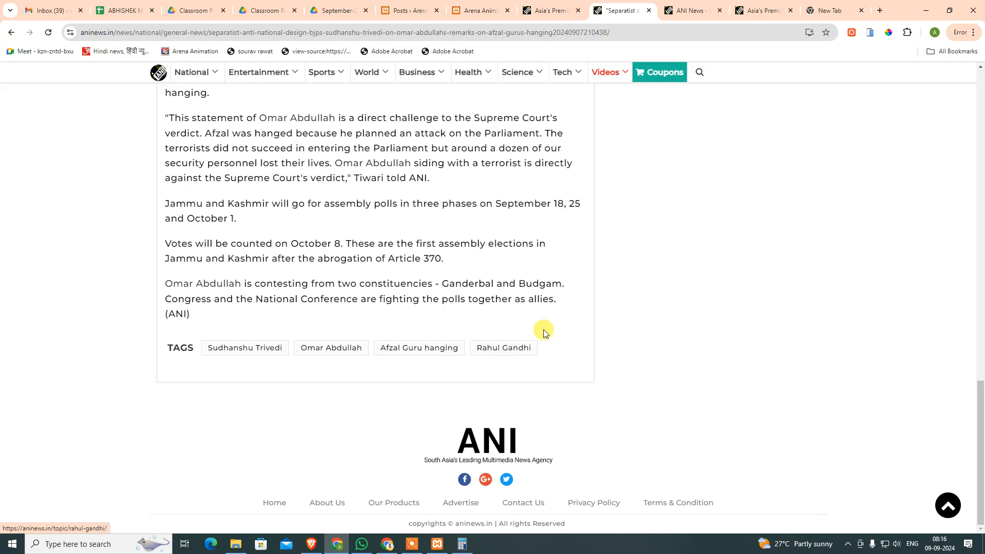
# Step: Close the blank browser tab, return to the WordPress Posts list and display the submenu of the Media section
pyautogui.middleClick(830, 4)
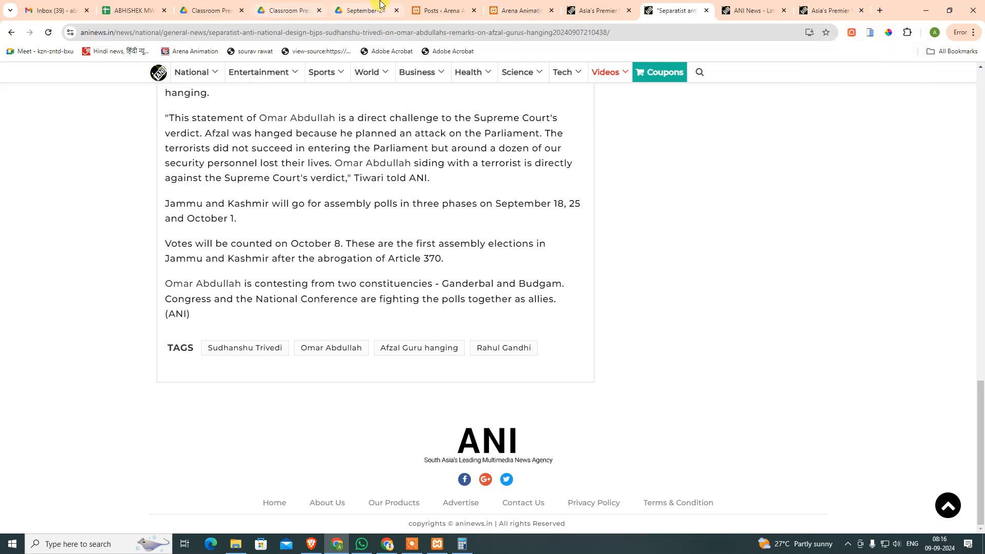
pyautogui.click(478, 8)
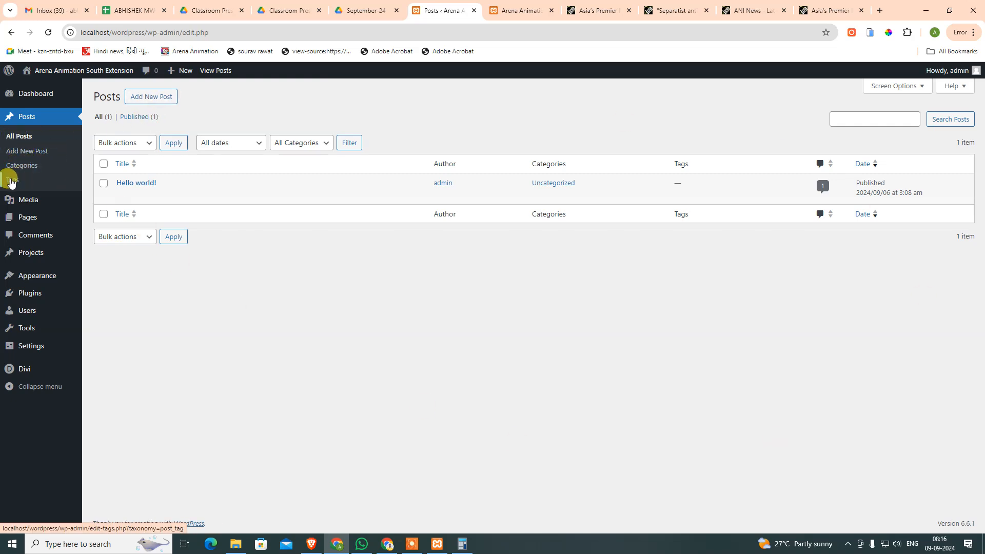
pyautogui.moveTo(28, 199)
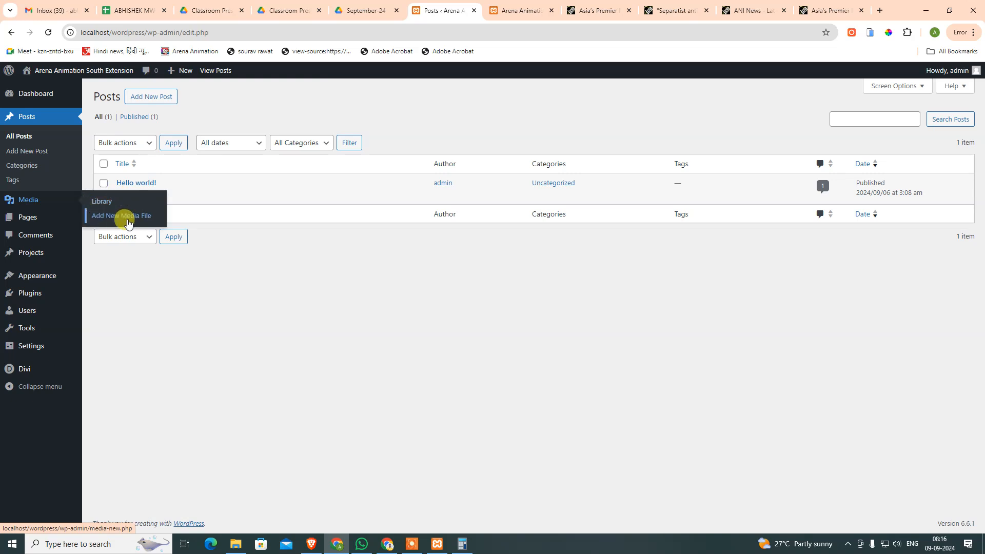
# Step: Display the submenus of the Pages, Projects and Appearance sections in the admin menu
pyautogui.moveTo(30, 220)
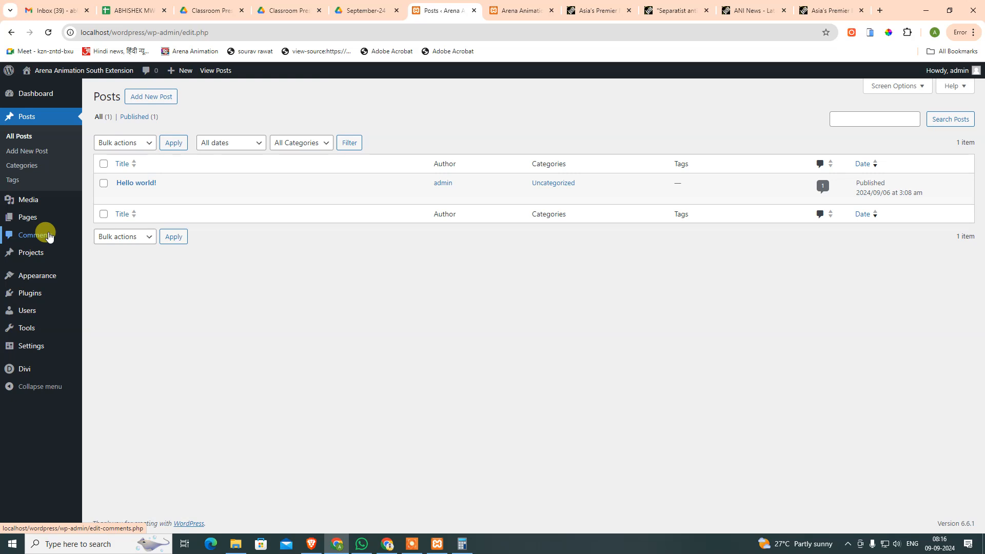
pyautogui.moveTo(30, 255)
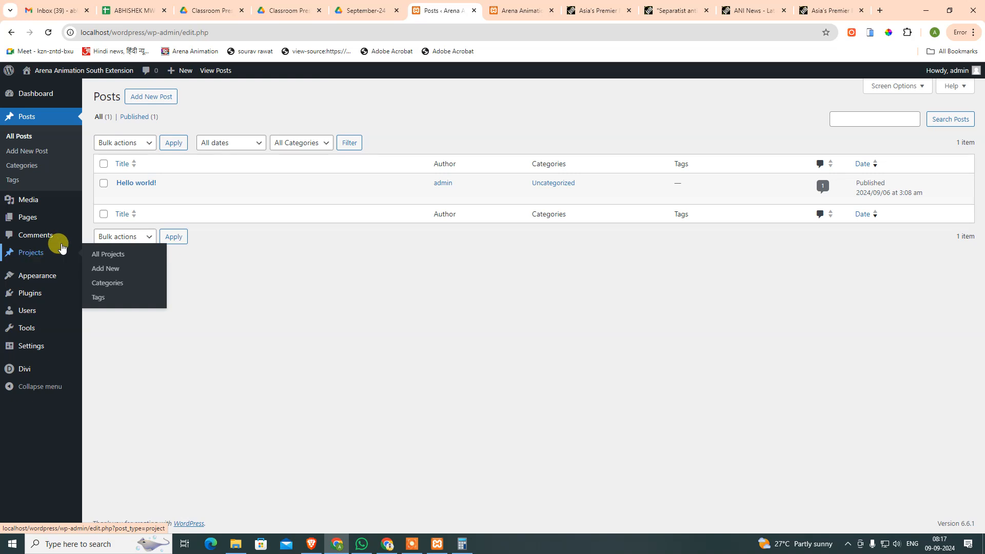
pyautogui.moveTo(39, 276)
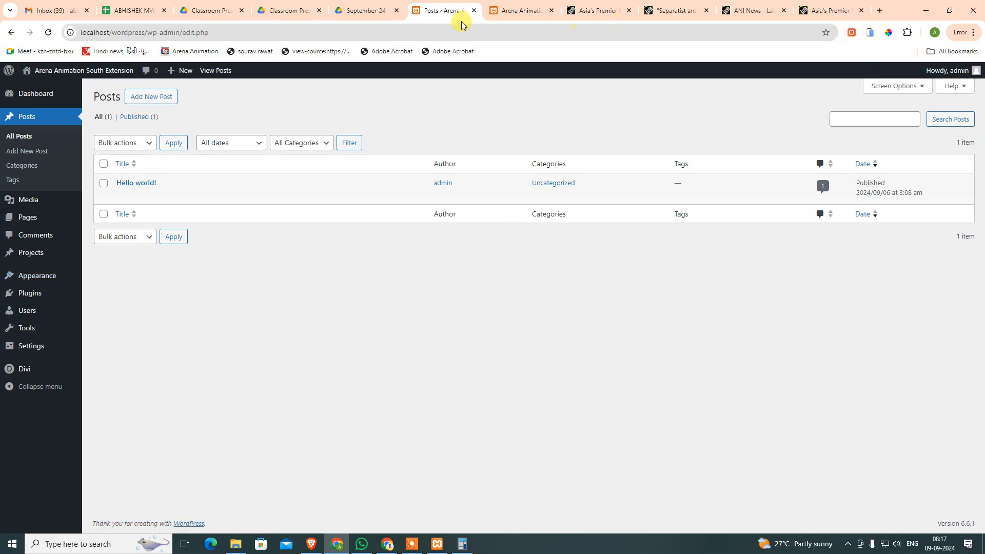
# Step: View the local site's front page down to the Archives and Categories in its footer
pyautogui.click(516, 10)
pyautogui.scroll(7, 517, 236)
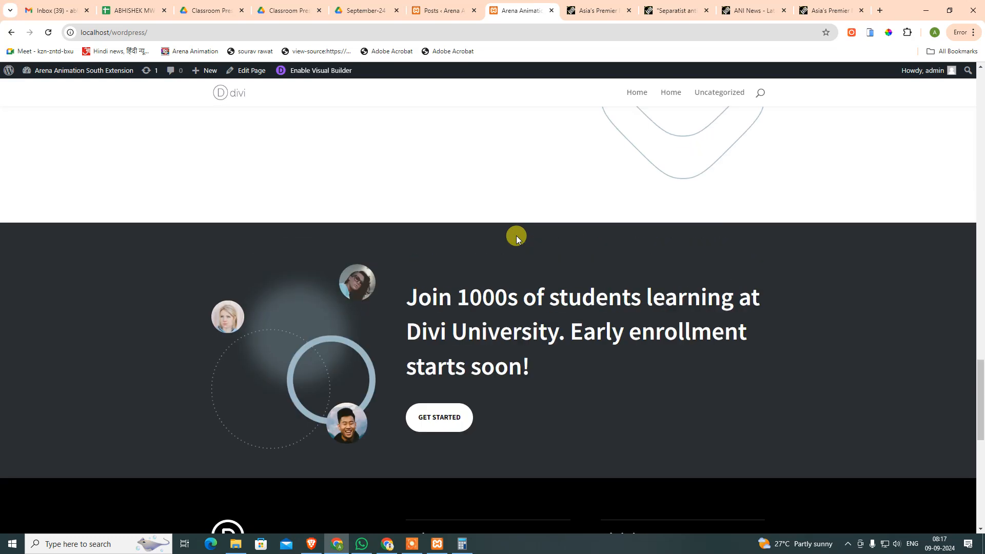
pyautogui.scroll(-10, 536, 294)
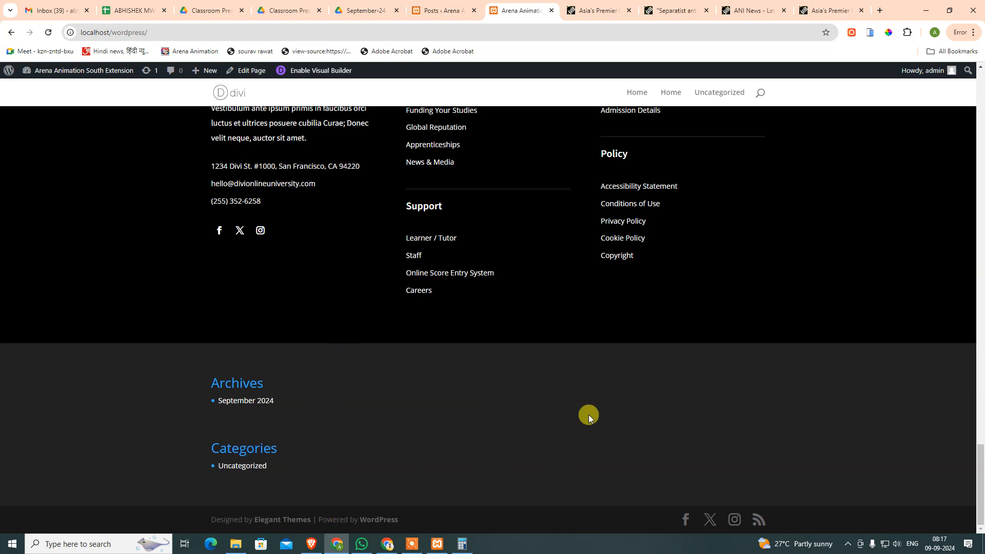
# Step: Return to the Posts list and examine the Appearance submenu, checking it against the local site's front page
pyautogui.click(439, 10)
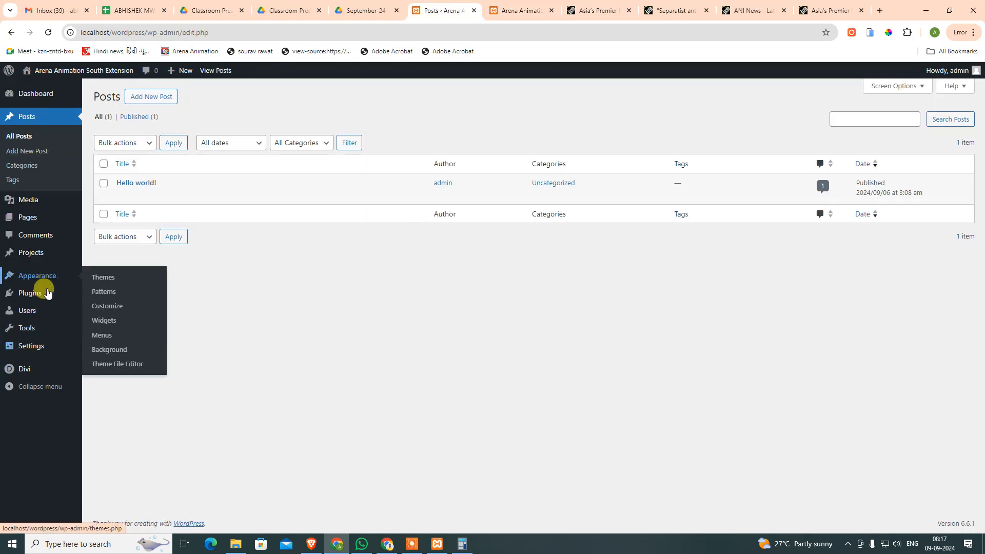
pyautogui.moveTo(54, 276)
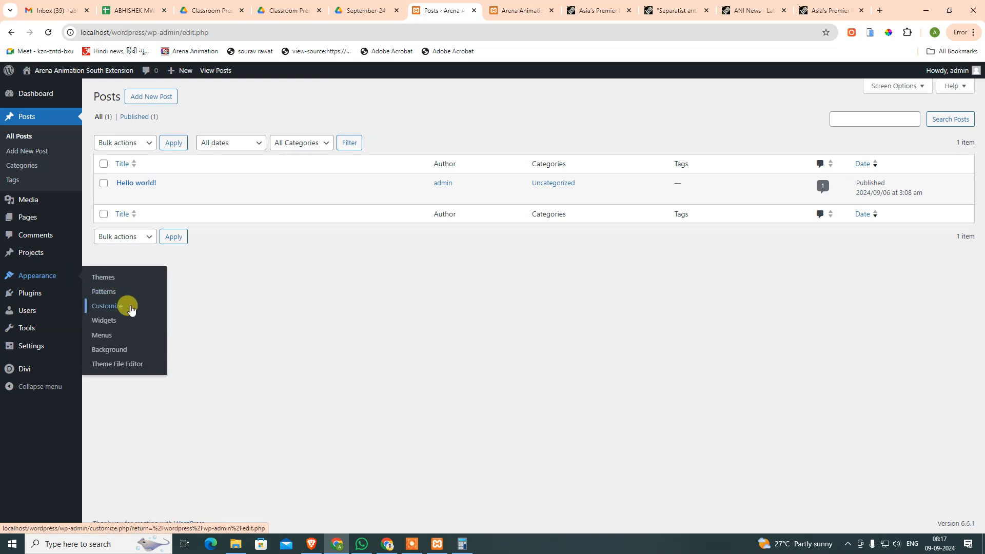
pyautogui.click(521, 10)
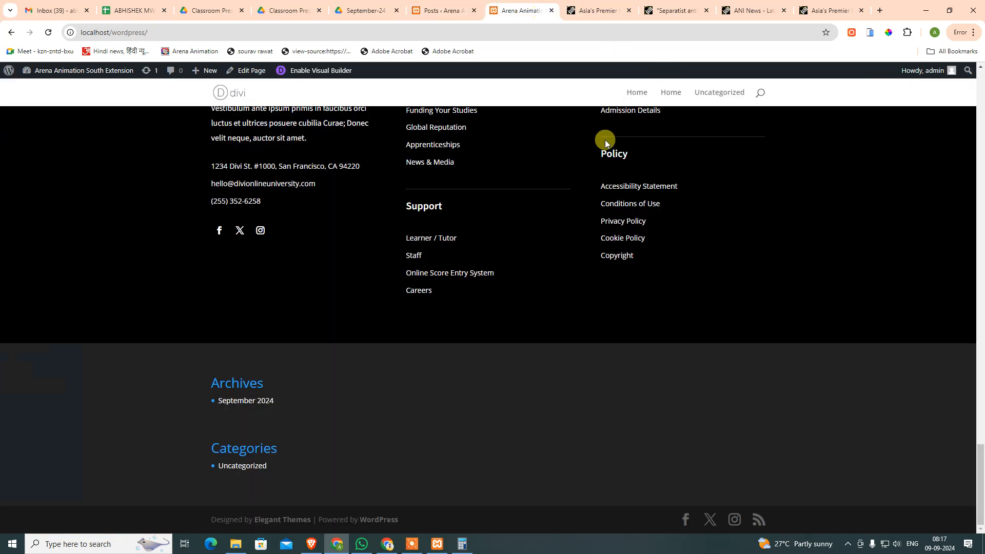
pyautogui.click(439, 10)
pyautogui.moveTo(36, 277)
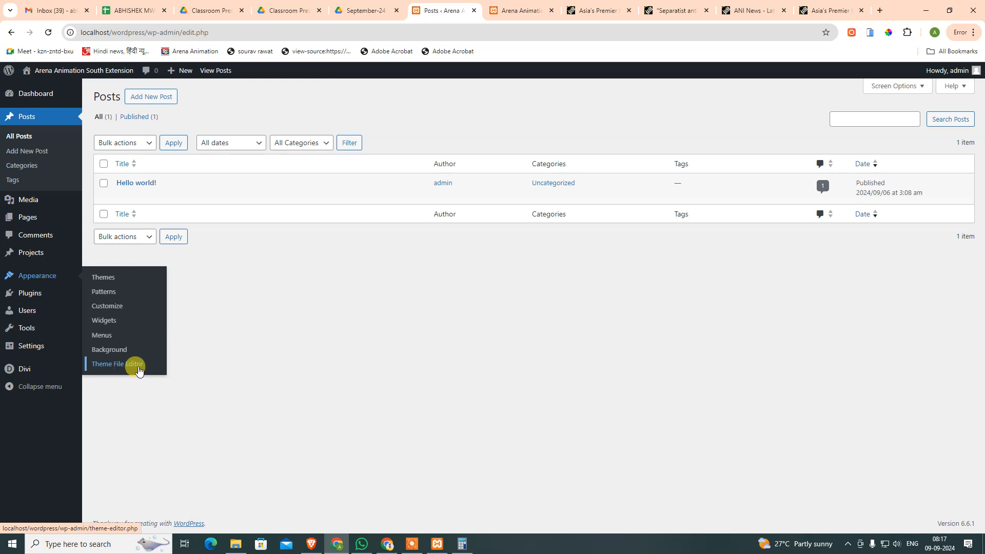
# Step: Look through the submenus of the Plugins, Users, Tools, Settings and Divi sections, ending back at Appearance
pyautogui.moveTo(43, 297)
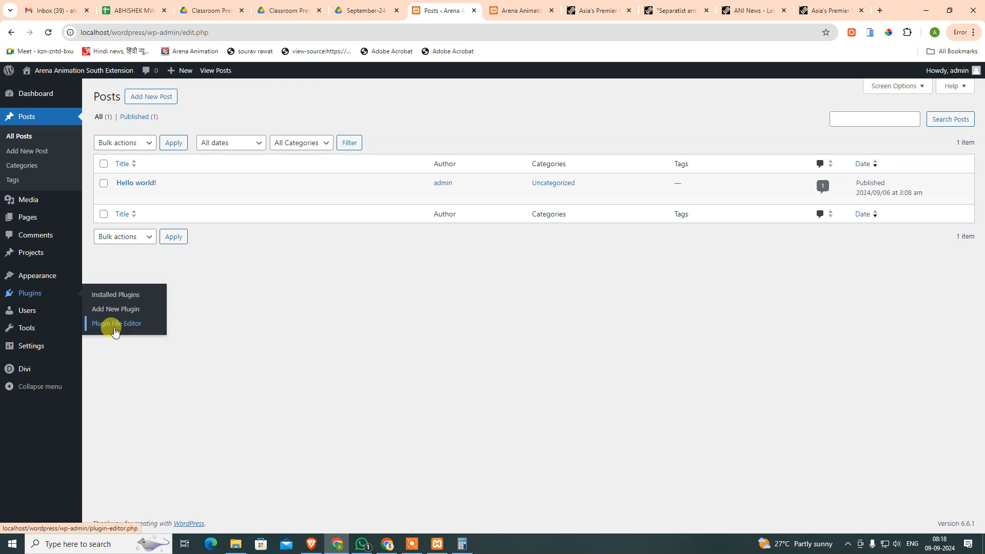
pyautogui.moveTo(36, 315)
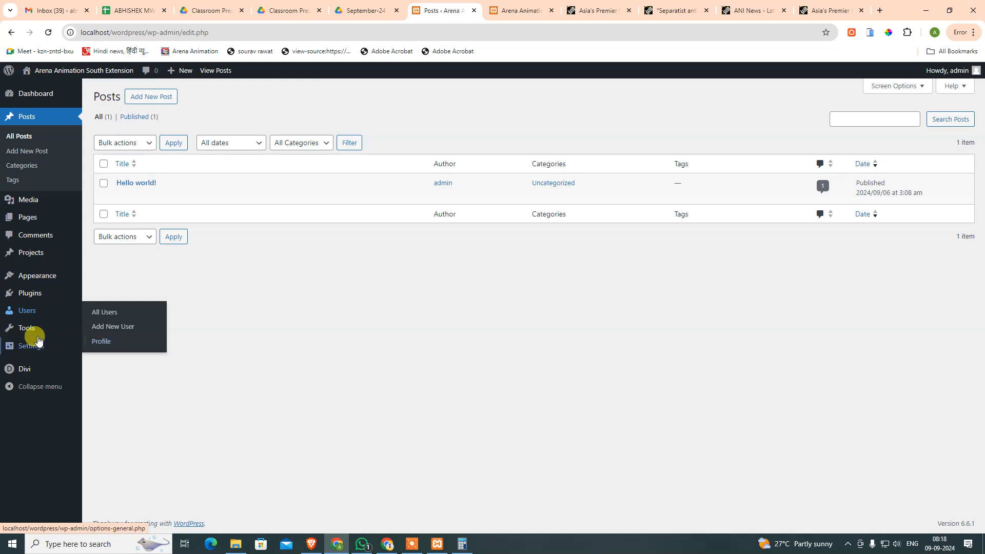
pyautogui.moveTo(23, 335)
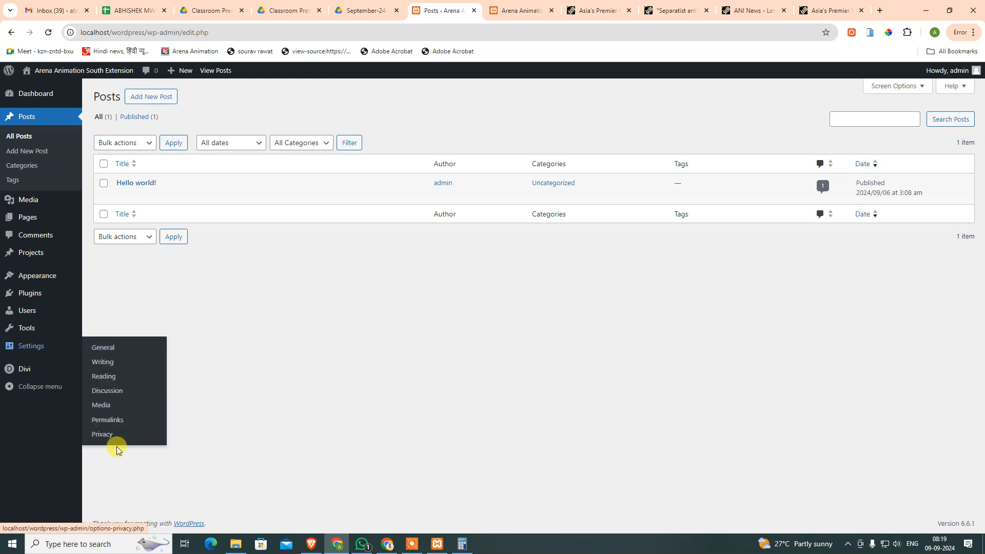
pyautogui.moveTo(30, 374)
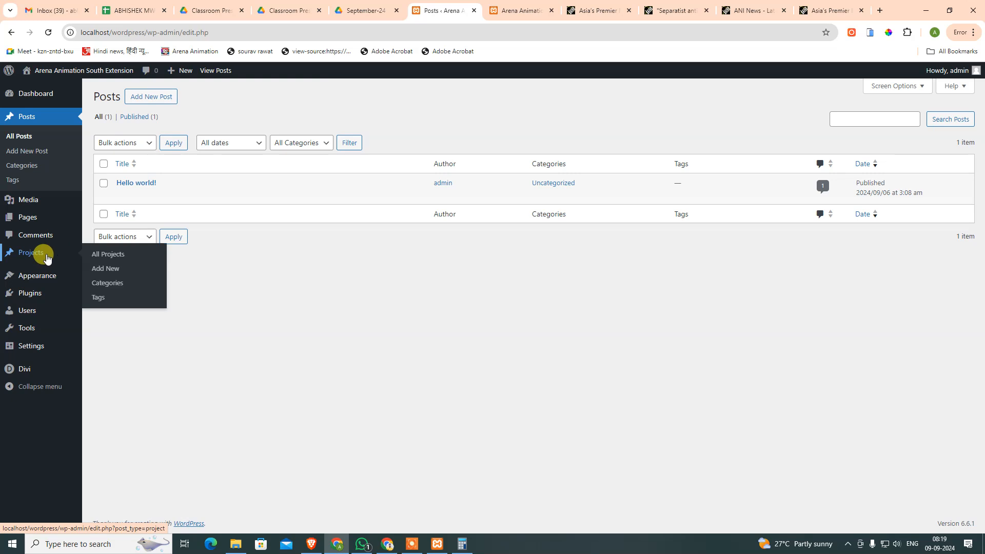
pyautogui.moveTo(41, 275)
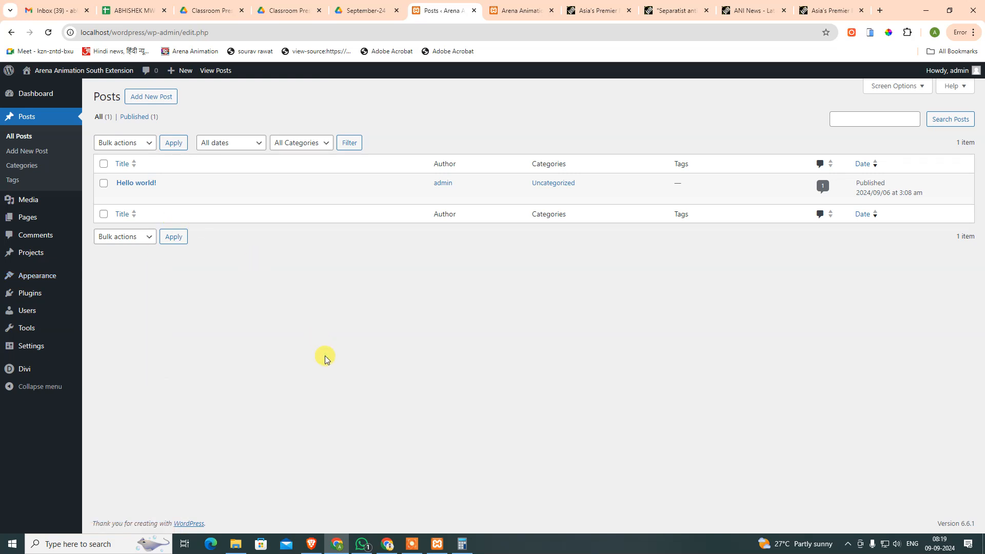
# Step: Open the list of all pages and highlight the Front Page label beside the Home page
pyautogui.moveTo(20, 218)
pyautogui.click(102, 219)
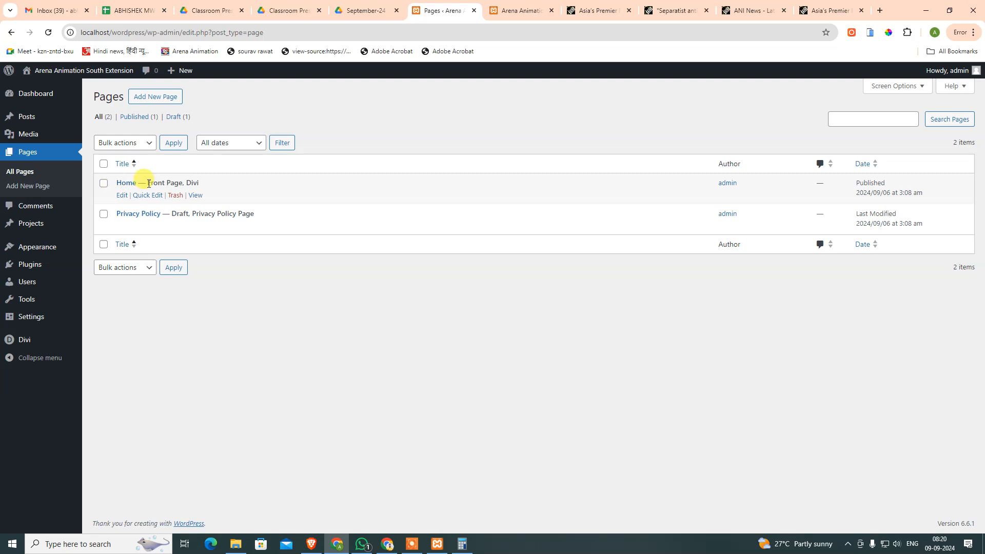
pyautogui.moveTo(185, 184); pyautogui.dragTo(204, 186)
pyautogui.moveTo(147, 184); pyautogui.dragTo(182, 185)
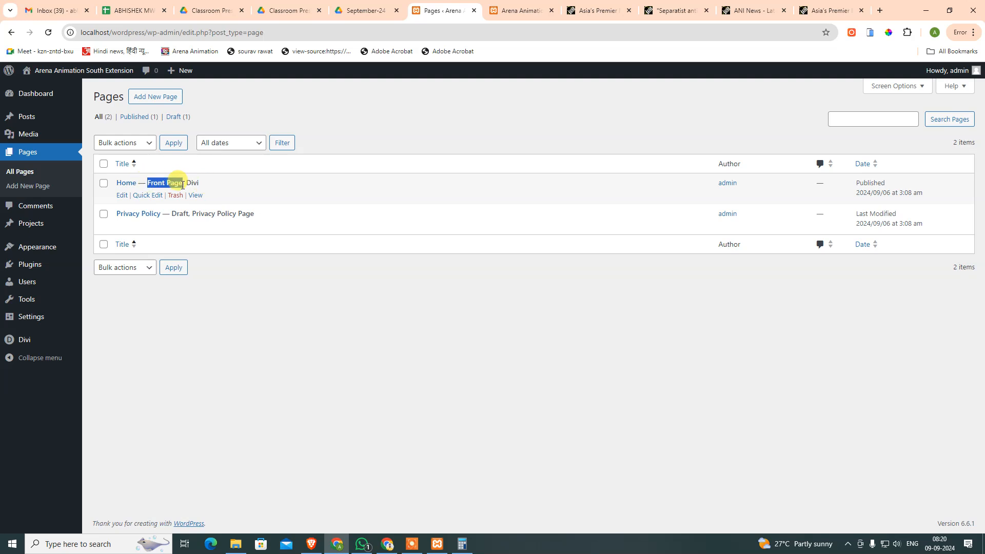
# Step: Compare the Pages list with the local site and view its front page from the very beginning
pyautogui.click(529, 13)
pyautogui.click(436, 7)
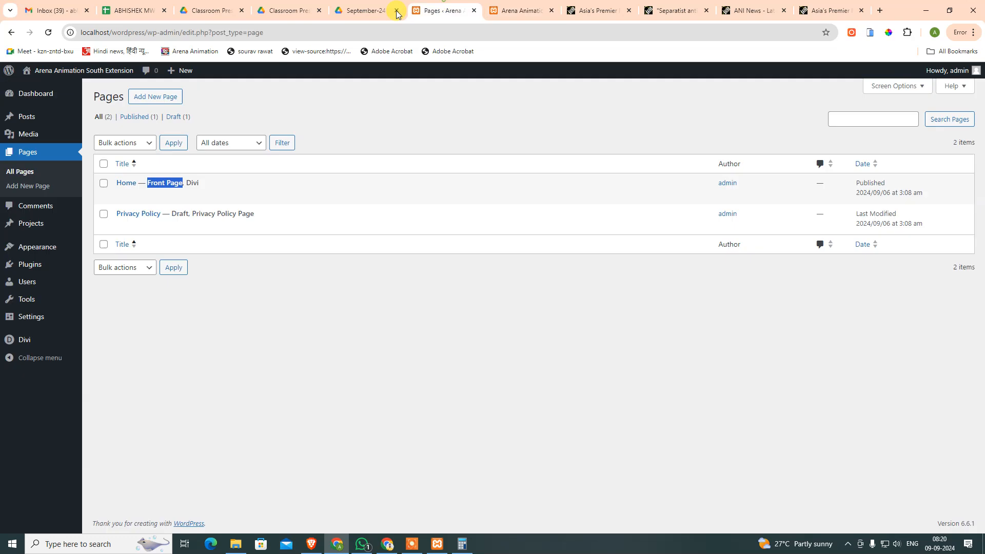
pyautogui.moveTo(58, 77)
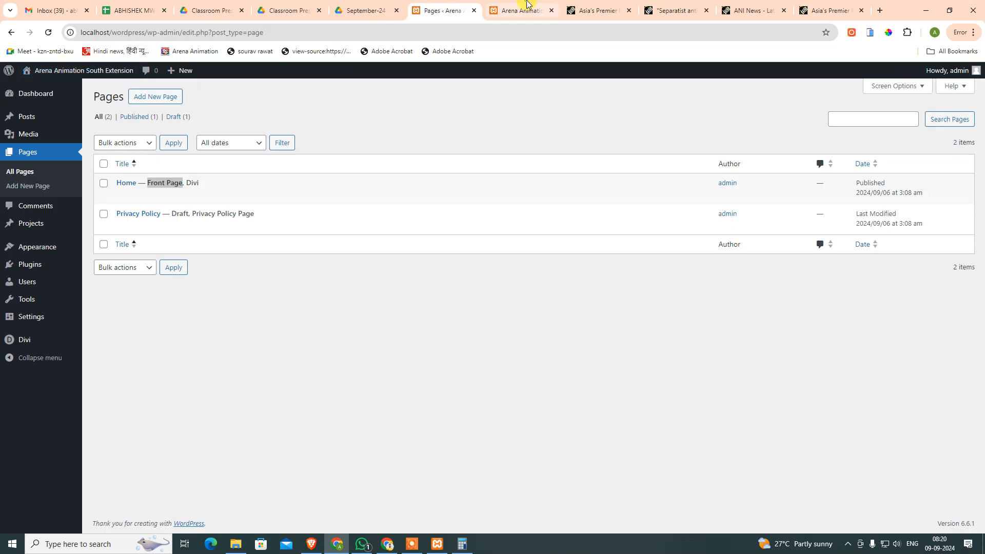
pyautogui.click(523, 10)
pyautogui.scroll(4, 541, 307)
pyautogui.scroll(5, 544, 307)
pyautogui.moveTo(979, 431); pyautogui.dragTo(969, 82)
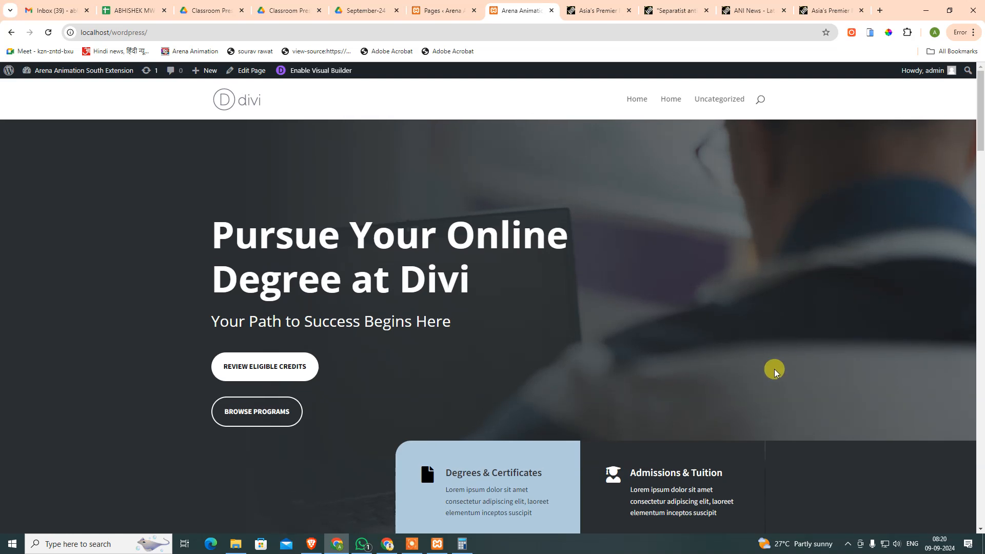
# Step: Open the theme Customizer in a separate tab from the Pages list and go to its Homepage Settings
pyautogui.click(436, 10)
pyautogui.moveTo(45, 257)
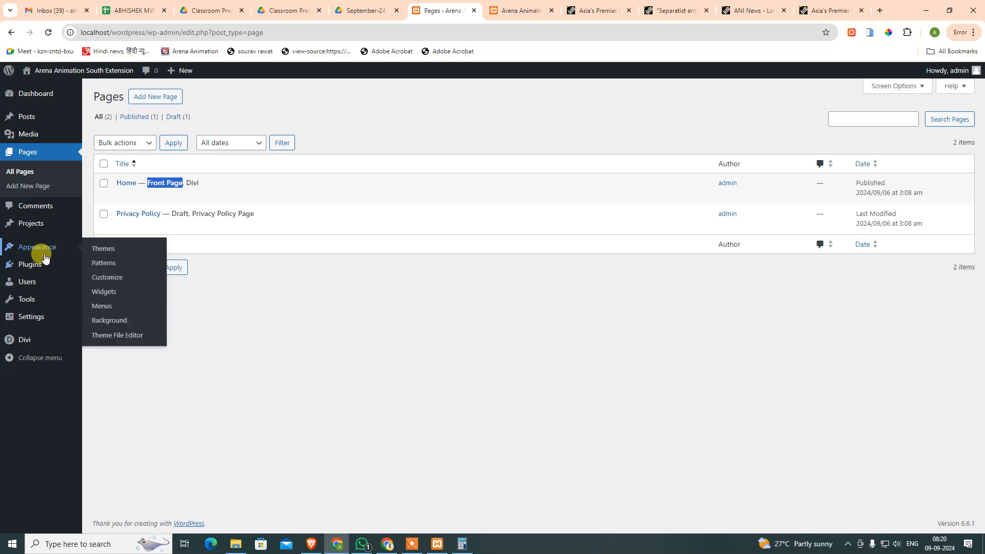
pyautogui.middleClick(101, 277)
pyautogui.click(488, 4)
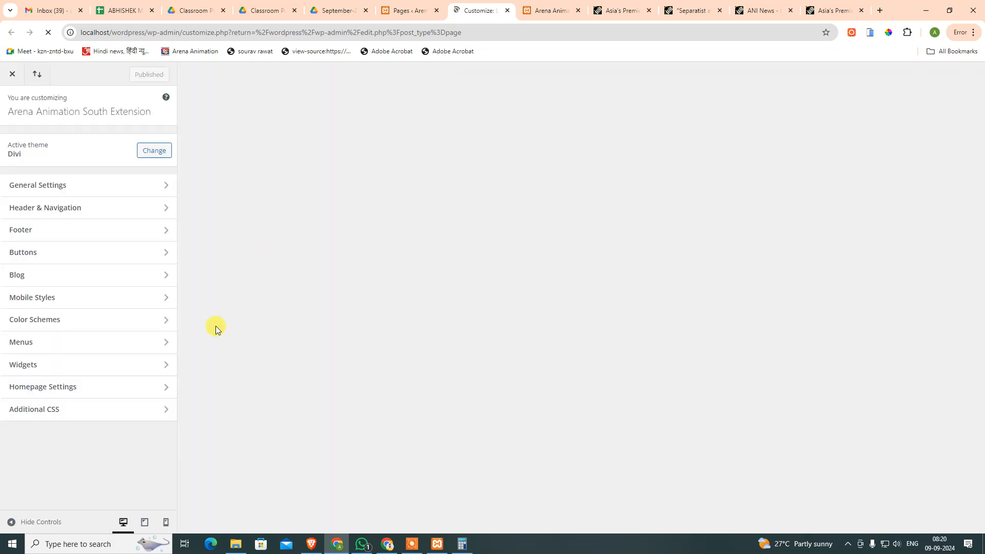
pyautogui.click(120, 391)
# Step: Review the static homepage choices, select Home, and close the Customizer tab to return to the Pages list
pyautogui.click(65, 288)
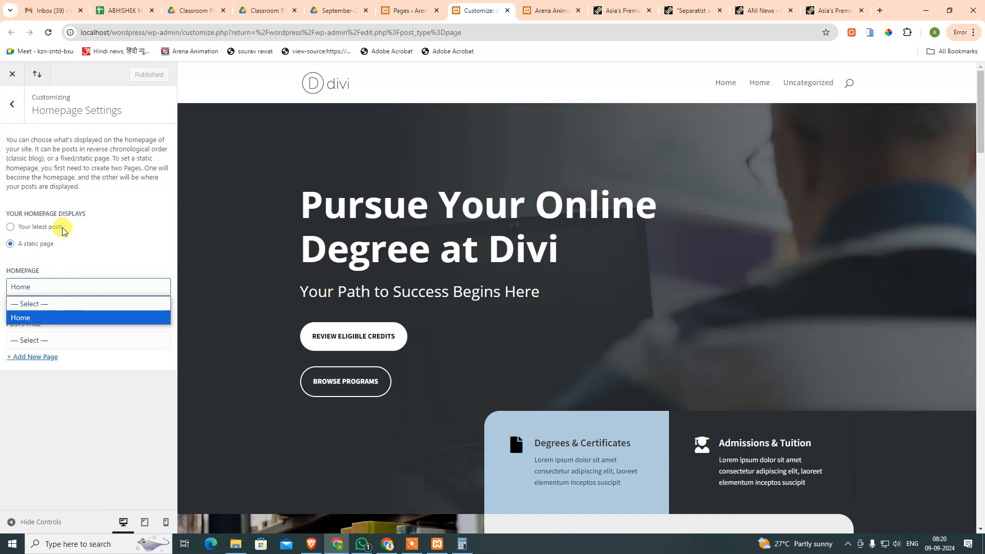
pyautogui.click(138, 235)
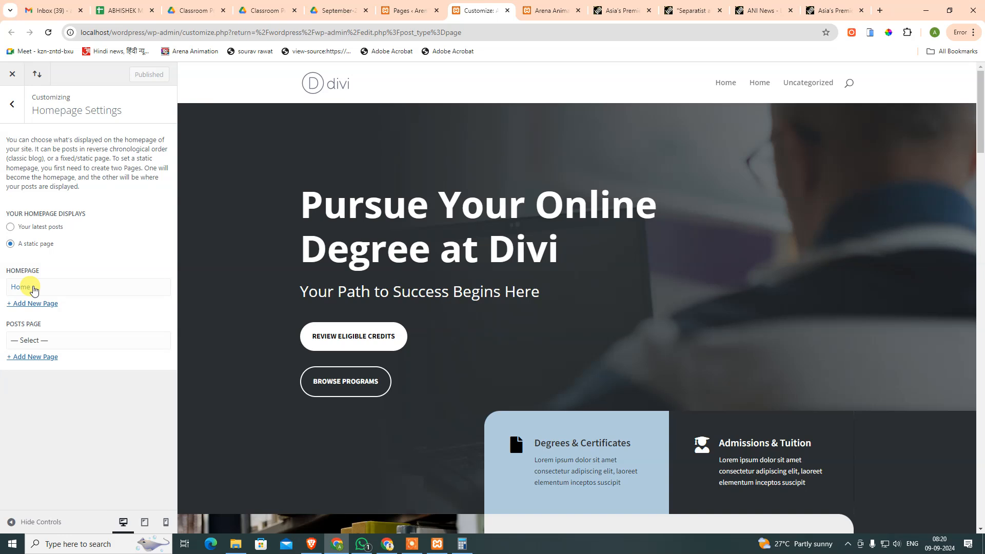
pyautogui.click(33, 290)
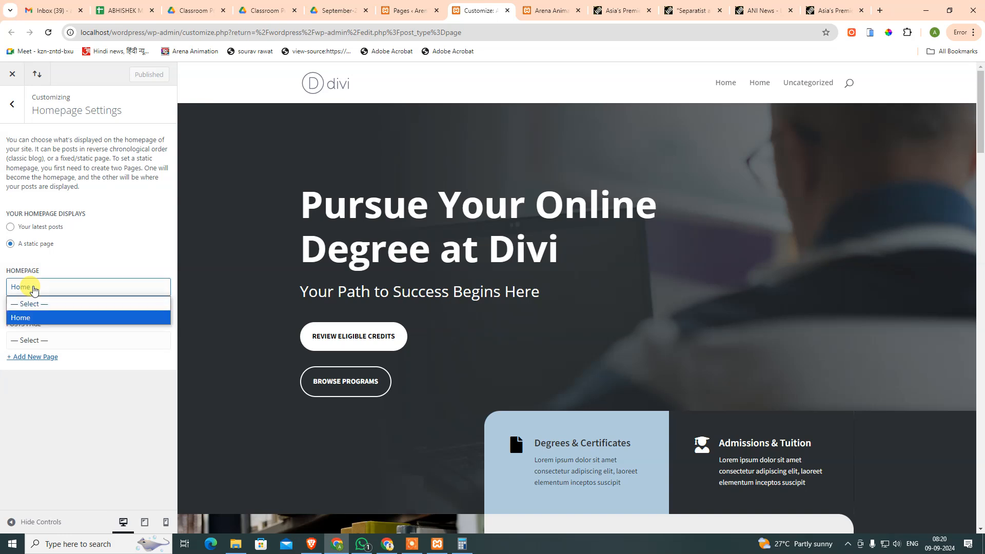
pyautogui.click(57, 315)
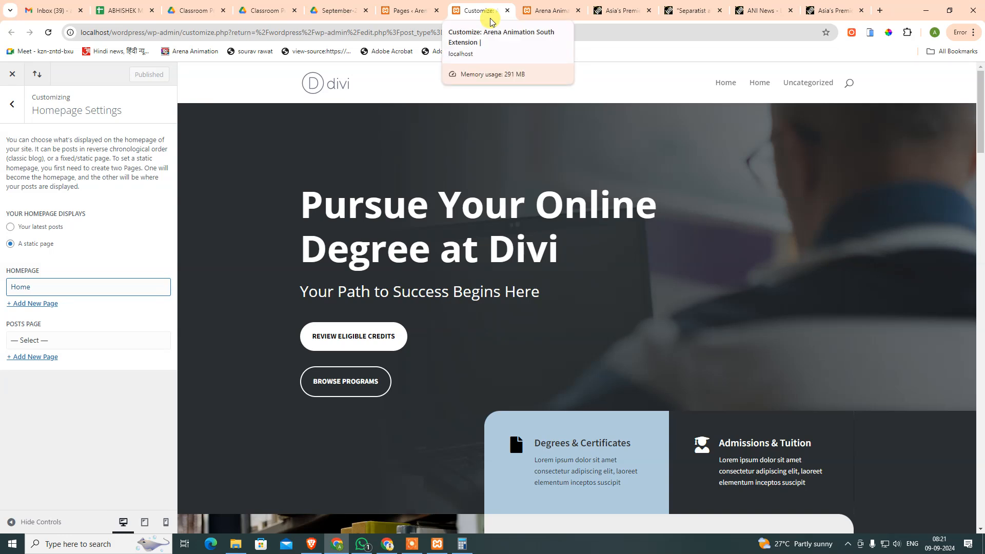
pyautogui.click(507, 11)
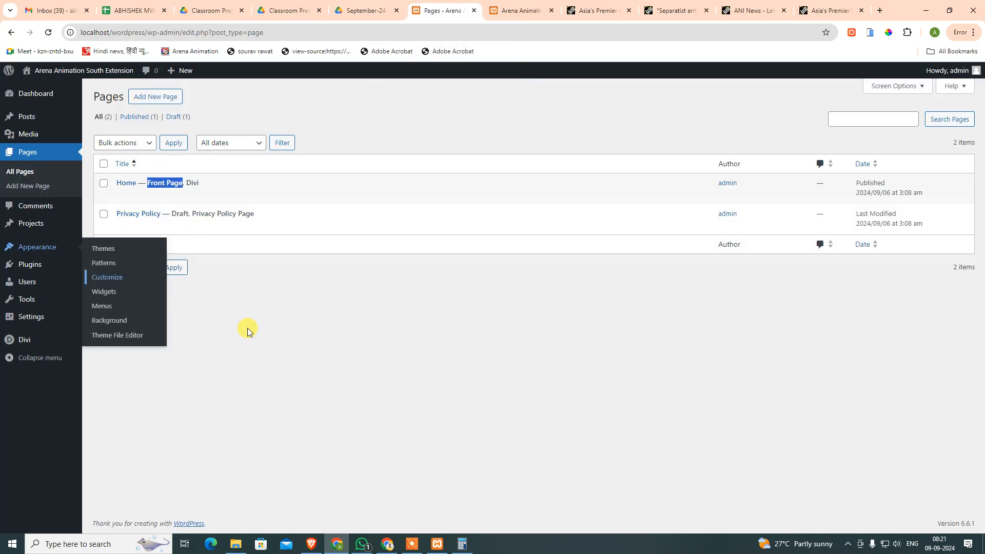
pyautogui.click(266, 324)
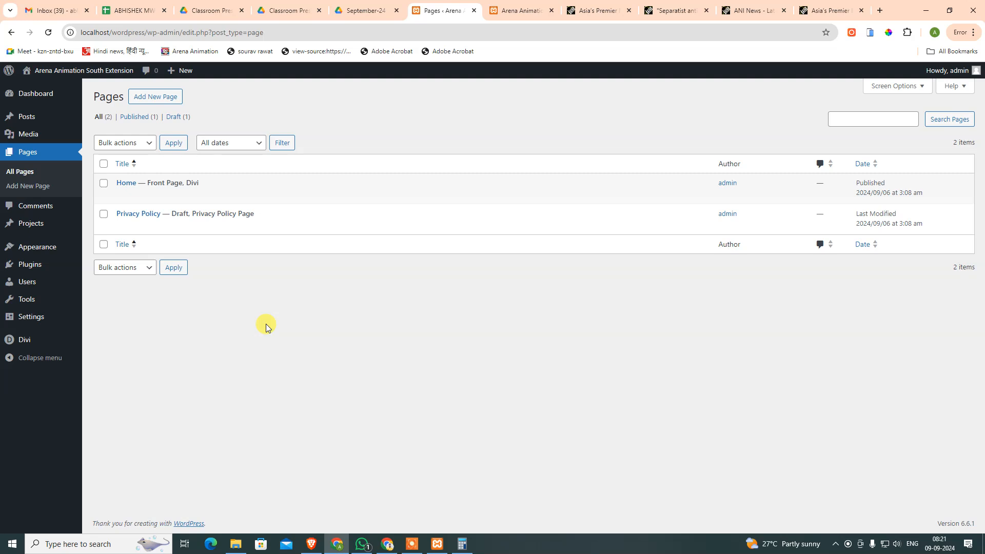
# Step: Open flipkart.com in a new tab, enter "tshirts for" in its search to view the suggestions, and close the tab
pyautogui.moveTo(404, 227)
pyautogui.click(880, 10)
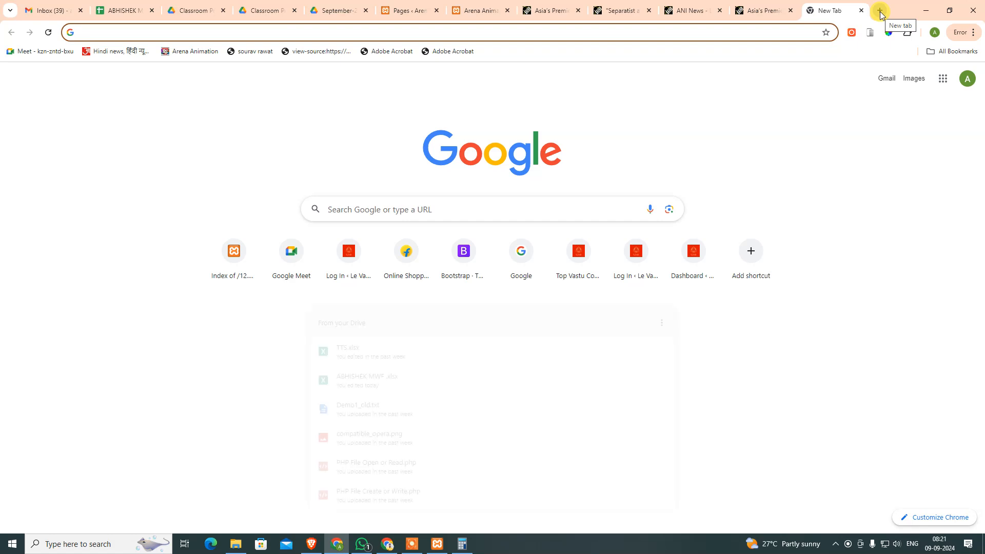
pyautogui.write('flip')
pyautogui.press('Return')
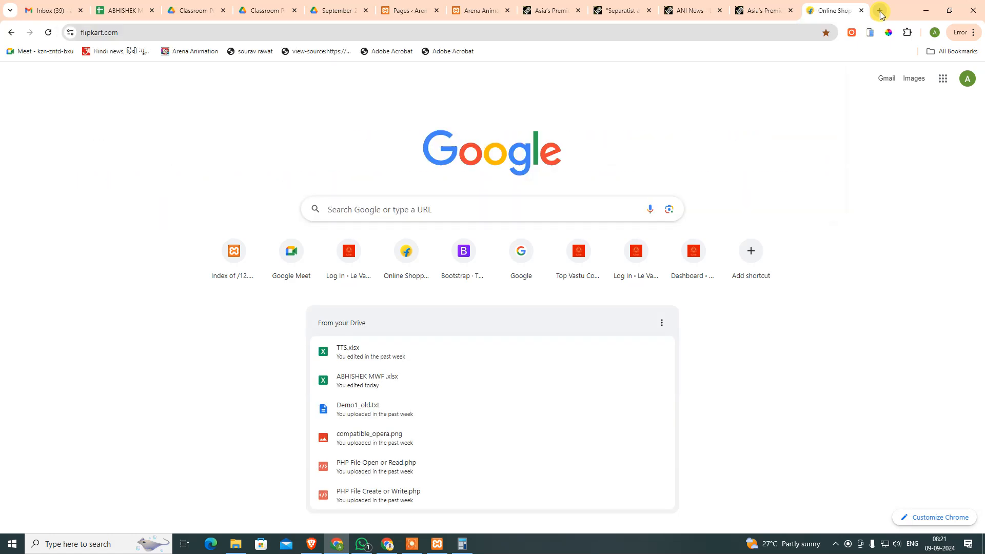
pyautogui.click(412, 81)
pyautogui.write('tshirts for')
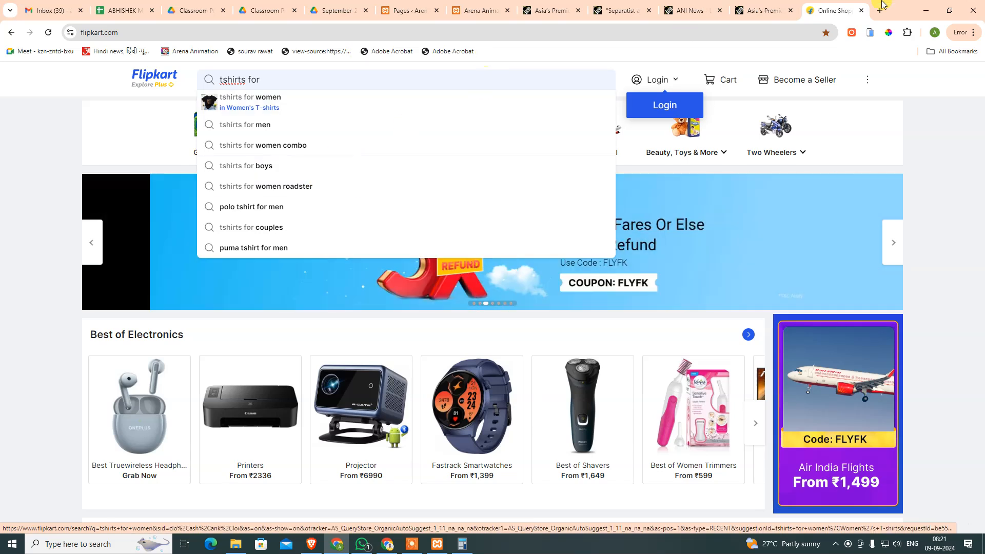
pyautogui.click(861, 10)
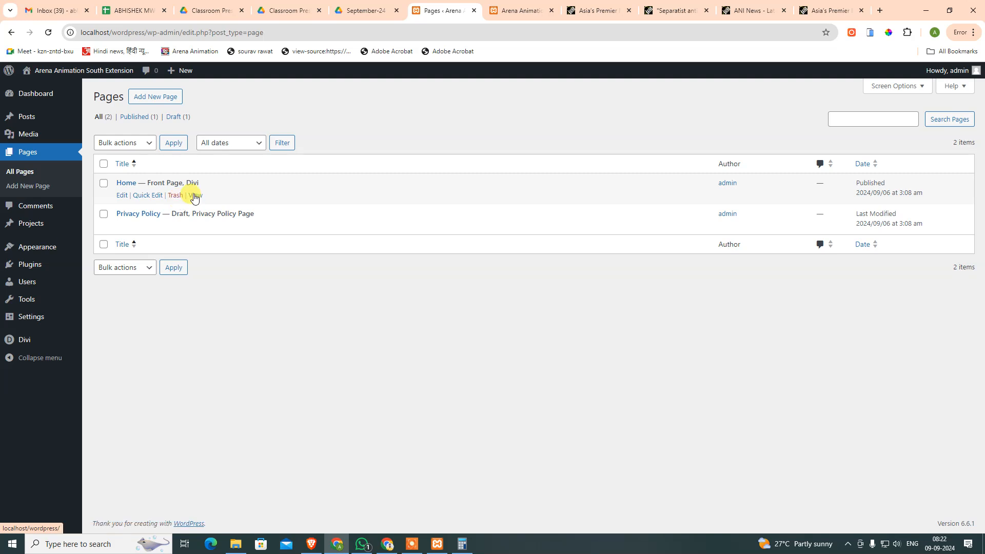
# Step: Open Quick Edit for the Home page and examine its Title and Slug fields
pyautogui.click(140, 196)
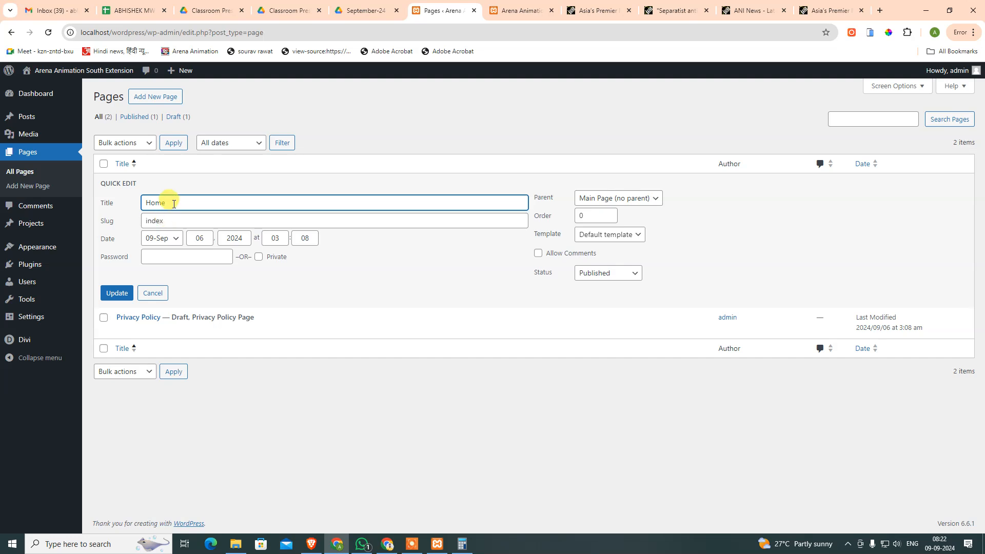
pyautogui.moveTo(174, 204); pyautogui.dragTo(64, 199)
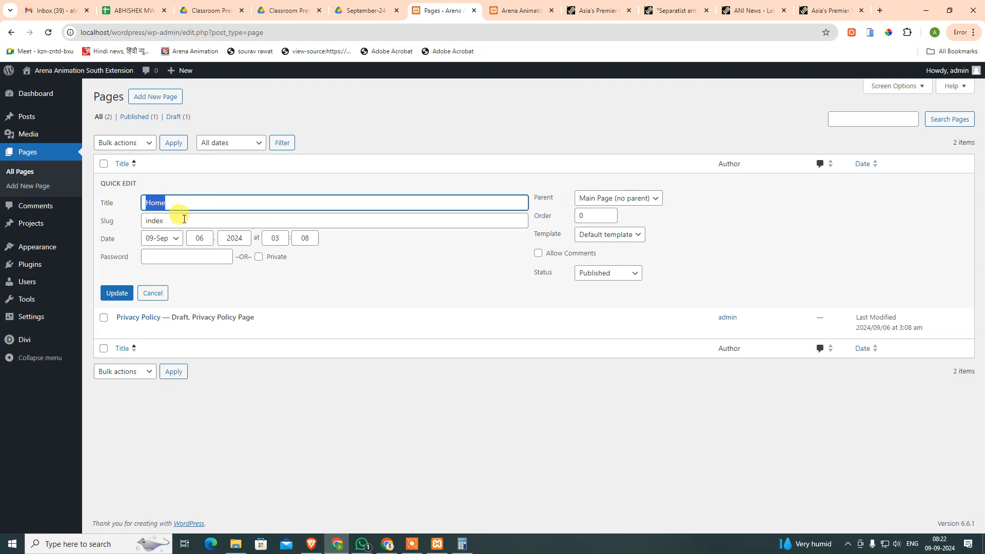
pyautogui.press('Tab')
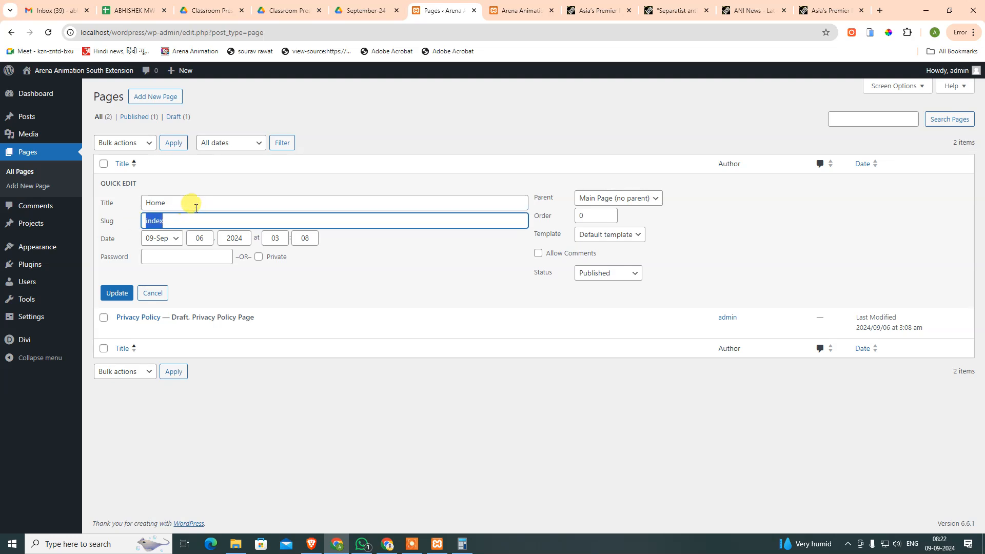
pyautogui.hotkey('shift', 'Tab')
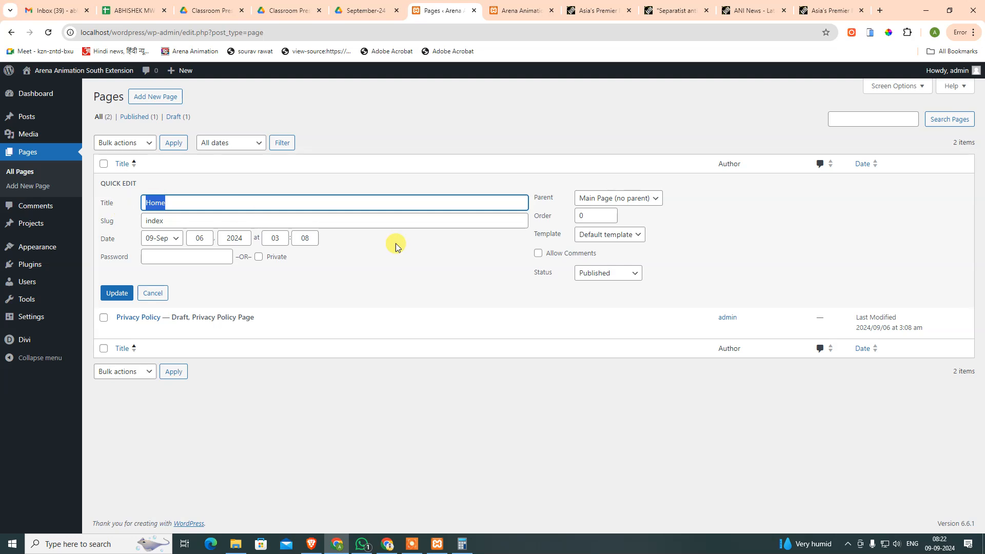
# Step: Compare the Home page's Title and Slug fields in Quick Edit and close it without saving
pyautogui.click(518, 439)
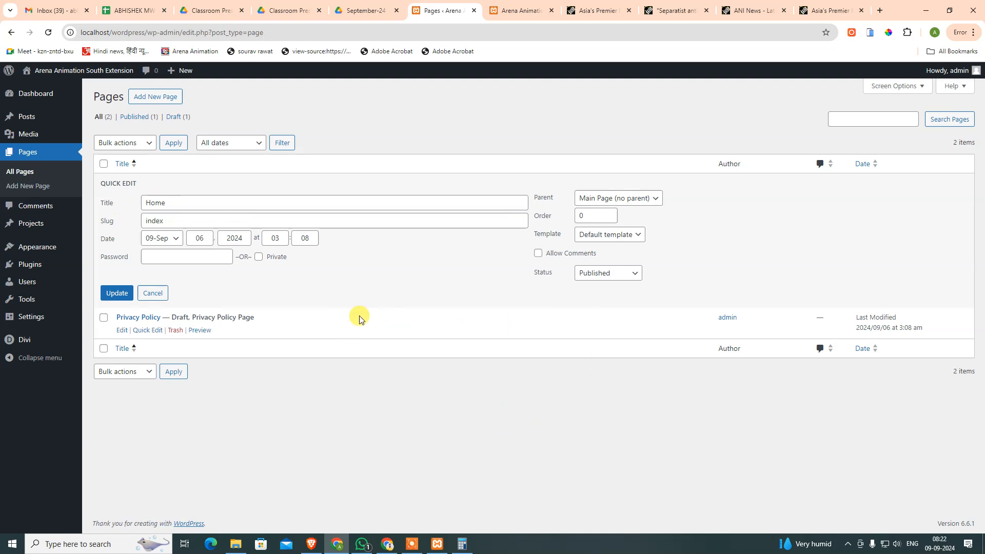
pyautogui.moveTo(176, 222); pyautogui.dragTo(113, 223)
pyautogui.click(163, 205)
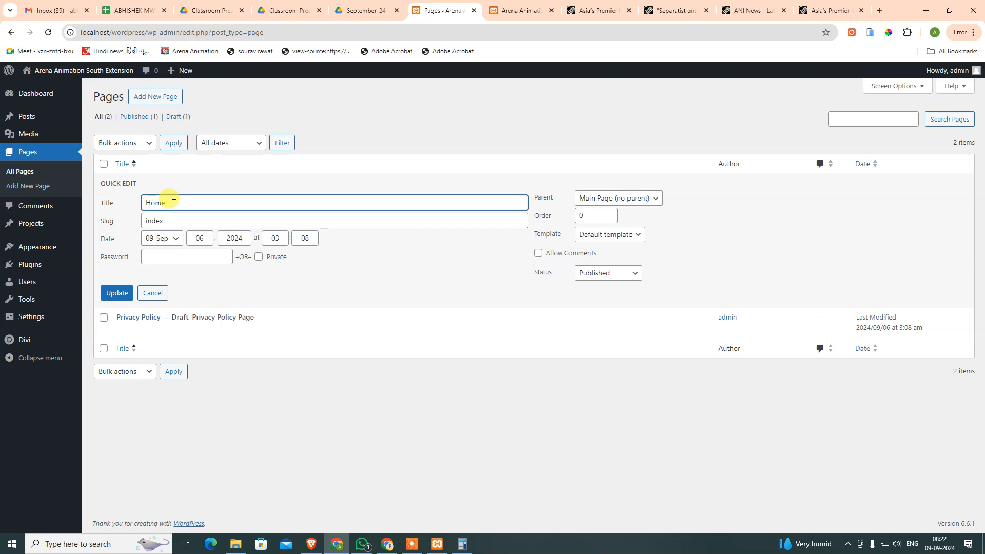
pyautogui.click(169, 220)
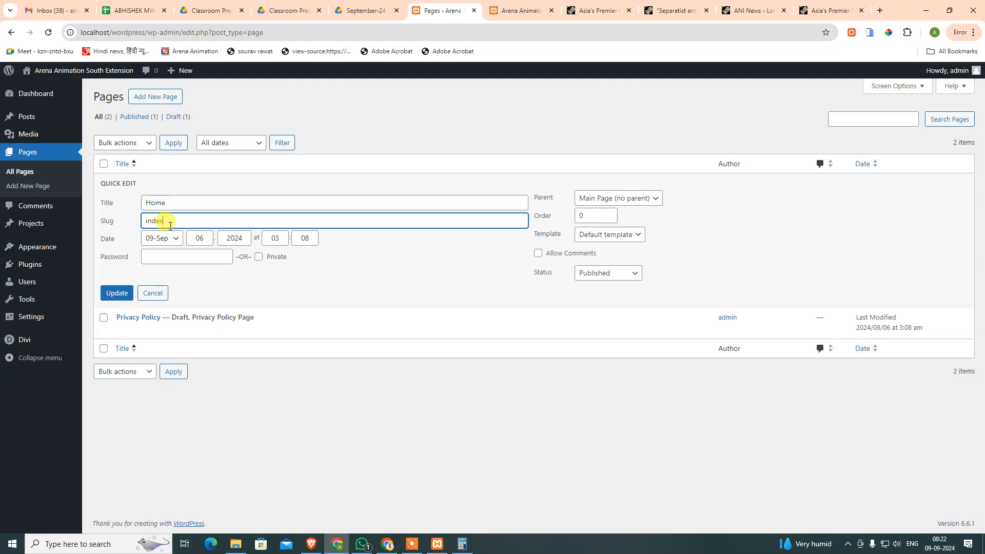
pyautogui.moveTo(170, 222); pyautogui.dragTo(106, 218)
pyautogui.moveTo(220, 202); pyautogui.dragTo(107, 204)
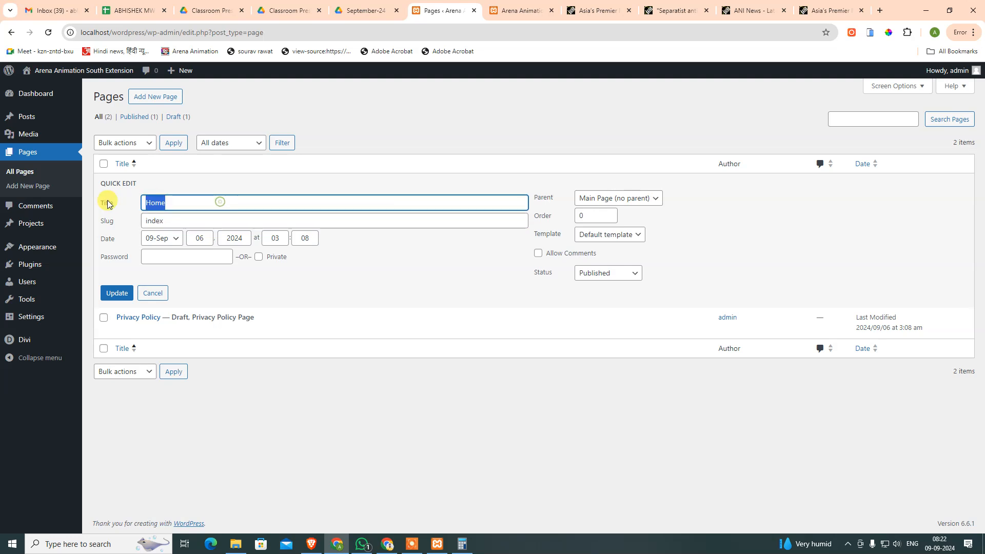
pyautogui.click(153, 293)
# Step: Open the Home page for editing and inspect the Divi Builder's Header and Call to Action sections, collapsing both again
pyautogui.click(121, 195)
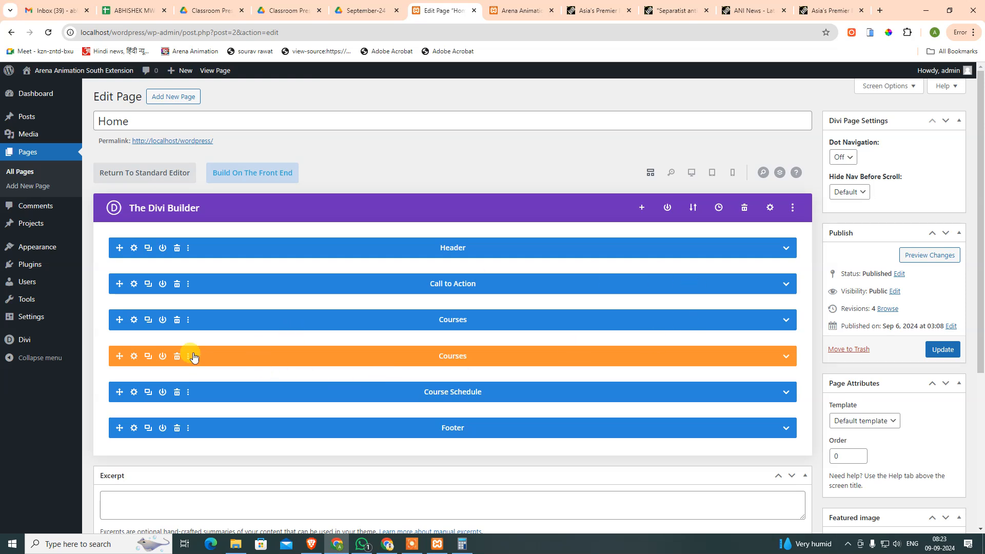
pyautogui.click(786, 248)
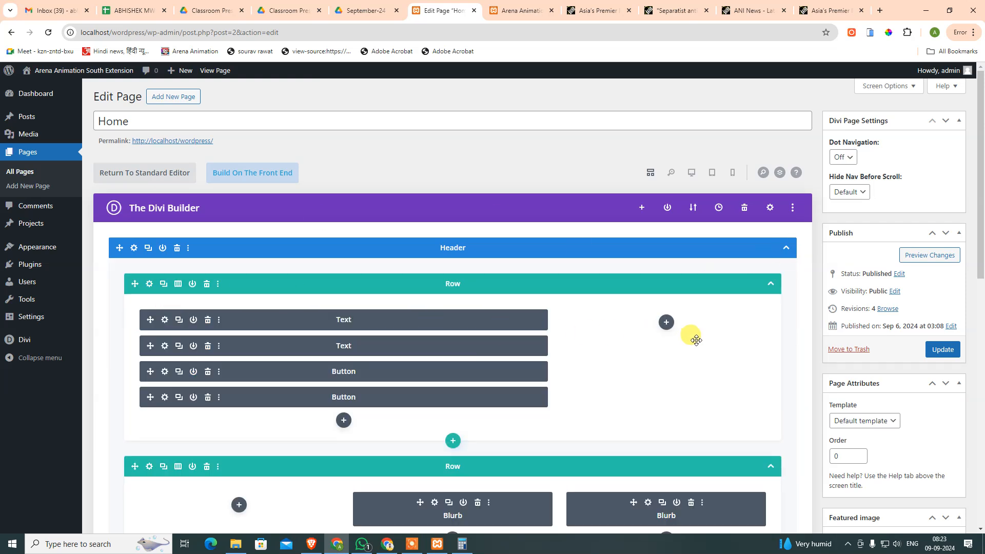
pyautogui.scroll(-4, 691, 334)
pyautogui.click(785, 401)
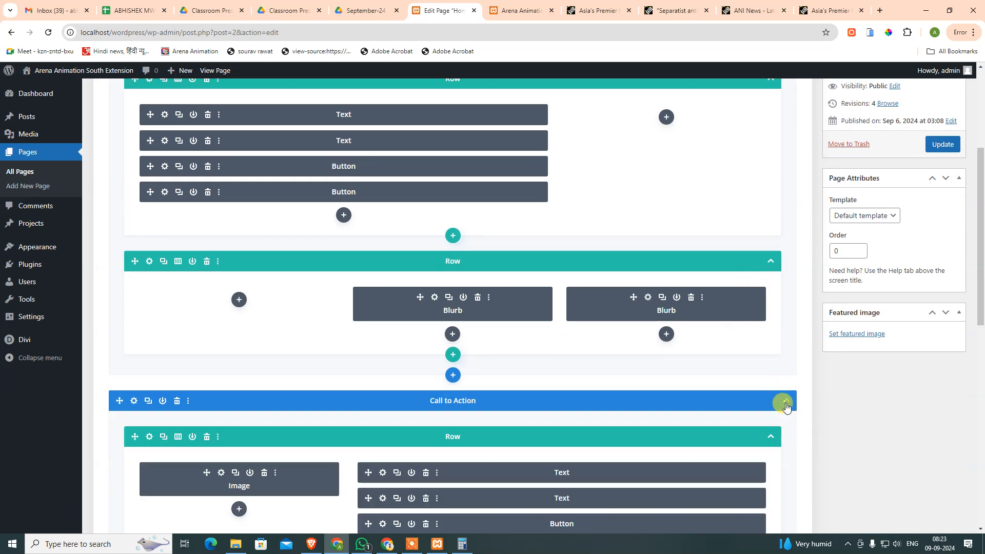
pyautogui.scroll(-5, 787, 403)
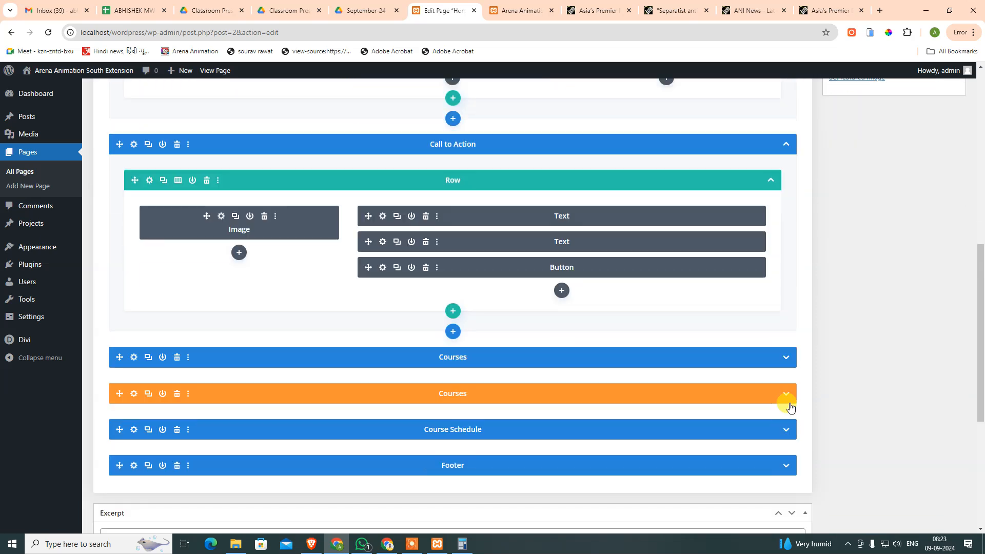
pyautogui.click(785, 146)
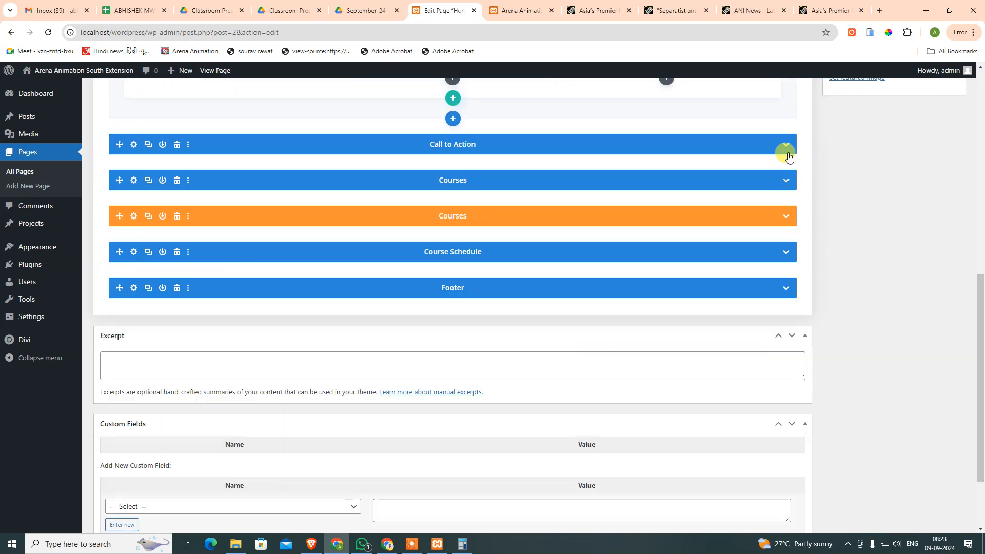
pyautogui.scroll(8, 787, 152)
pyautogui.click(786, 196)
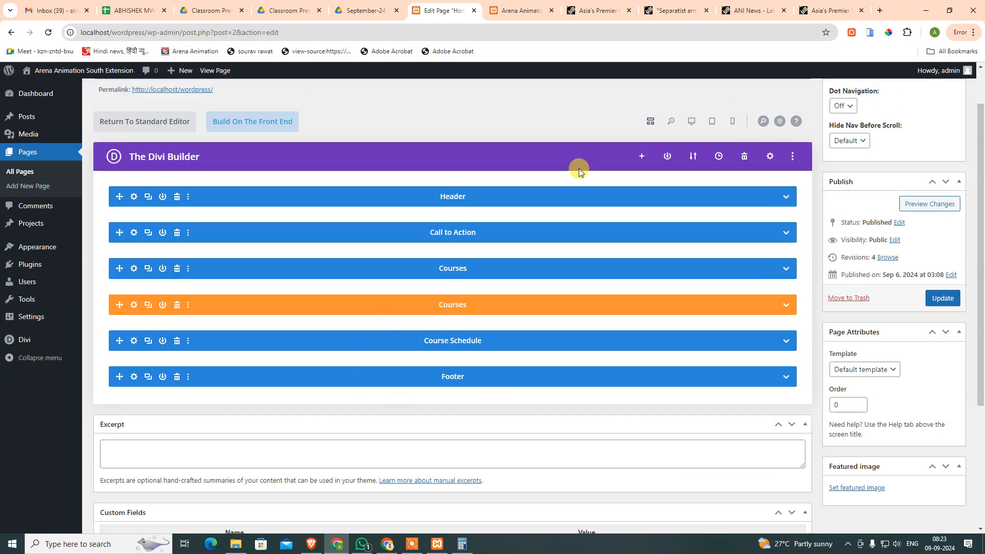
# Step: Close the four open ANI news tabs, leaving the local site's homepage on screen
pyautogui.click(598, 10)
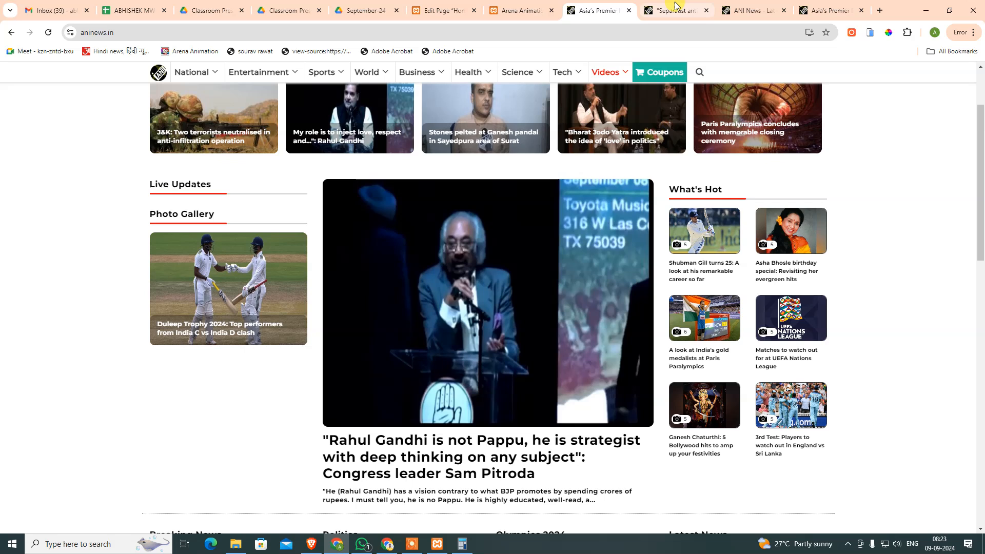
pyautogui.click(629, 11)
pyautogui.middleClick(611, 12)
pyautogui.middleClick(609, 11)
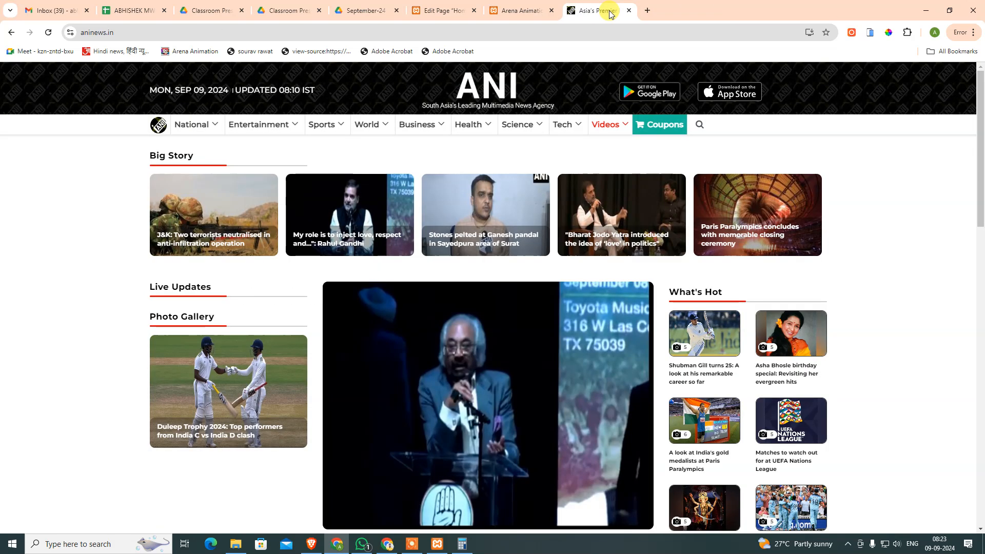
pyautogui.middleClick(609, 12)
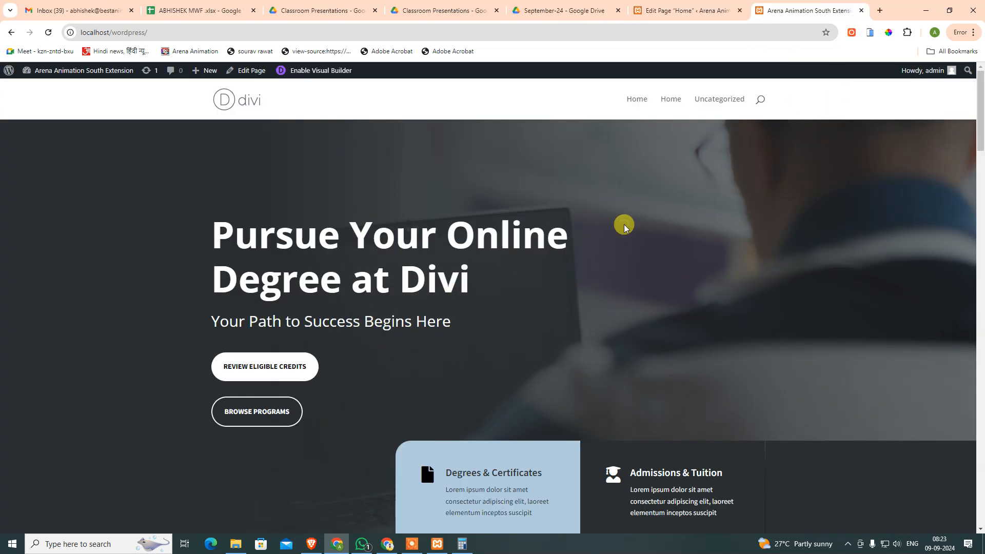
# Step: Review the footer of the local homepage and select its "Designed by Elegant Themes | Powered by WordPress" credit line
pyautogui.press('End')
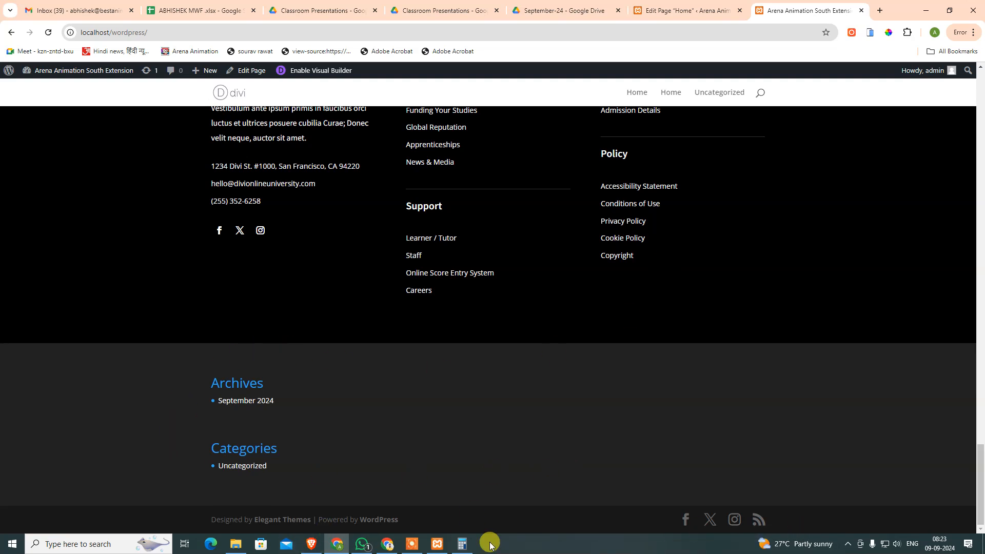
pyautogui.scroll(2, 562, 465)
pyautogui.scroll(1, 562, 464)
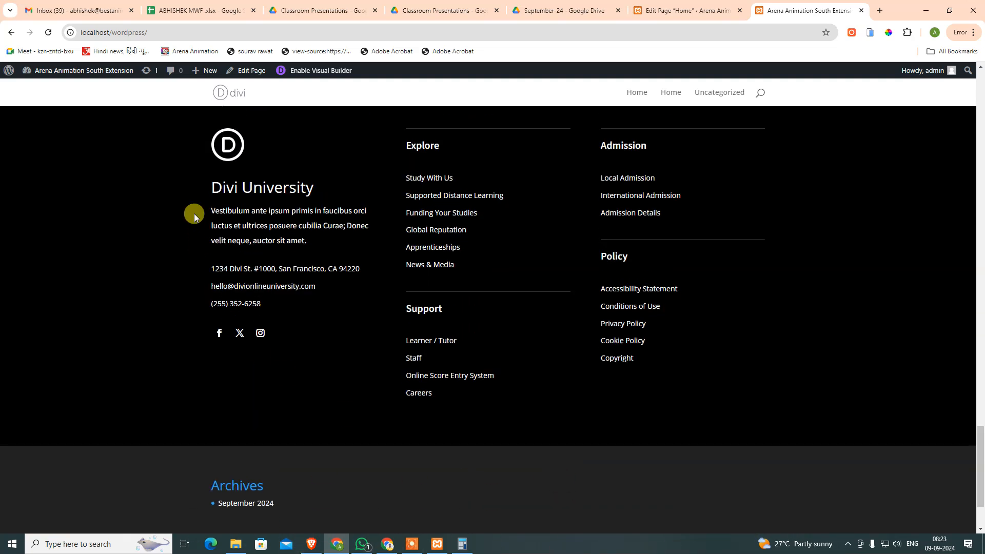
pyautogui.scroll(-2, 777, 425)
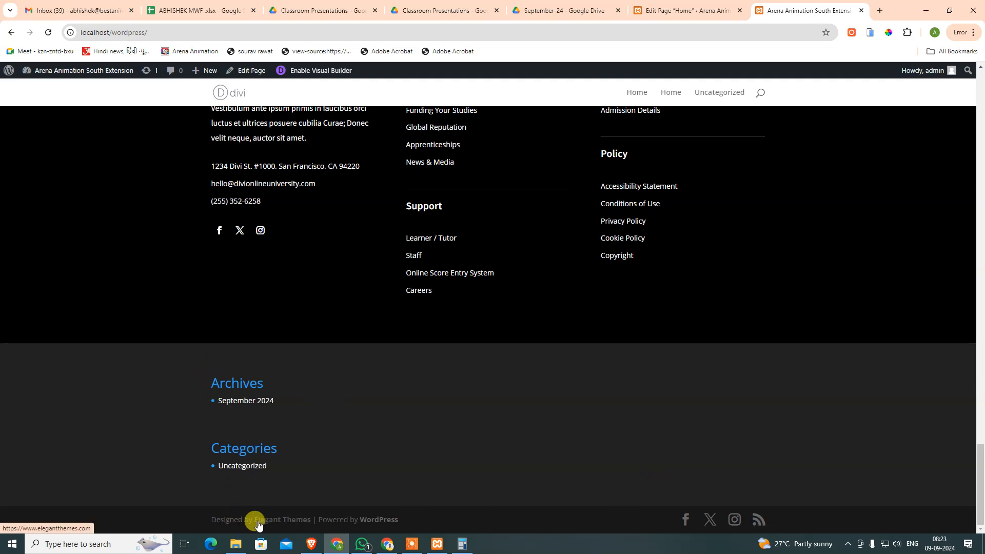
pyautogui.moveTo(416, 520); pyautogui.dragTo(165, 515)
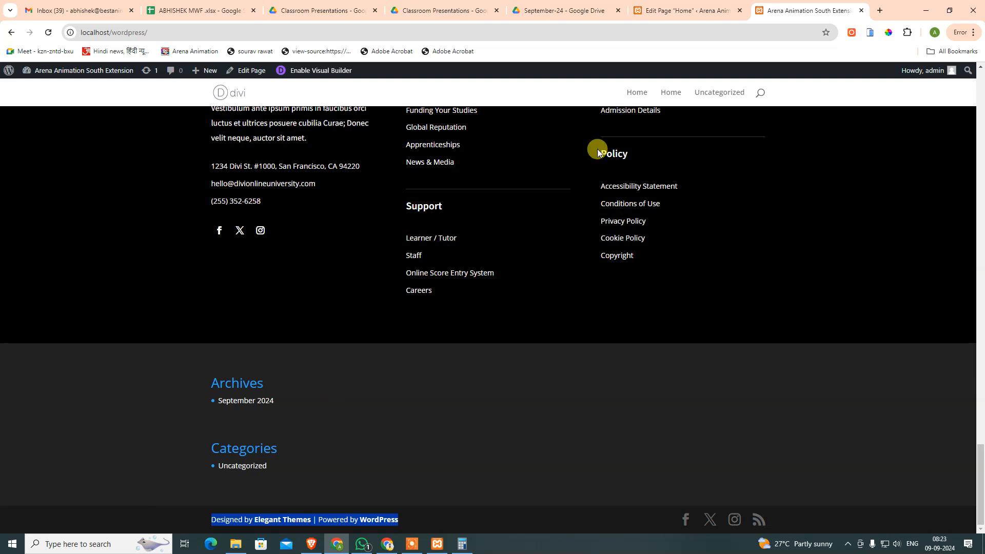
# Step: Open the theme Customizer in a separate tab from the Home page editor and go to the footer credits field in the Footer's Bottom Bar settings
pyautogui.click(662, 11)
pyautogui.moveTo(36, 244)
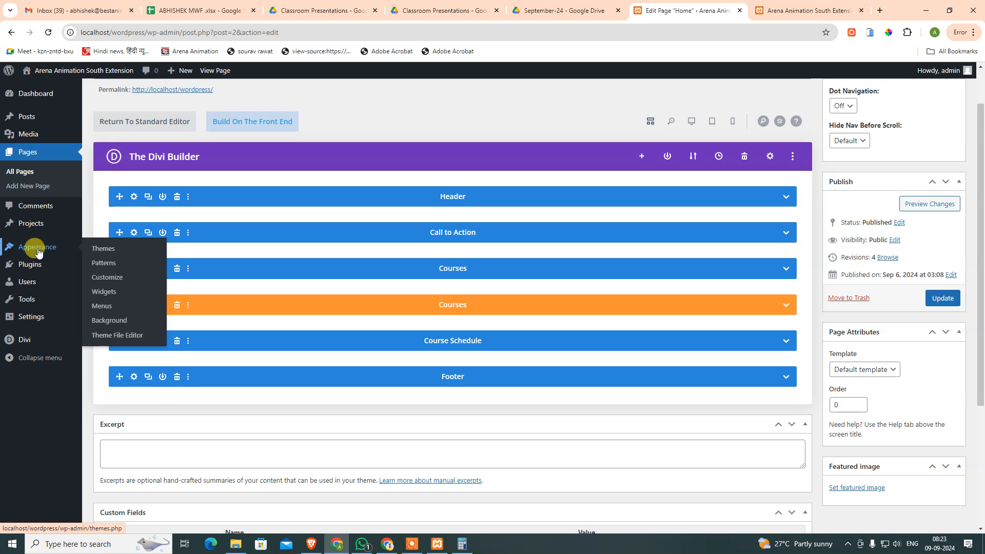
pyautogui.middleClick(100, 276)
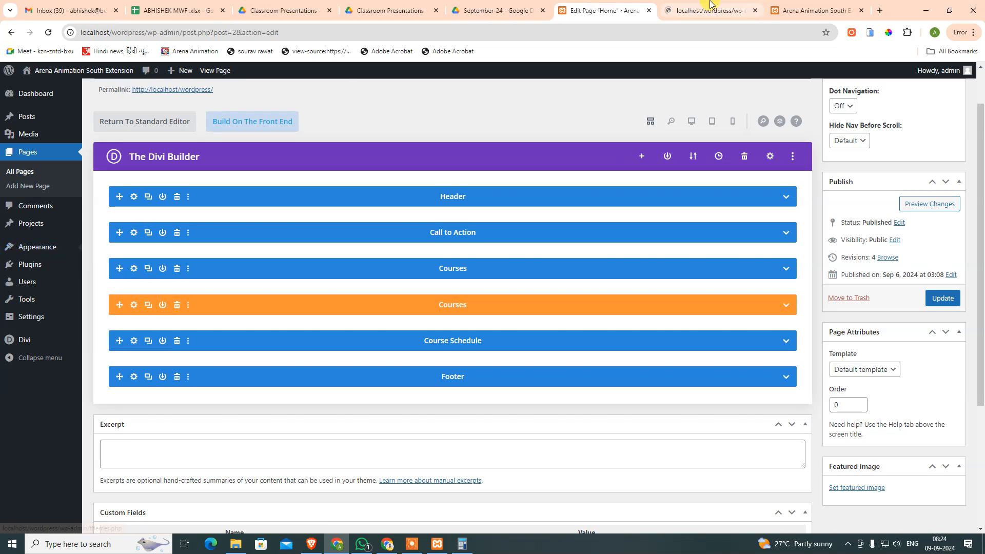
pyautogui.click(711, 9)
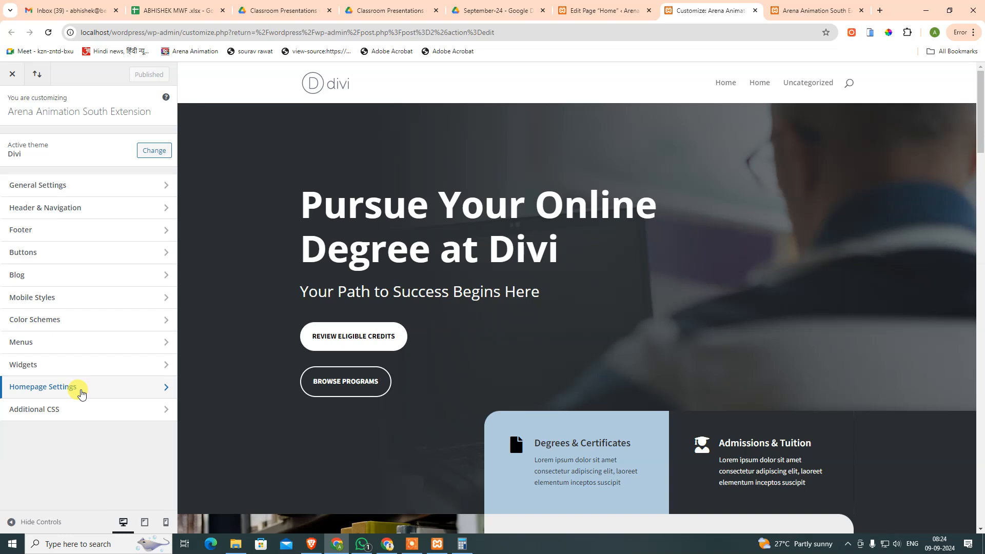
pyautogui.click(67, 230)
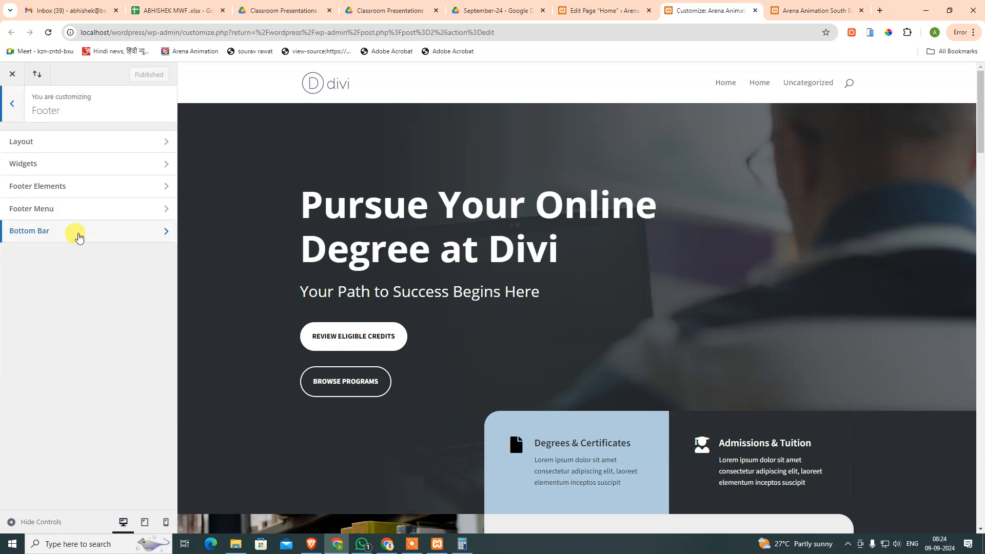
pyautogui.click(78, 235)
pyautogui.click(74, 444)
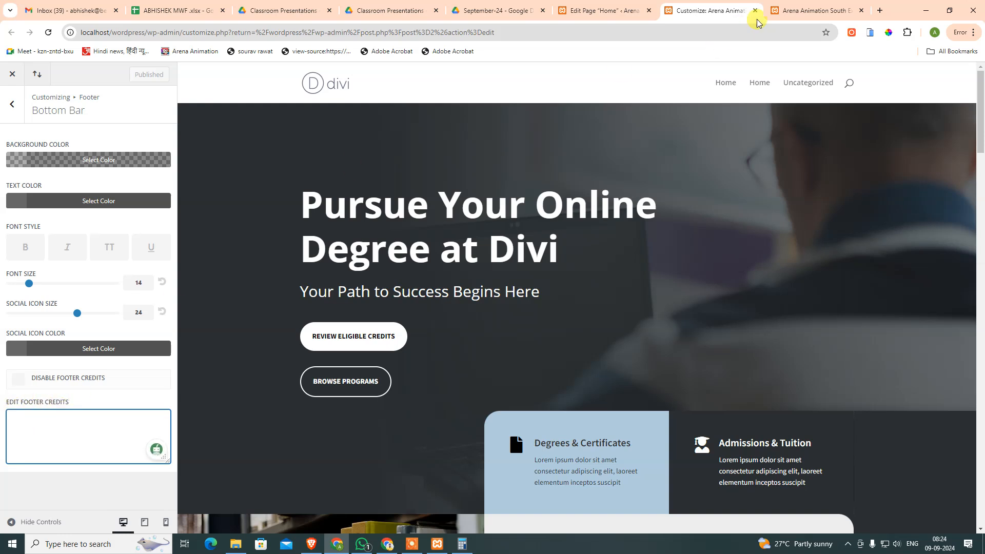
# Step: Copy the selected credit line from the local homepage's footer into the Customizer's Edit Footer Credits field
pyautogui.click(783, 9)
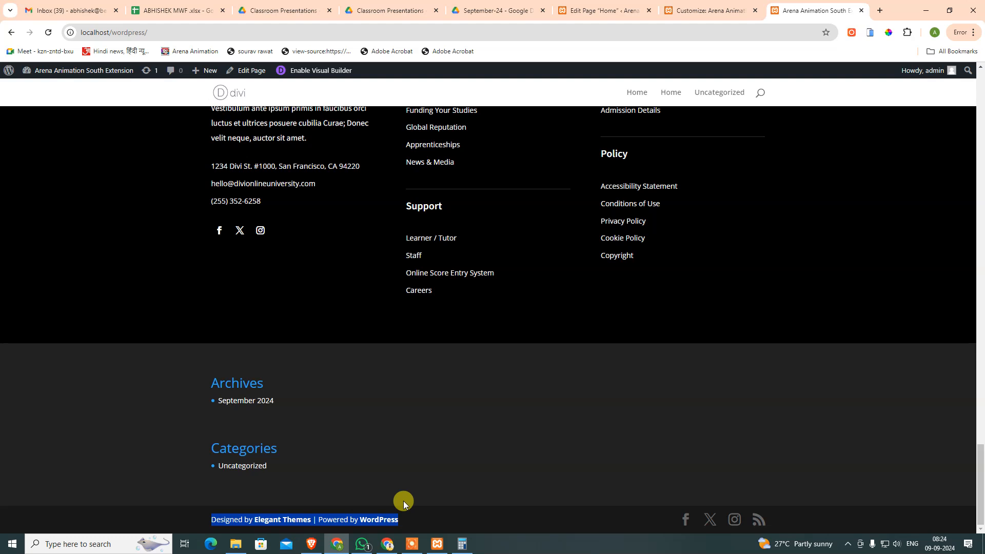
pyautogui.click(627, 5)
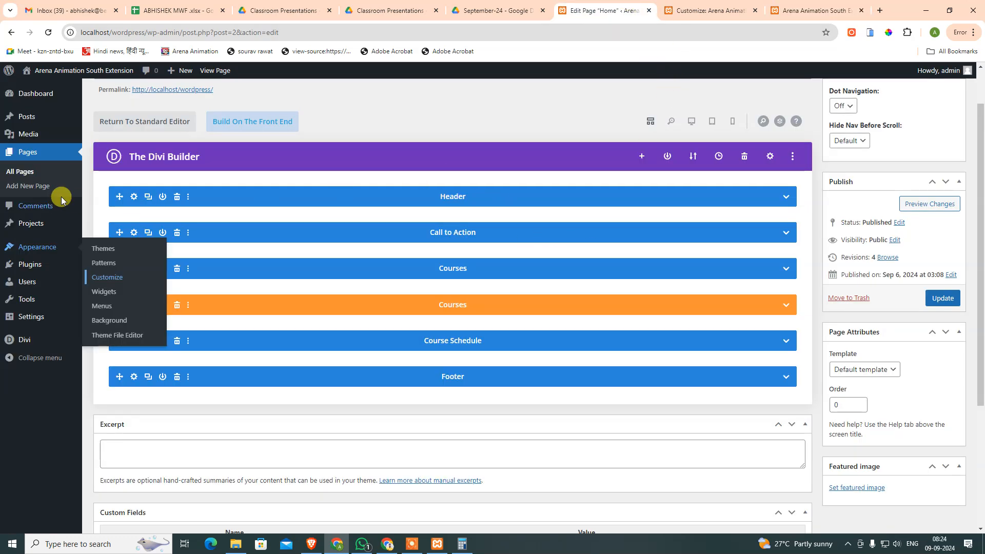
pyautogui.click(702, 4)
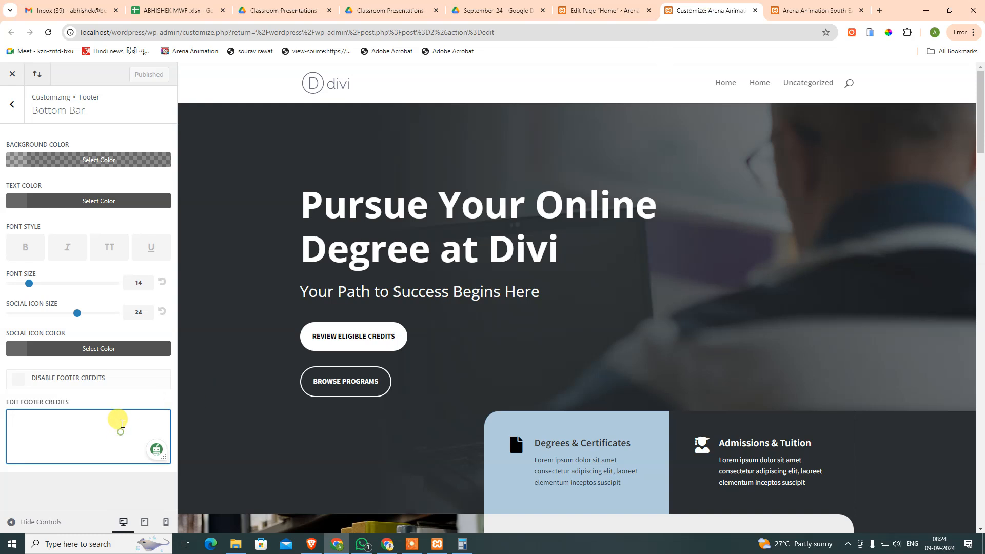
pyautogui.write('Designed by Elegant Themes | Powered by WordPress')
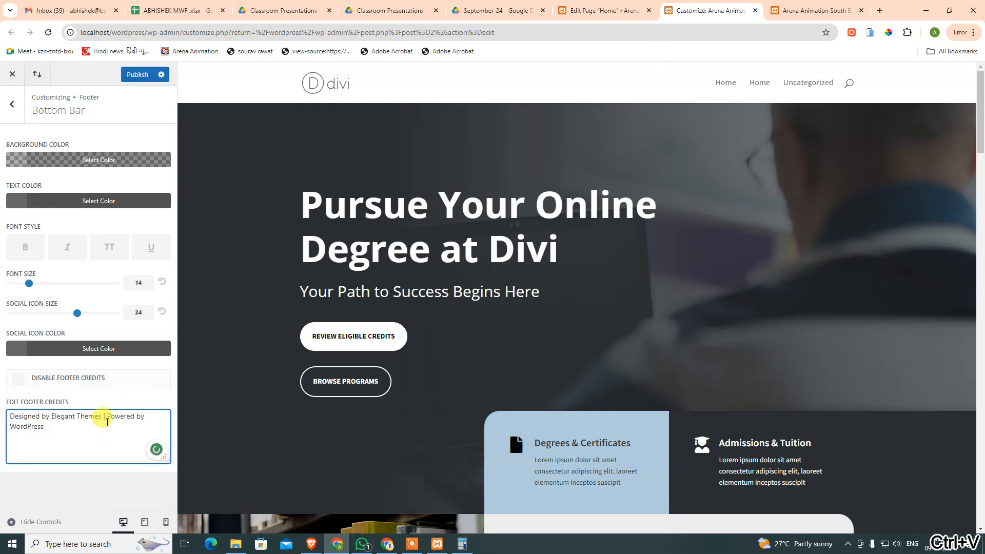
# Step: Change the footer credits text to "Designed by Arena Animation | Powered by Aptech Ltd."
pyautogui.moveTo(102, 418); pyautogui.dragTo(53, 419)
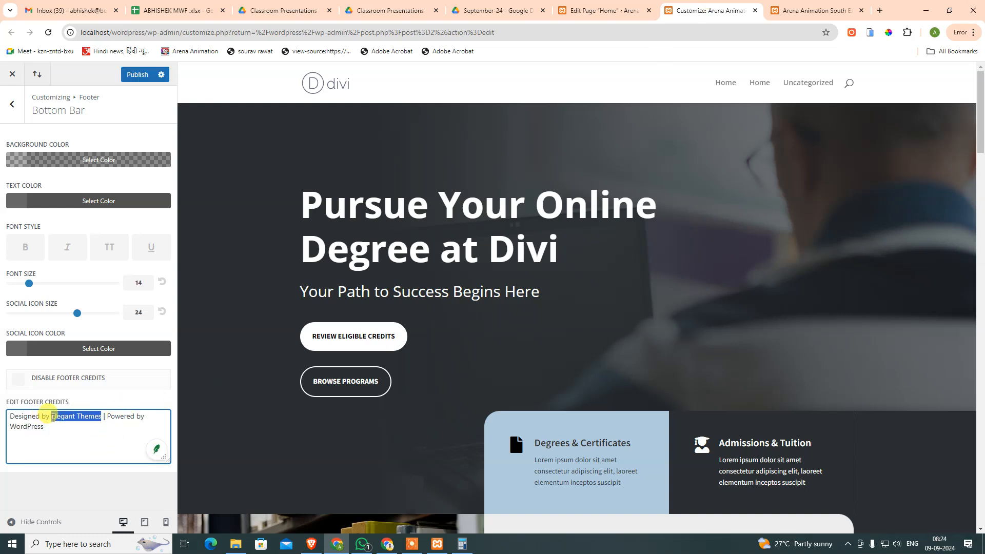
pyautogui.write('Arena Animati')
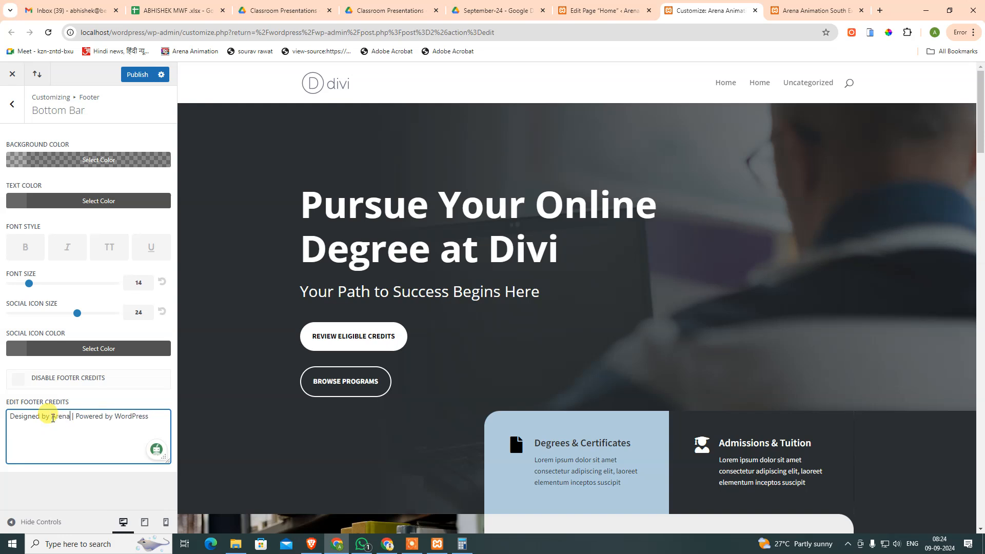
pyautogui.write('n')
pyautogui.write('on')
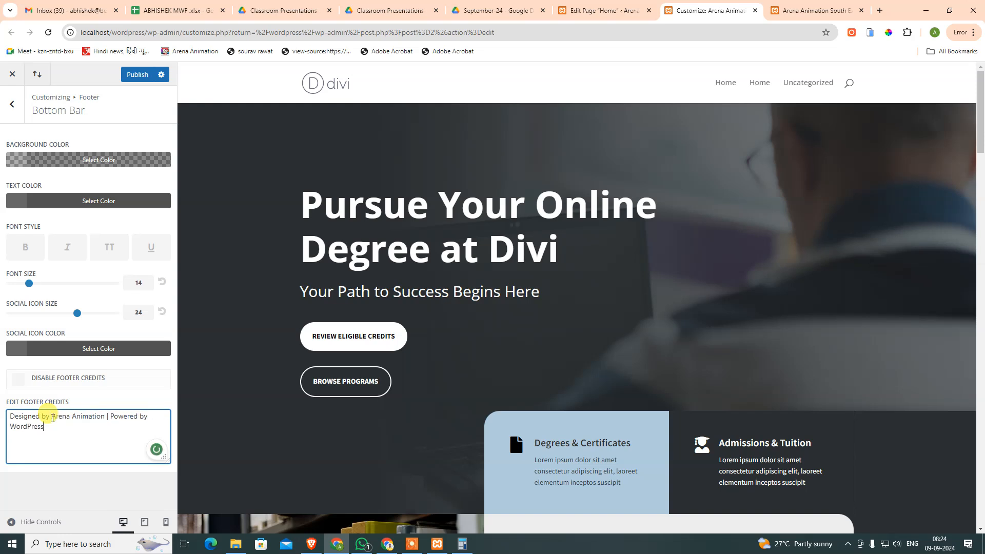
pyautogui.hotkey('ctrl', 'shift', 'Left')
pyautogui.hotkey('ctrl', 'a')
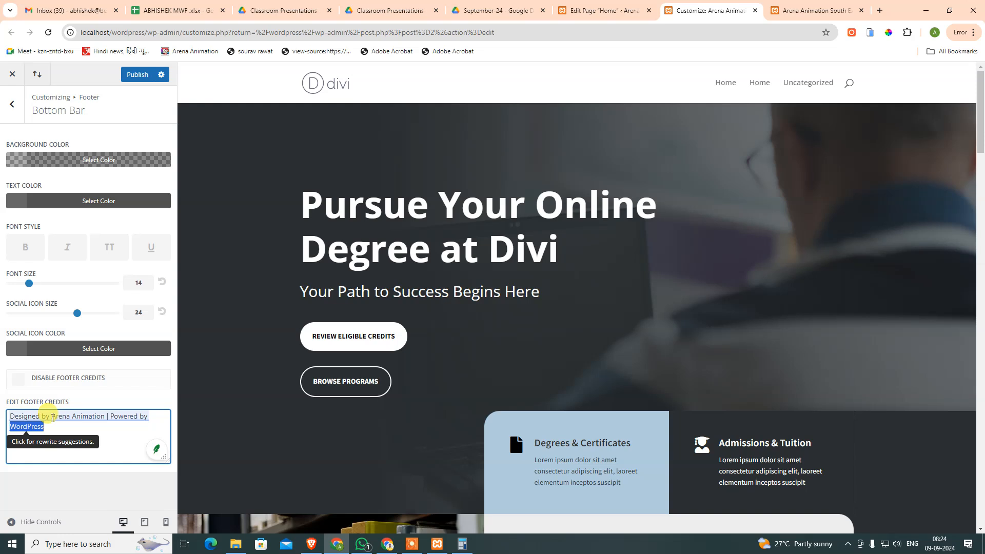
pyautogui.write('Aptech Ltd.')
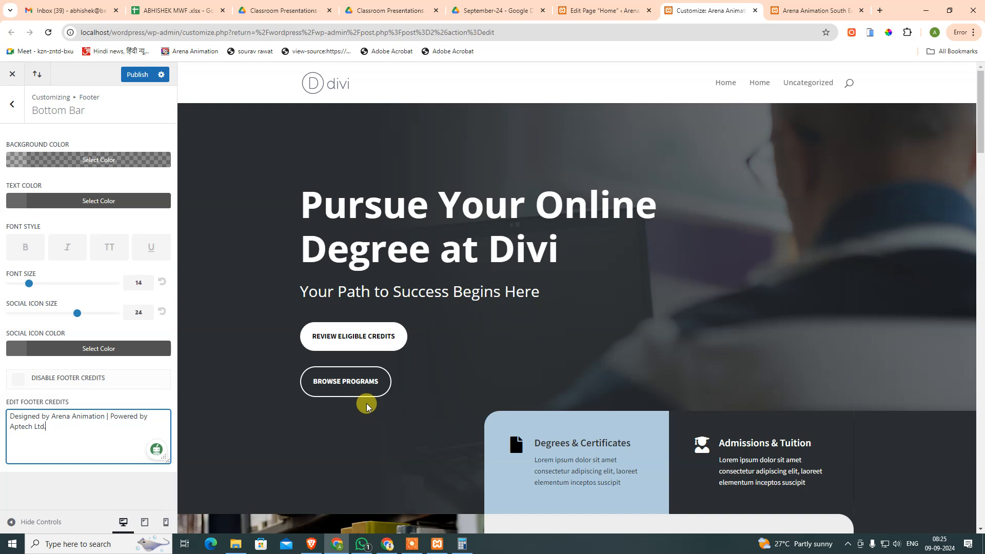
# Step: Open arenaanimation-india.com in a new tab and highlight the copyright line at the end of its homepage
pyautogui.click(877, 8)
pyautogui.write('arena')
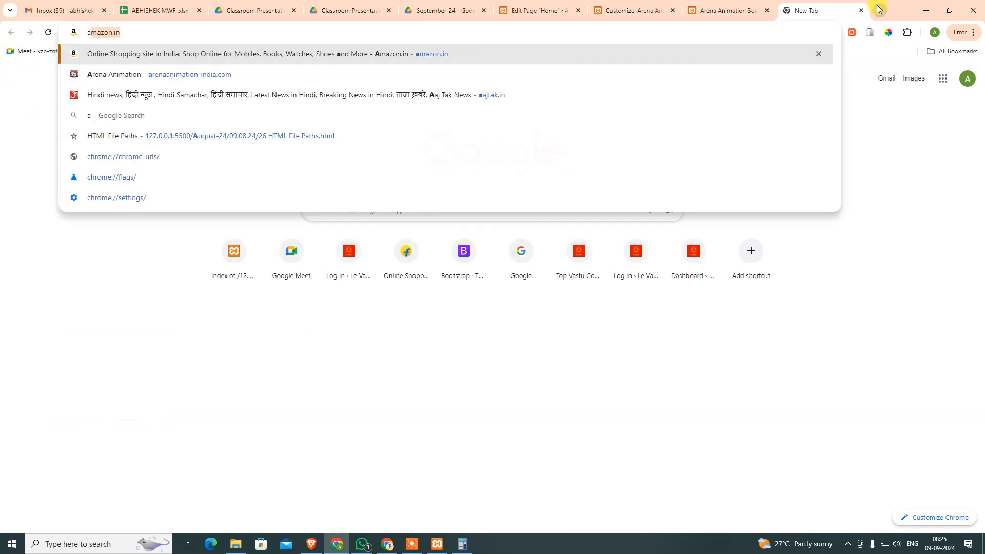
pyautogui.press('Return')
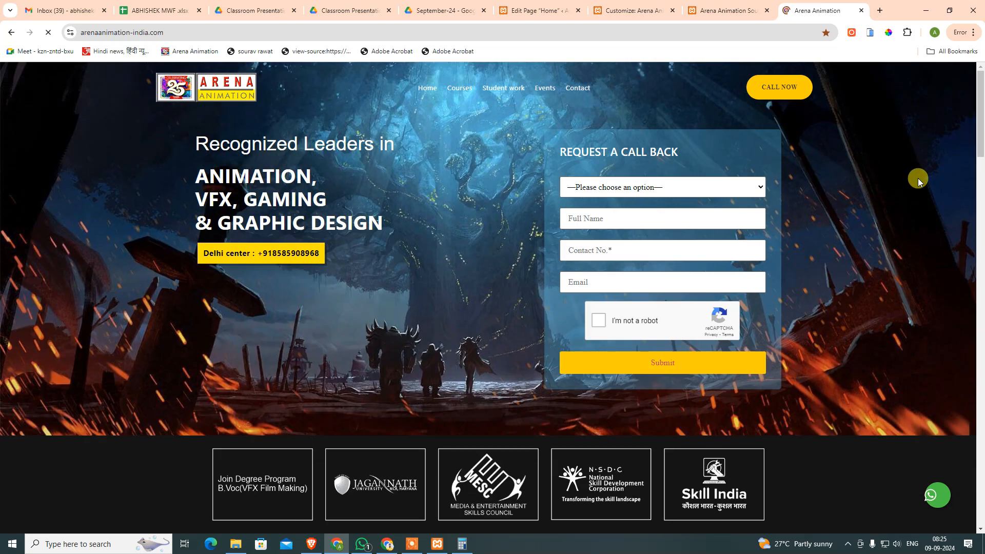
pyautogui.scroll(-10, 918, 180)
pyautogui.scroll(-10, 918, 177)
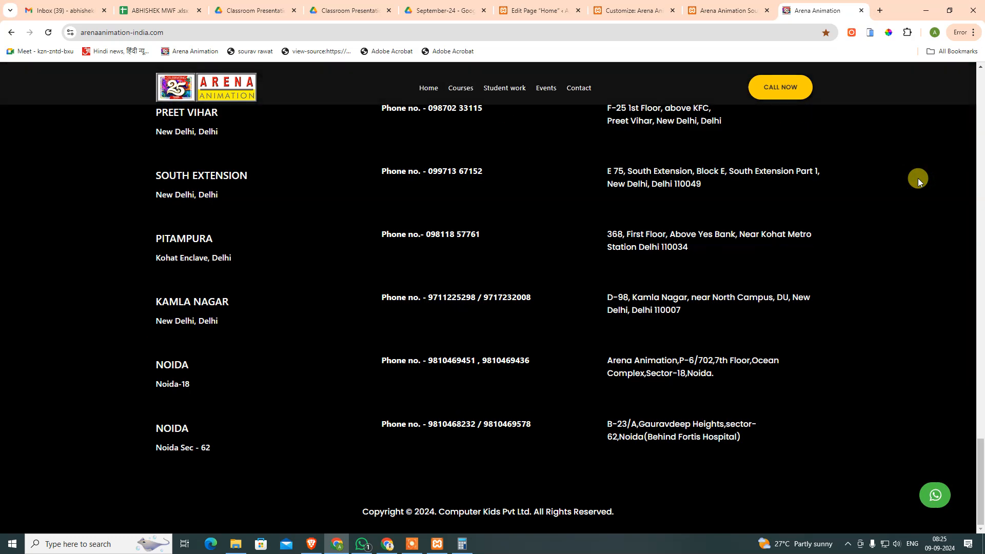
pyautogui.moveTo(355, 514); pyautogui.dragTo(610, 513)
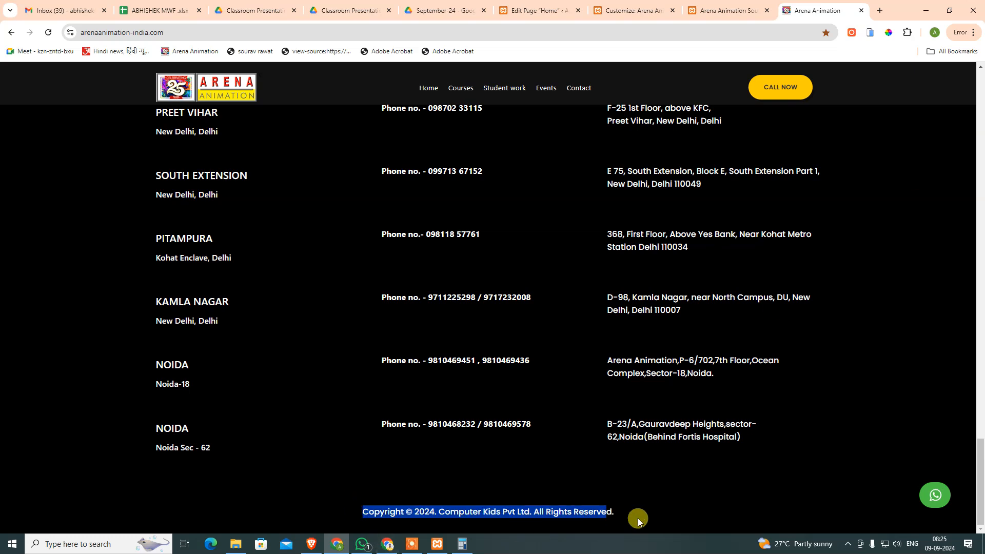
# Step: View the page source of arenaanimation-india.com and search it for "powered"
pyautogui.click(658, 519)
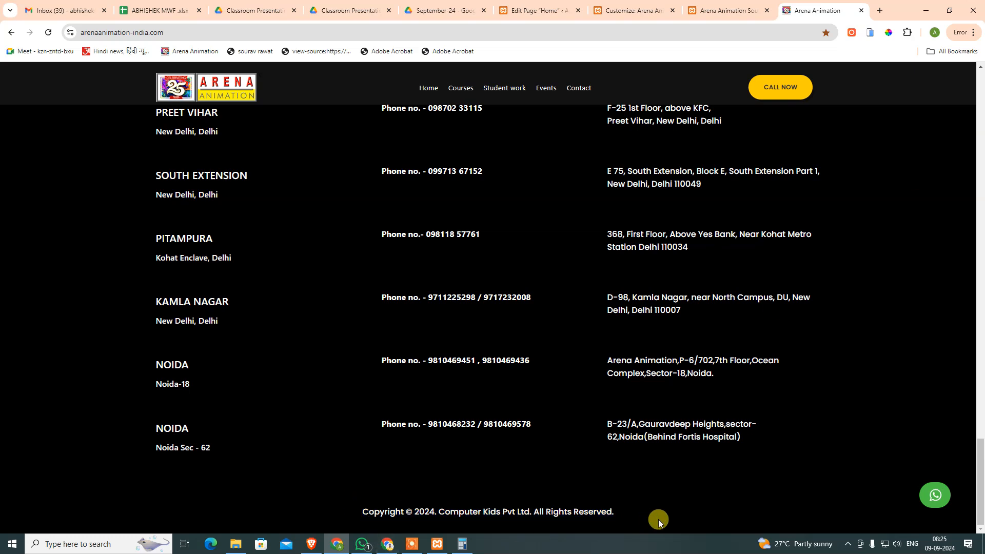
pyautogui.hotkey('ctrl', 'u')
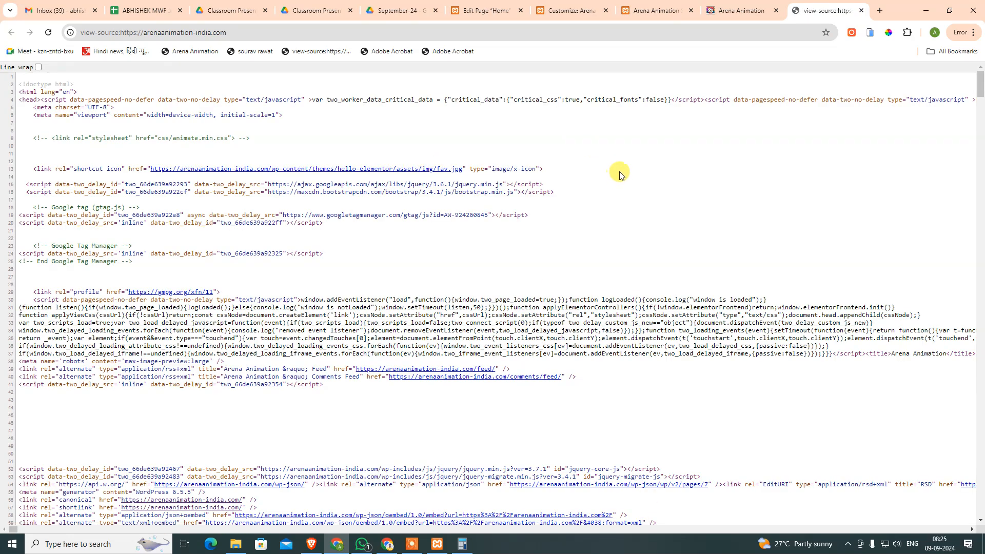
pyautogui.moveTo(980, 88)
pyautogui.mouseDown()
pyautogui.moveTo(981, 464)
pyautogui.moveTo(982, 83)
pyautogui.mouseUp()
pyautogui.hotkey('ctrl', 'f')
pyautogui.write('po')
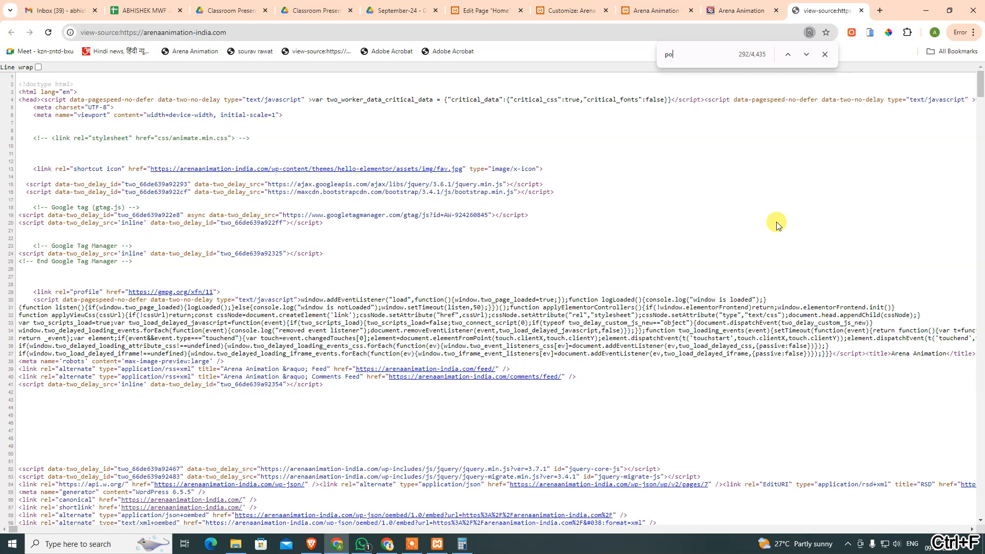
pyautogui.write('wer')
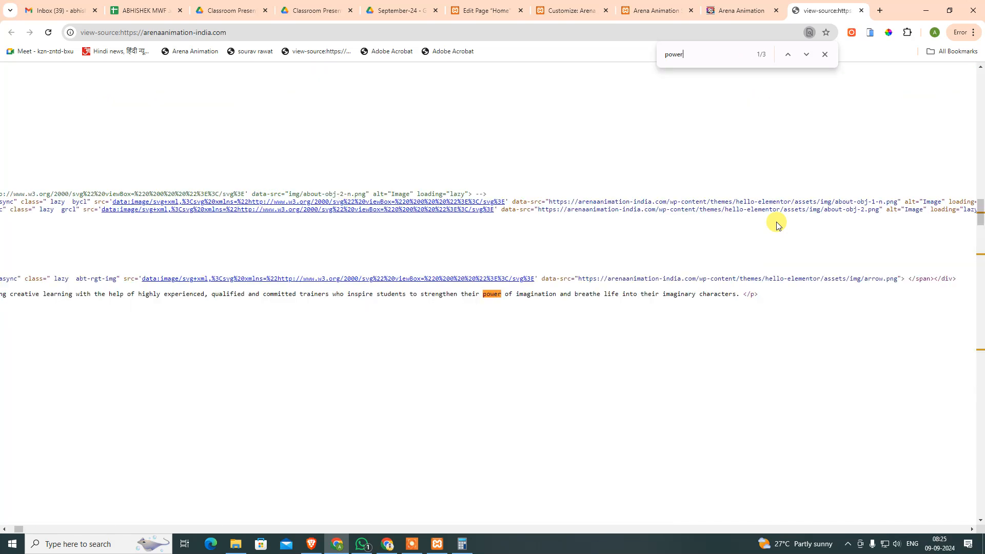
pyautogui.write('ed')
# Step: Search the page source for "designed", clear the search, and close both the source and the arenaanimation-india.com pages
pyautogui.hotkey('ctrl', 'a')
pyautogui.press('BackSpace')
pyautogui.write('desig')
pyautogui.write('ned')
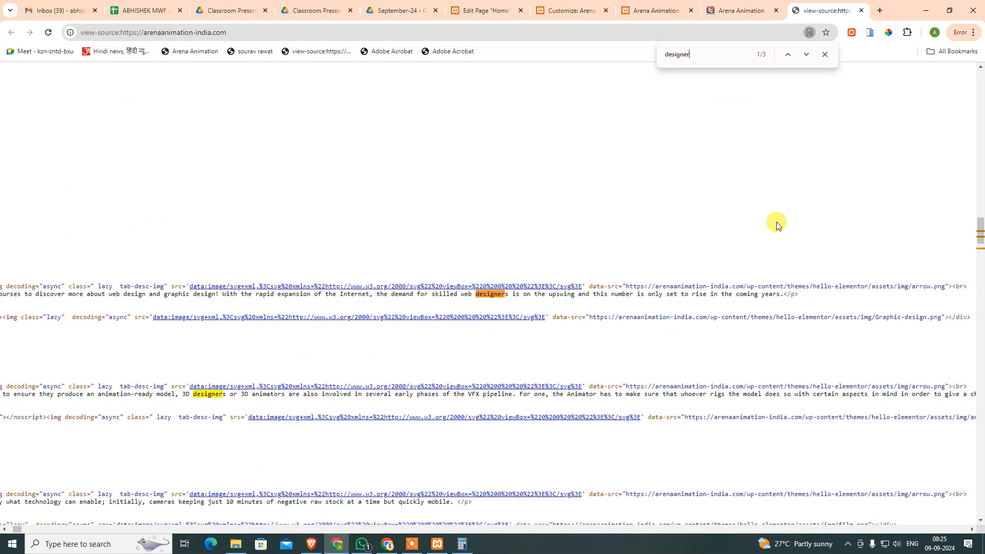
pyautogui.hotkey('ctrl', 'a')
pyautogui.press('BackSpace')
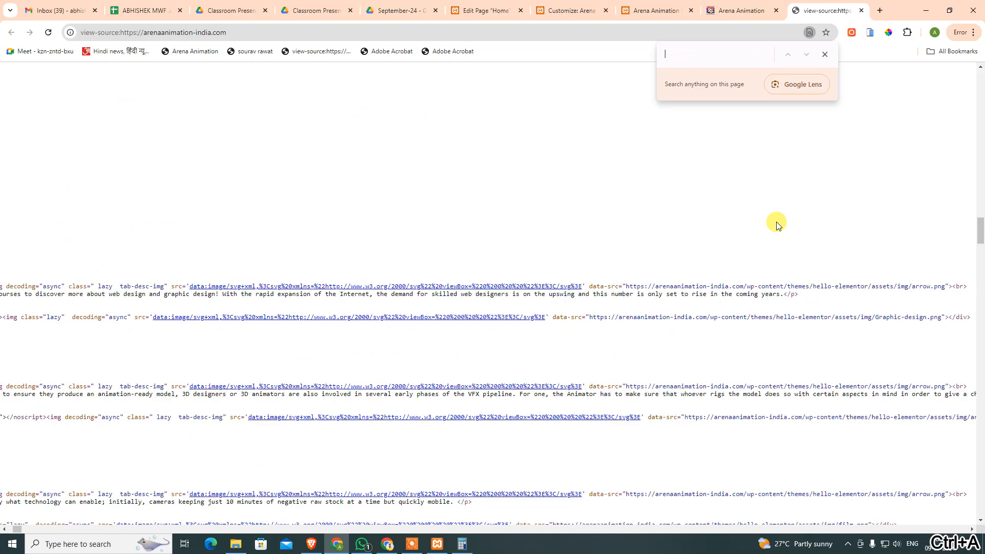
pyautogui.hotkey('ctrl', 'w')
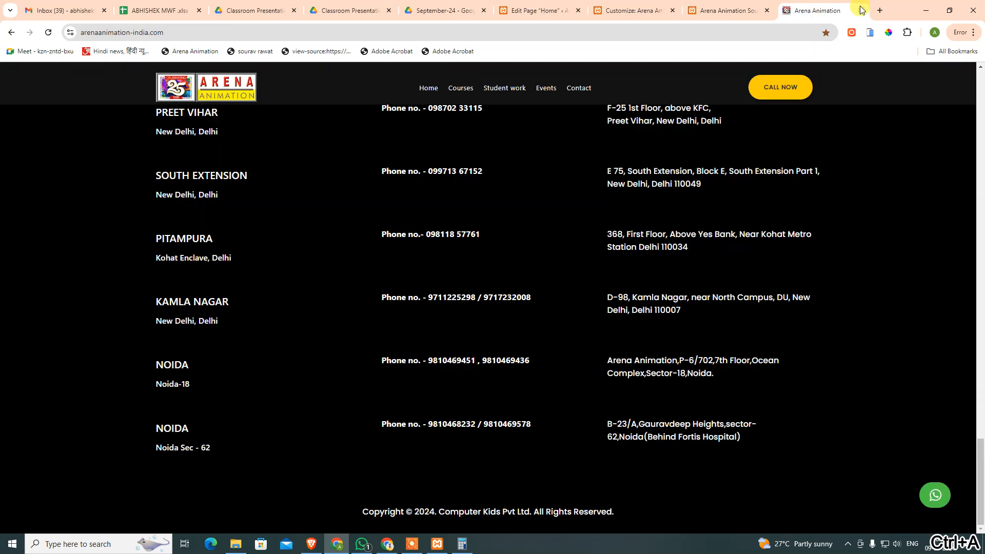
pyautogui.click(861, 10)
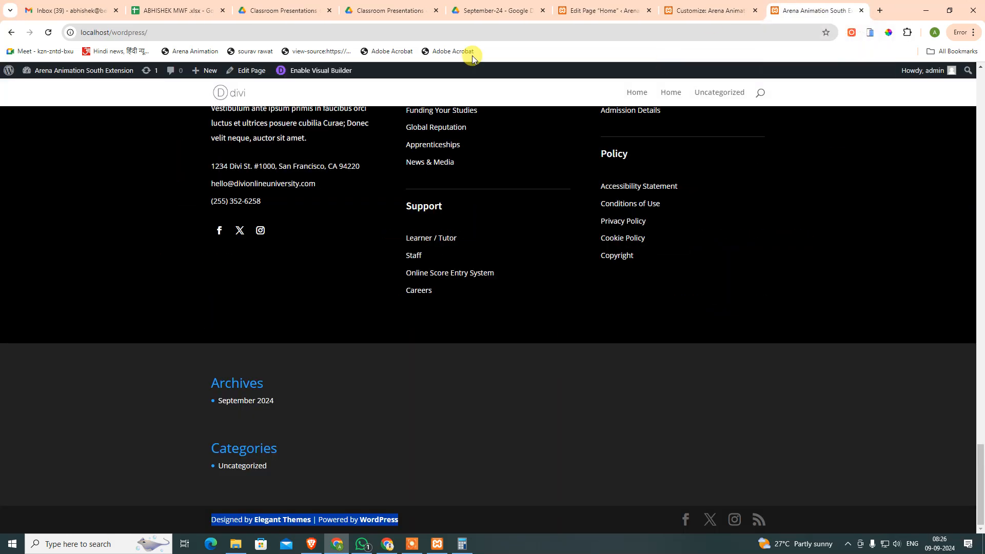
# Step: Publish the footer credits change in the Customizer, reload the local homepage, and check its footer credit line and Facebook icon
pyautogui.click(607, 5)
pyautogui.click(706, 10)
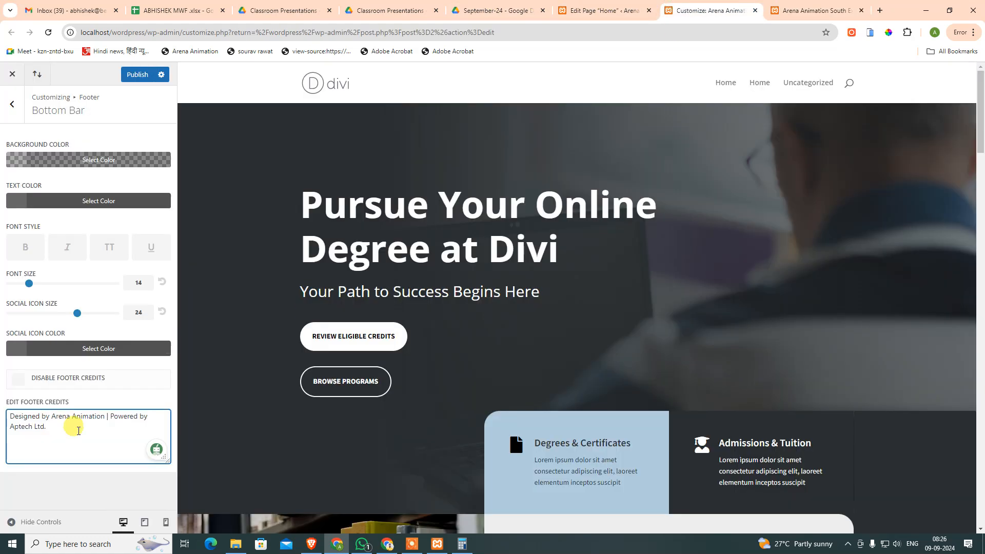
pyautogui.click(815, 10)
pyautogui.click(48, 32)
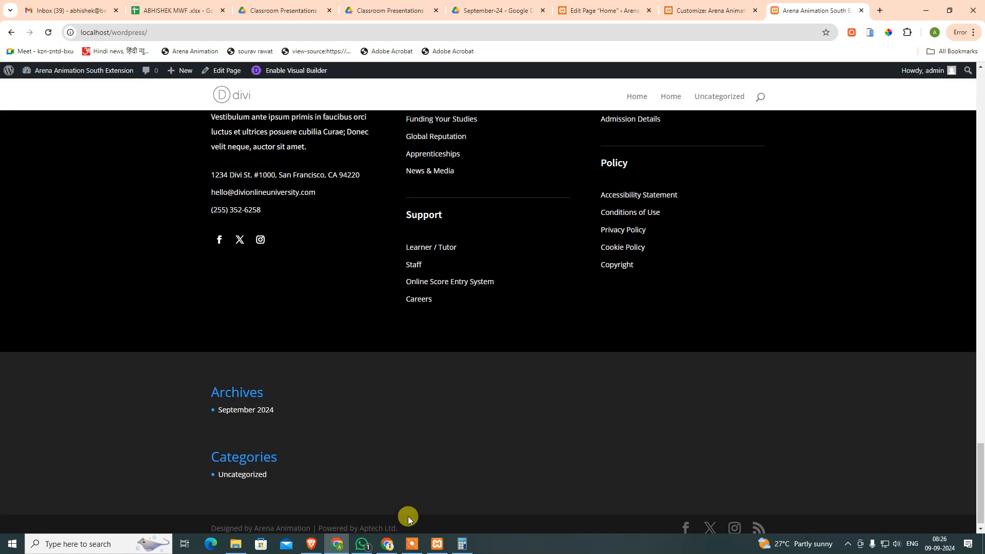
pyautogui.moveTo(423, 515); pyautogui.dragTo(211, 536)
pyautogui.click(198, 520)
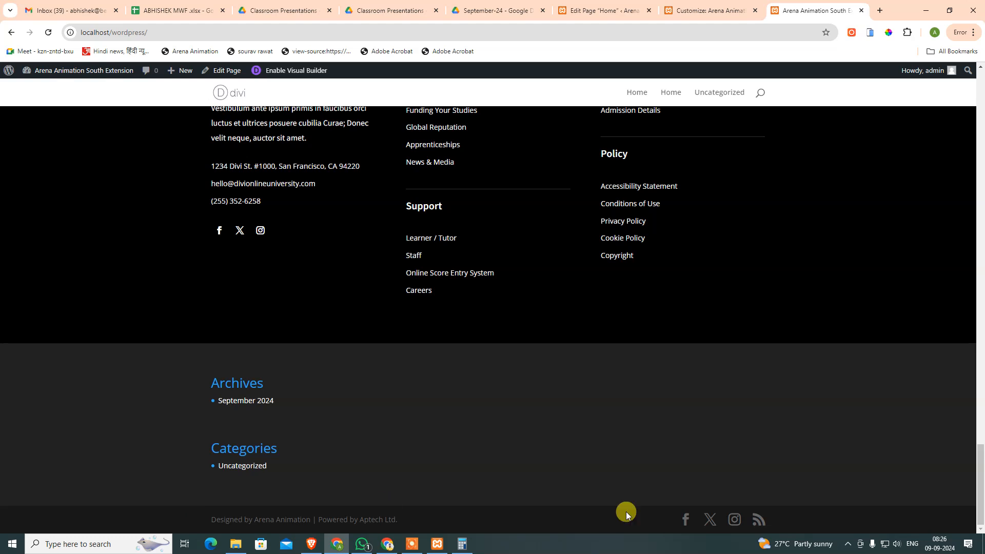
pyautogui.click(682, 520)
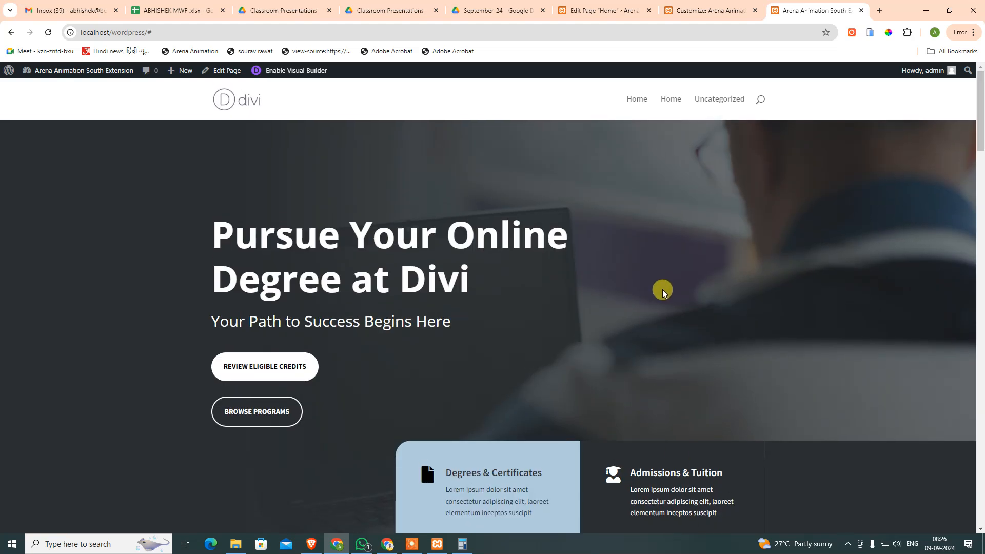
# Step: Leave the Home page editor for the Divi dashboard, saving the pending changes, and return to the WordPress admin dashboard
pyautogui.click(597, 10)
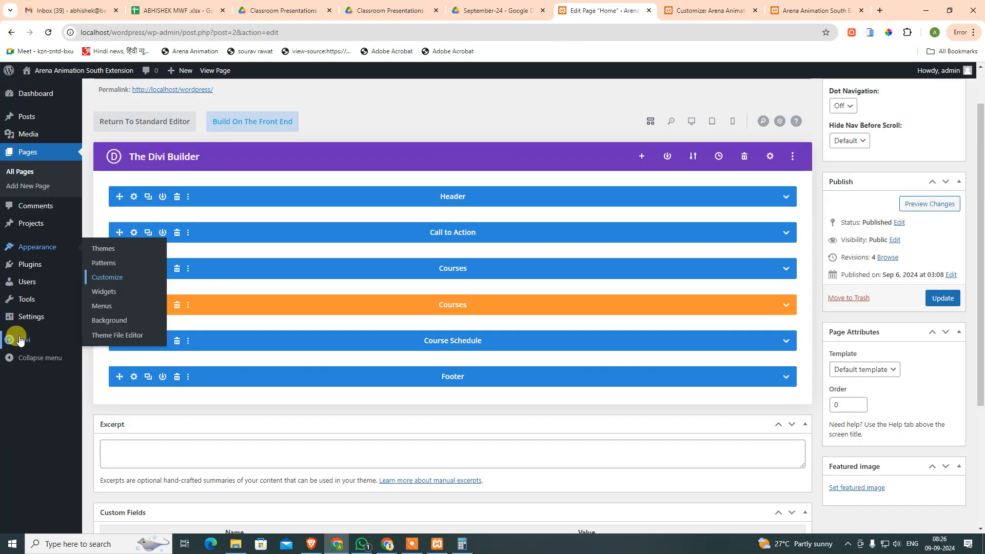
pyautogui.moveTo(21, 340)
pyautogui.click(116, 342)
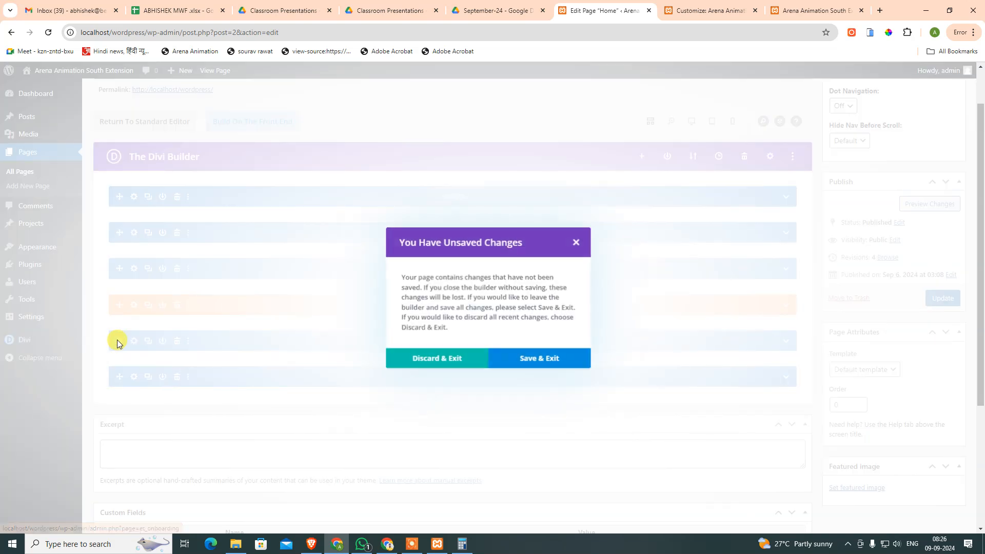
pyautogui.click(538, 359)
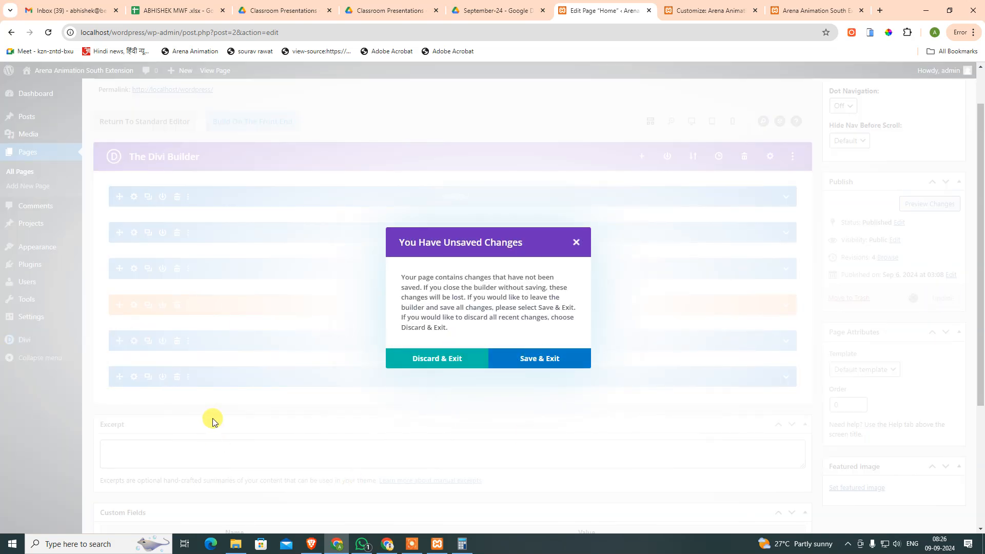
pyautogui.click(541, 358)
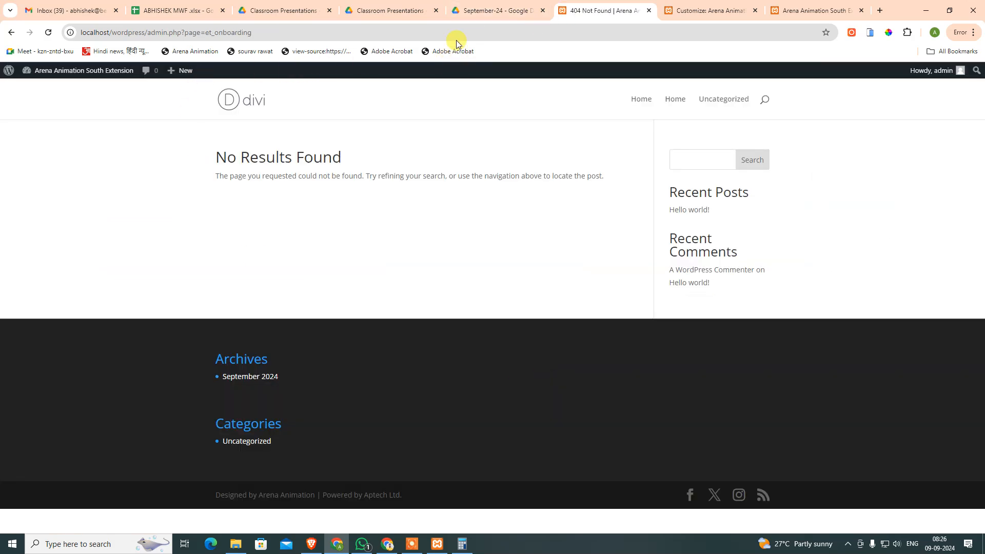
pyautogui.click(37, 87)
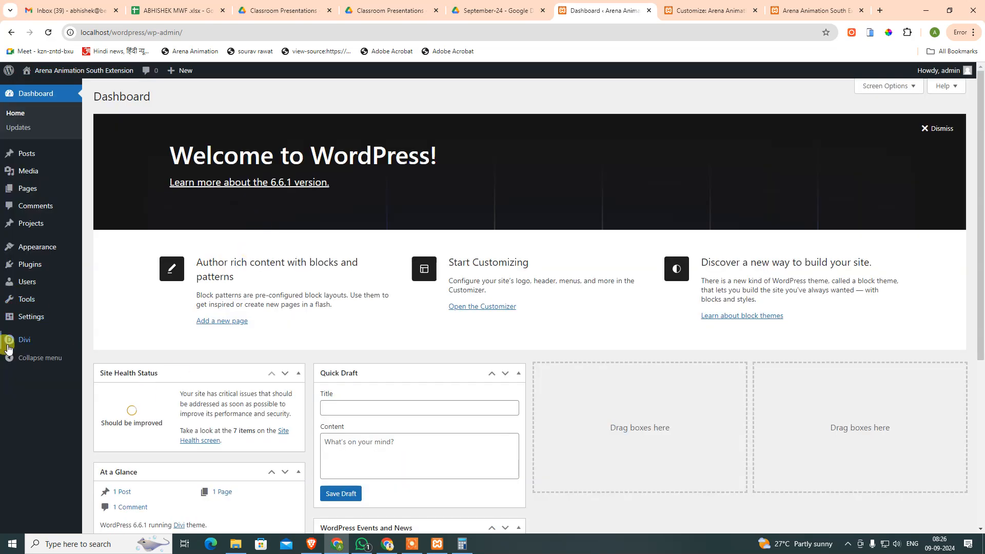
# Step: Look over the Divi dashboard and open Divi's Theme Options at the social icon and profile URL settings
pyautogui.moveTo(24, 339)
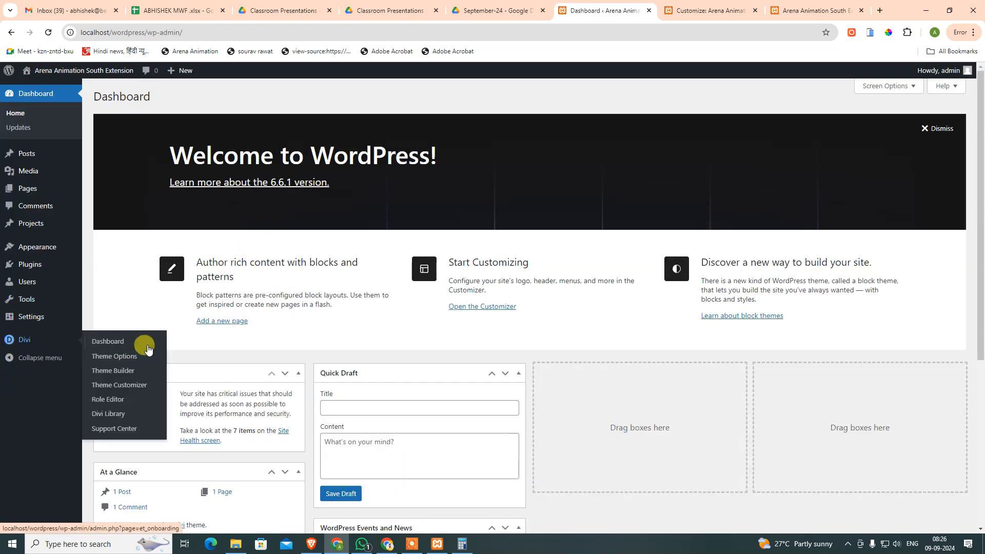
pyautogui.click(116, 342)
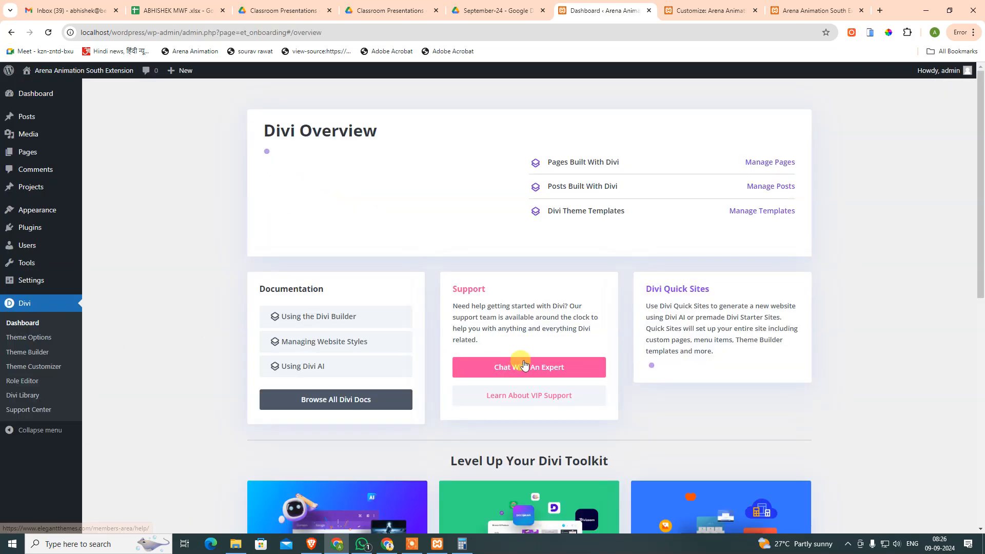
pyautogui.scroll(-9, 578, 275)
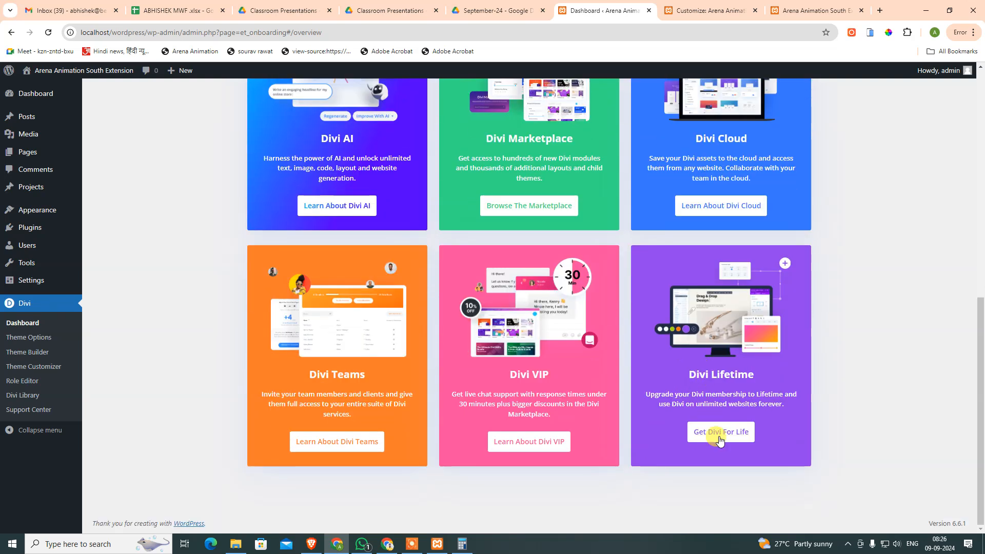
pyautogui.click(29, 337)
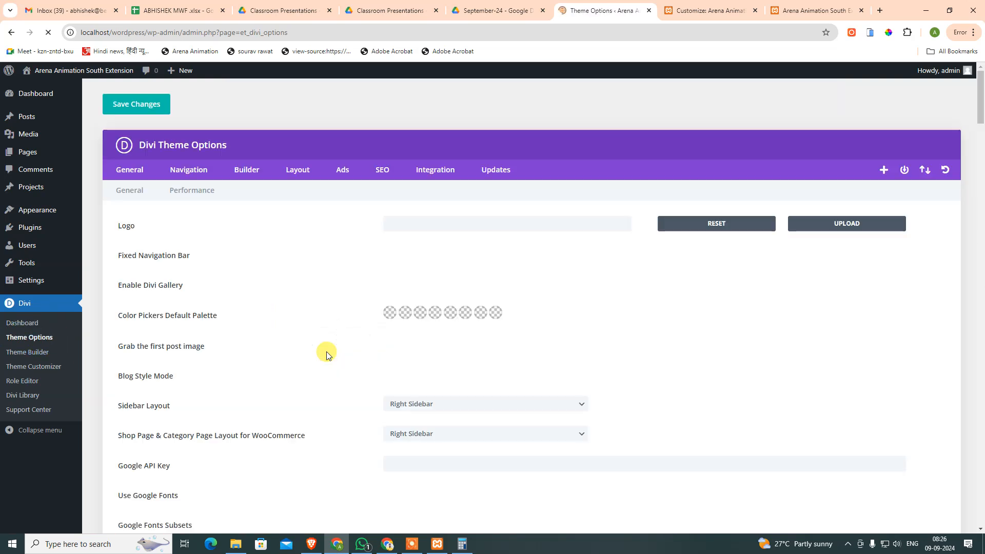
pyautogui.scroll(-11, 552, 370)
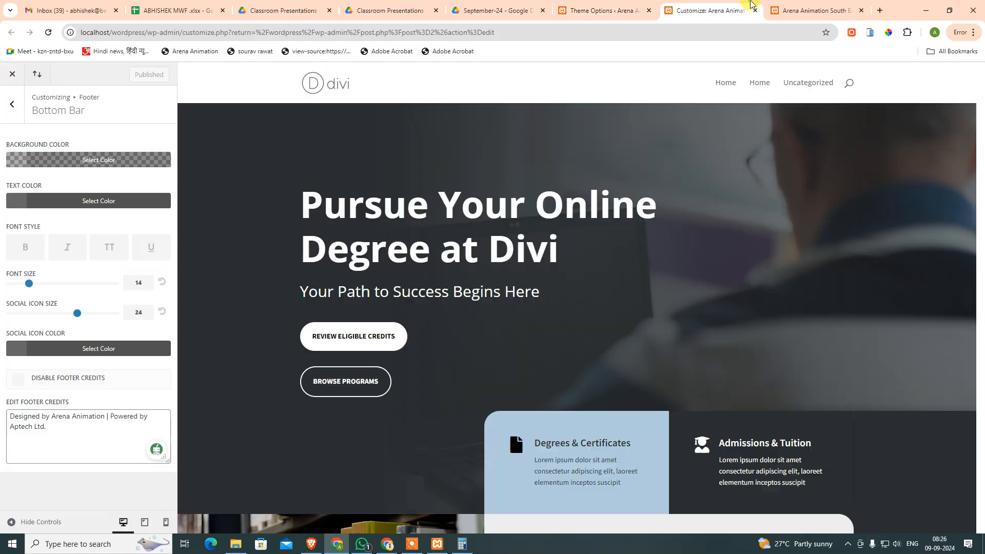
# Step: Examine the social icons in the local homepage's footer and the page area above them
pyautogui.click(715, 10)
pyautogui.click(797, 5)
pyautogui.scroll(-10, 623, 466)
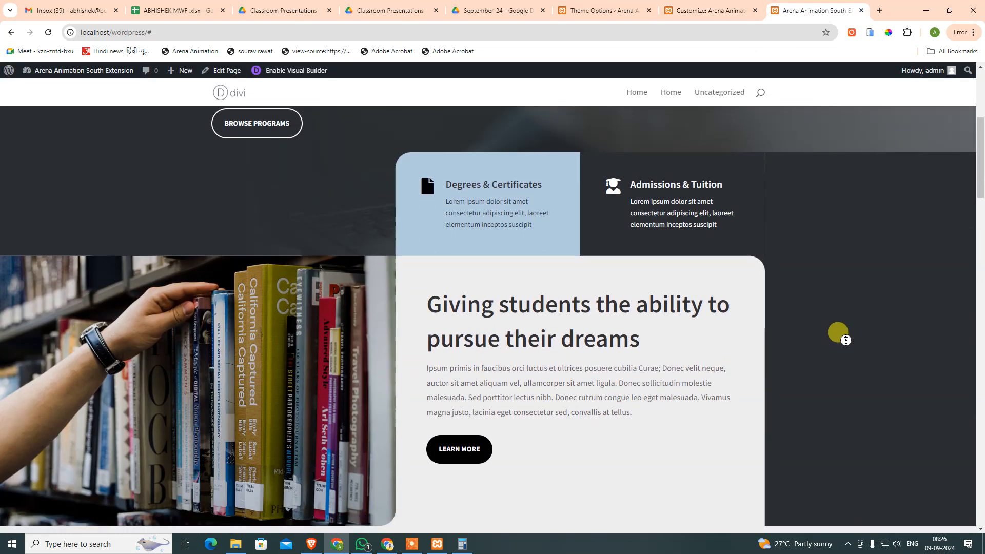
pyautogui.scroll(-10, 801, 492)
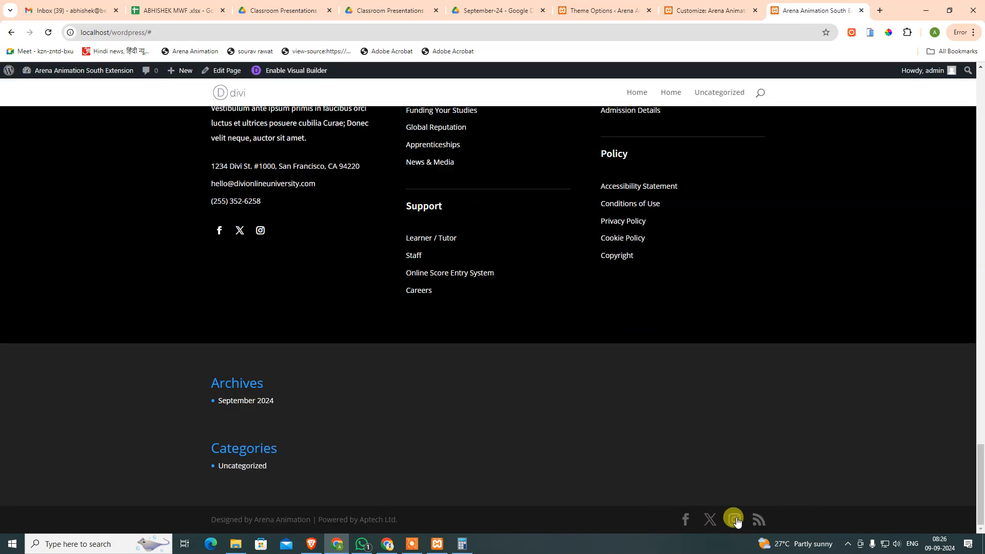
pyautogui.scroll(7, 777, 392)
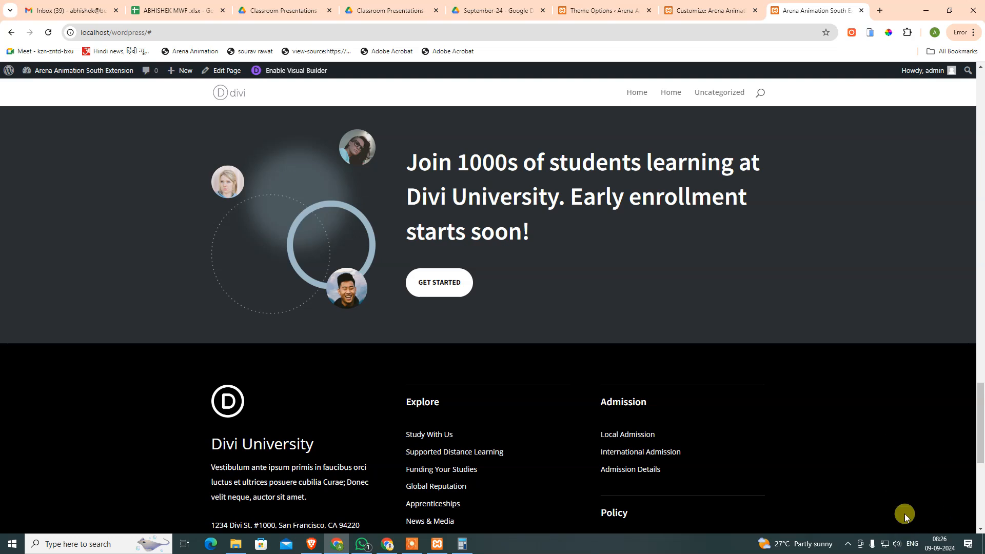
pyautogui.scroll(-2, 902, 477)
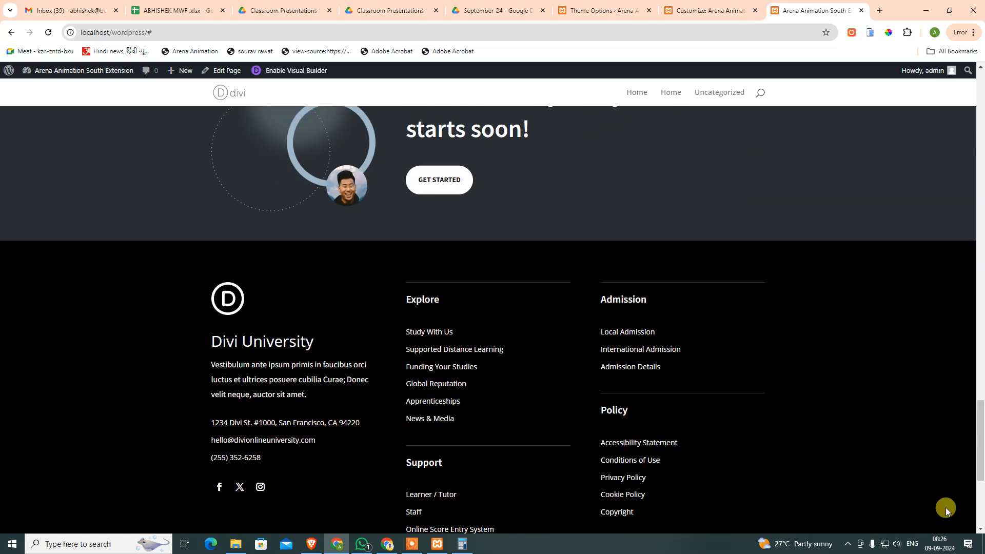
# Step: Enable the Back To Top Button in Divi's Theme Options and save the changes
pyautogui.click(595, 9)
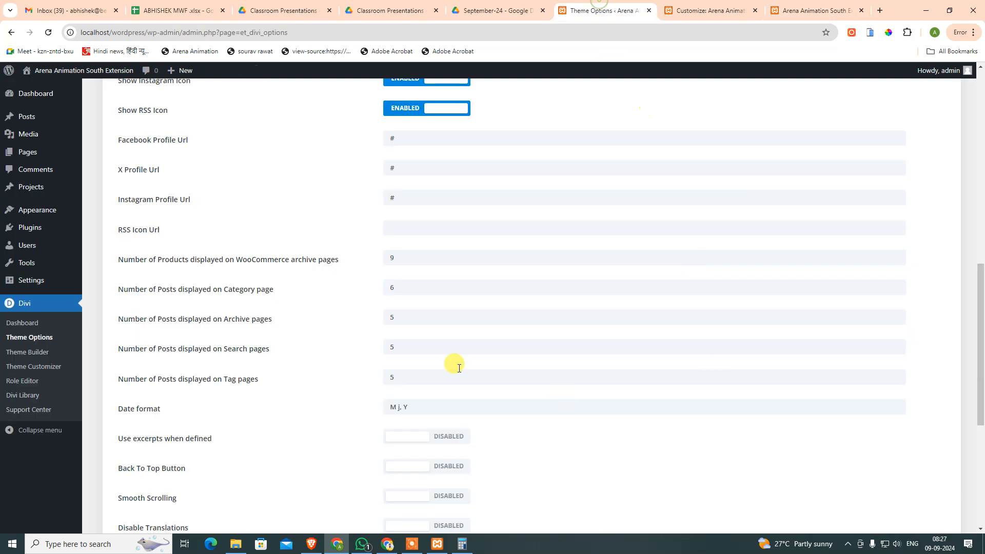
pyautogui.scroll(-2, 303, 293)
pyautogui.scroll(-1, 324, 308)
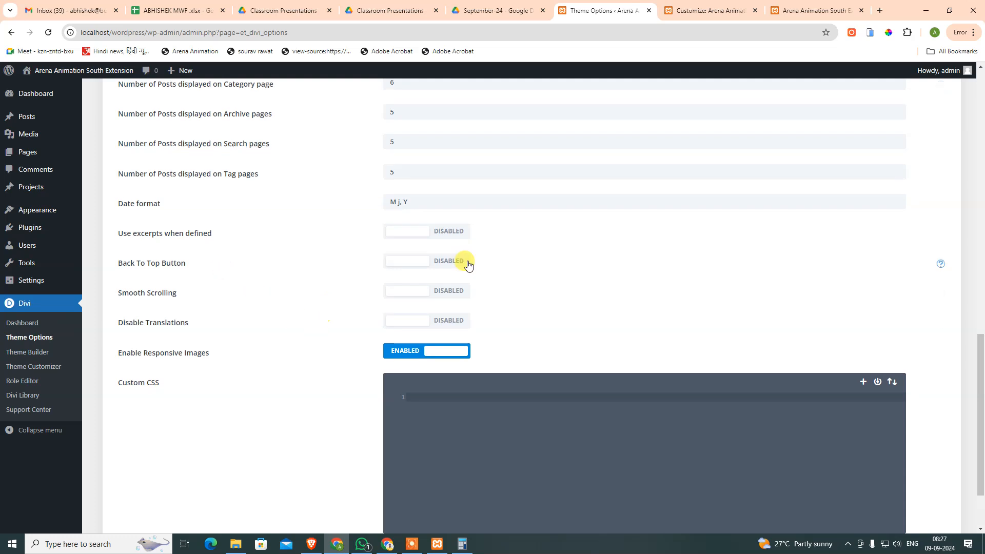
pyautogui.click(452, 261)
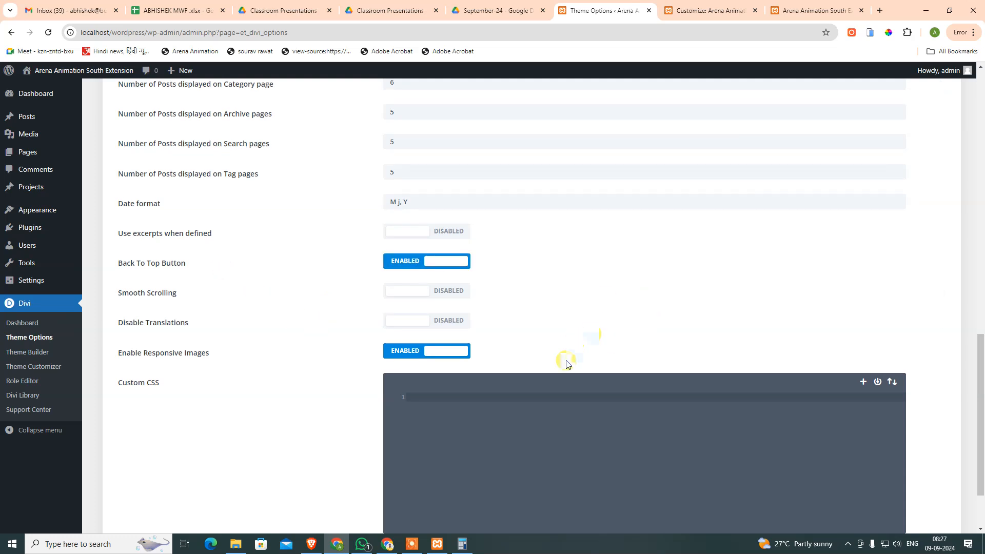
pyautogui.scroll(-2, 576, 341)
pyautogui.click(136, 490)
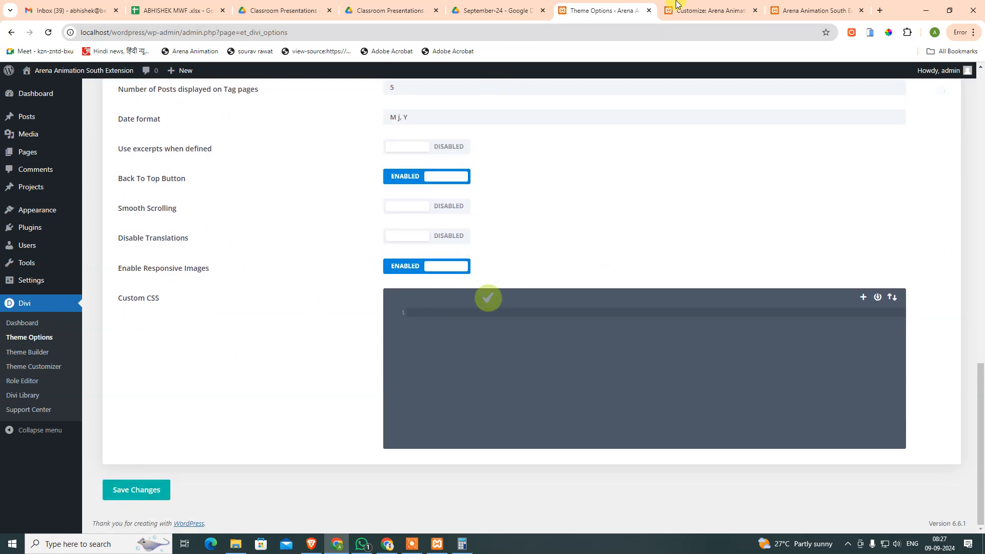
# Step: Reload the local homepage and test the back-to-top button twice from different scroll positions
pyautogui.click(704, 10)
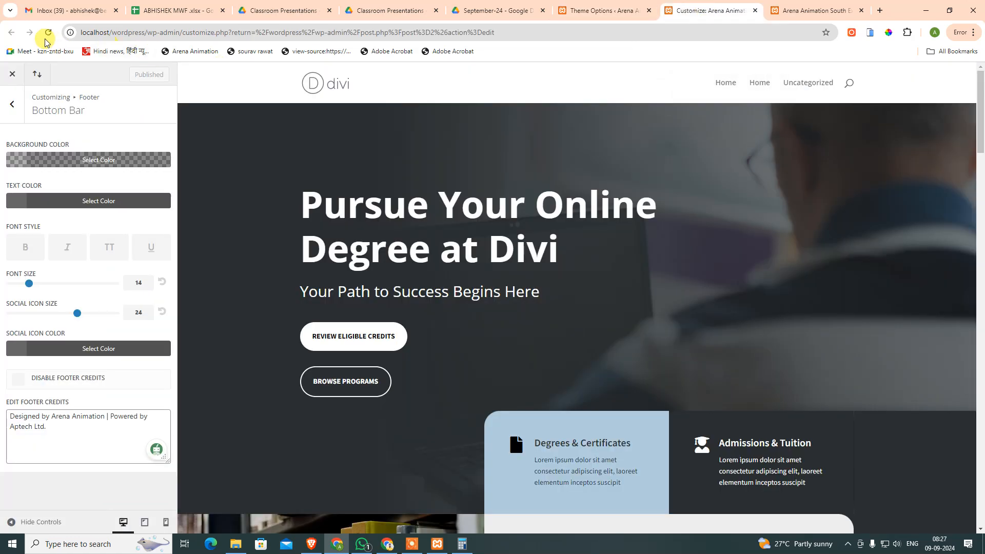
pyautogui.click(810, 9)
pyautogui.click(48, 32)
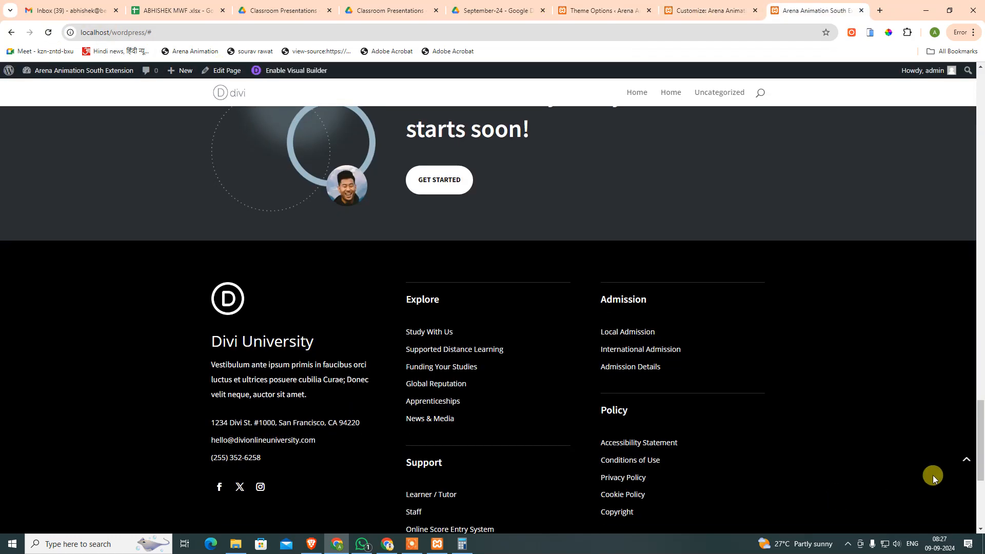
pyautogui.click(965, 459)
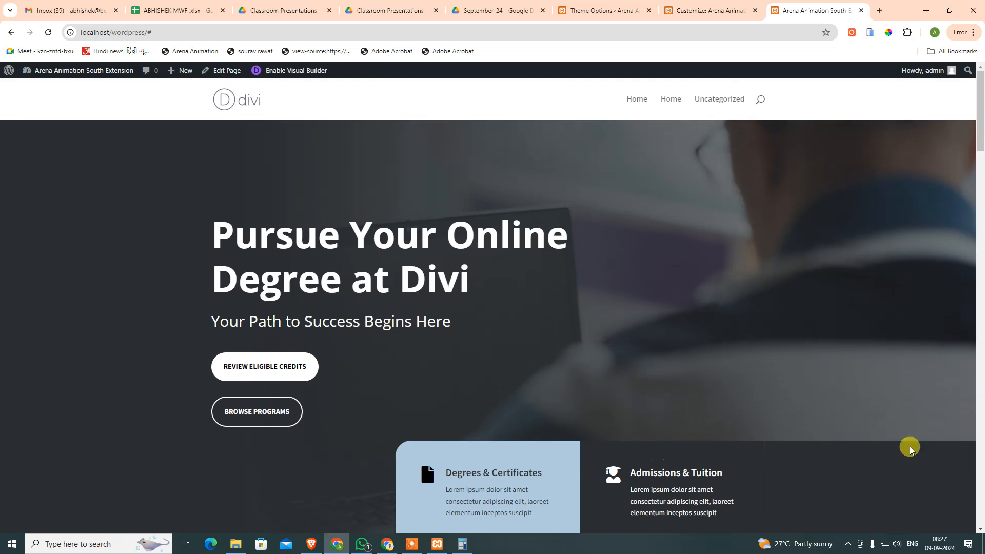
pyautogui.scroll(-8, 796, 392)
pyautogui.scroll(-3, 828, 408)
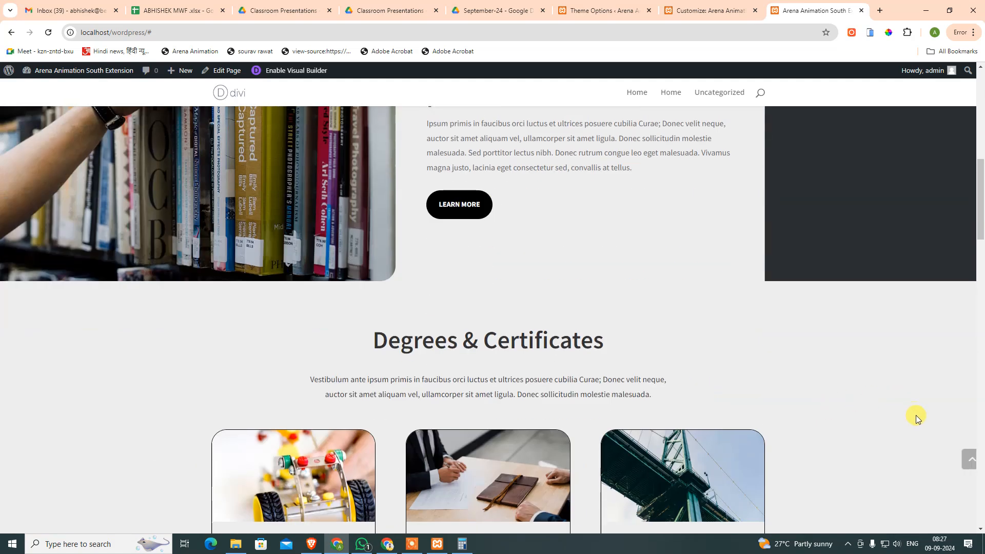
pyautogui.click(961, 459)
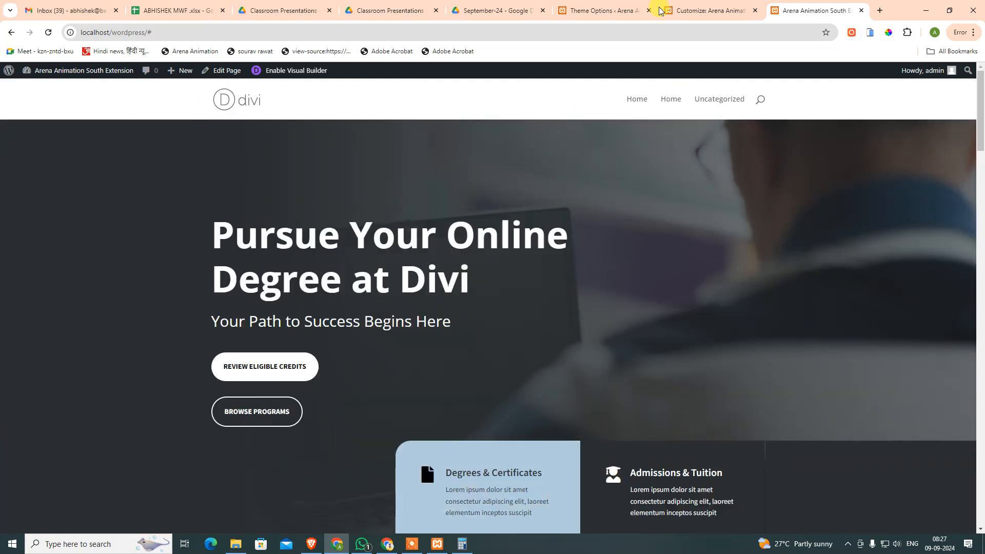
# Step: Return to Divi's Theme Options and go to the Logo setting in the general options
pyautogui.click(595, 10)
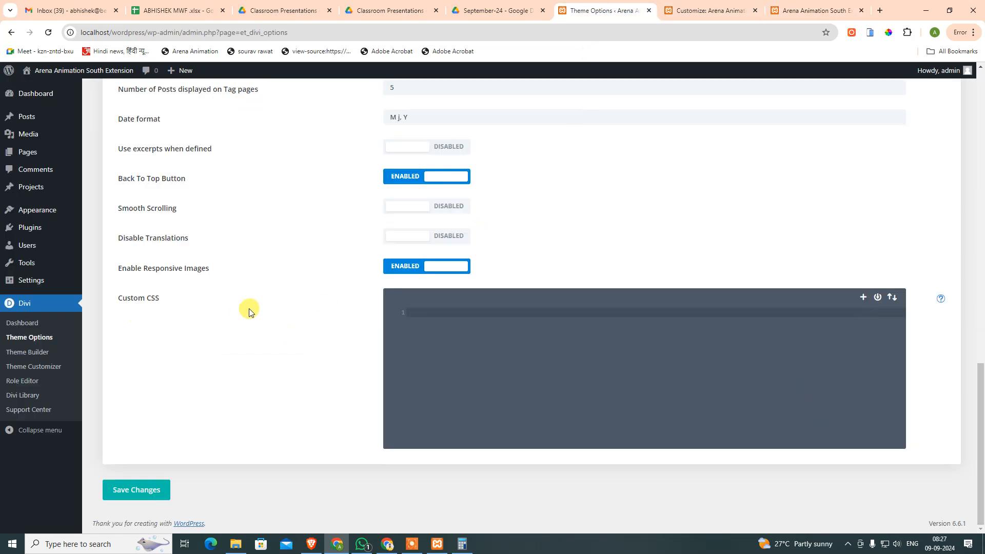
pyautogui.scroll(10, 250, 314)
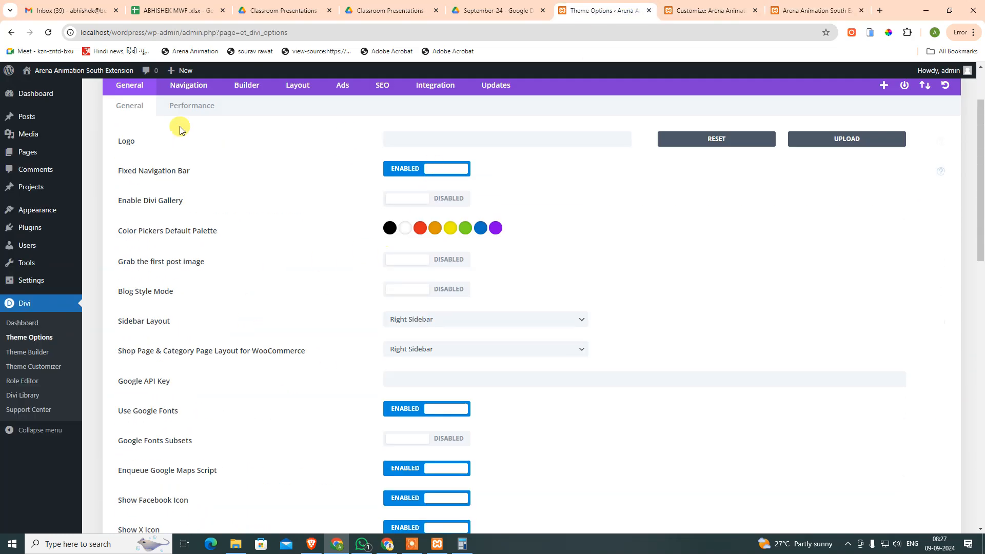
pyautogui.click(496, 141)
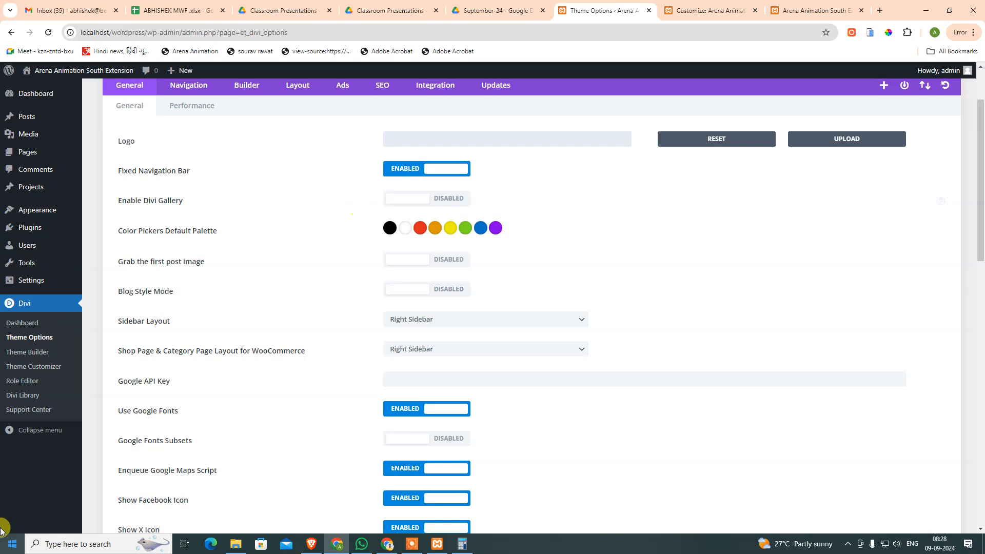
# Step: Load arenaanimation-india.com in a new tab and open its header logo image in a separate tab
pyautogui.click(880, 11)
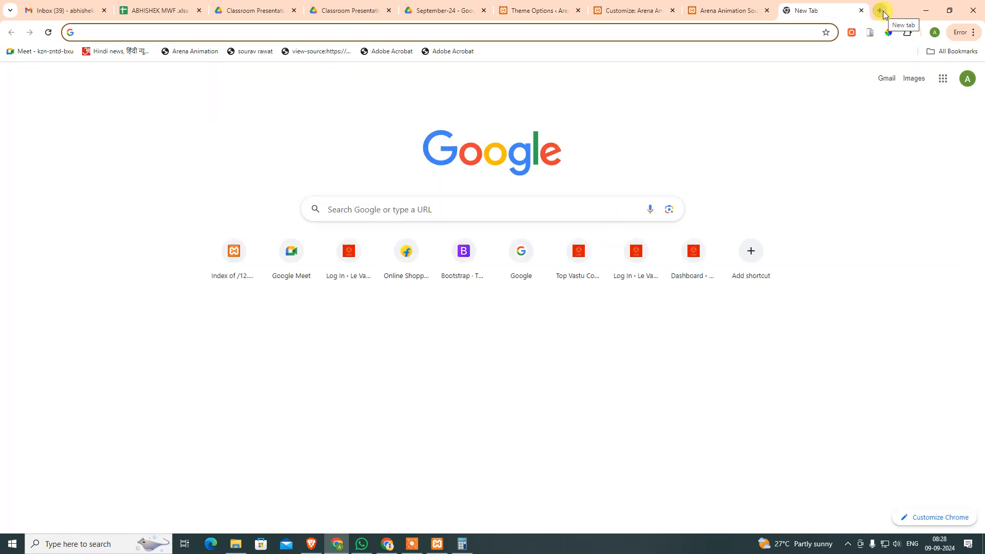
pyautogui.write('arenaanimation-india.com')
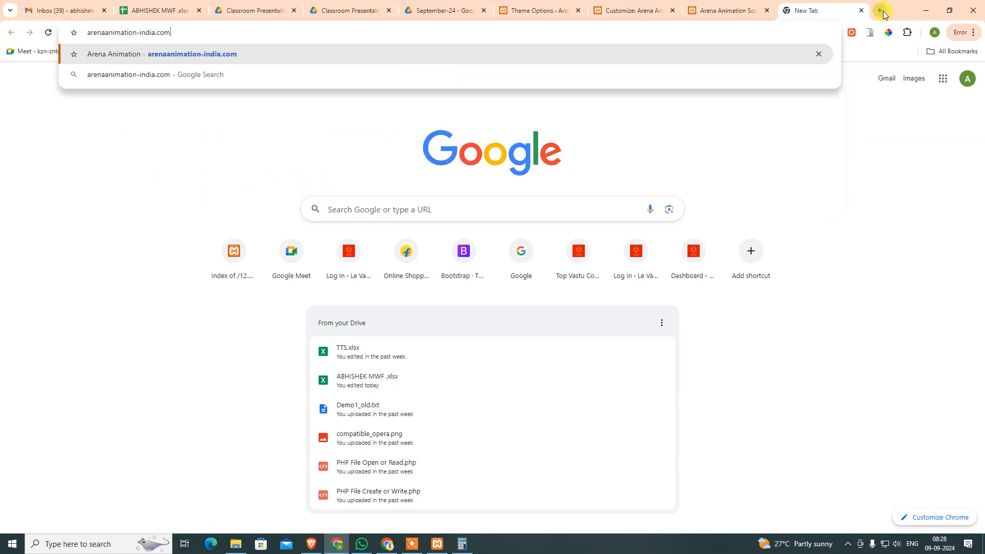
pyautogui.press('Return')
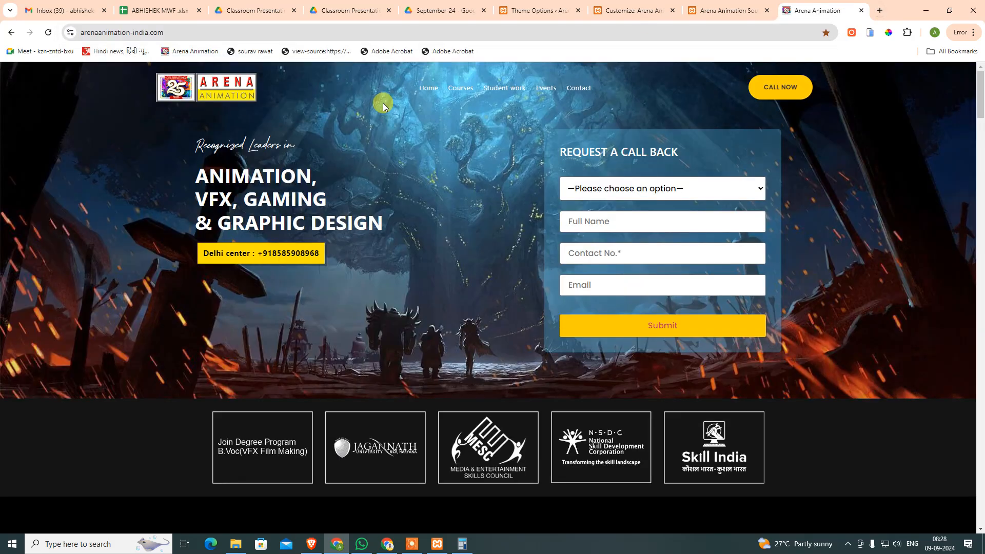
pyautogui.rightClick(211, 94)
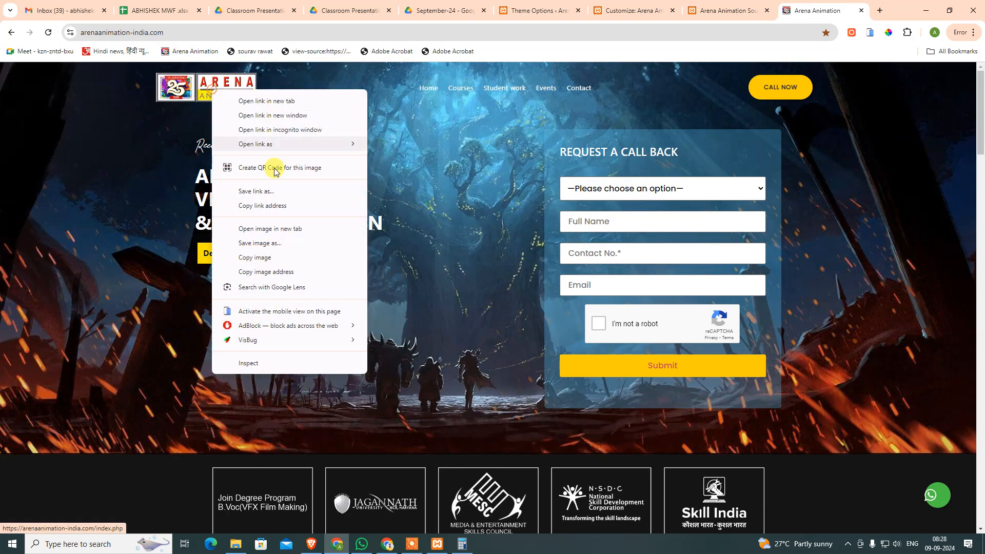
pyautogui.click(299, 227)
pyautogui.click(832, 7)
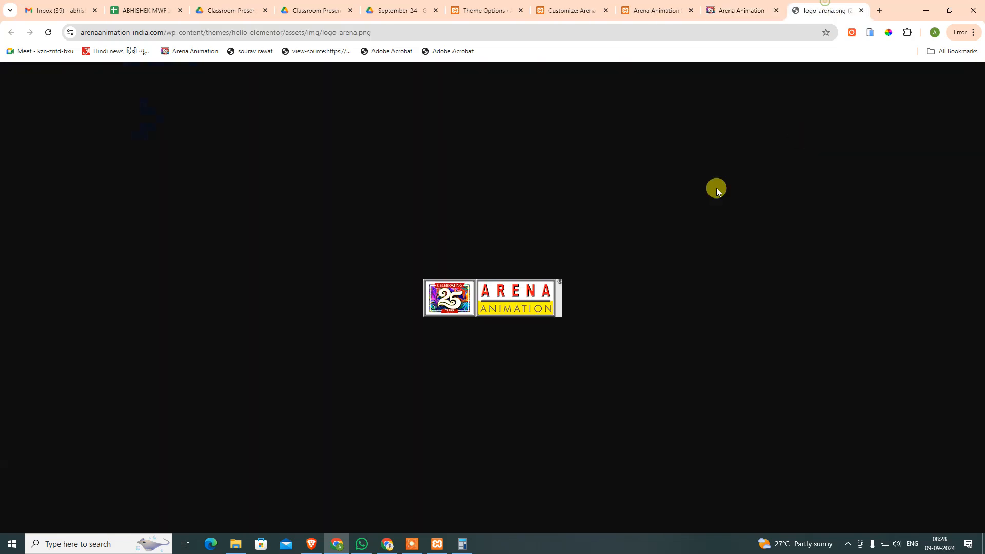
# Step: Save the opened logo-arena image to the desktop
pyautogui.moveTo(501, 301); pyautogui.dragTo(508, 137)
pyautogui.press('super+d')
pyautogui.press('super+d')
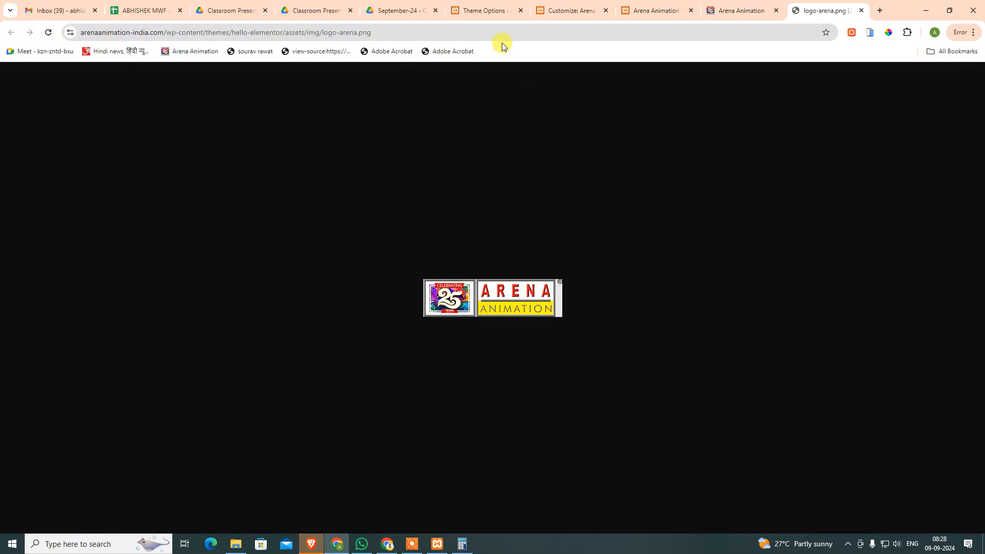
# Step: Upload the logo-arena image from the Desktop folder for the Logo setting in Divi's Theme Options
pyautogui.click(495, 11)
pyautogui.click(850, 138)
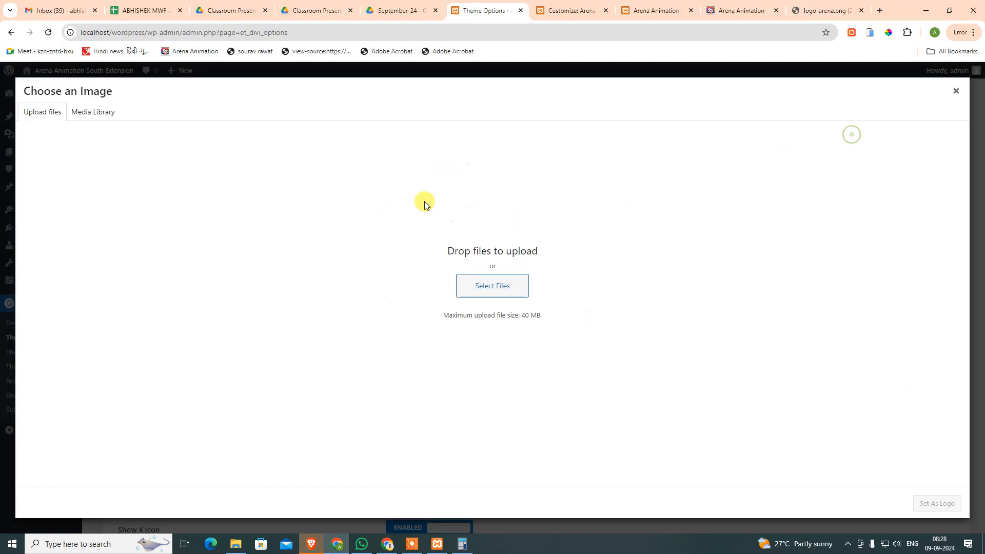
pyautogui.click(500, 285)
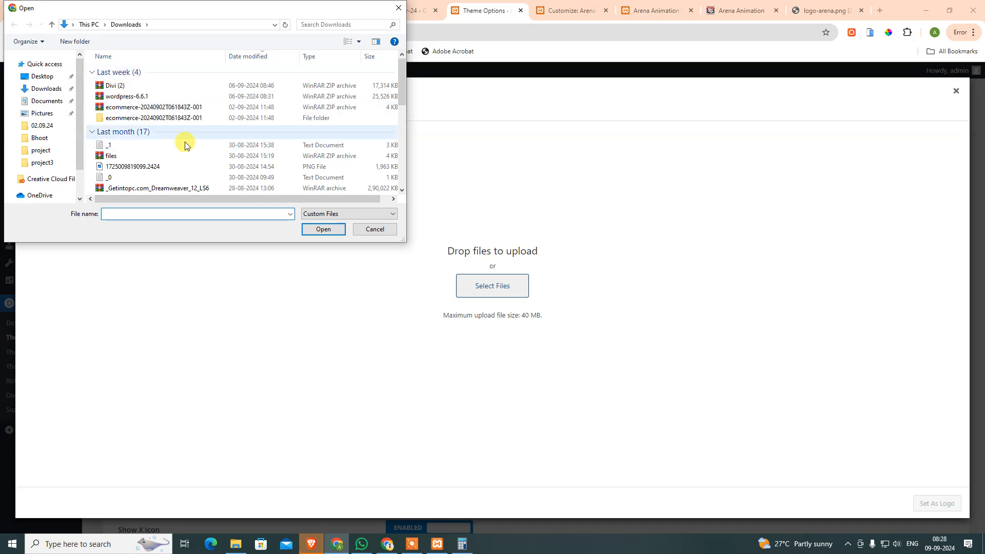
pyautogui.click(42, 76)
pyautogui.scroll(-3, 284, 154)
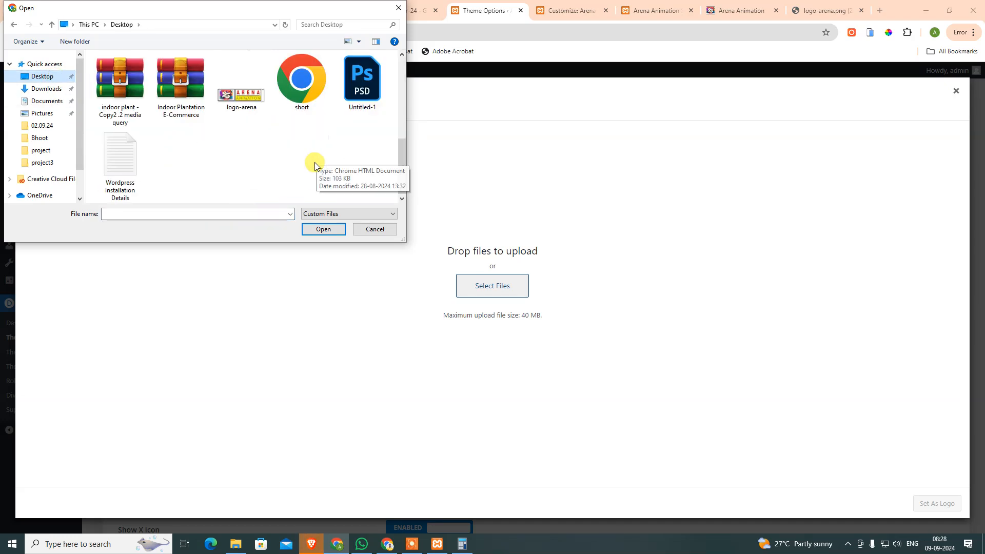
pyautogui.doubleClick(244, 85)
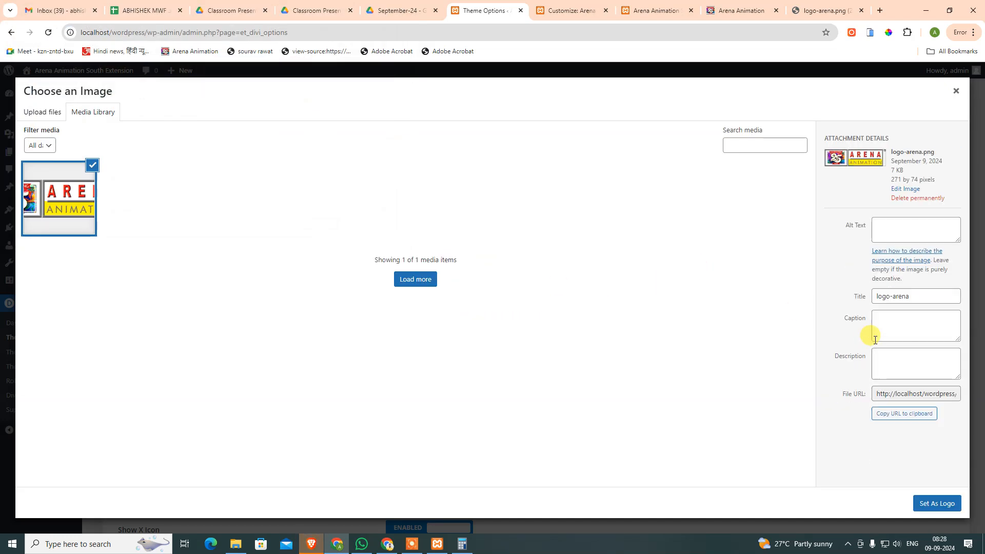
# Step: Set the uploaded image's alt text and title to "Arena Animation" and use it as the site logo
pyautogui.click(890, 229)
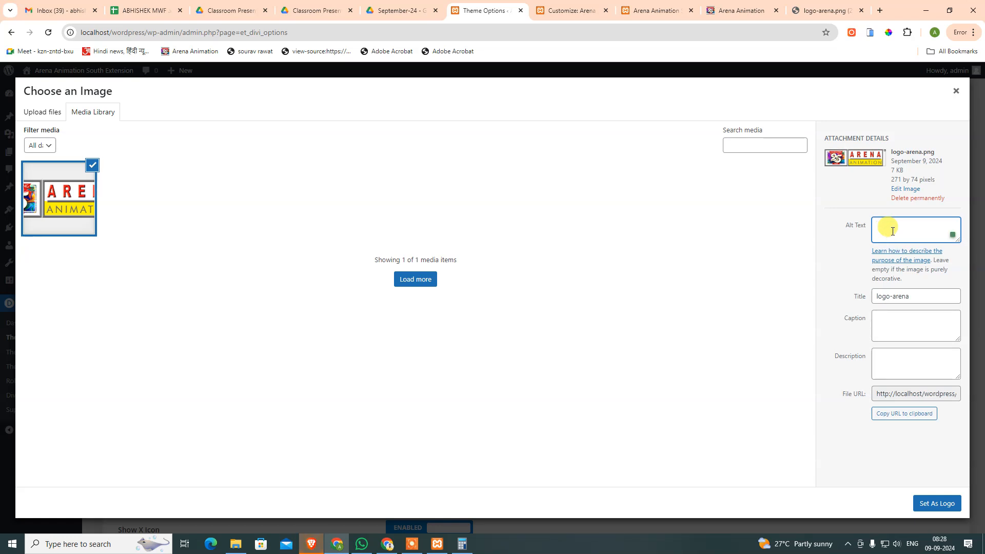
pyautogui.write('Arena Animation')
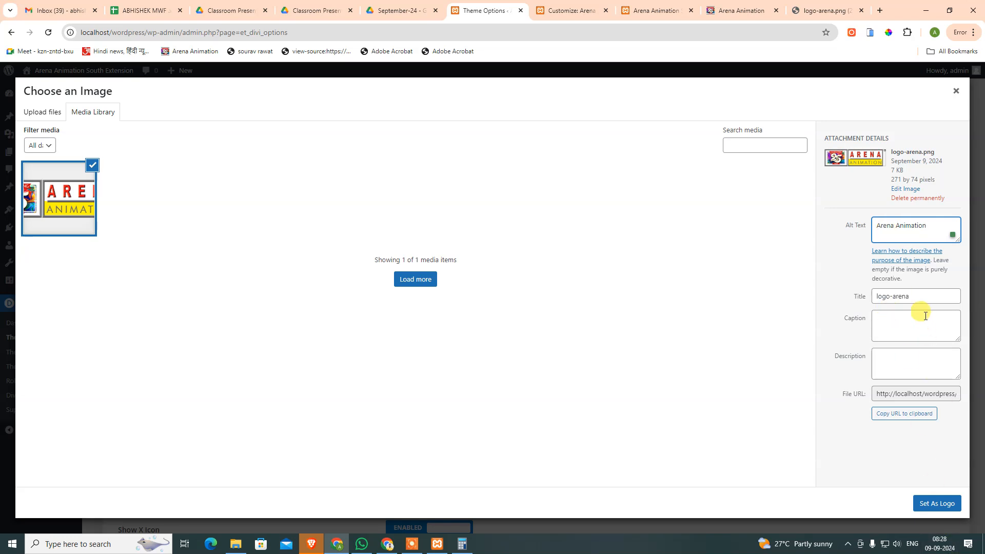
pyautogui.moveTo(917, 296); pyautogui.dragTo(754, 297)
pyautogui.write('Arena Animation')
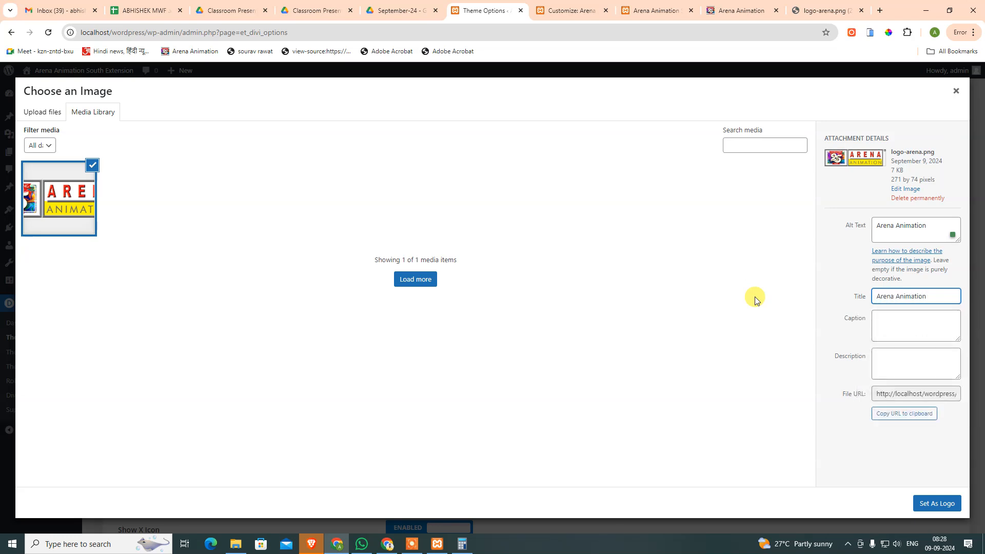
pyautogui.click(937, 504)
# Step: Save the Divi theme options and reload the local homepage to check the header logo
pyautogui.scroll(-13, 635, 405)
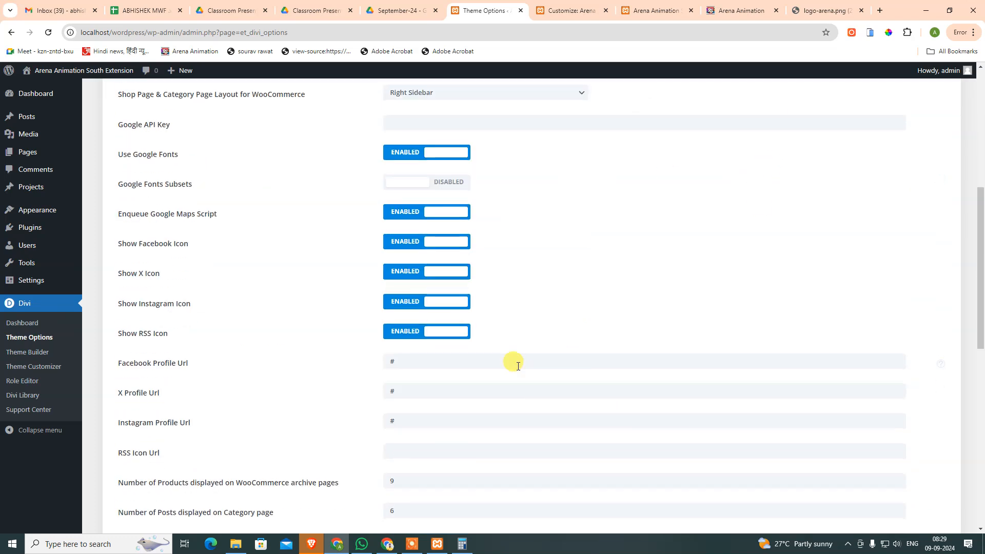
pyautogui.scroll(-3, 661, 424)
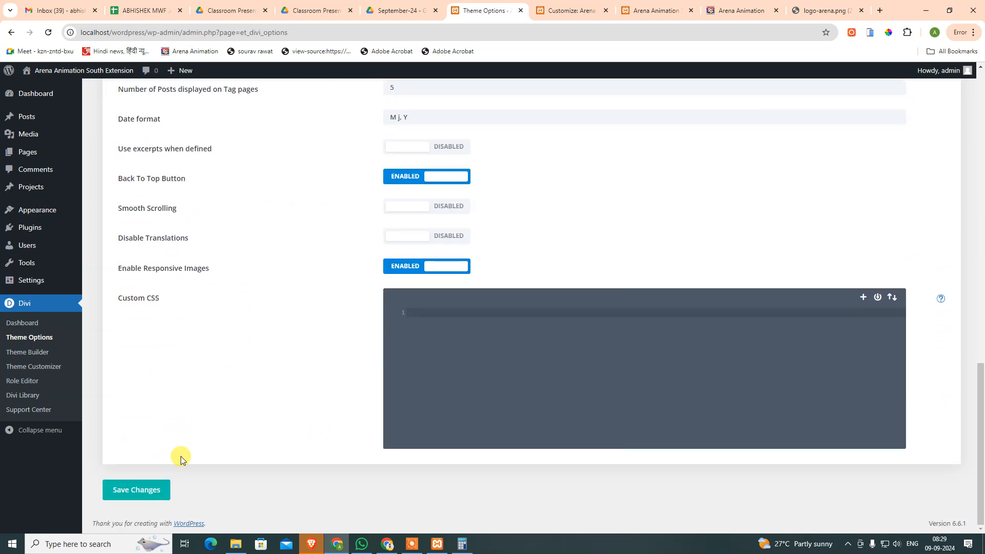
pyautogui.click(137, 489)
pyautogui.click(662, 7)
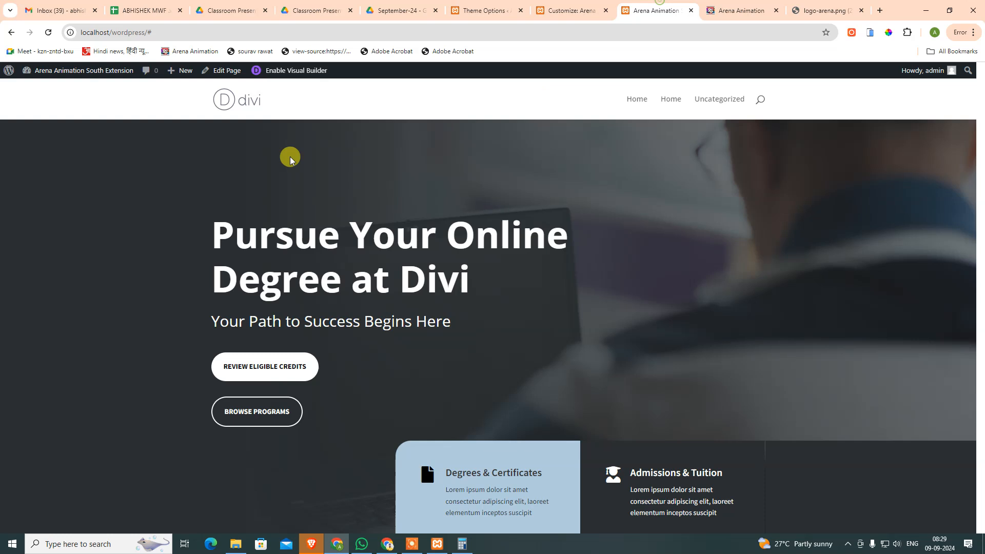
pyautogui.click(48, 32)
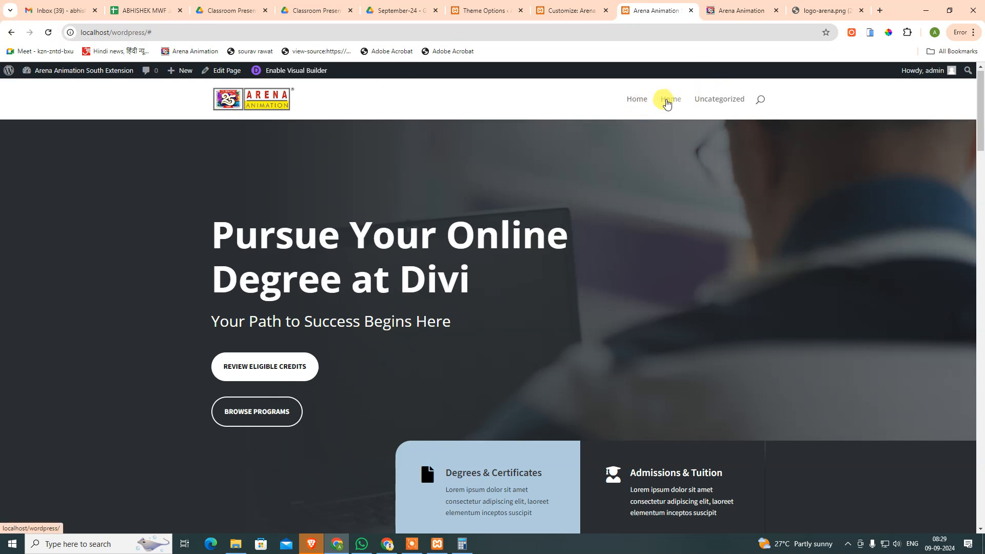
# Step: Go back to Divi's Theme Options and examine the Navigation settings for pages
pyautogui.click(571, 10)
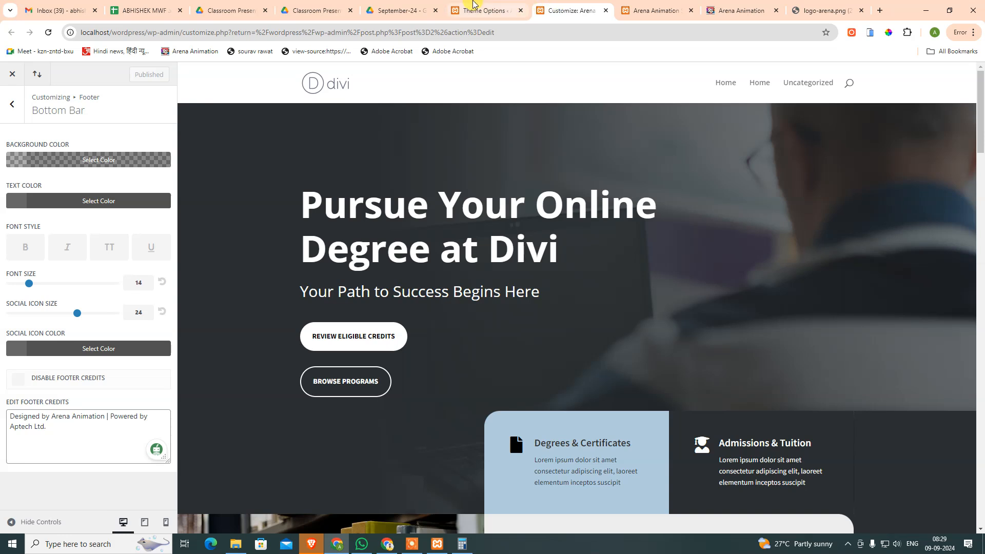
pyautogui.click(494, 6)
pyautogui.scroll(5, 279, 255)
pyautogui.scroll(10, 279, 255)
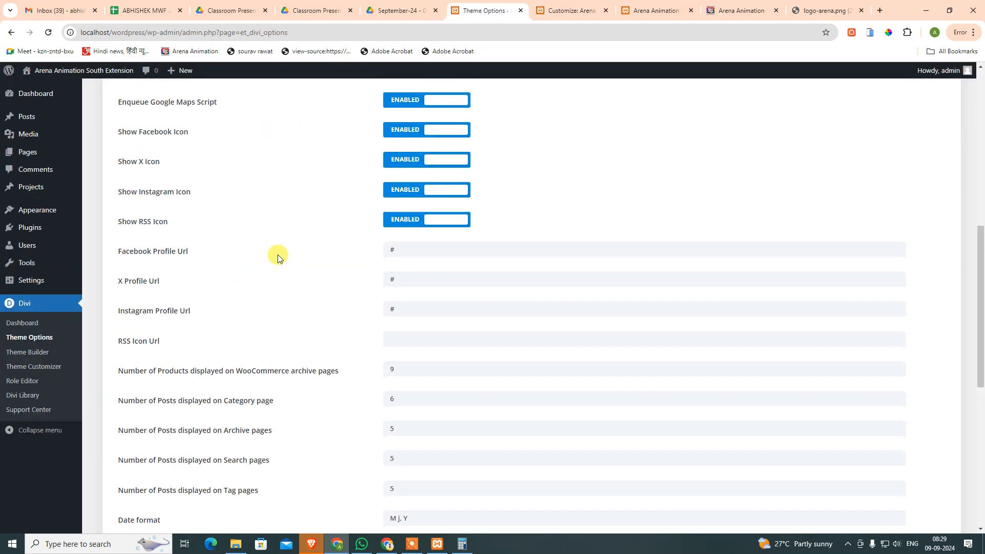
pyautogui.click(183, 172)
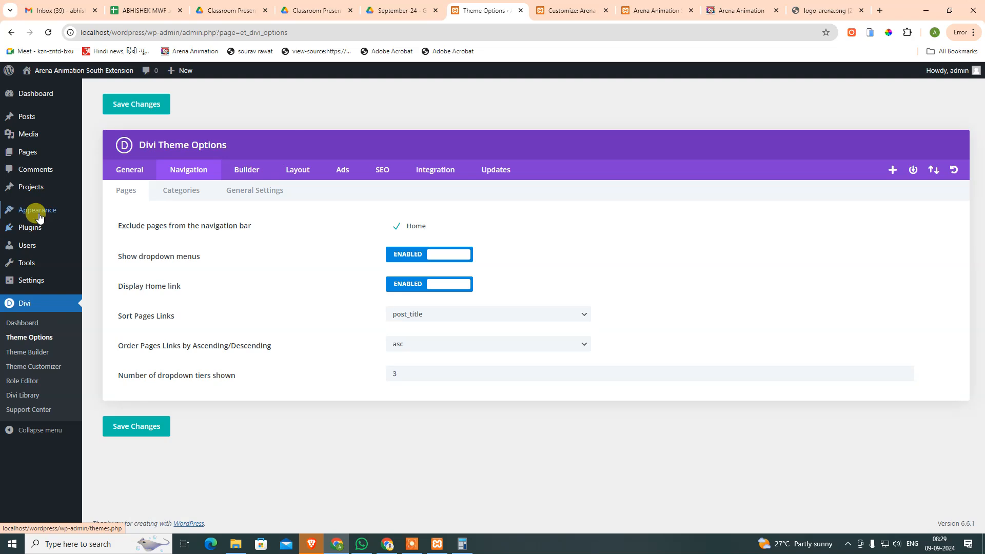
# Step: Create a WordPress menu named "Primary Menu" in the Primary Menu location, with new top-level pages added automatically
pyautogui.moveTo(37, 209)
pyautogui.click(103, 270)
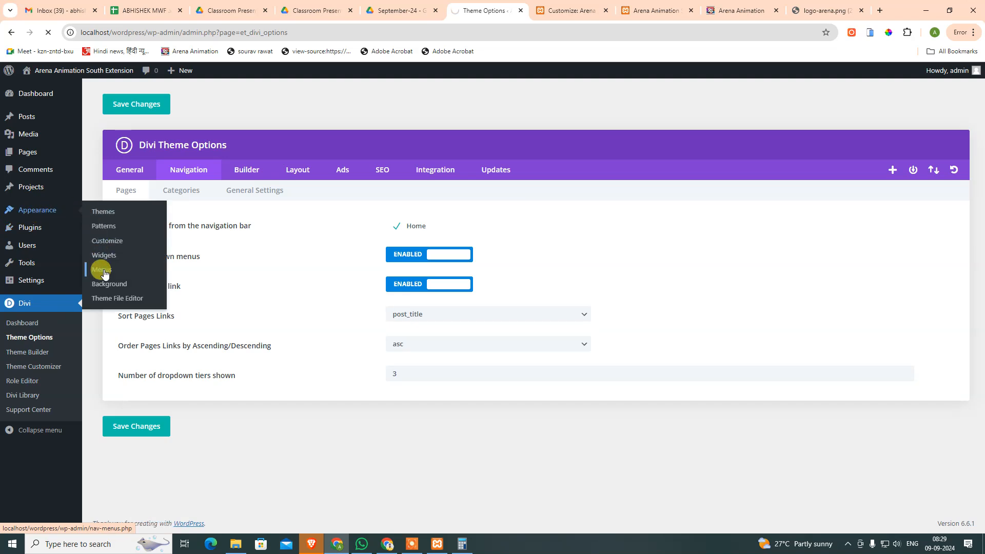
pyautogui.click(381, 218)
pyautogui.click(379, 237)
pyautogui.click(421, 306)
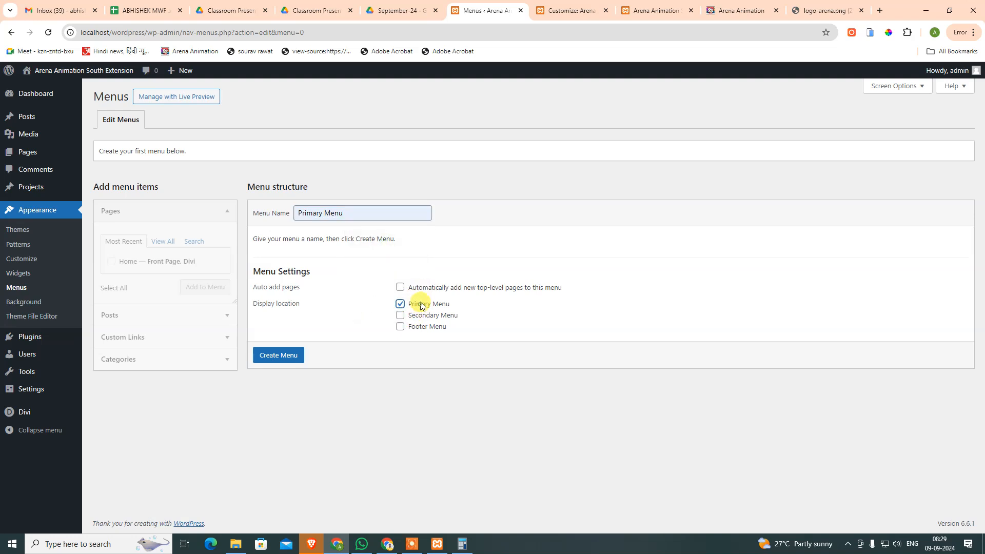
pyautogui.click(424, 287)
pyautogui.click(268, 355)
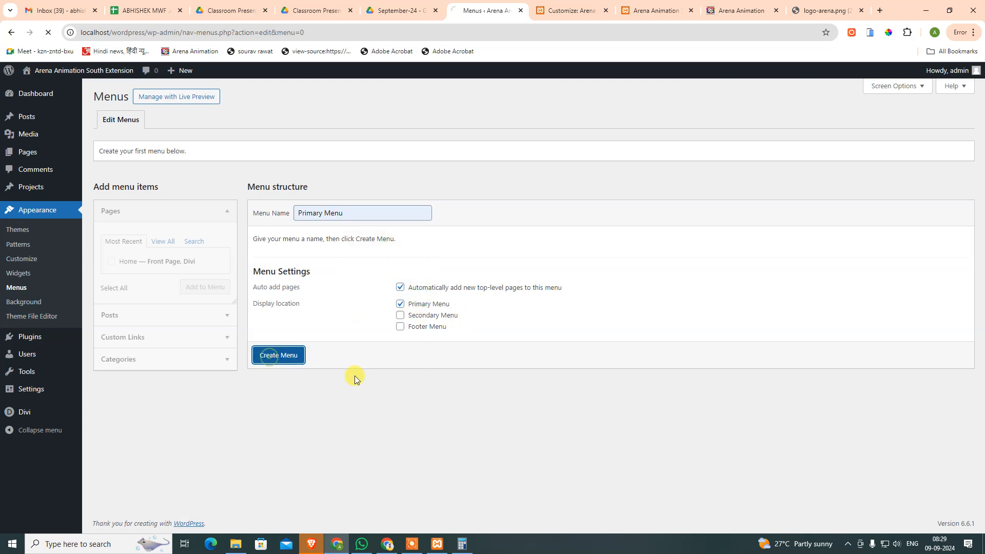
# Step: Add the Home page to the Primary Menu and save the menu
pyautogui.click(131, 264)
pyautogui.click(197, 287)
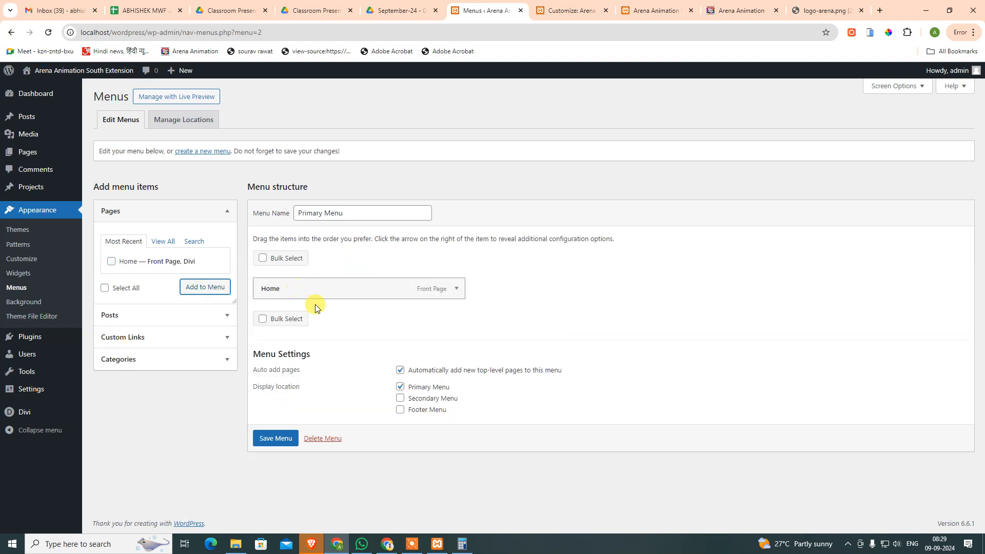
pyautogui.click(268, 439)
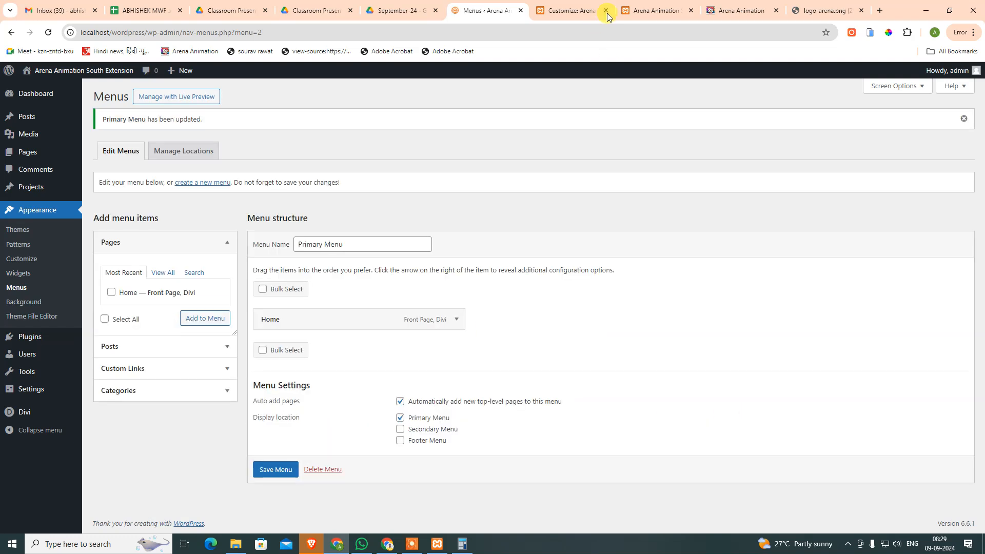
# Step: Reload the local homepage and examine its header menu and the footer area
pyautogui.click(643, 11)
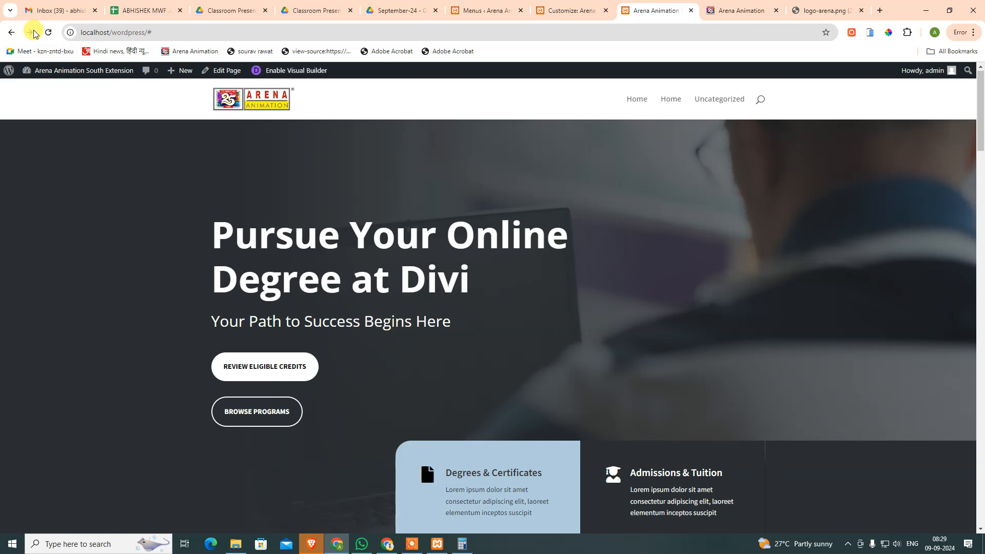
pyautogui.press('F5')
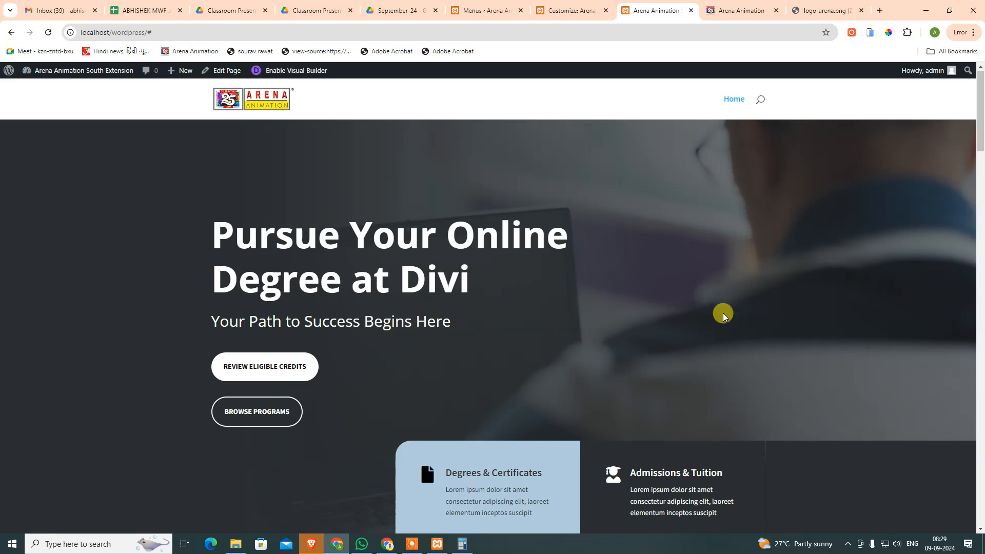
pyautogui.scroll(-8, 790, 308)
pyautogui.moveTo(980, 159); pyautogui.dragTo(978, 418)
pyautogui.scroll(-3, 700, 494)
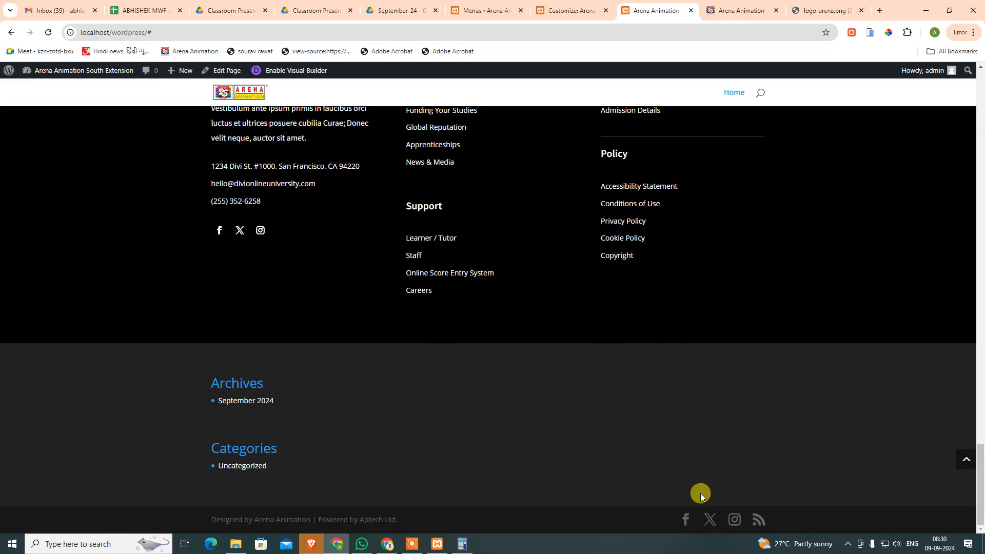
pyautogui.scroll(4, 710, 281)
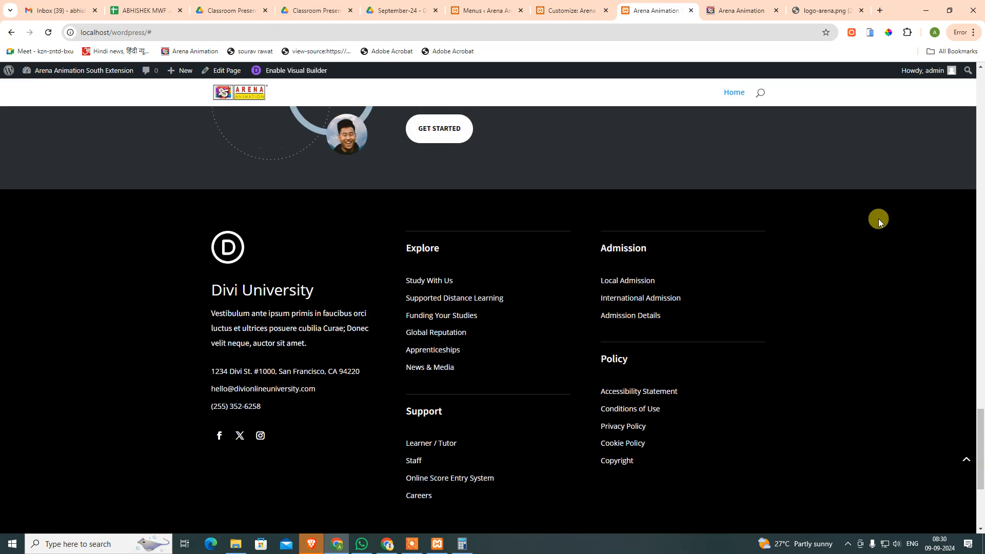
# Step: Open the Home page for editing from the WordPress pages list, closing the customizer and local homepage tabs
pyautogui.click(472, 10)
pyautogui.moveTo(31, 152)
pyautogui.click(112, 155)
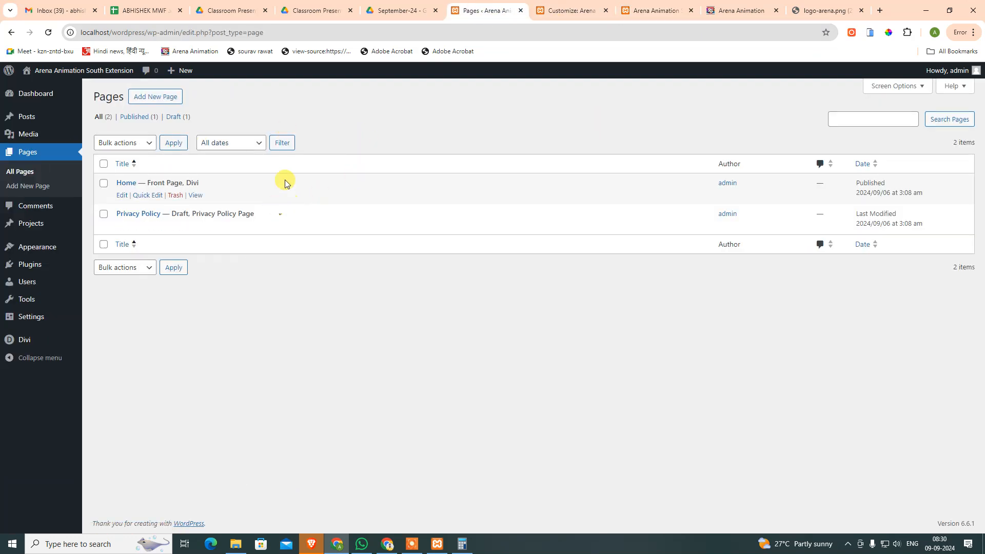
pyautogui.middleClick(572, 8)
pyautogui.middleClick(572, 10)
pyautogui.click(121, 193)
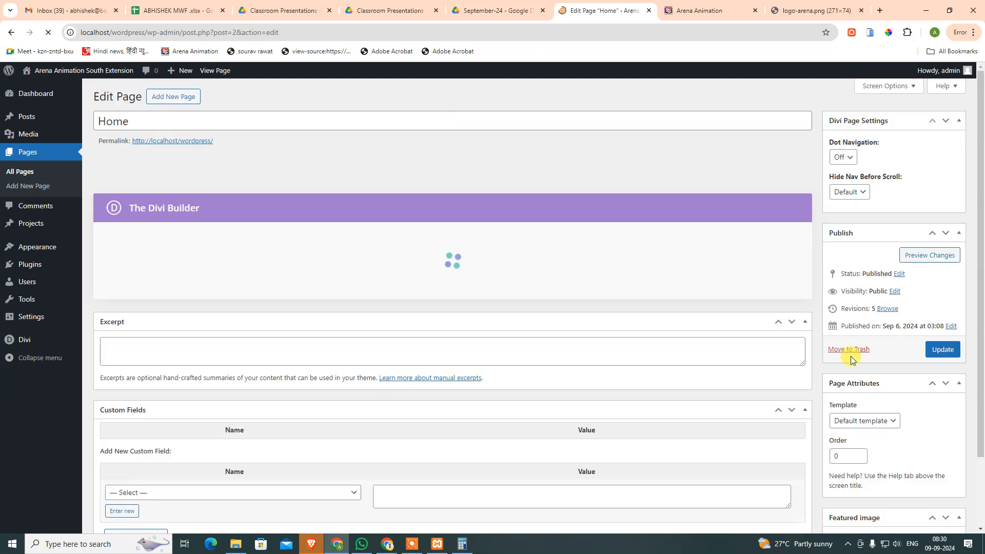
# Step: Set the Home page's template to Blank Page and update the page
pyautogui.scroll(-2, 873, 390)
pyautogui.click(867, 338)
pyautogui.click(876, 364)
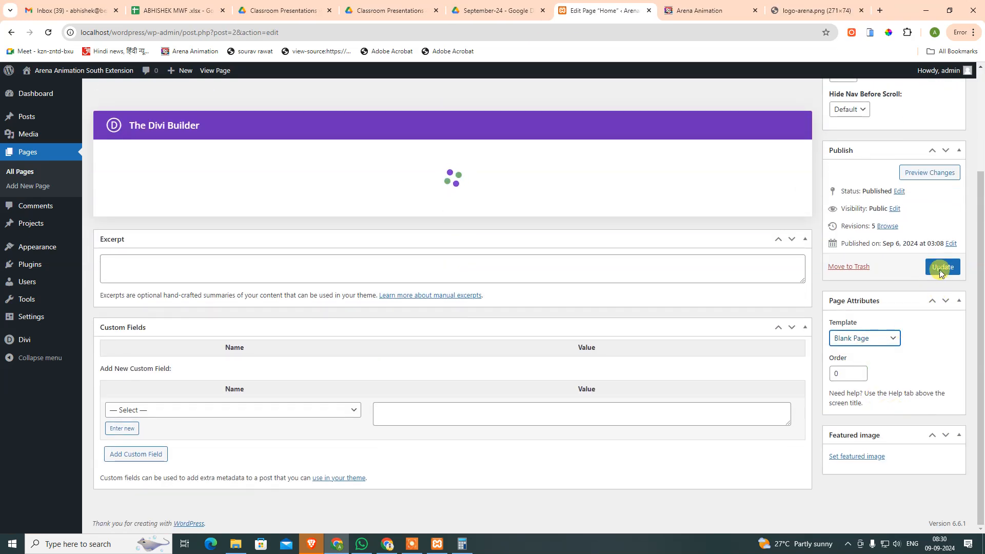
pyautogui.click(940, 269)
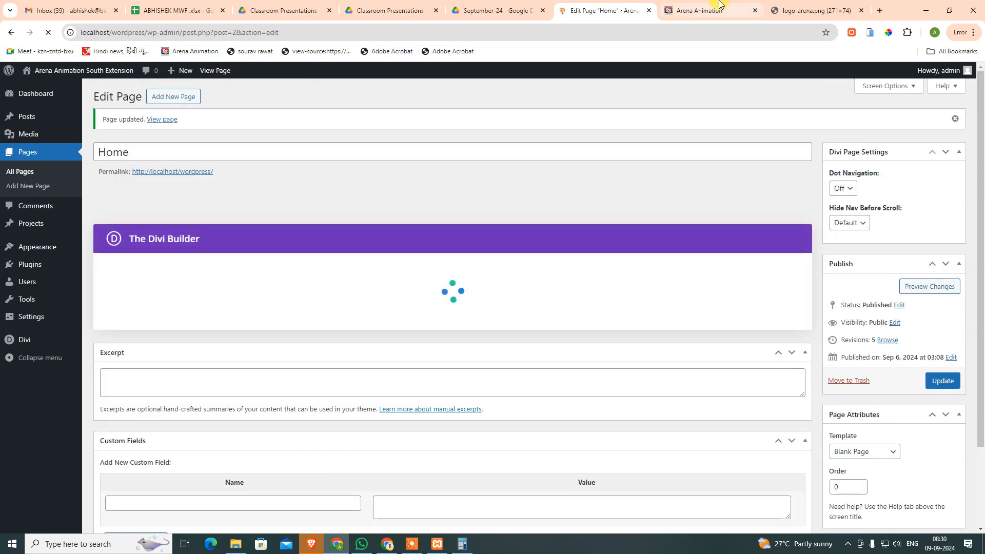
# Step: Close the logo-arena.png browser tab and return to the Home page editor
pyautogui.click(710, 10)
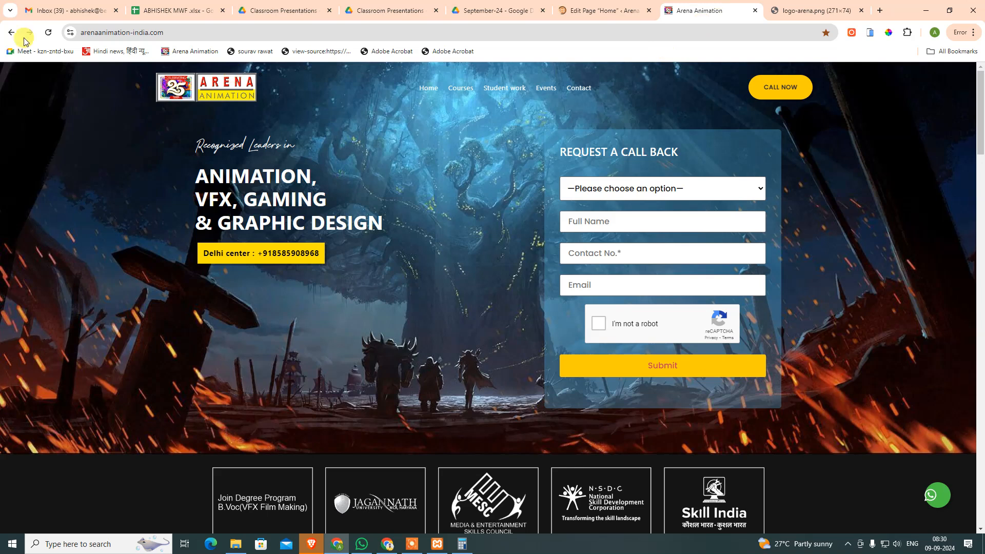
pyautogui.hotkey('ctrl', 'Tab')
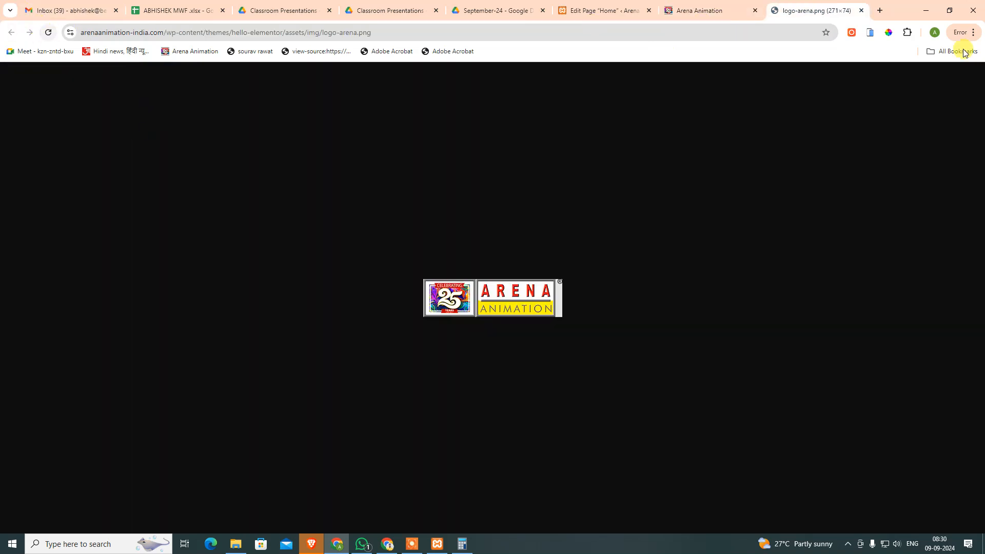
pyautogui.click(861, 10)
pyautogui.click(631, 10)
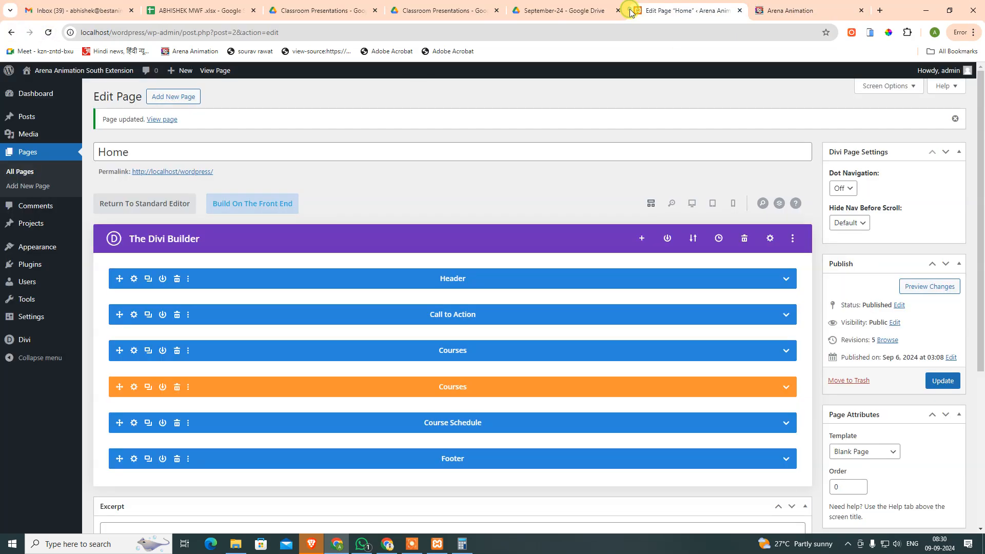
# Step: Open the local homepage in a new tab and examine its layout from the header area down to the footer
pyautogui.moveTo(71, 73)
pyautogui.keyDown('ctrl'); pyautogui.click(37, 86); pyautogui.keyUp('ctrl')
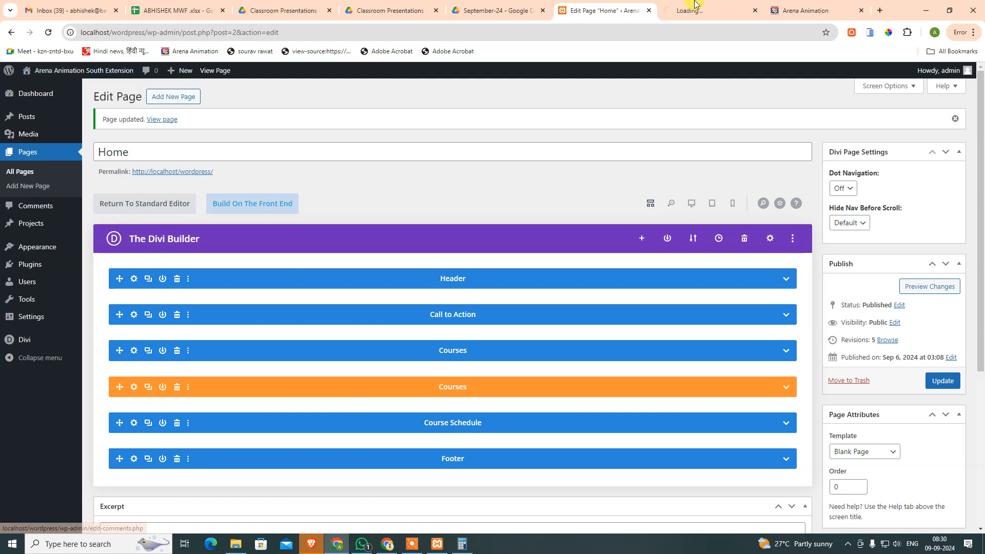
pyautogui.click(686, 5)
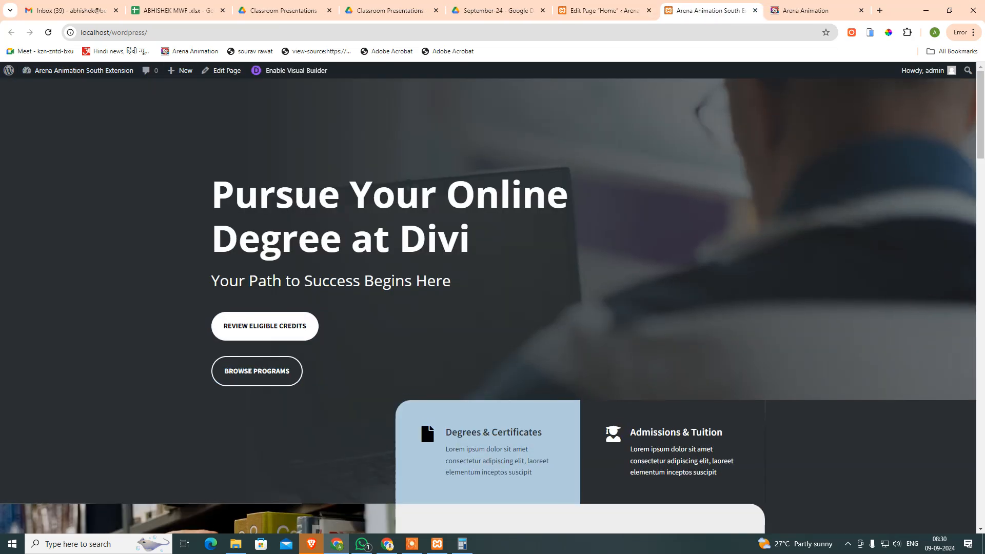
pyautogui.scroll(-20, 492, 306)
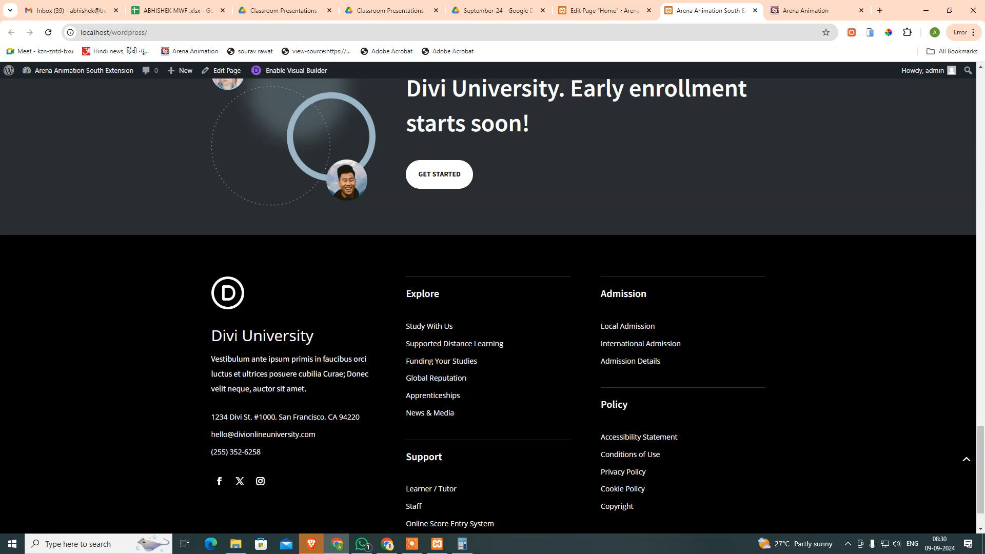
pyautogui.hotkey('ctrl', 'Home')
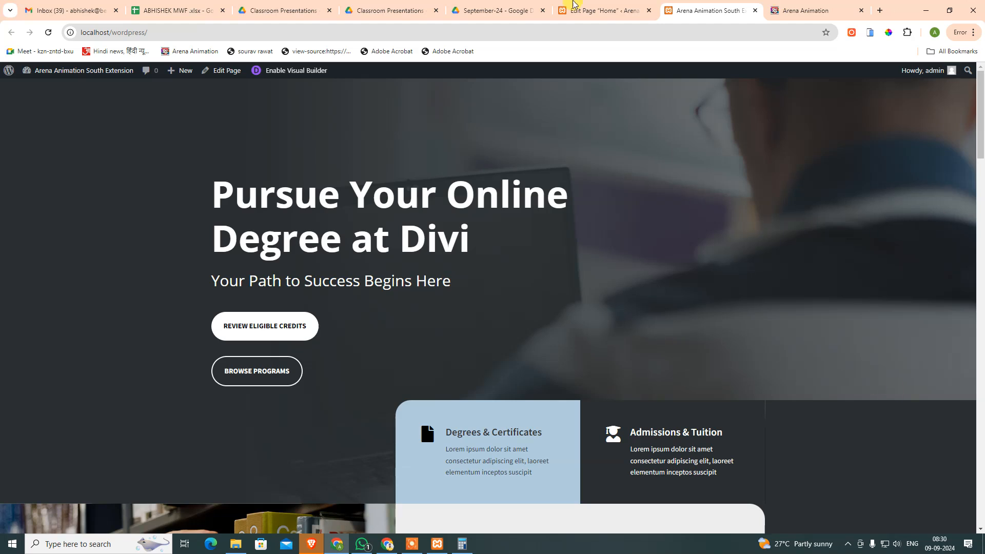
# Step: Expand the Footer section in the Home page's builder and insert a new fullwidth section below it
pyautogui.click(598, 10)
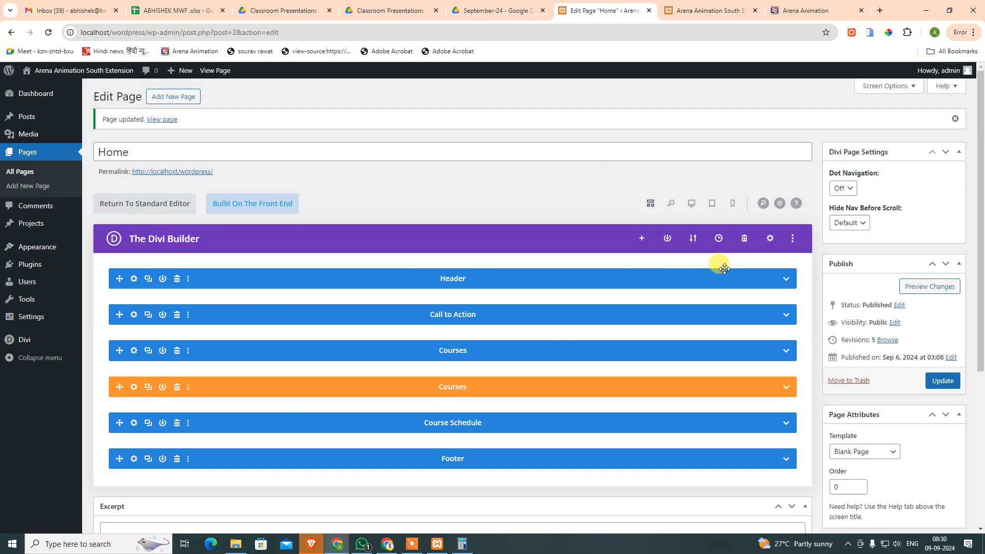
pyautogui.click(785, 279)
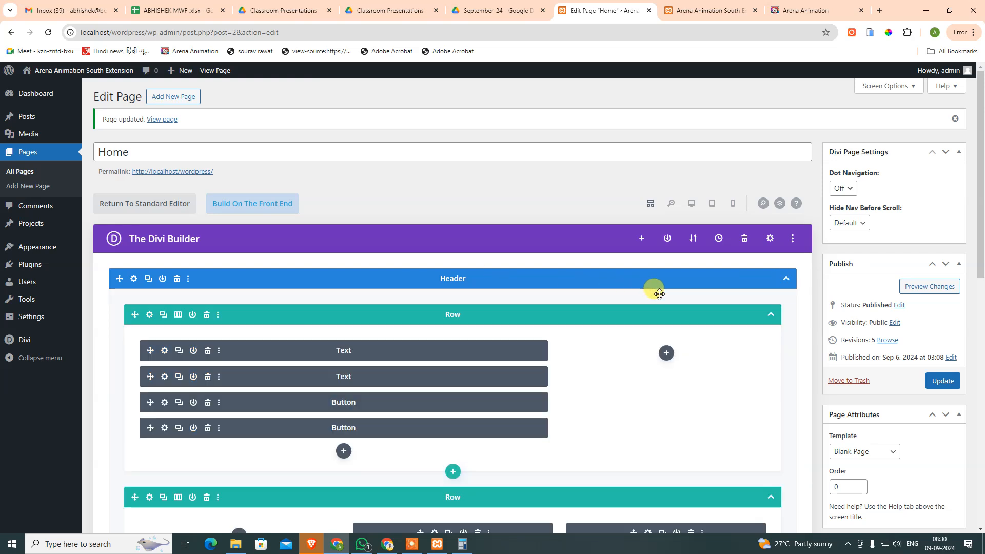
pyautogui.click(785, 278)
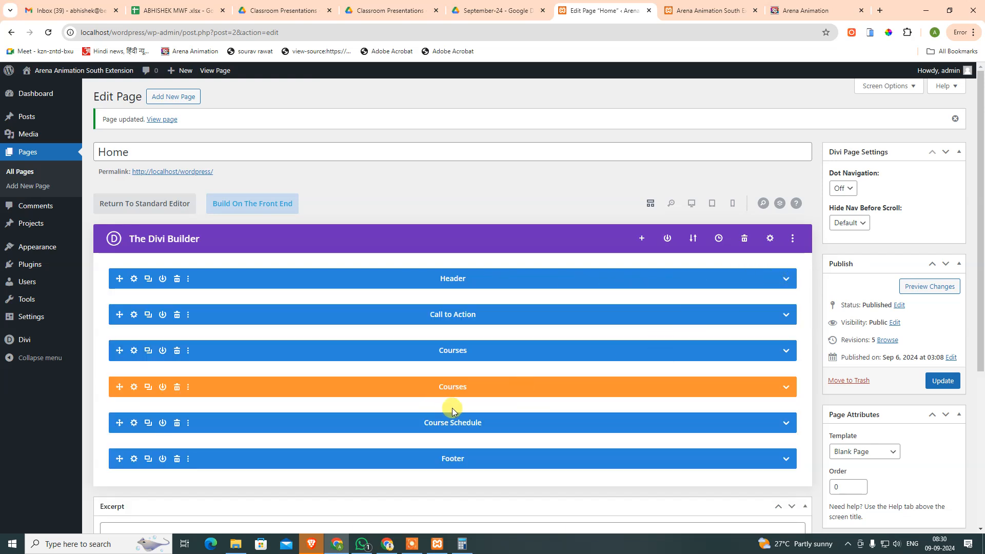
pyautogui.scroll(-2, 454, 407)
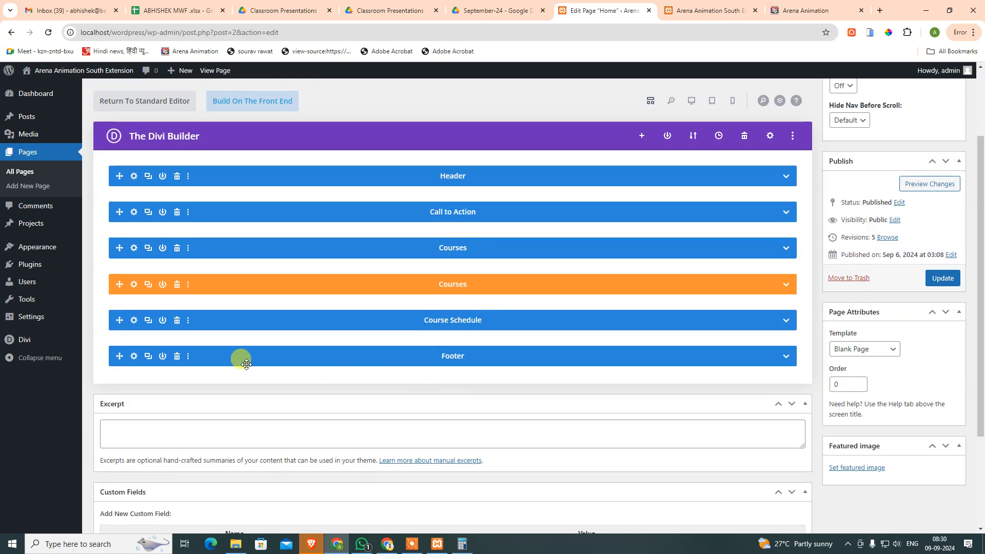
pyautogui.click(781, 358)
pyautogui.scroll(-8, 450, 418)
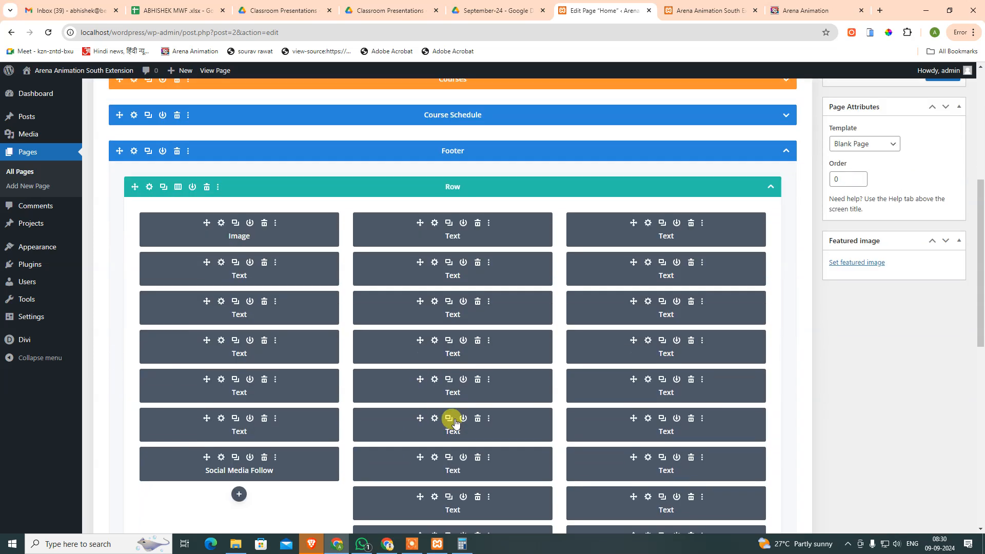
pyautogui.scroll(-4, 460, 444)
pyautogui.click(454, 321)
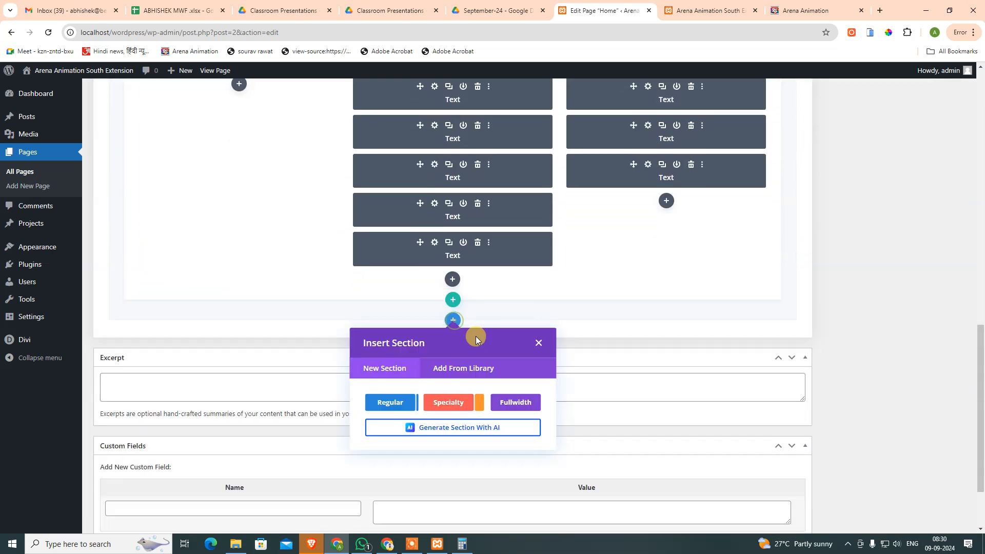
pyautogui.click(512, 404)
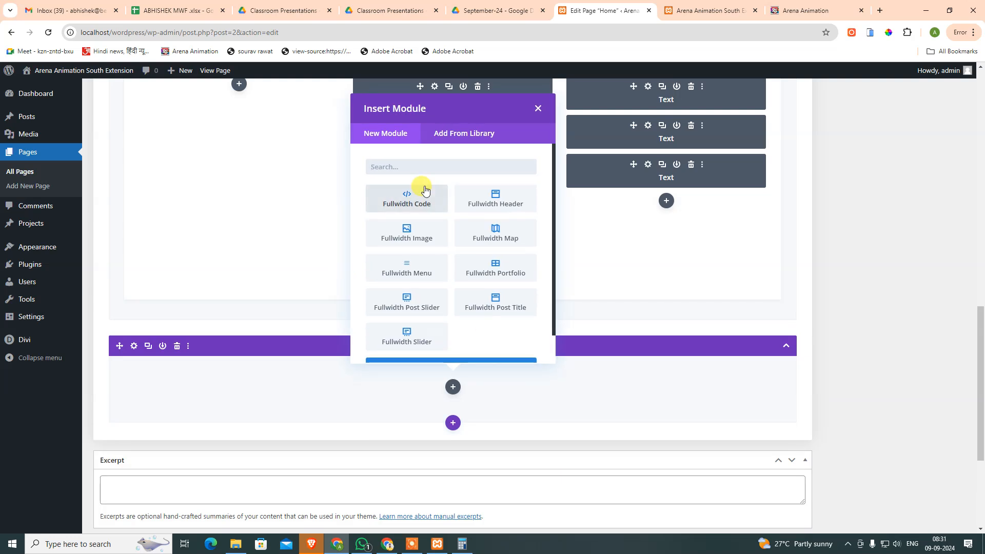
# Step: Add a Fullwidth Menu module to the new section, keep Primary Menu as its menu, and save the module settings
pyautogui.click(430, 276)
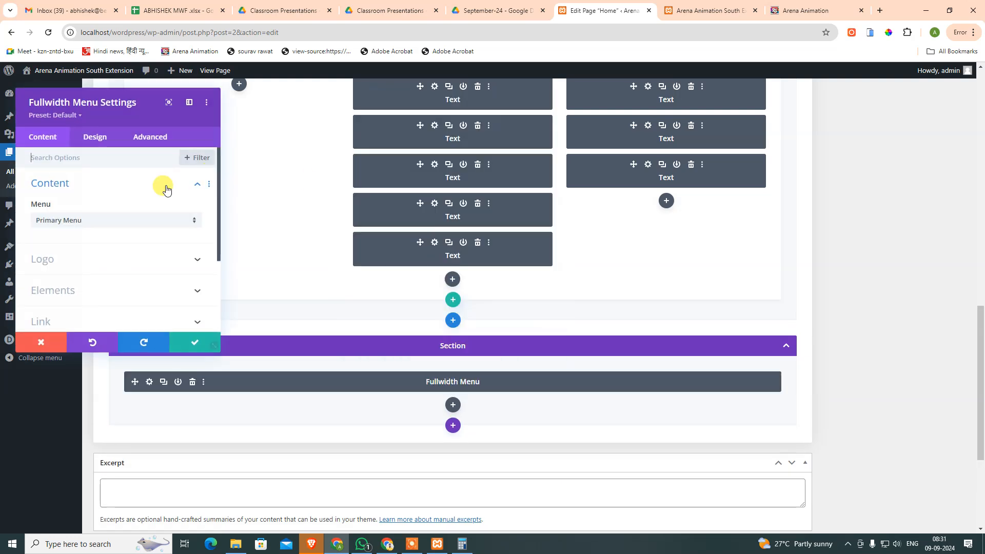
pyautogui.click(128, 221)
pyautogui.click(127, 220)
pyautogui.click(201, 350)
# Step: Collapse the Footer section and the new fullwidth section, and move the fullwidth section above the Header section
pyautogui.scroll(10, 930, 93)
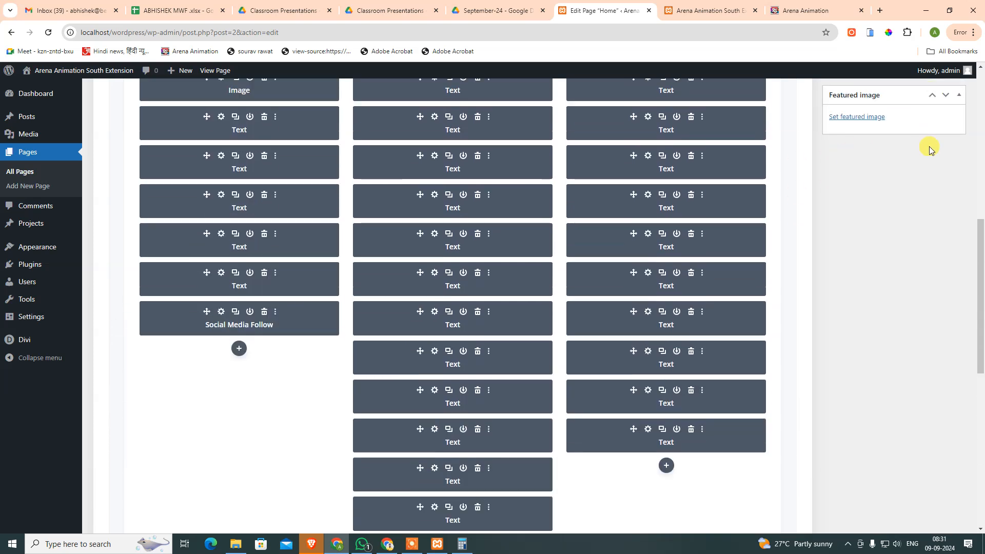
pyautogui.scroll(-8, 499, 411)
pyautogui.scroll(3, 666, 156)
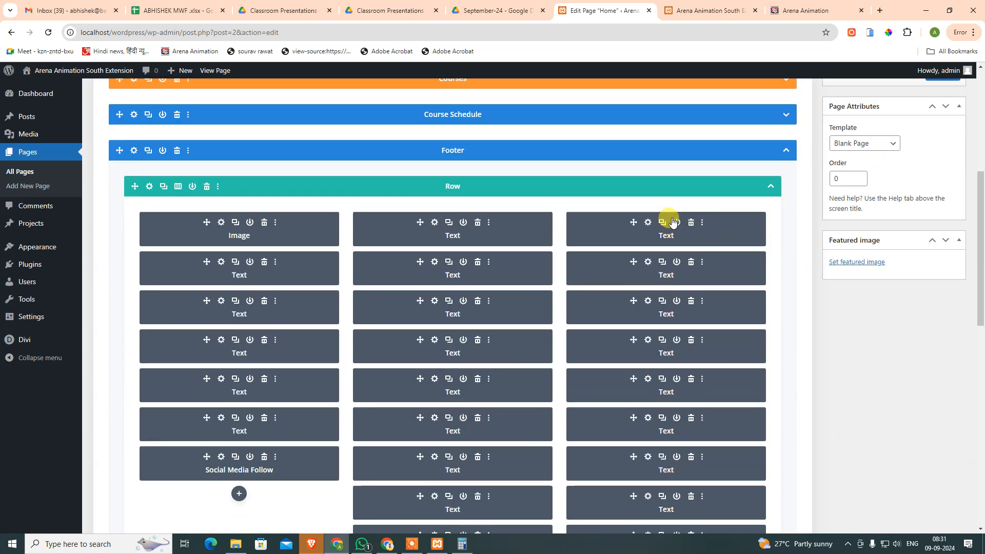
pyautogui.click(786, 154)
pyautogui.scroll(4, 356, 444)
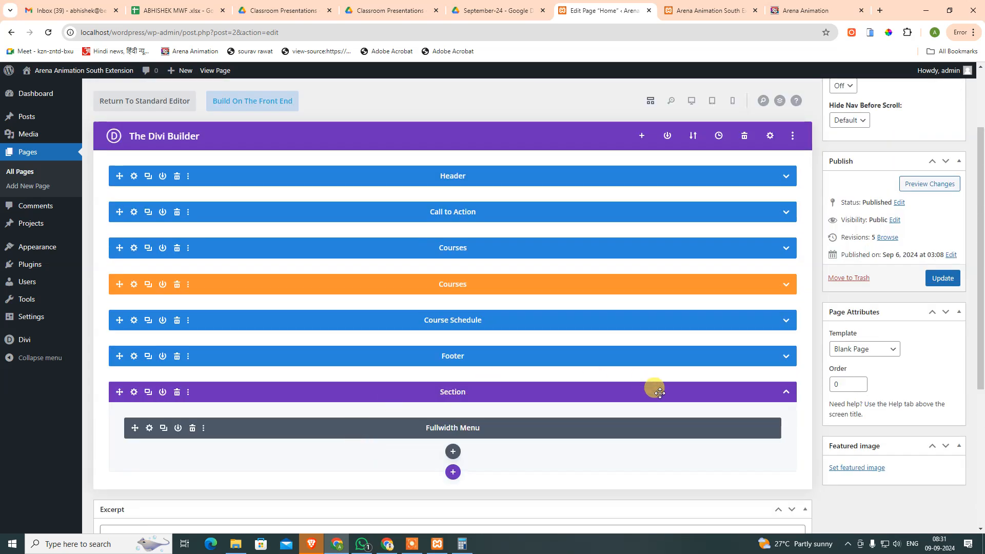
pyautogui.click(785, 392)
pyautogui.moveTo(471, 393); pyautogui.dragTo(441, 176)
# Step: Rename the fullwidth section above Header as "Navbar" and update the Home page
pyautogui.doubleClick(442, 177)
pyautogui.write('Nav')
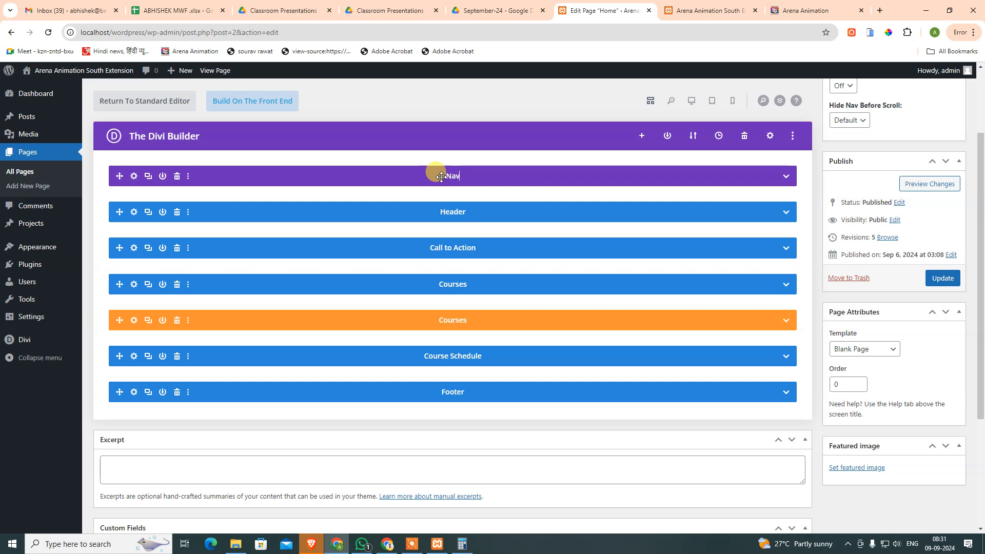
pyautogui.write('bar')
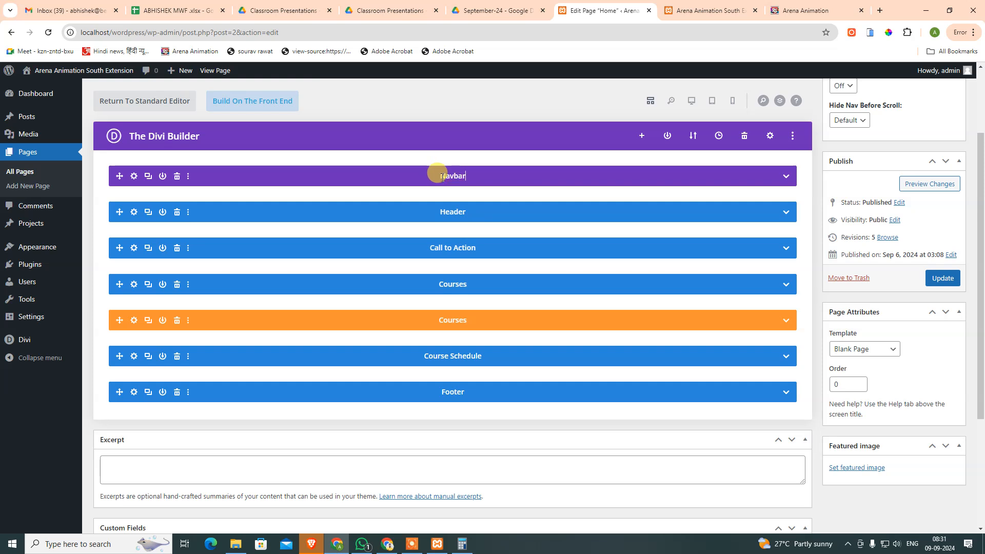
pyautogui.click(942, 279)
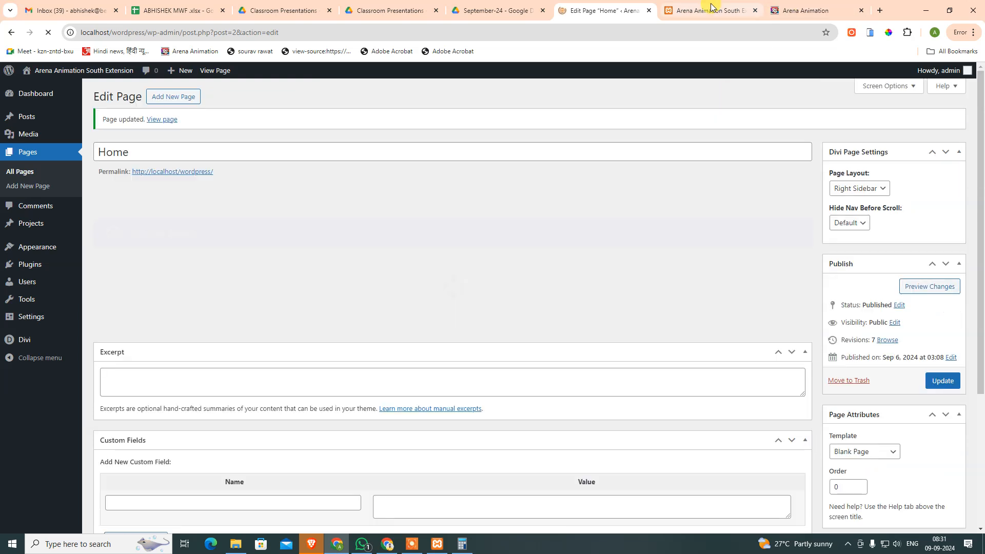
# Step: Reload the local homepage and examine the new navigation bar and the end of the page
pyautogui.click(710, 7)
pyautogui.click(46, 32)
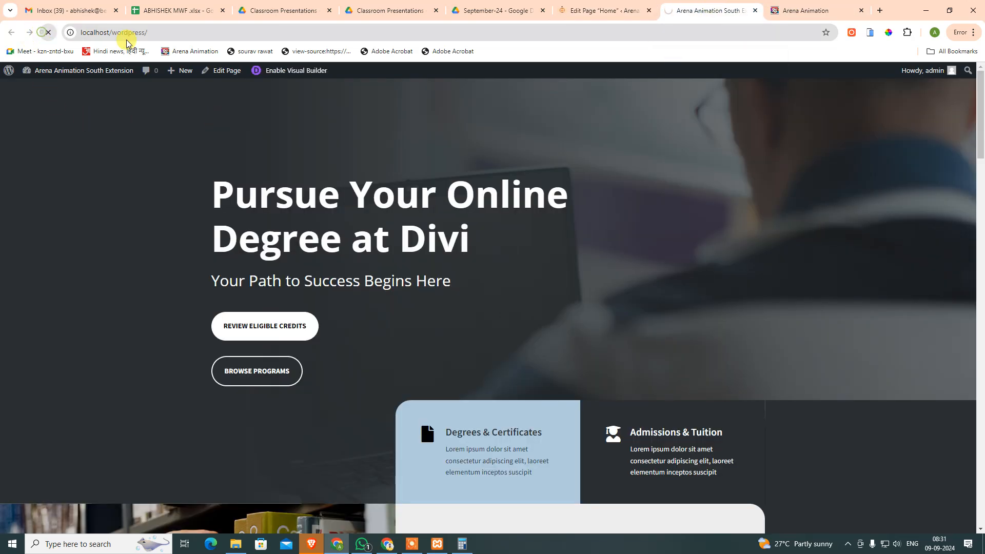
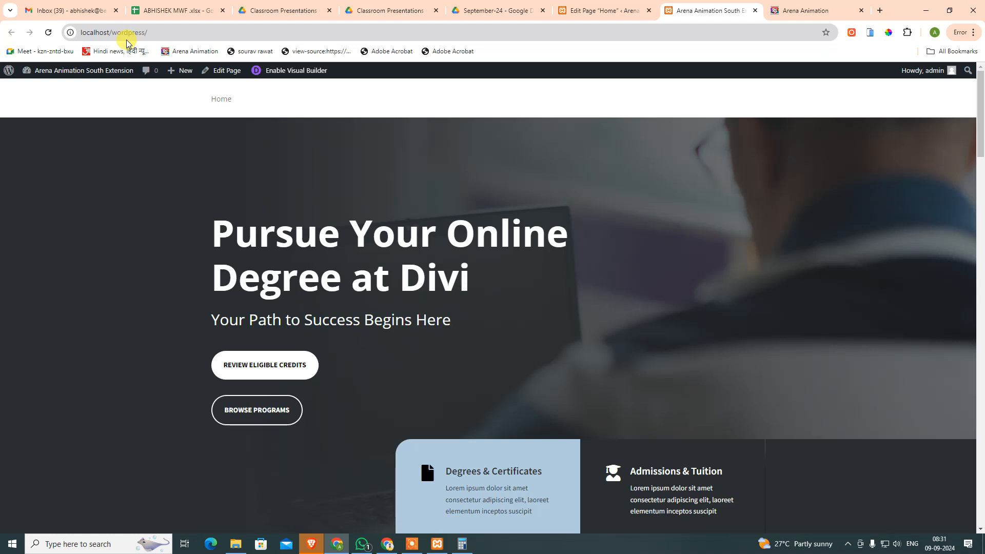
pyautogui.hotkey('ctrl', 'End')
pyautogui.hotkey('ctrl', 'Home')
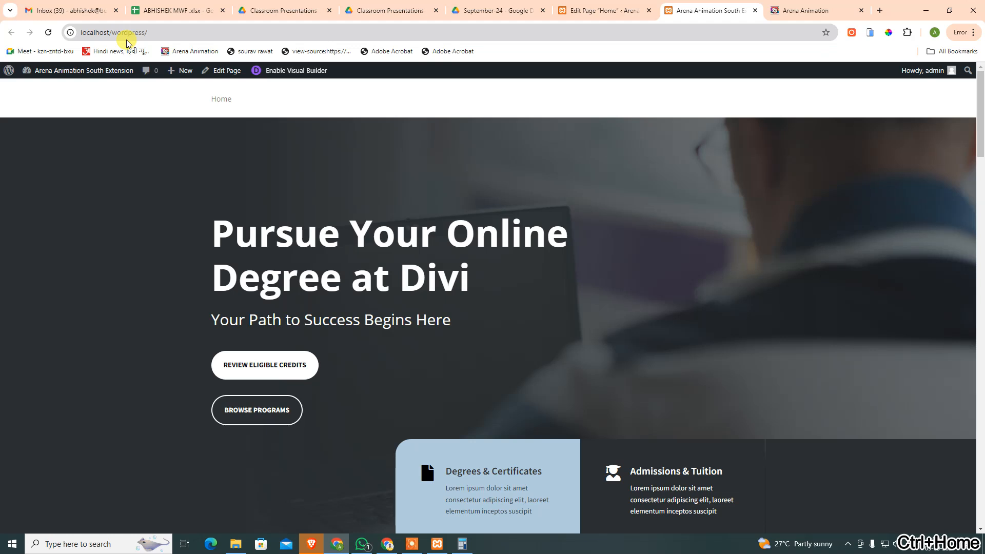
# Step: Set logo-arena.png from the media library as the logo of the Navbar section's Fullwidth Menu and save the module
pyautogui.click(602, 7)
pyautogui.click(787, 277)
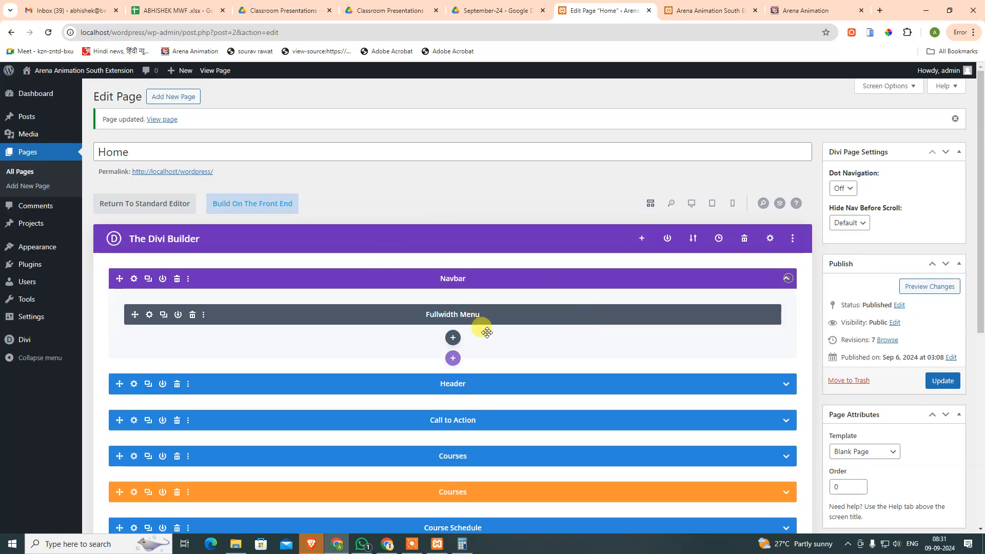
pyautogui.click(150, 315)
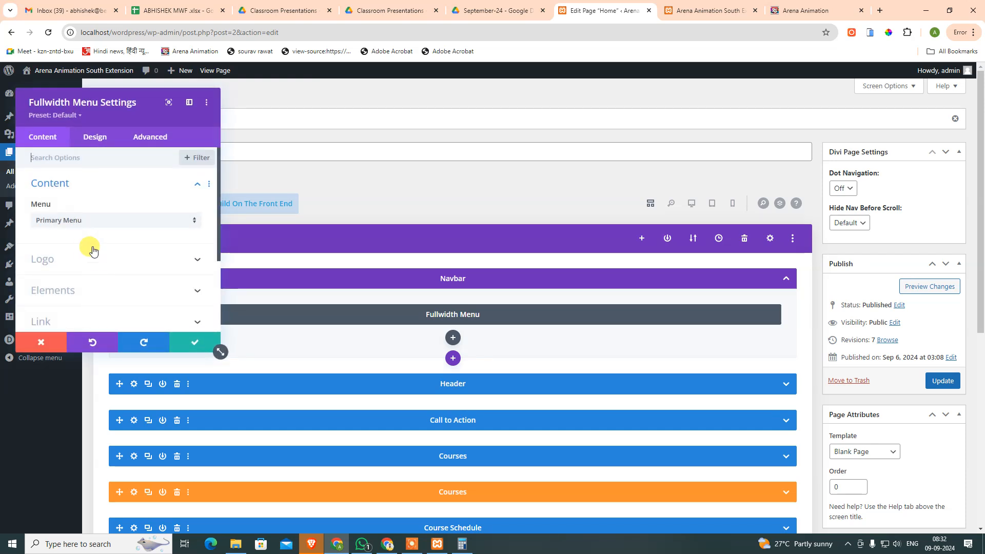
pyautogui.click(101, 262)
pyautogui.click(120, 236)
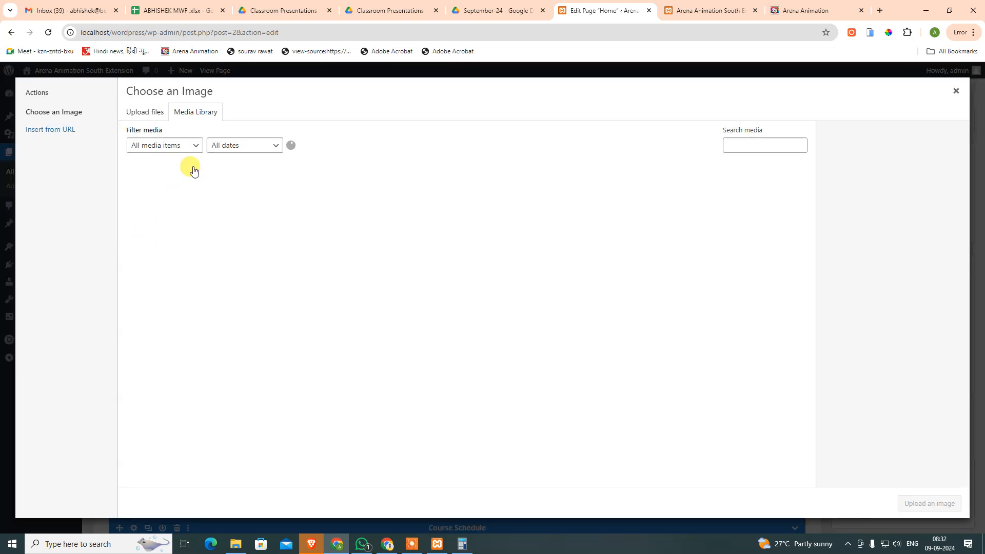
pyautogui.click(162, 208)
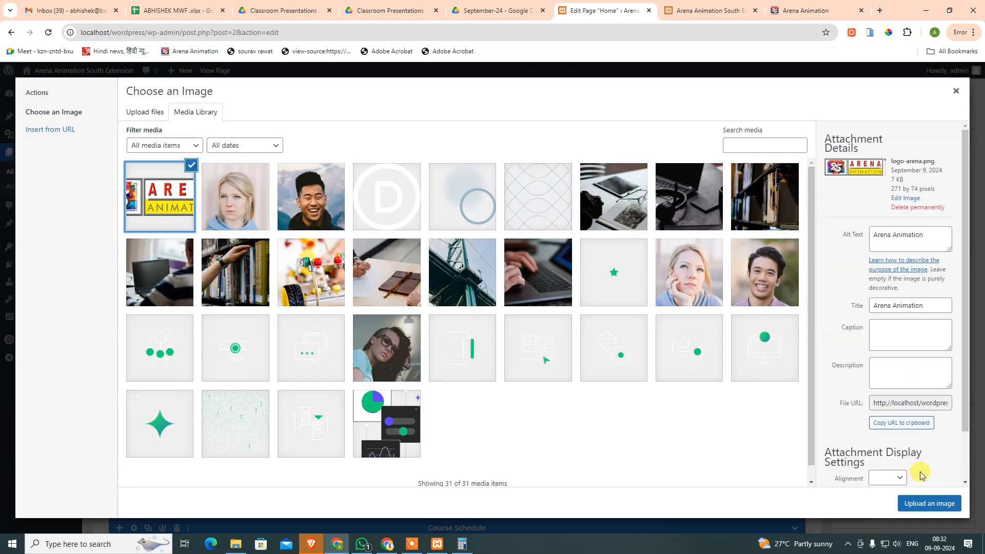
pyautogui.click(926, 502)
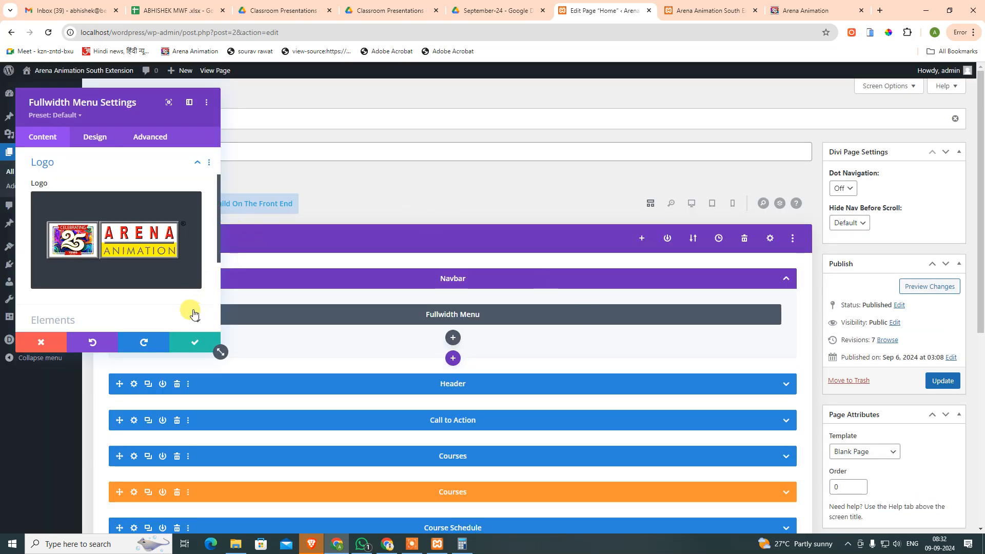
pyautogui.click(194, 342)
# Step: Update the Home page and reload the local homepage to check the logo in the navigation bar
pyautogui.click(942, 382)
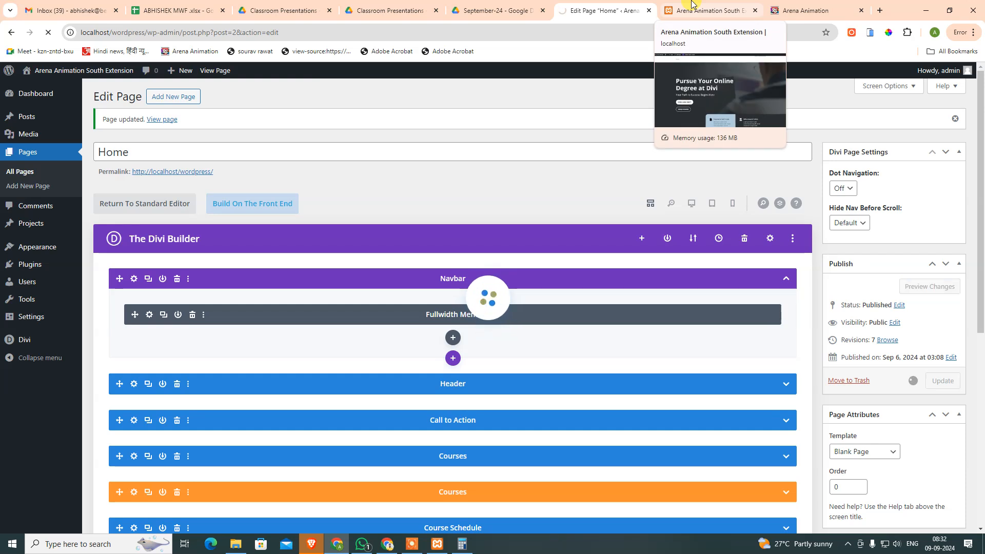
pyautogui.click(692, 5)
pyautogui.click(53, 37)
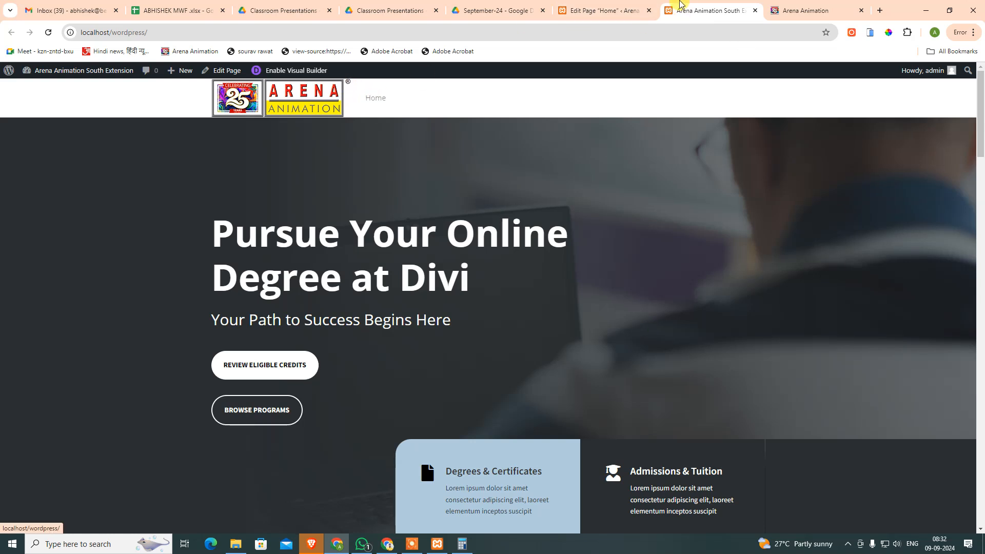
# Step: Examine the Navbar Fullwidth Menu's logo, elements and layout options, including the available layout styles and the fullwidth menu links option
pyautogui.click(605, 10)
pyautogui.click(147, 314)
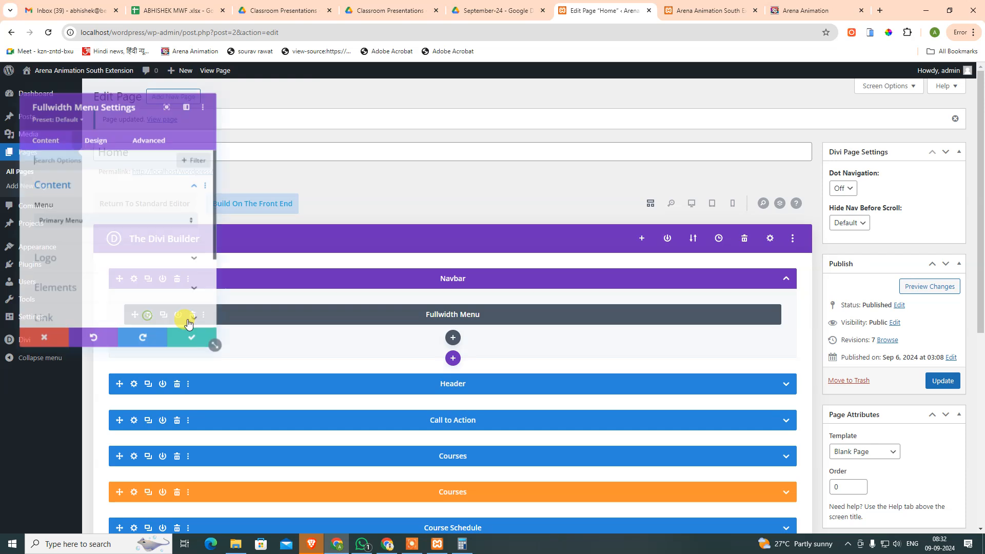
pyautogui.click(109, 257)
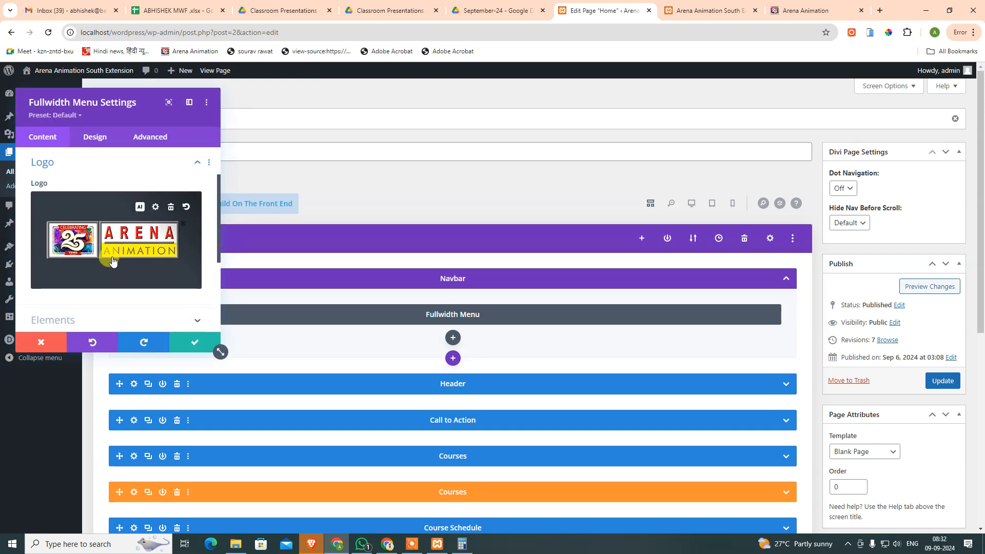
pyautogui.scroll(-2, 123, 257)
pyautogui.click(100, 219)
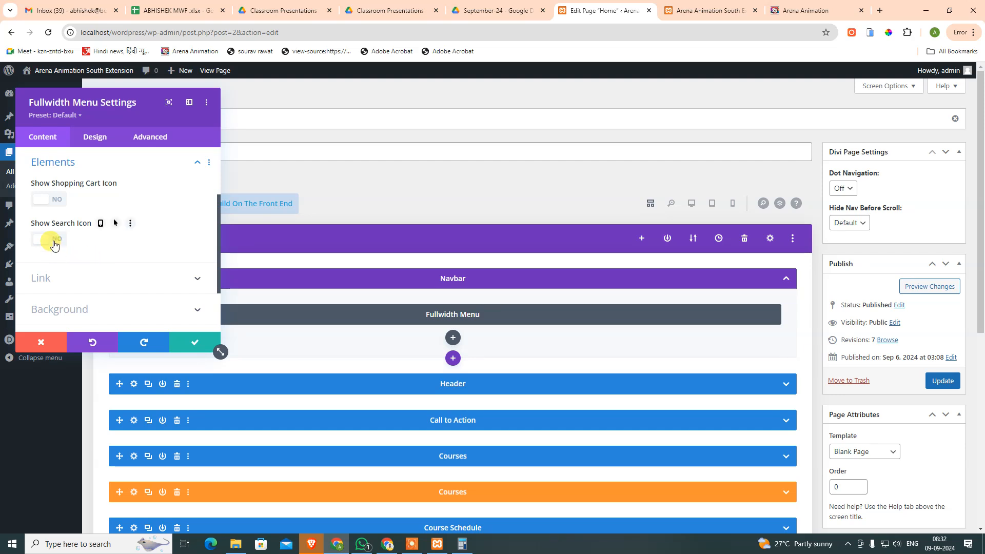
pyautogui.scroll(-2, 125, 279)
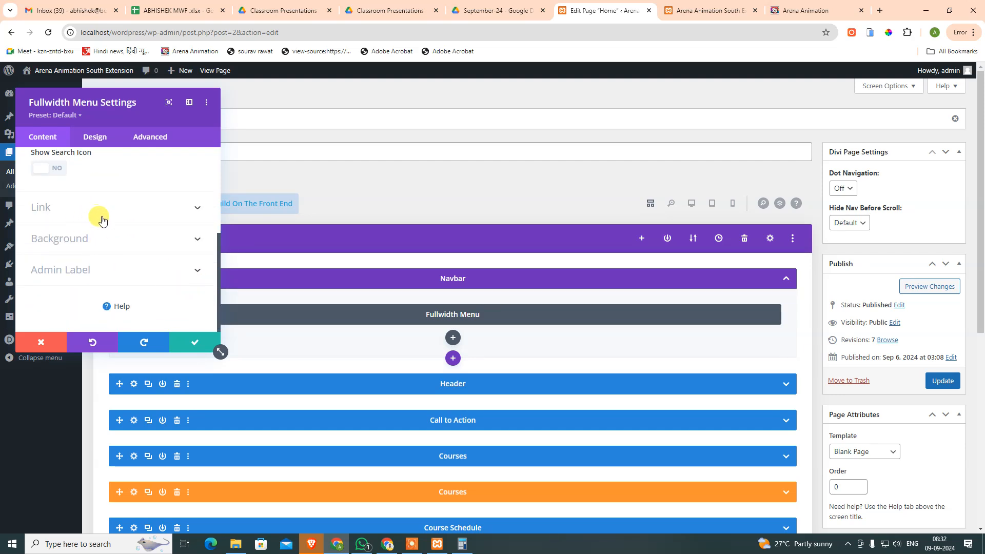
pyautogui.click(95, 136)
pyautogui.click(107, 184)
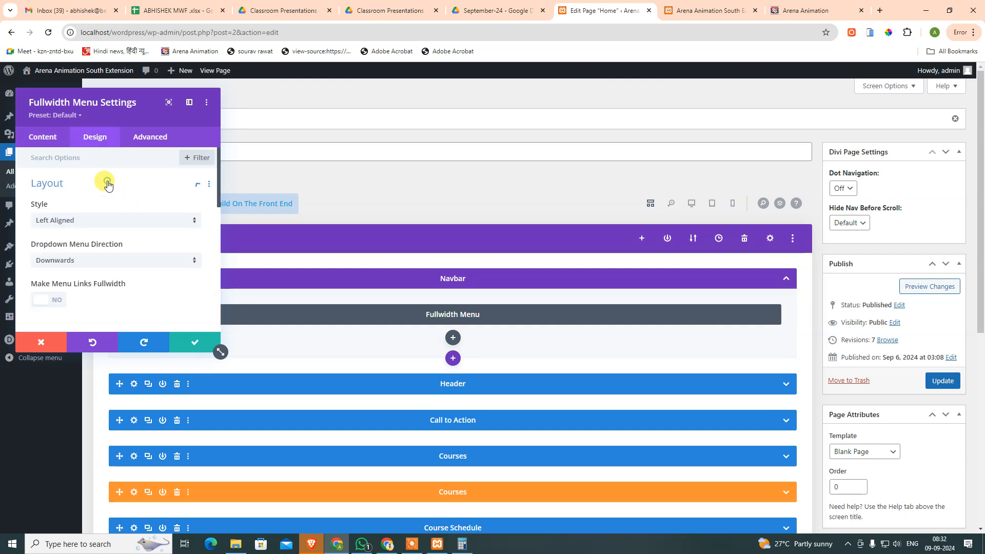
pyautogui.click(82, 222)
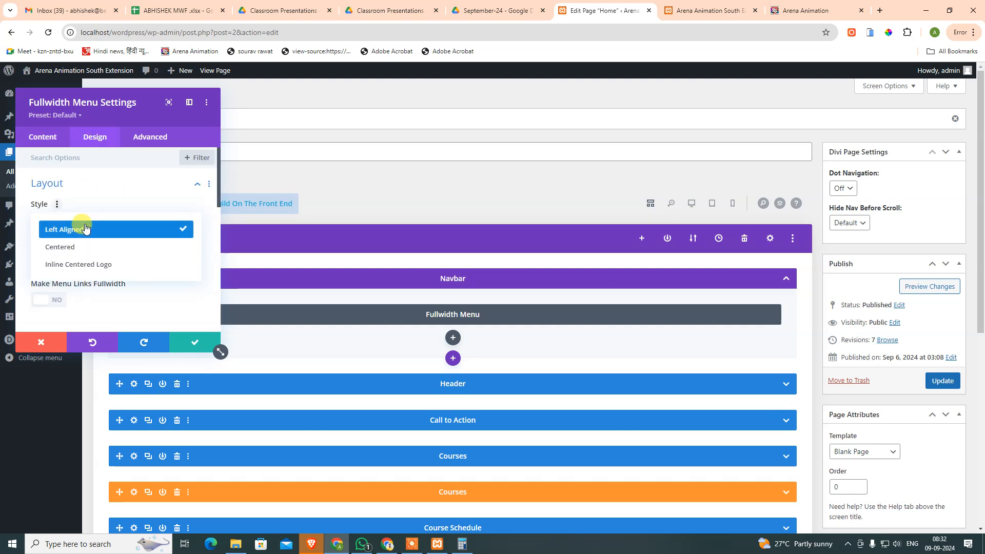
pyautogui.click(112, 201)
pyautogui.scroll(-2, 103, 259)
pyautogui.scroll(-1, 105, 267)
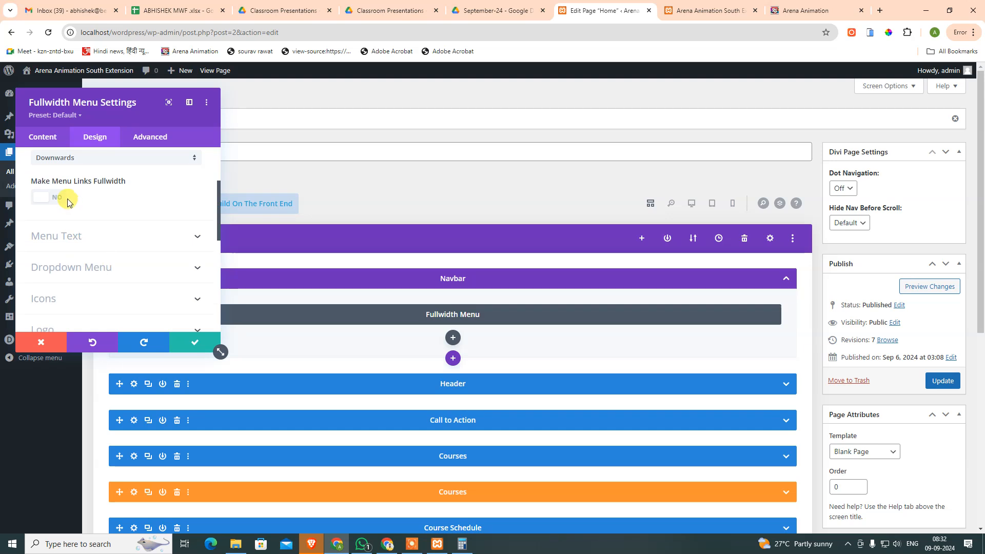
# Step: Open amazon.in in a new browser tab to view its navigation bar as a reference
pyautogui.click(720, 18)
pyautogui.click(592, 18)
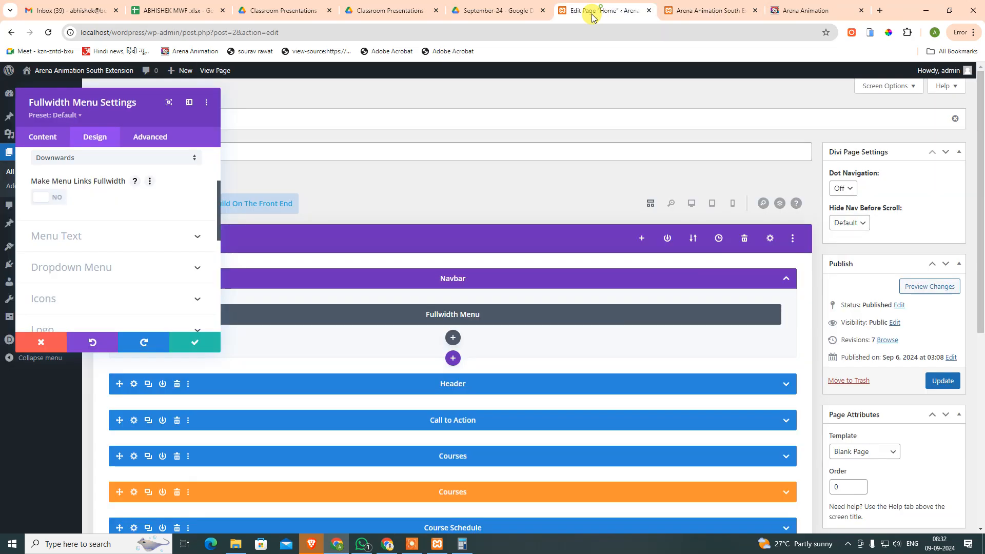
pyautogui.click(879, 12)
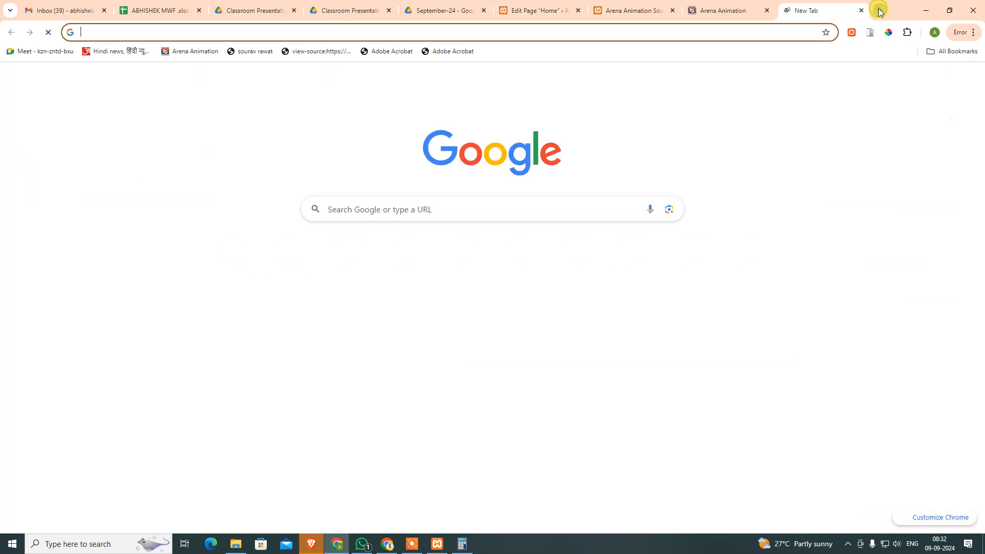
pyautogui.write('amazon.in')
pyautogui.press('Return')
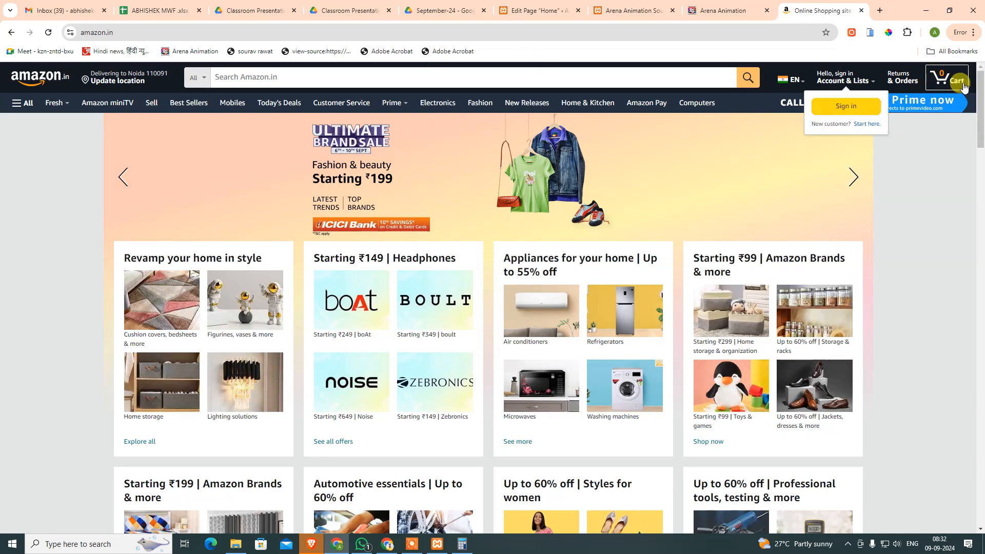
# Step: Set the Fullwidth Menu's text alignment to right, save the module and update the Home page
pyautogui.click(539, 10)
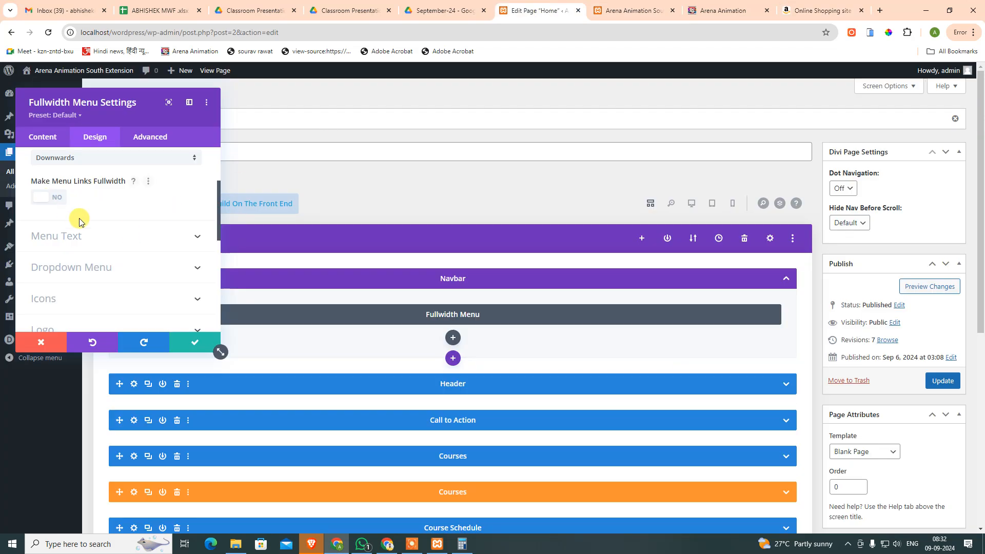
pyautogui.scroll(3, 92, 226)
pyautogui.click(153, 197)
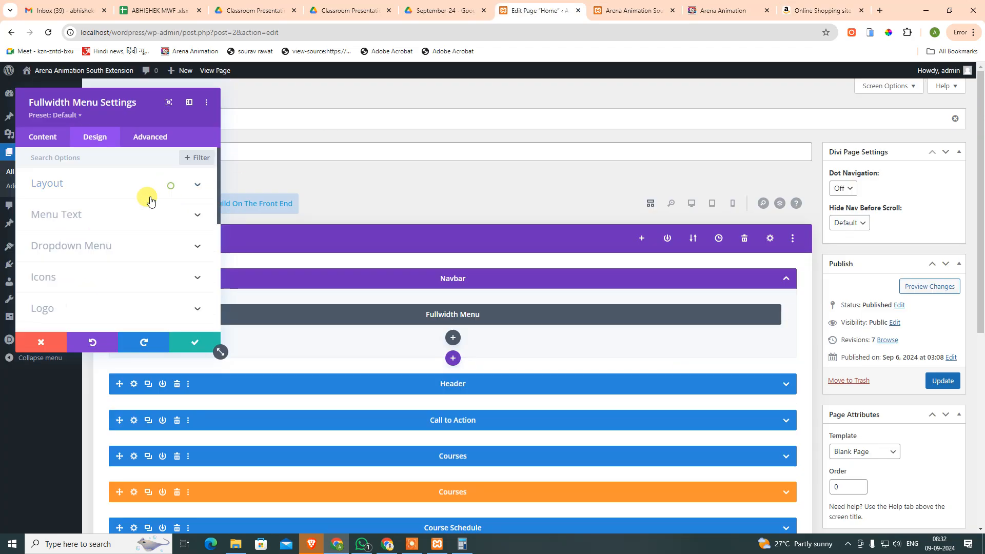
pyautogui.click(95, 213)
pyautogui.scroll(-2, 124, 259)
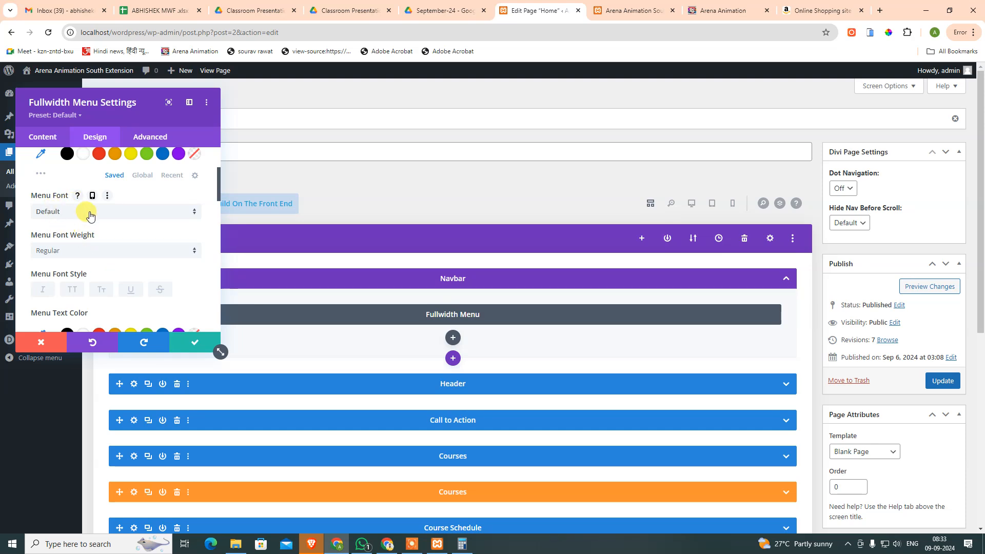
pyautogui.scroll(-2, 84, 221)
pyautogui.scroll(-10, 92, 242)
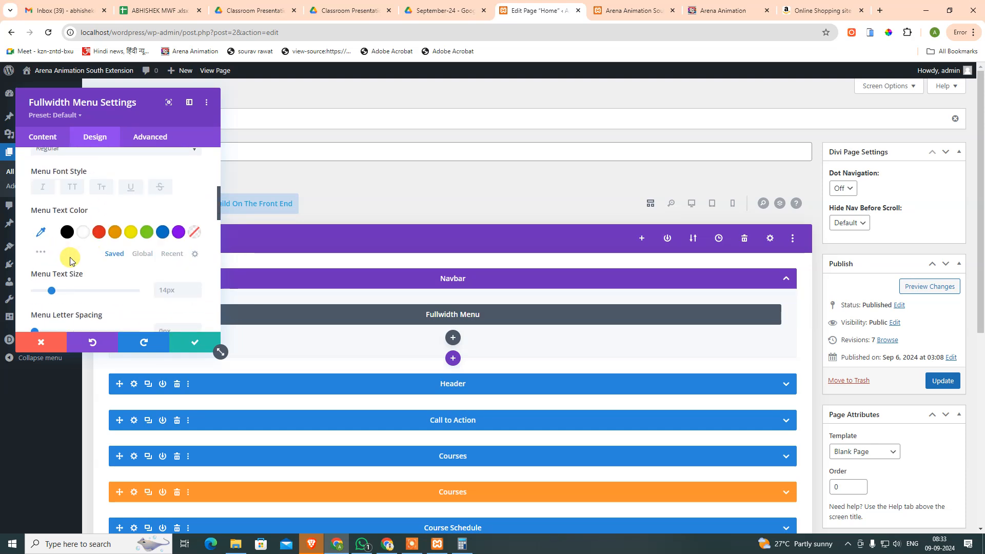
pyautogui.scroll(-2, 76, 272)
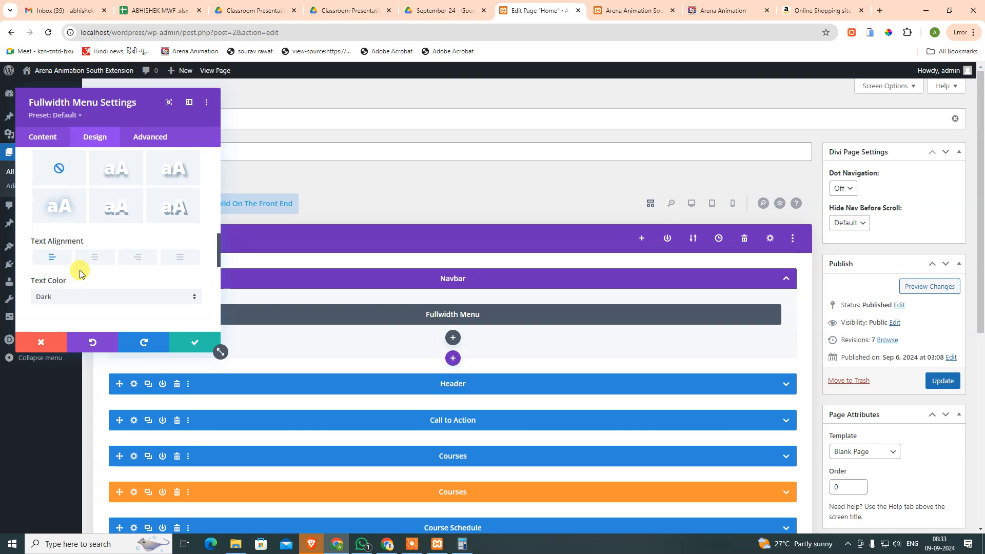
pyautogui.click(136, 257)
pyautogui.click(183, 347)
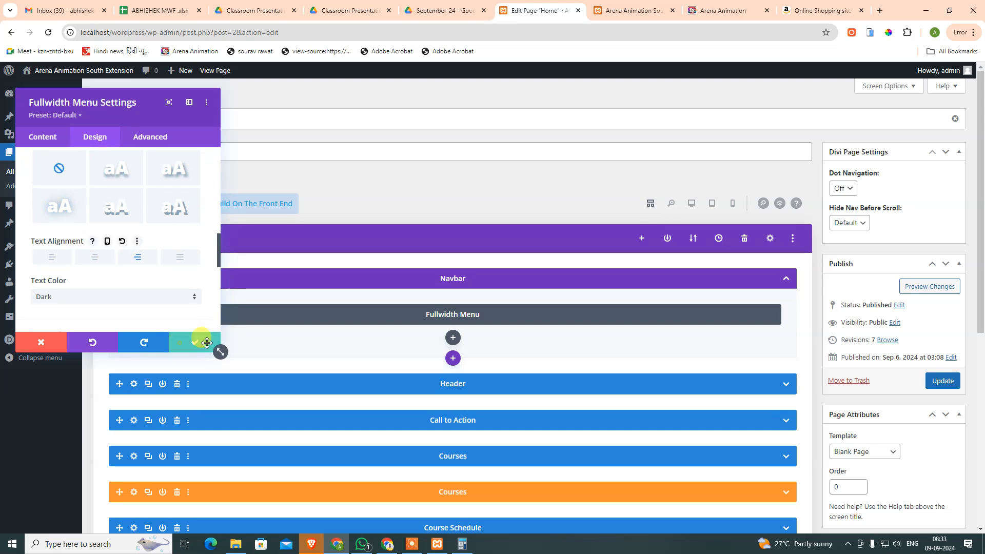
pyautogui.click(943, 381)
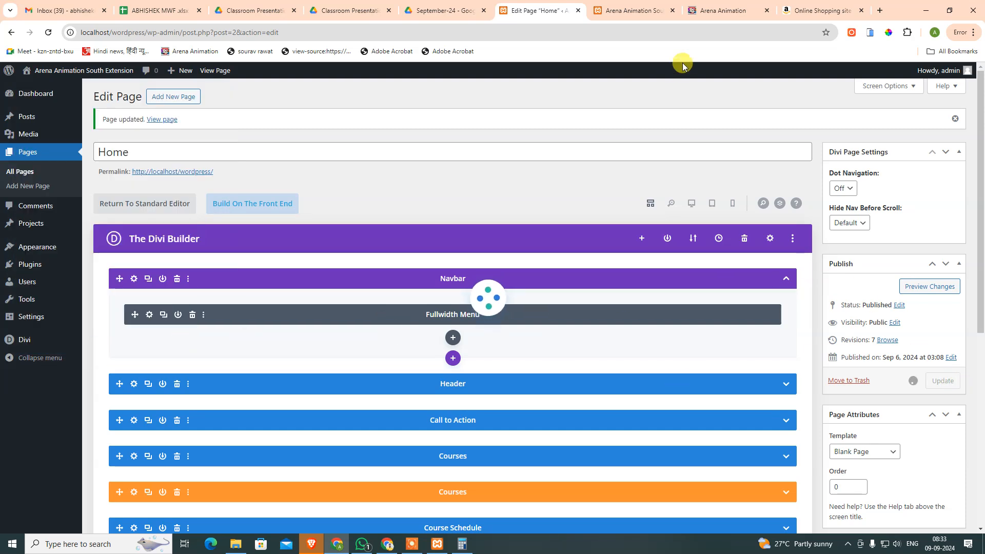
# Step: Reload the local homepage and examine the menu link's alignment and the page sections down to the footer
pyautogui.click(645, 4)
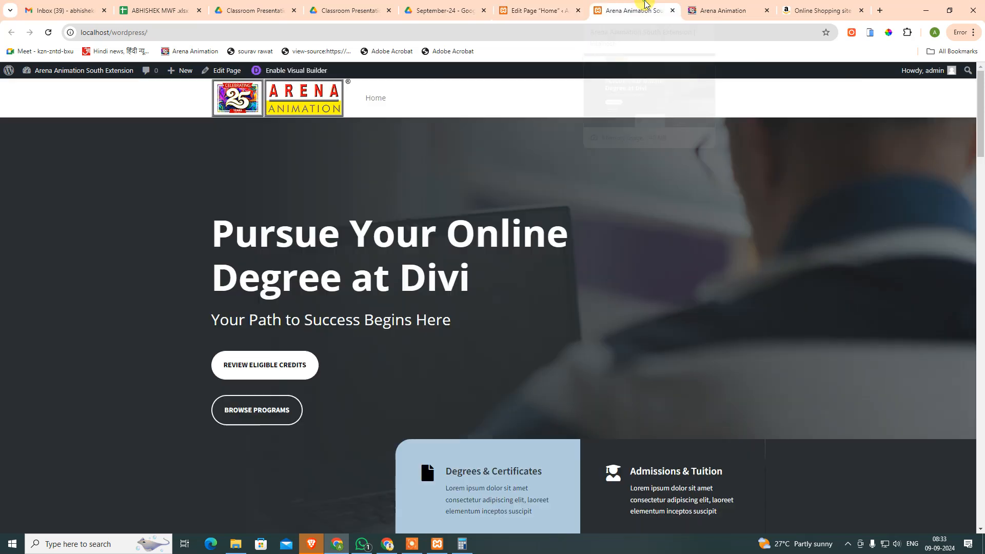
pyautogui.click(52, 37)
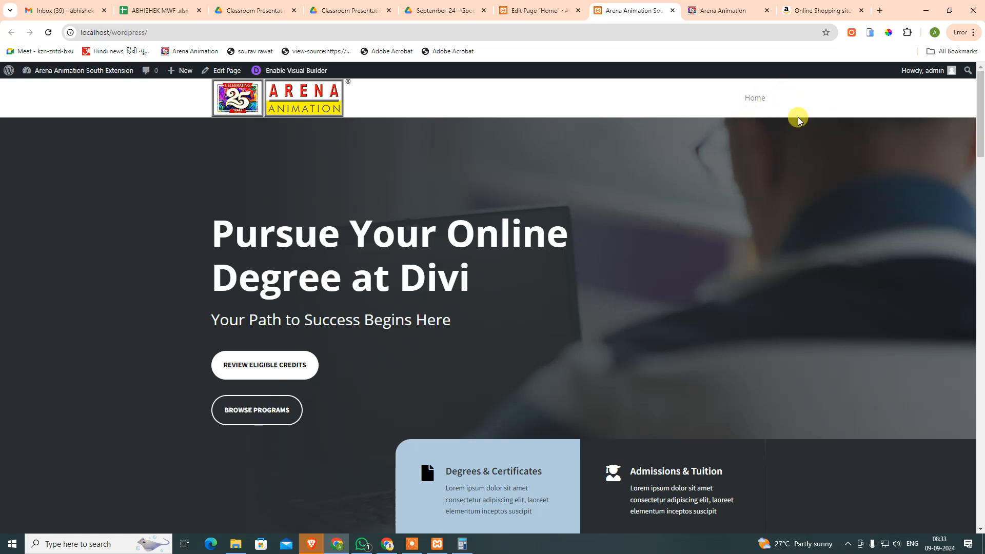
pyautogui.scroll(-10, 776, 202)
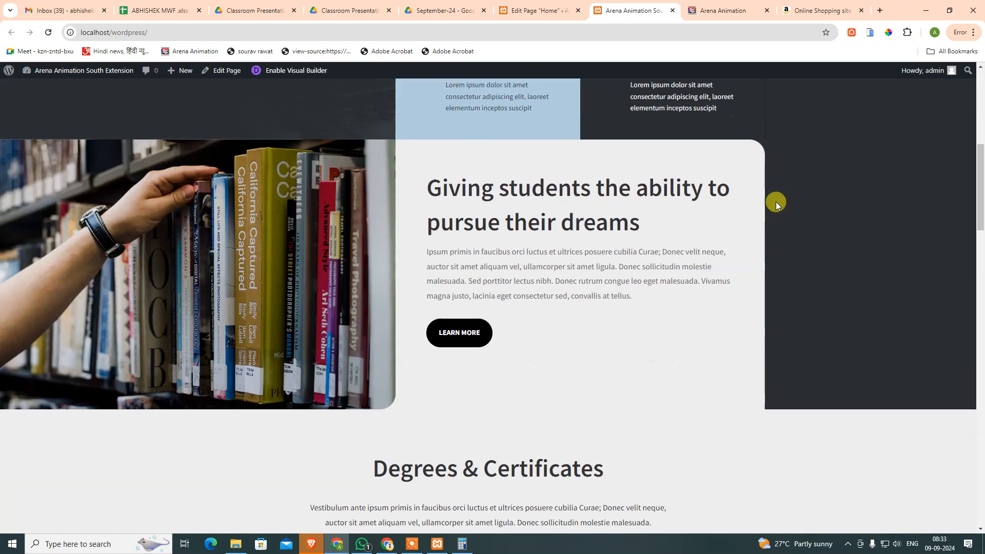
pyautogui.scroll(-15, 775, 201)
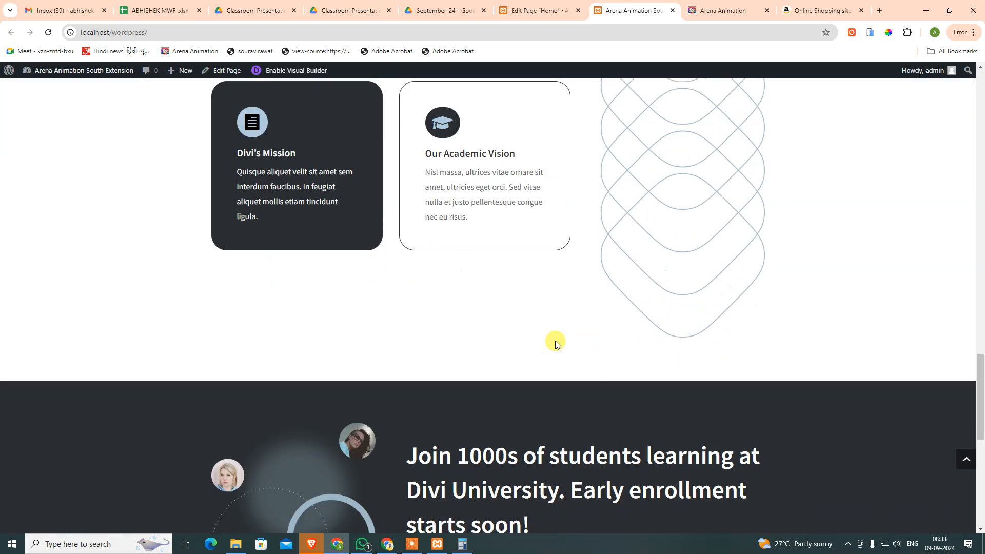
pyautogui.scroll(-6, 555, 341)
pyautogui.scroll(10, 565, 277)
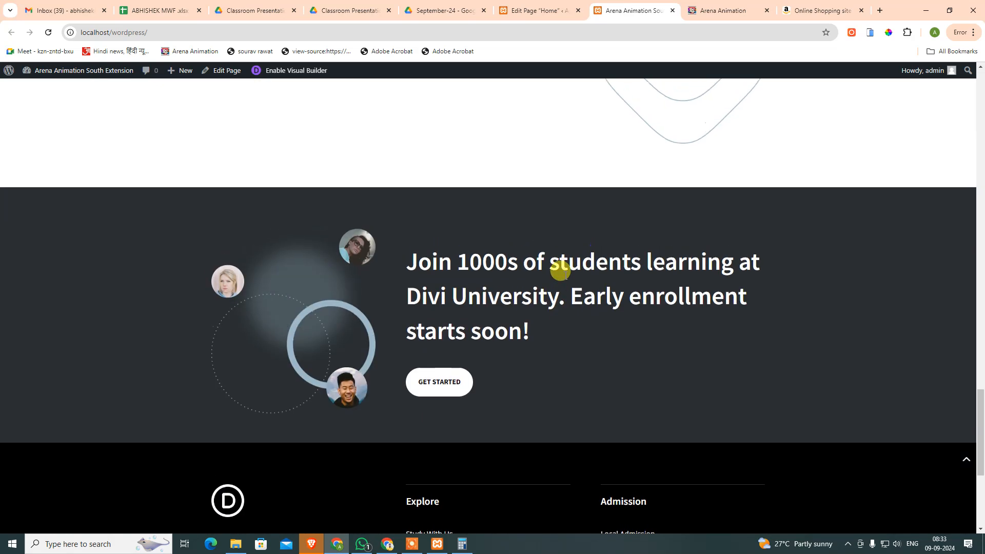
pyautogui.scroll(12, 562, 272)
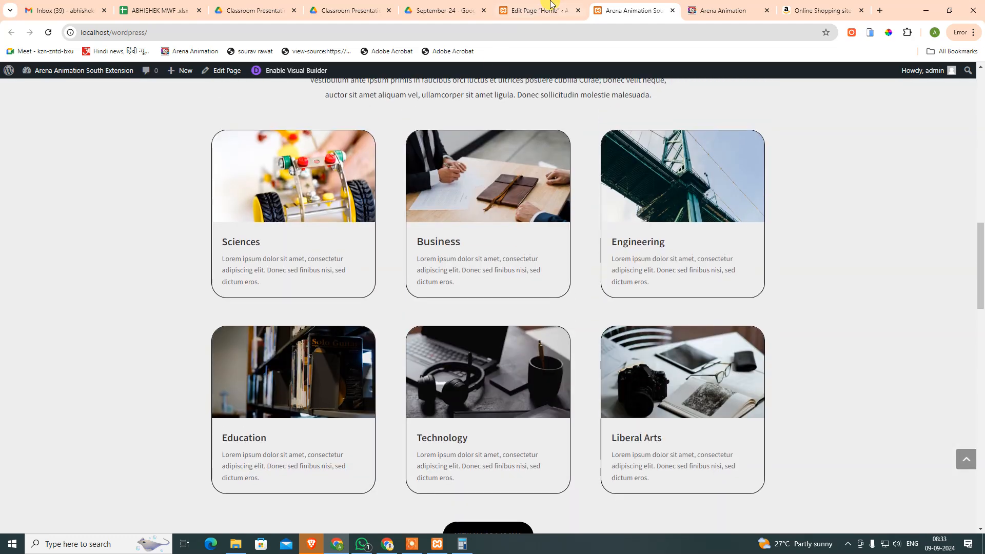
# Step: Add a new page with the Divi Builder, start building it from scratch and dismiss the row insertion
pyautogui.click(553, 4)
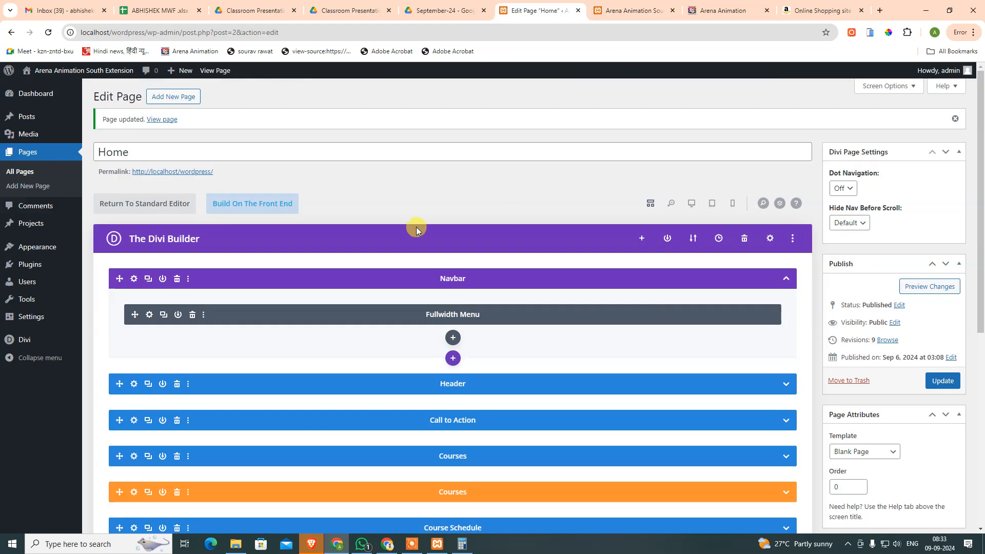
pyautogui.click(18, 188)
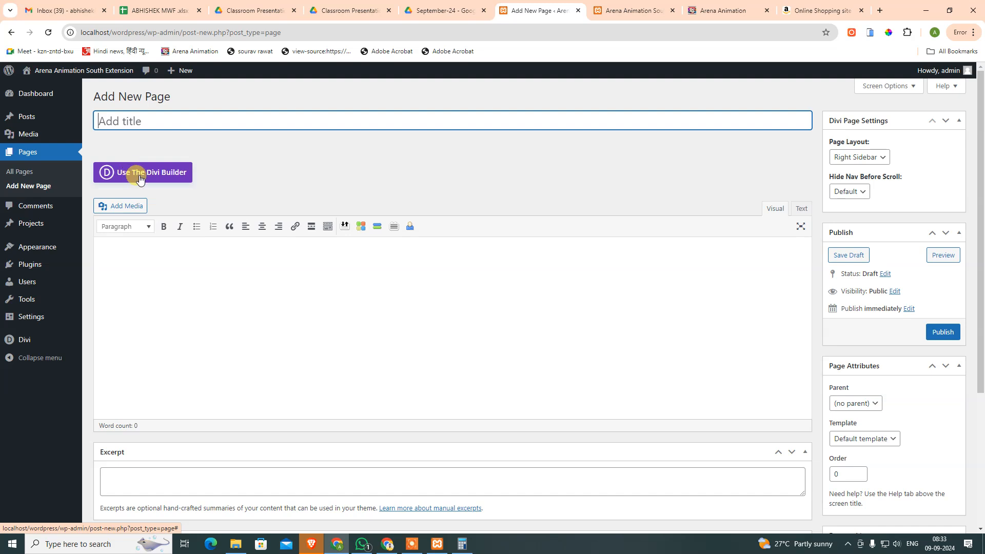
pyautogui.click(139, 178)
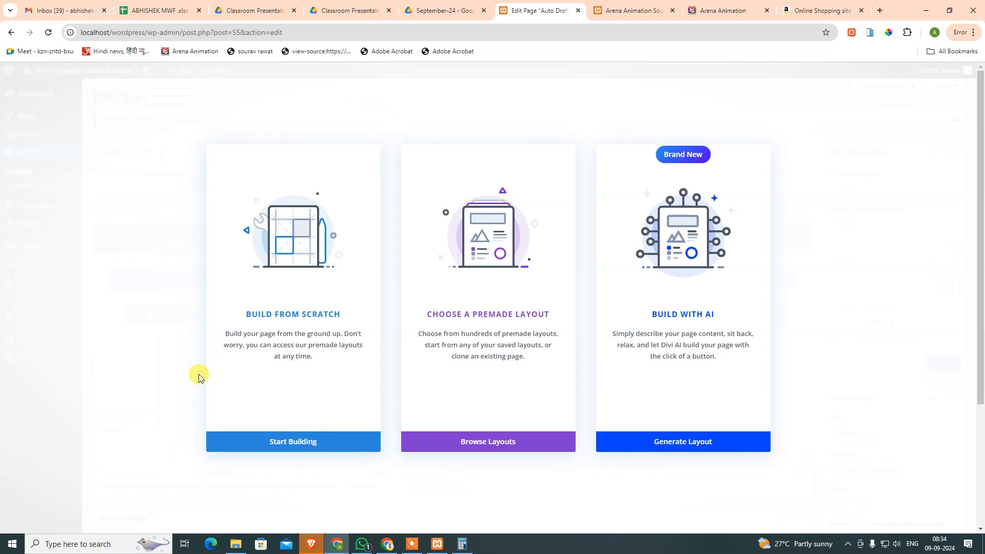
pyautogui.click(314, 444)
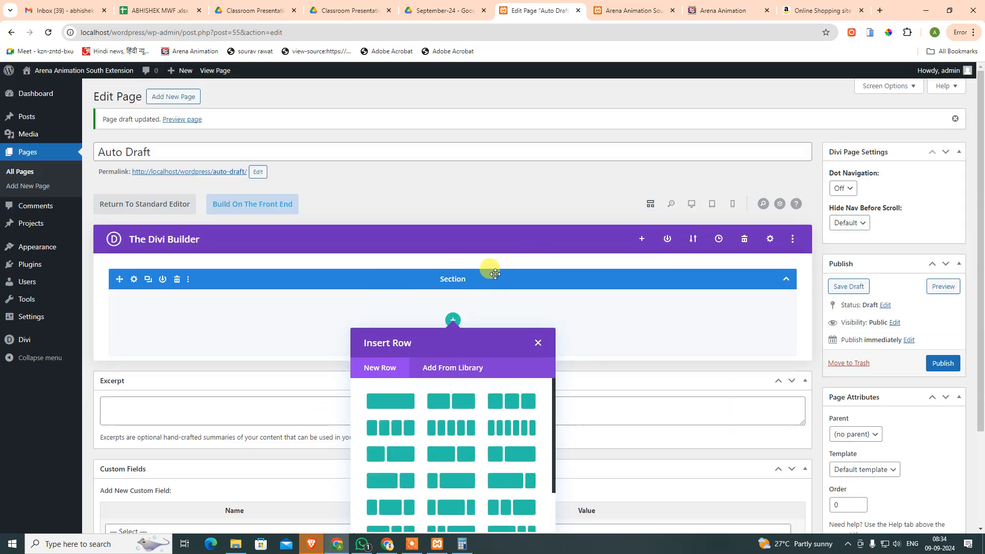
pyautogui.click(537, 198)
pyautogui.click(742, 238)
pyautogui.click(712, 355)
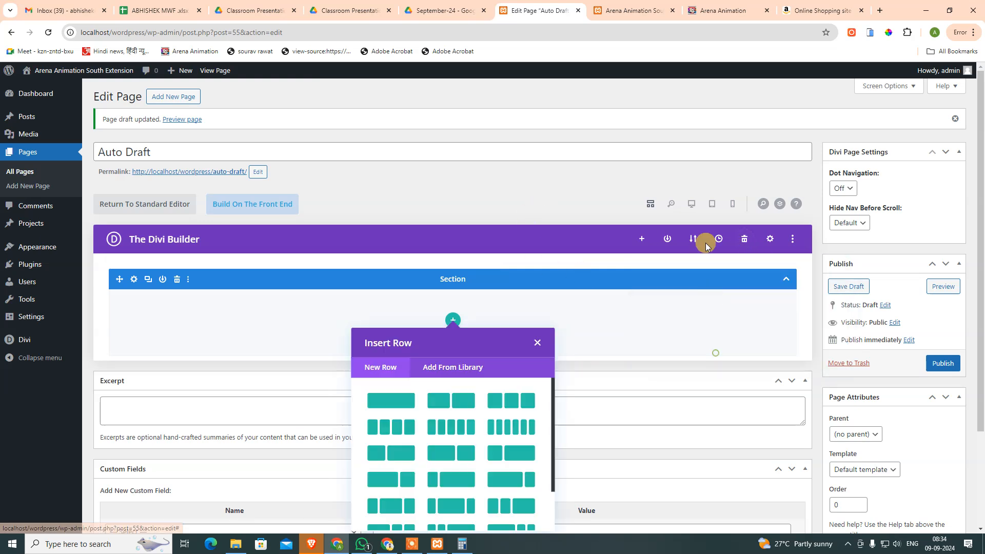
pyautogui.click(520, 314)
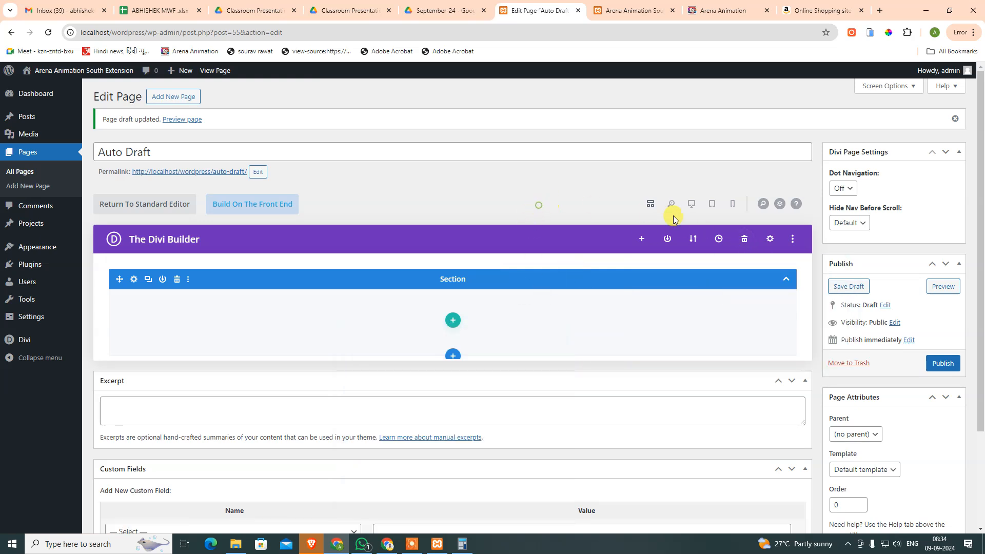
# Step: Open the Divi layout library for the new page and filter the premade layouts by the Education category
pyautogui.click(641, 238)
pyautogui.click(518, 345)
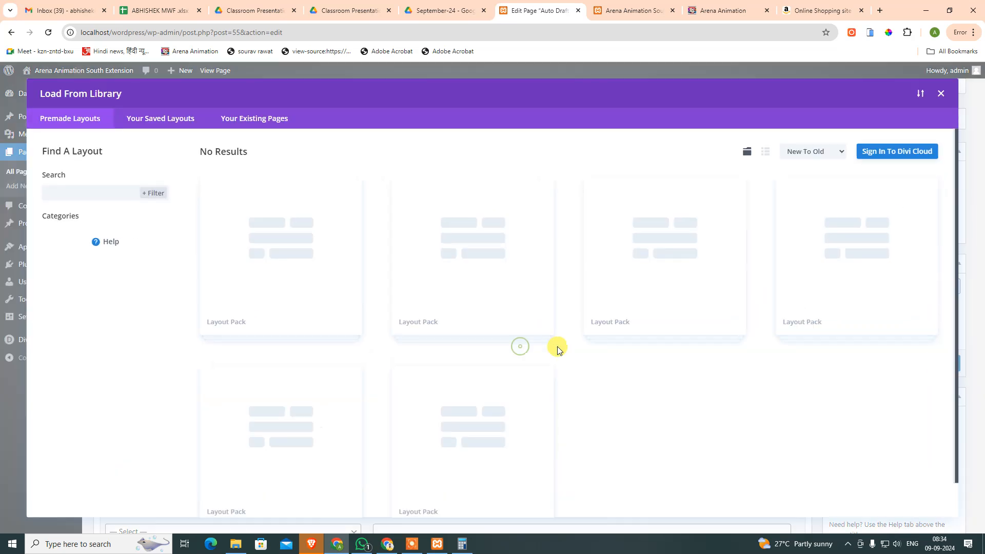
pyautogui.click(71, 285)
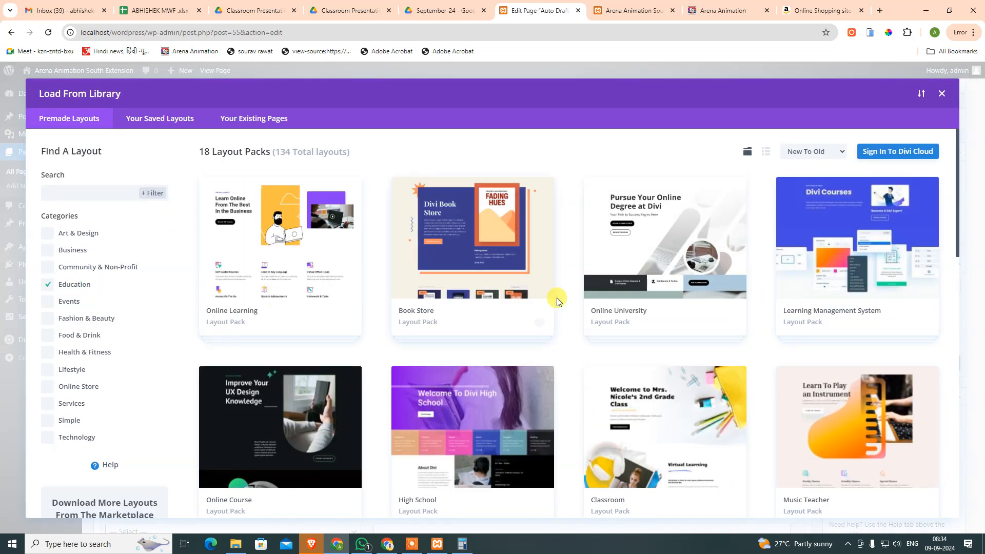
# Step: Open the details of the Online University layout pack from the Education layouts
pyautogui.scroll(-2, 815, 310)
pyautogui.scroll(2, 814, 310)
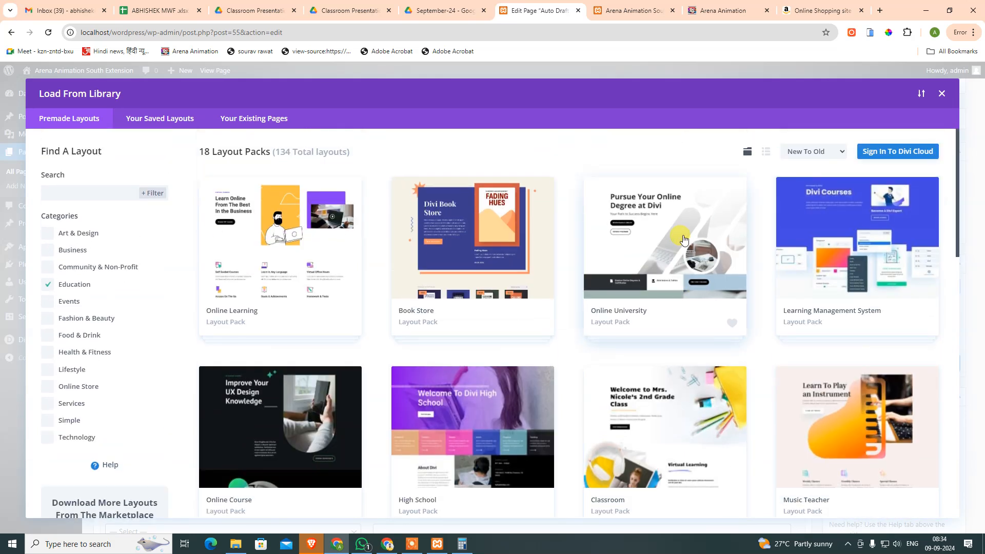
pyautogui.click(682, 235)
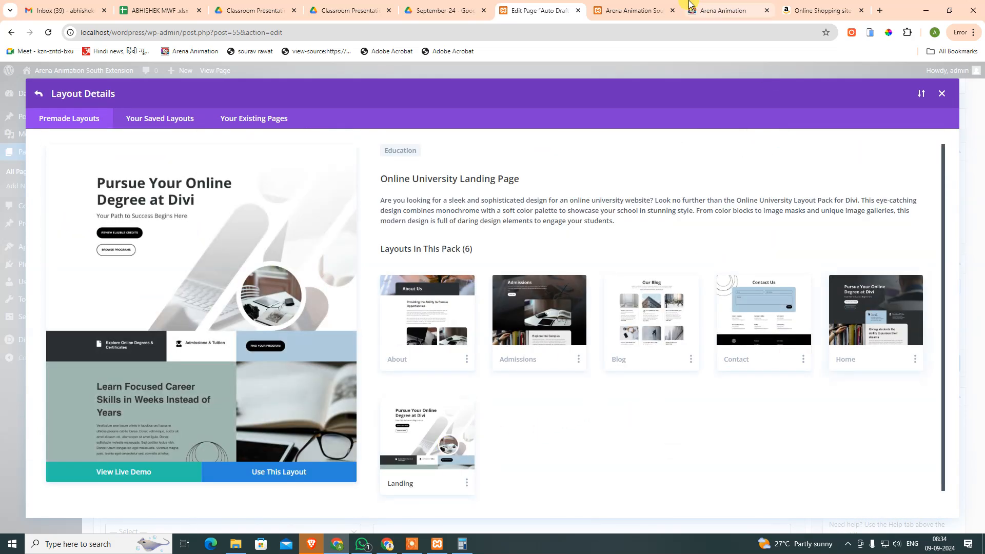
# Step: Compare the local site's home page with the layouts offered in the Online University pack
pyautogui.click(633, 10)
pyautogui.scroll(3, 844, 326)
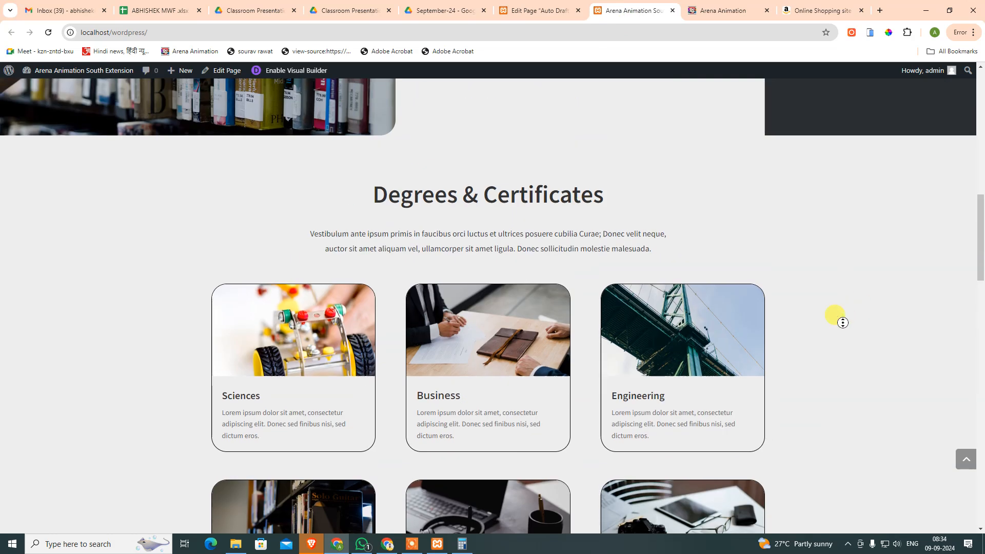
pyautogui.scroll(5, 838, 321)
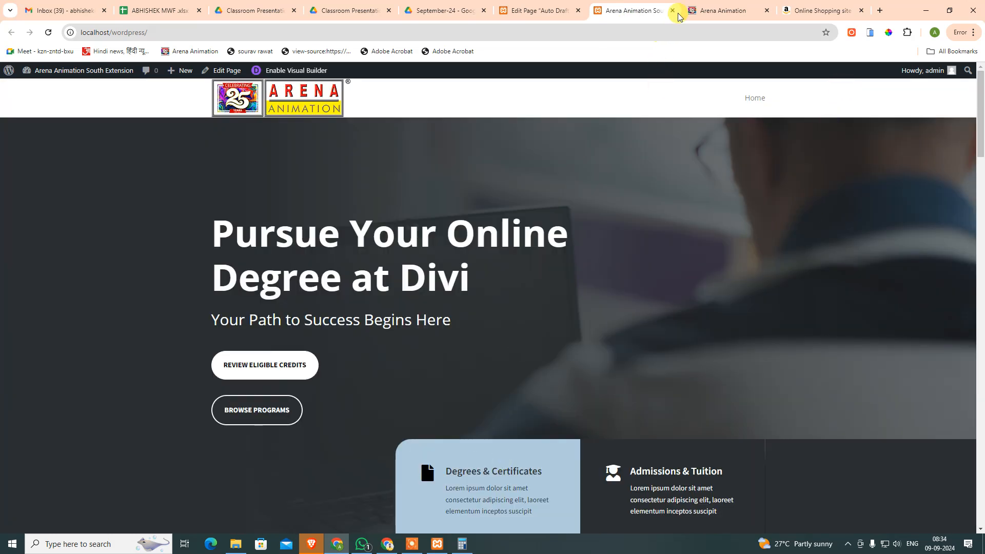
pyautogui.click(539, 11)
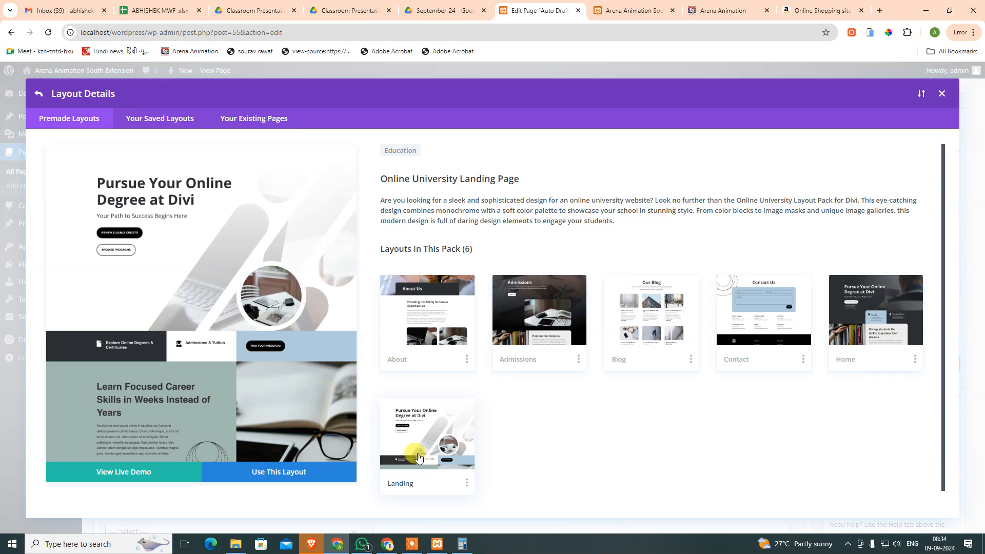
pyautogui.click(636, 10)
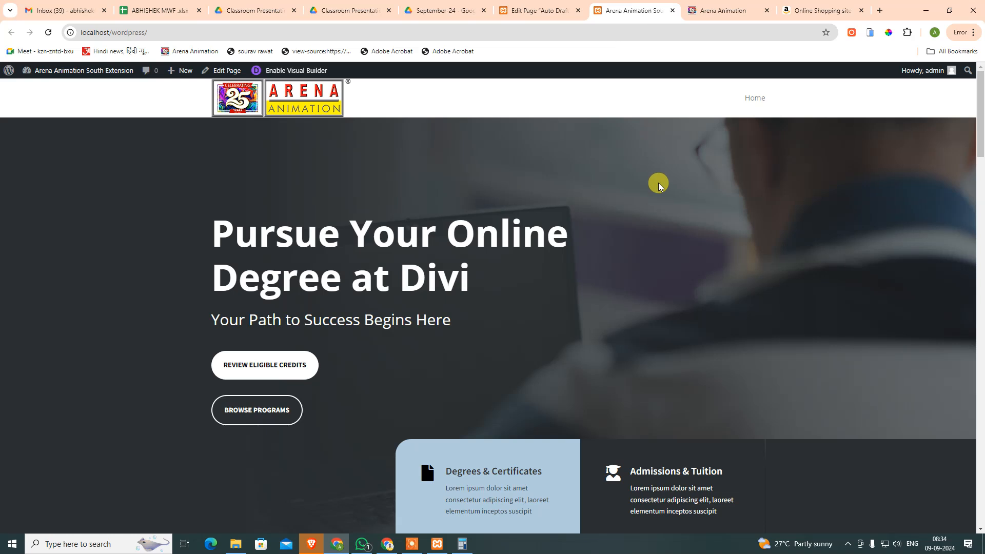
pyautogui.click(539, 8)
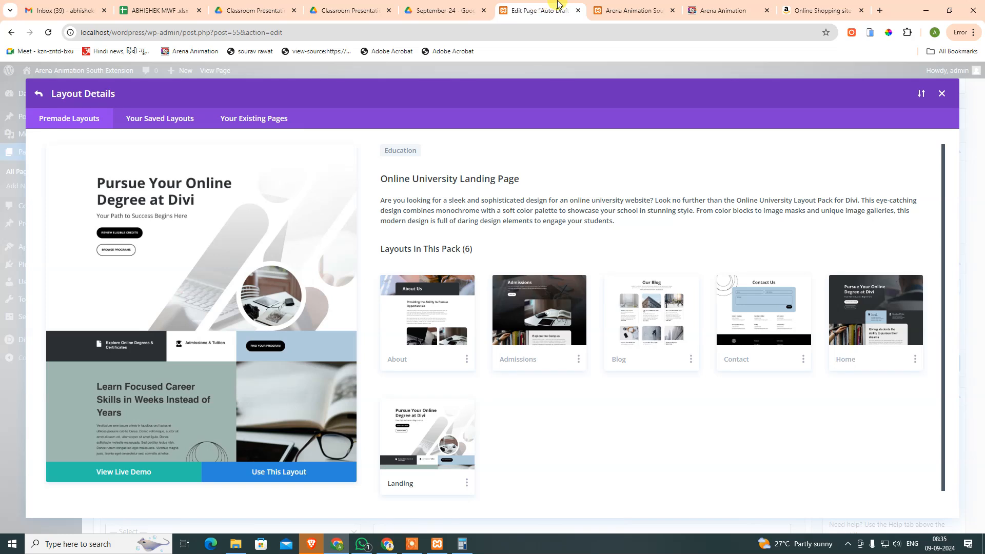
# Step: Examine the Courses, Student work, Events and Contact sections of the live Arena Animation website
pyautogui.click(723, 10)
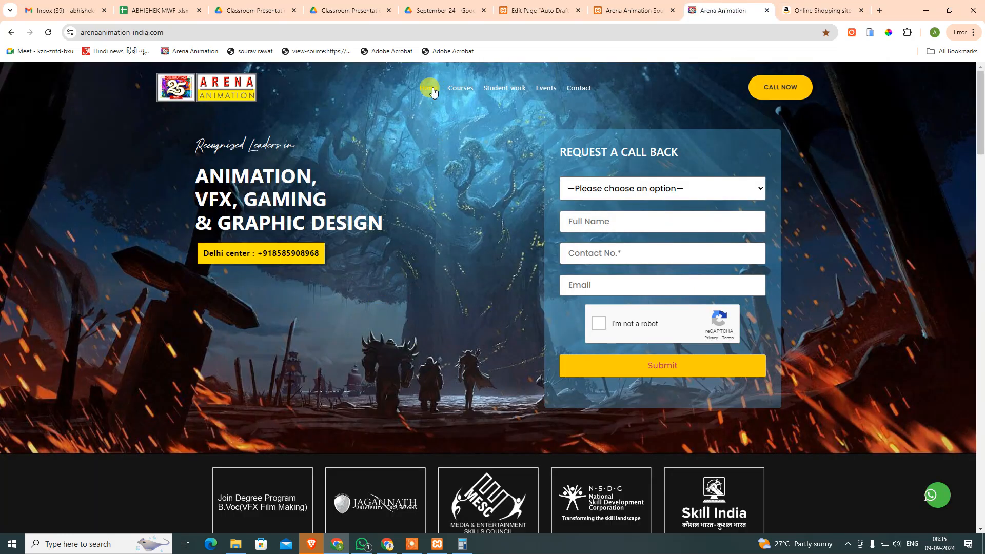
pyautogui.click(461, 89)
pyautogui.click(502, 92)
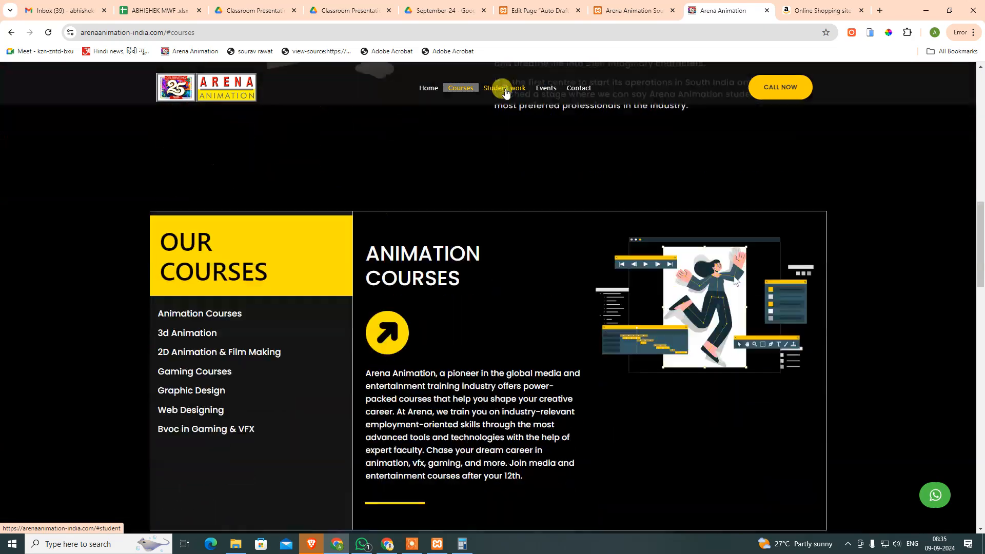
pyautogui.click(548, 89)
pyautogui.click(583, 89)
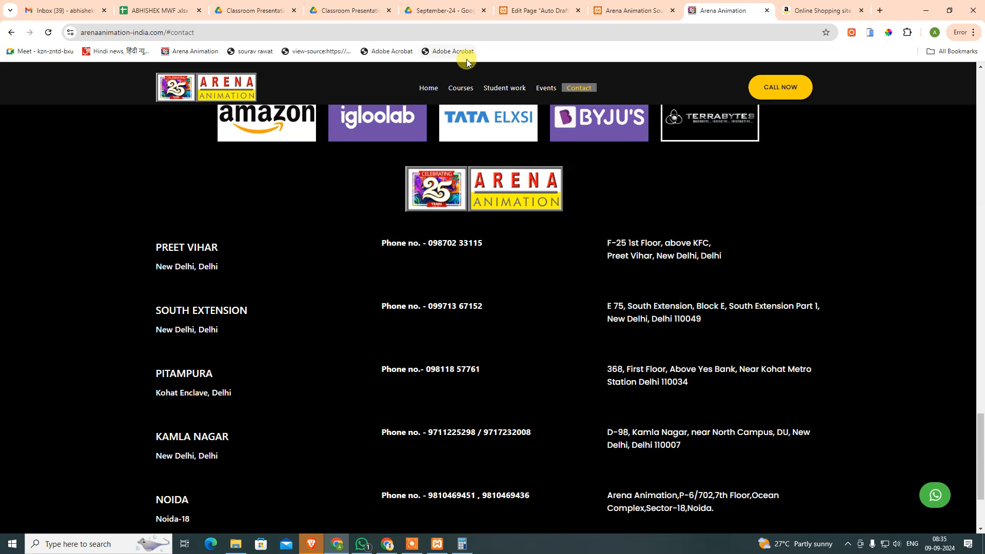
pyautogui.click(461, 92)
pyautogui.click(516, 91)
pyautogui.click(544, 91)
pyautogui.click(579, 88)
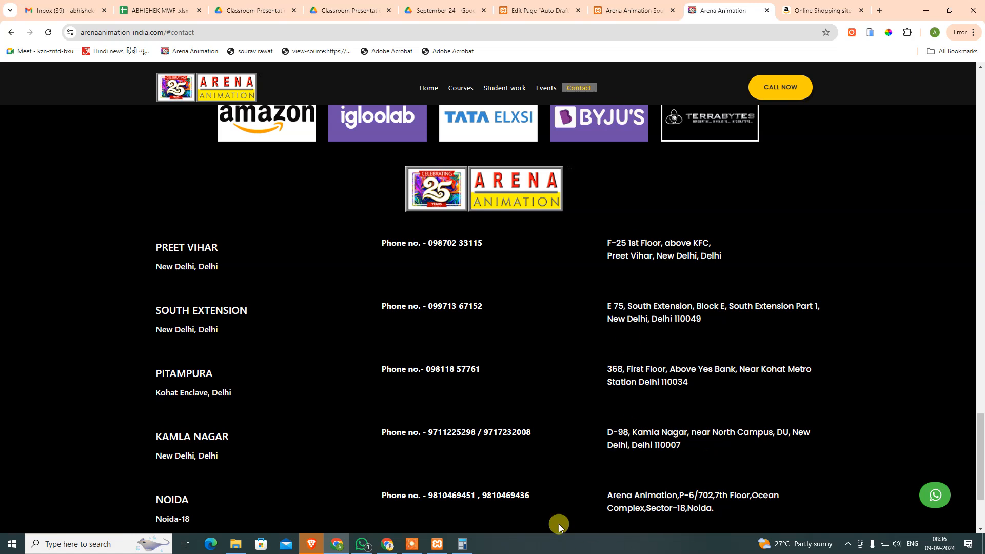
# Step: Return to the layout pack details and look through the live demo of the Online University Home layout
pyautogui.click(615, 2)
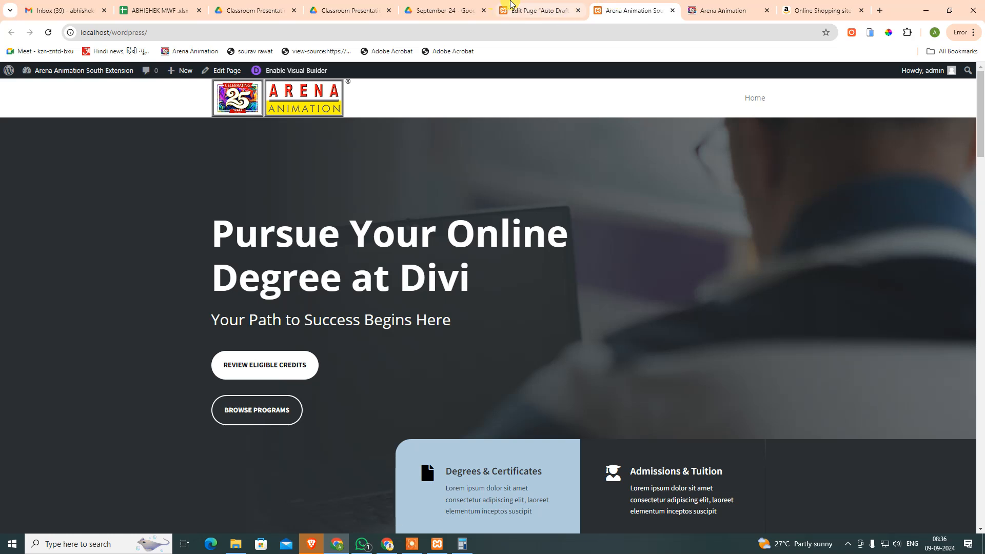
pyautogui.click(536, 3)
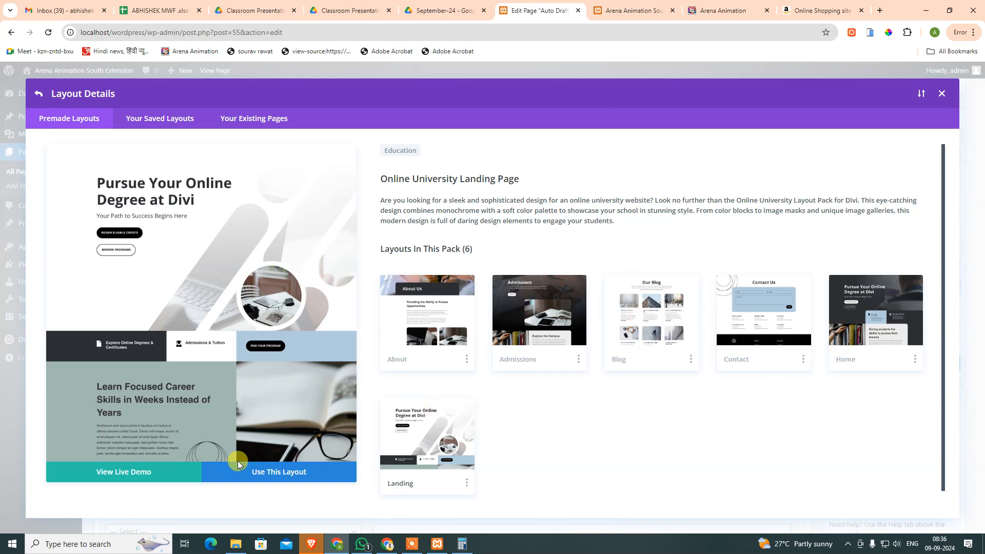
pyautogui.click(883, 306)
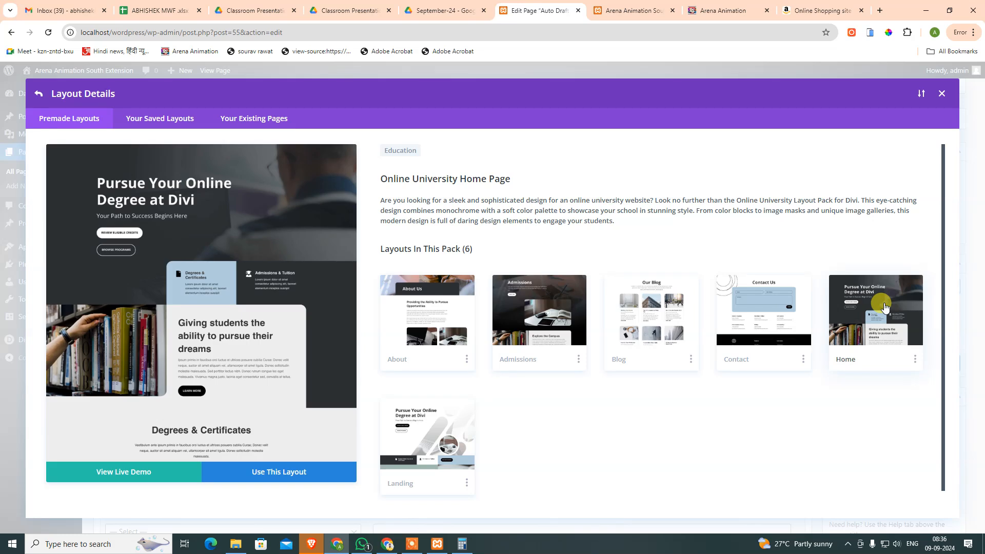
pyautogui.click(132, 472)
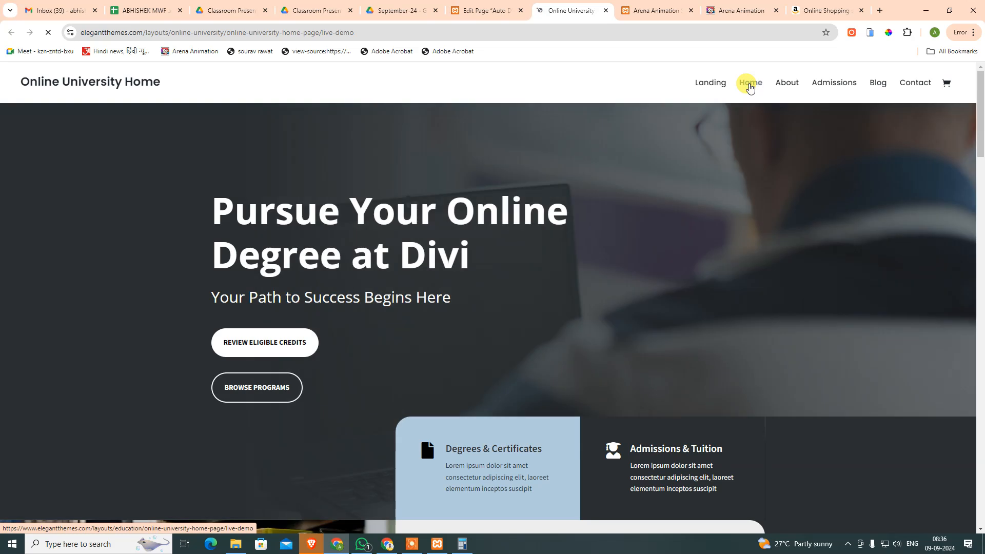
pyautogui.scroll(-6, 727, 326)
pyautogui.scroll(-2, 727, 327)
pyautogui.scroll(5, 723, 324)
# Step: Look through the demo's Landing page down to its footer, and open the demo's About page
pyautogui.click(717, 76)
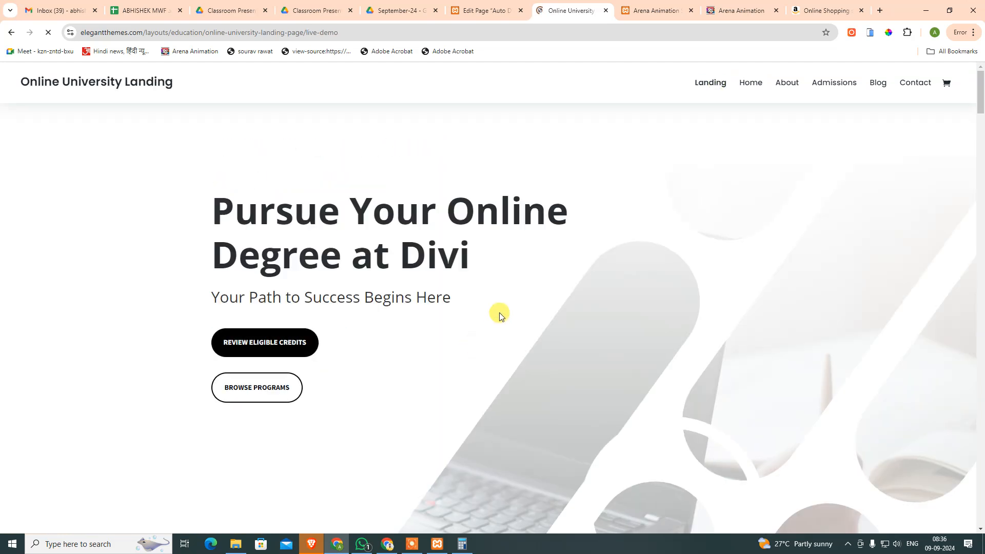
pyautogui.scroll(-15, 539, 440)
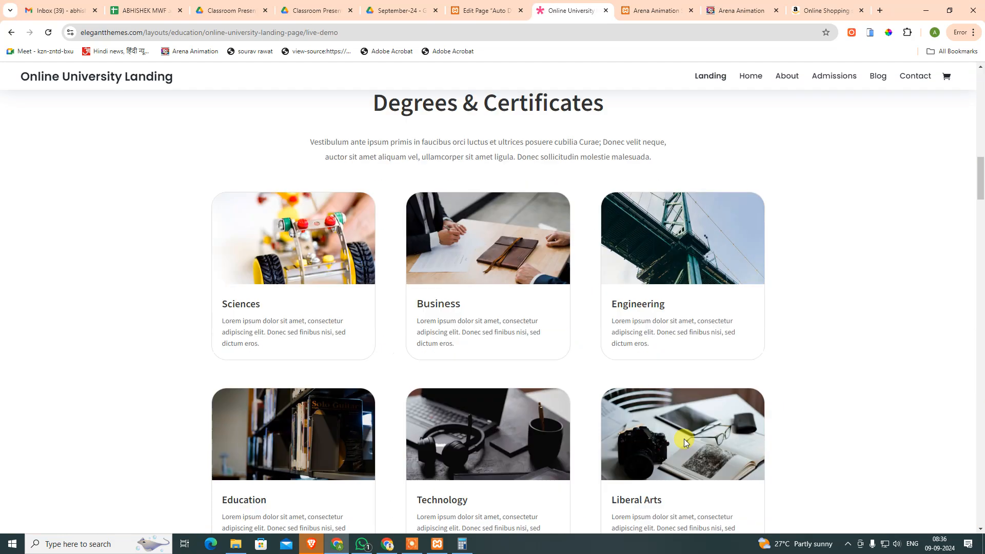
pyautogui.scroll(-15, 684, 439)
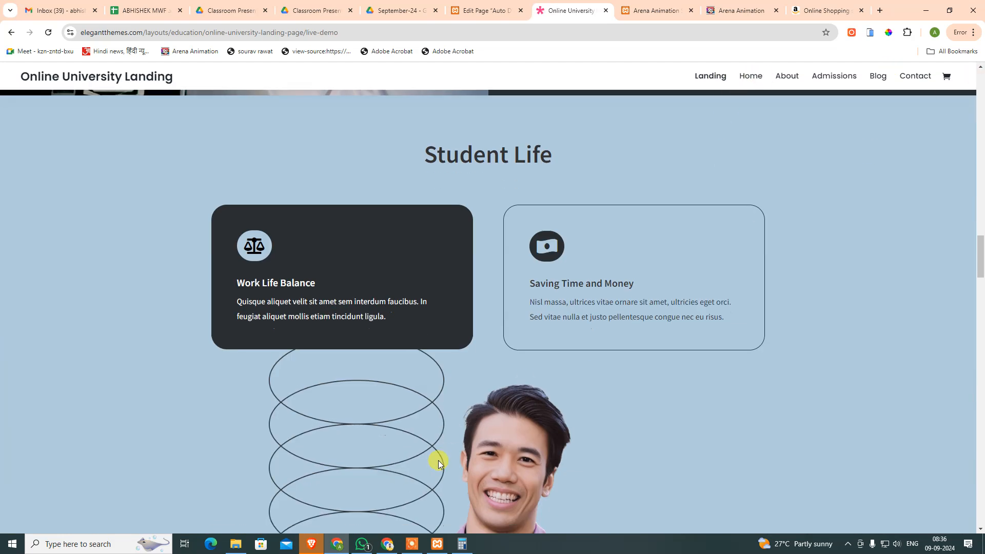
pyautogui.scroll(-15, 438, 462)
pyautogui.scroll(-15, 462, 491)
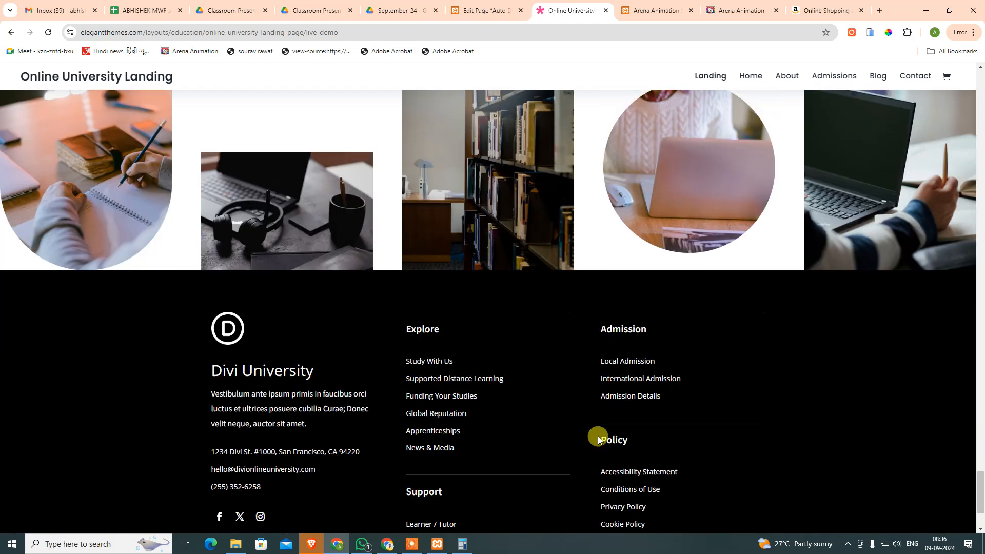
pyautogui.scroll(-2, 600, 440)
pyautogui.press('Home')
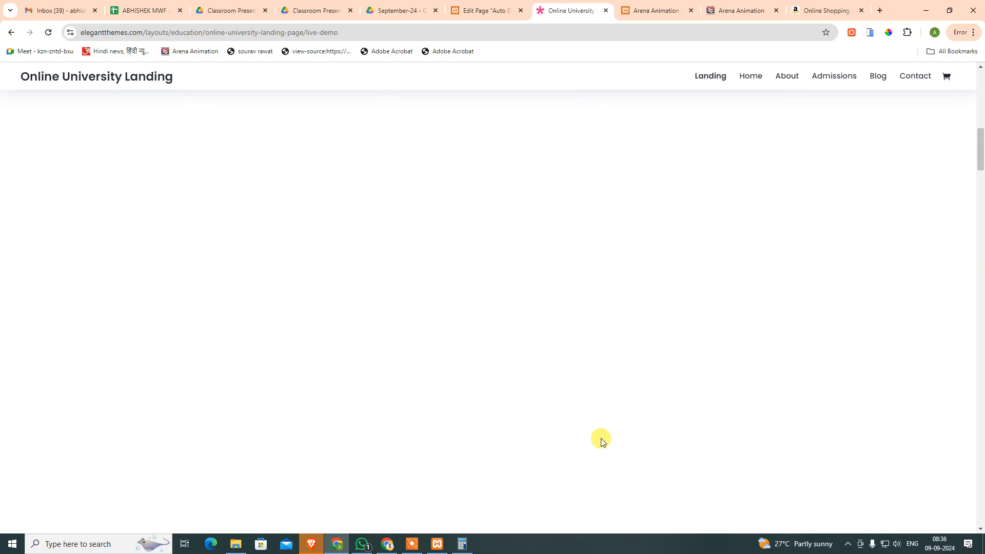
pyautogui.click(796, 88)
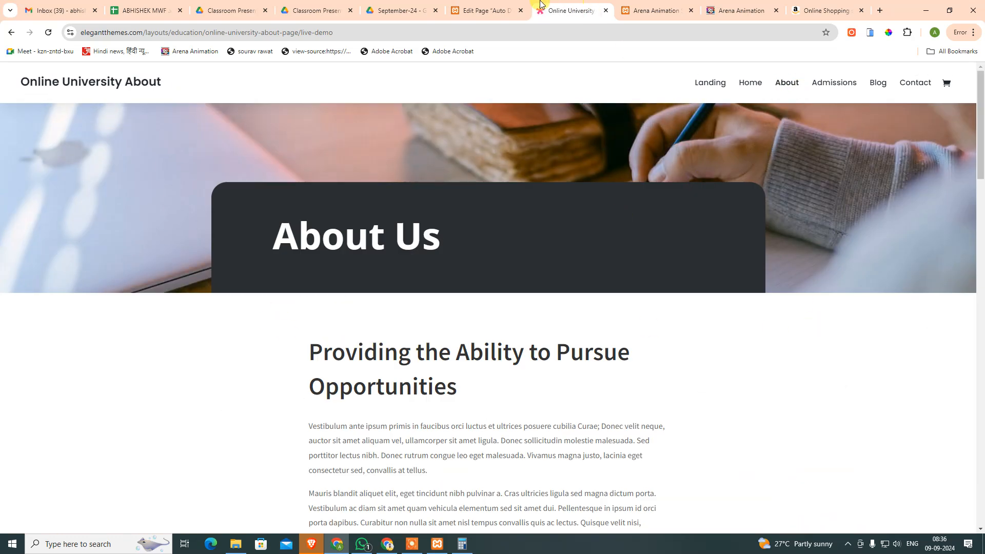
# Step: Load the Online University About layout into the page being edited, importing its design presets
pyautogui.click(485, 10)
pyautogui.click(447, 330)
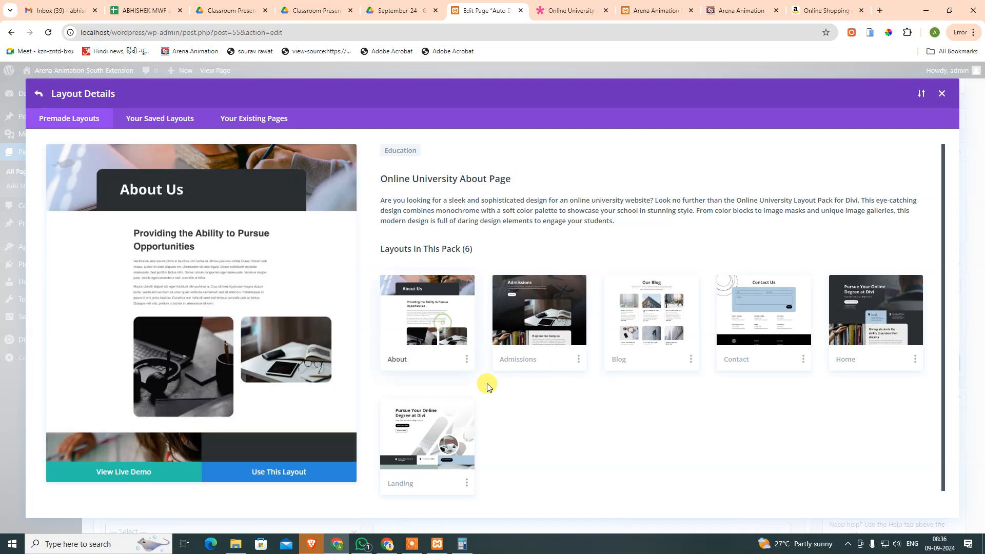
pyautogui.click(281, 473)
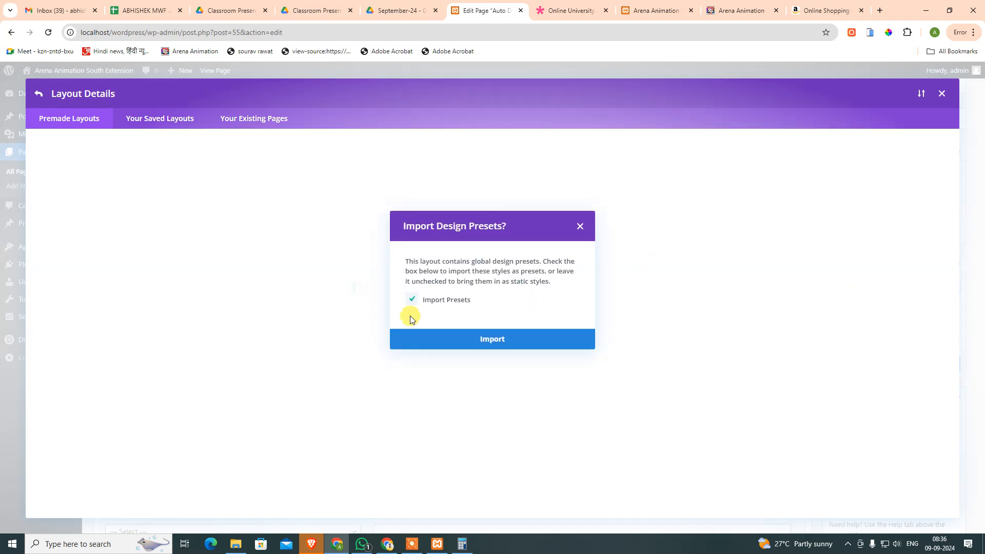
pyautogui.click(478, 341)
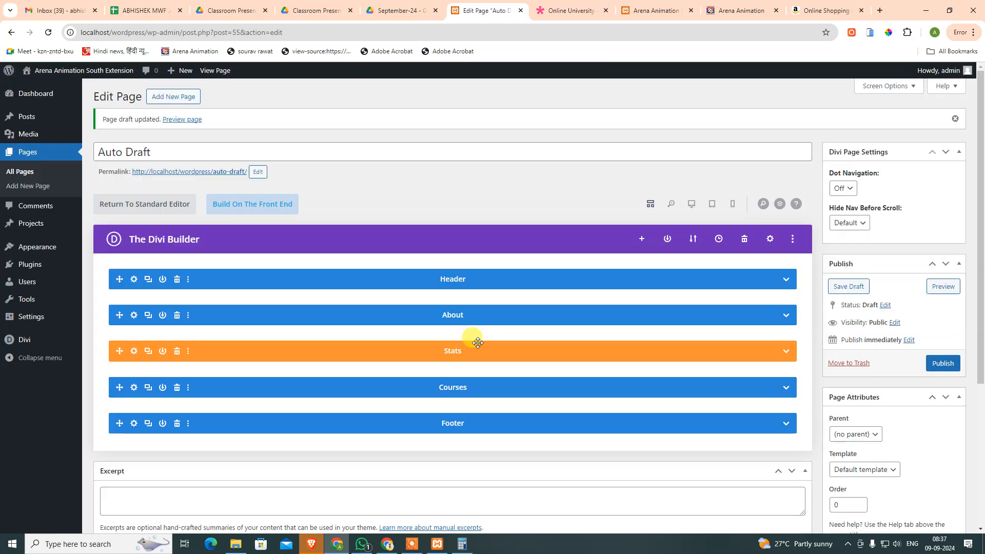
# Step: Title the page "About" and set its permalink slug to "about"
pyautogui.moveTo(157, 152); pyautogui.dragTo(31, 134)
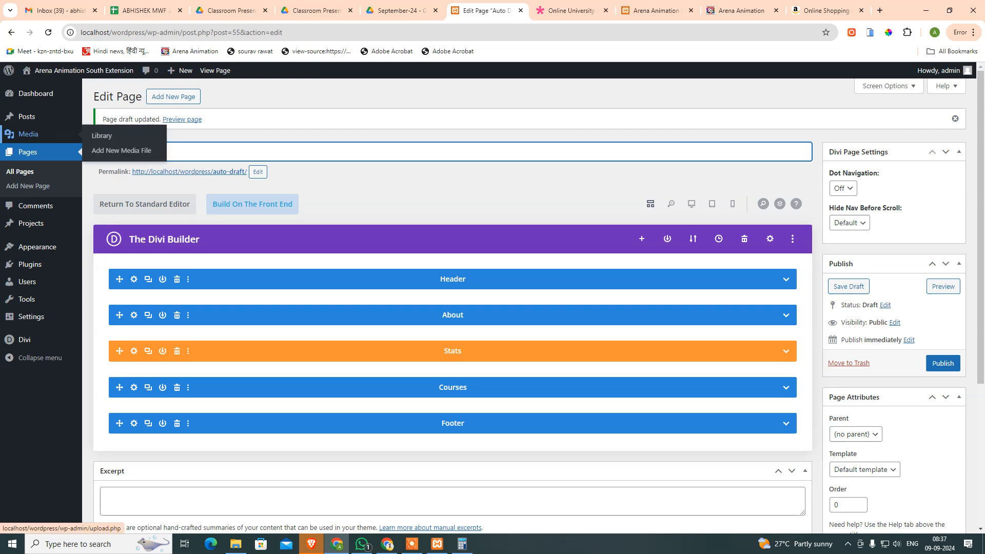
pyautogui.write('About')
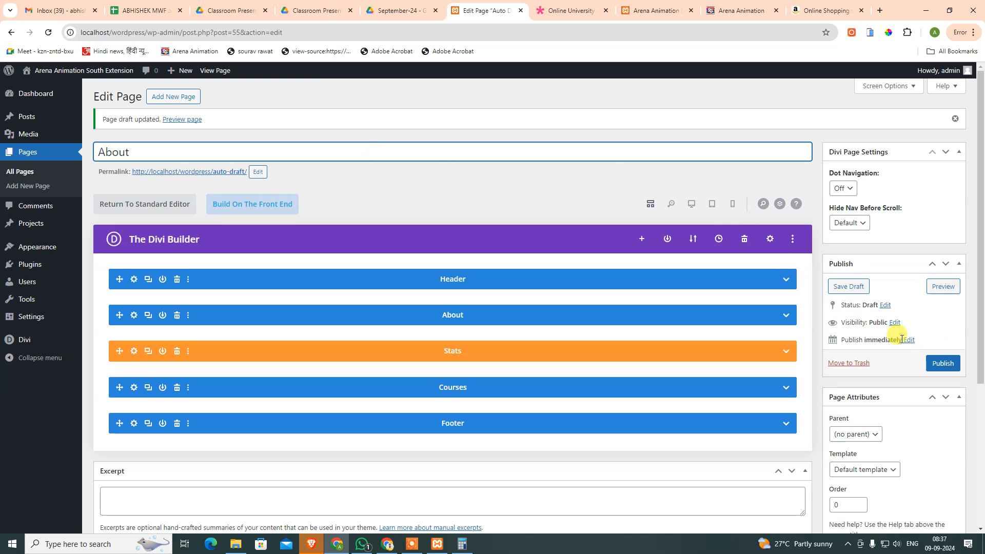
pyautogui.click(232, 172)
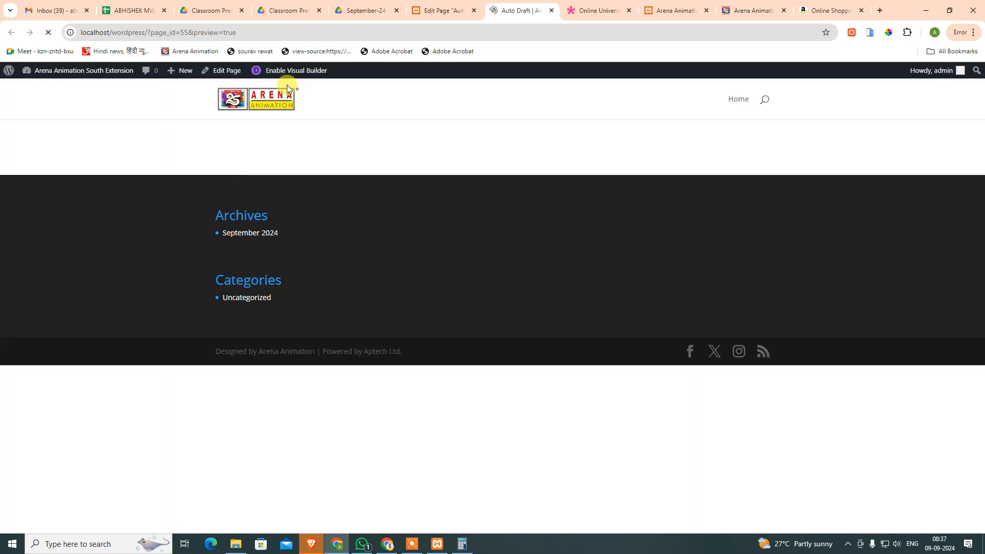
pyautogui.click(551, 10)
pyautogui.click(258, 173)
pyautogui.moveTo(257, 173); pyautogui.dragTo(186, 173)
pyautogui.write('about')
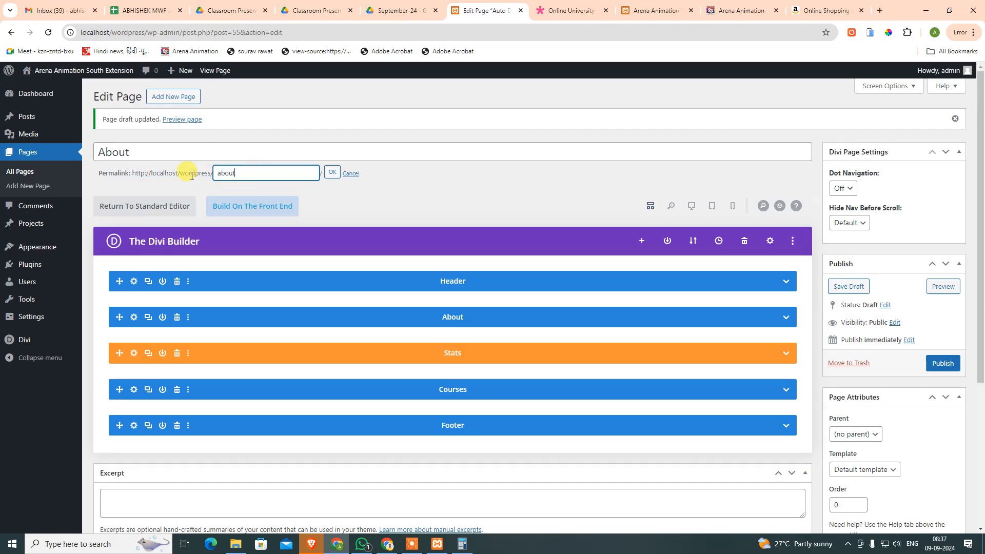
pyautogui.click(332, 172)
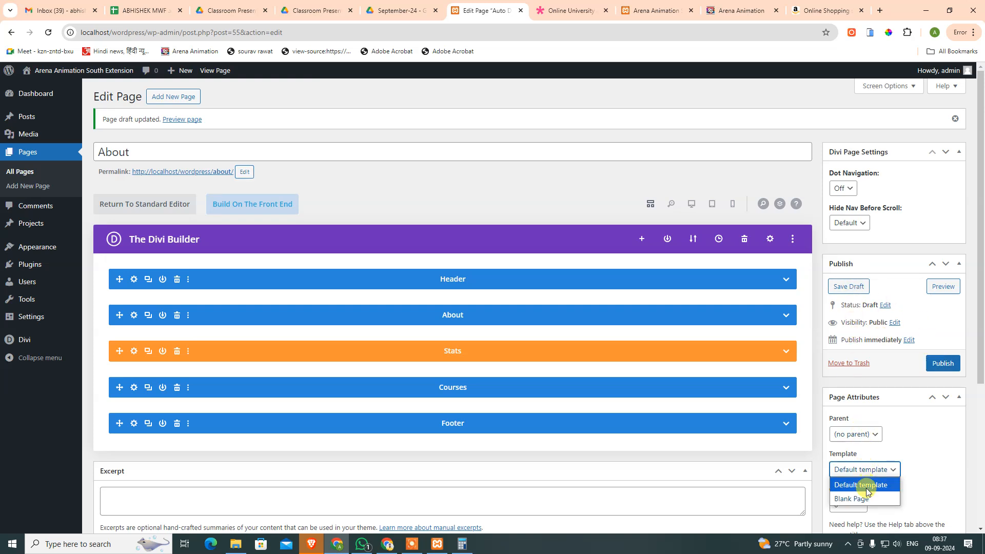
# Step: Set the About page's template to Blank Page with no parent, and publish the page
pyautogui.click(867, 500)
pyautogui.click(872, 435)
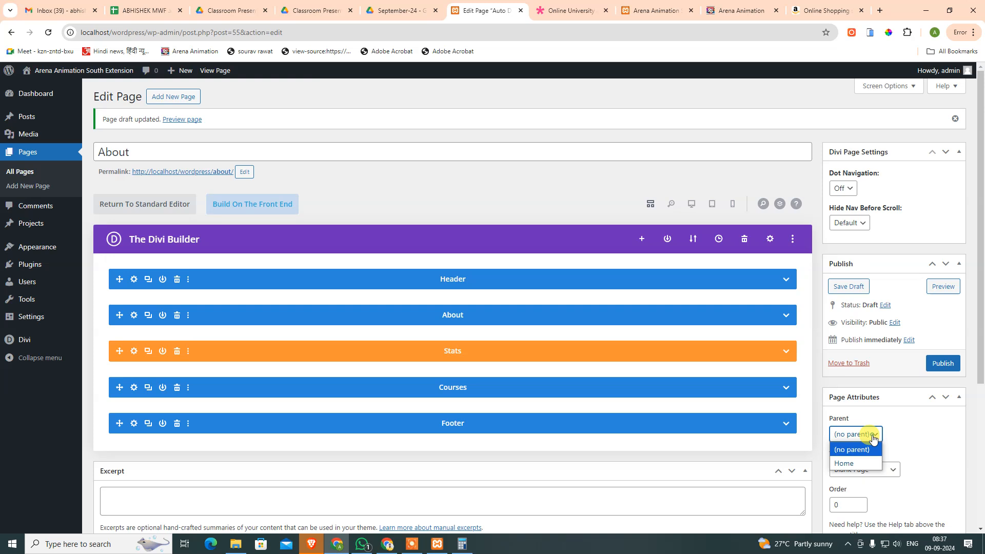
pyautogui.click(914, 440)
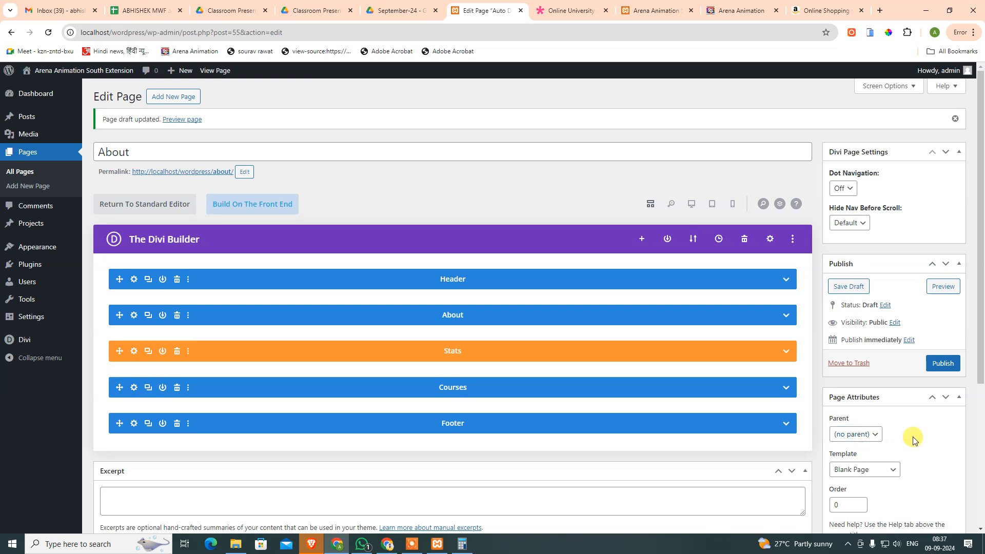
pyautogui.click(937, 367)
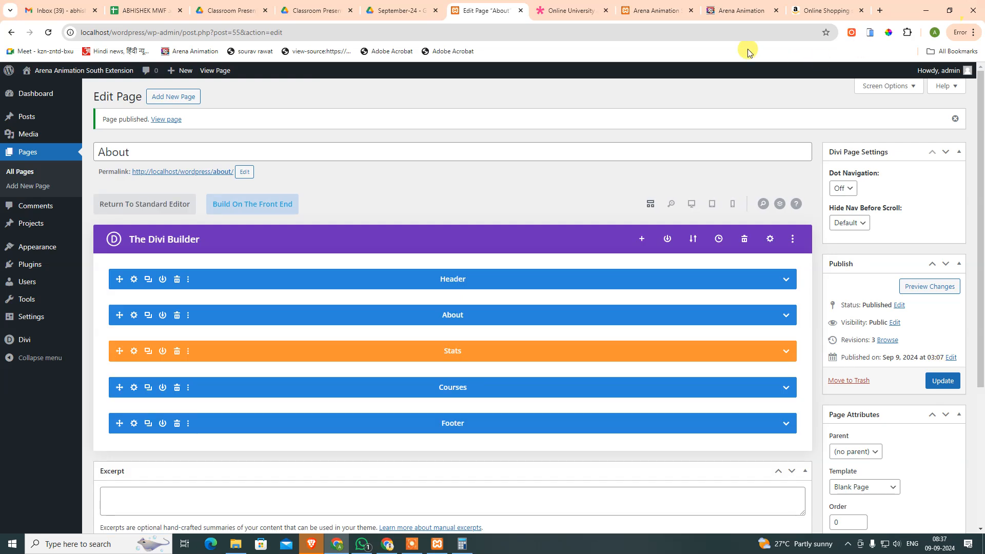
# Step: View the published About page on the local site down to its footer
pyautogui.click(637, 8)
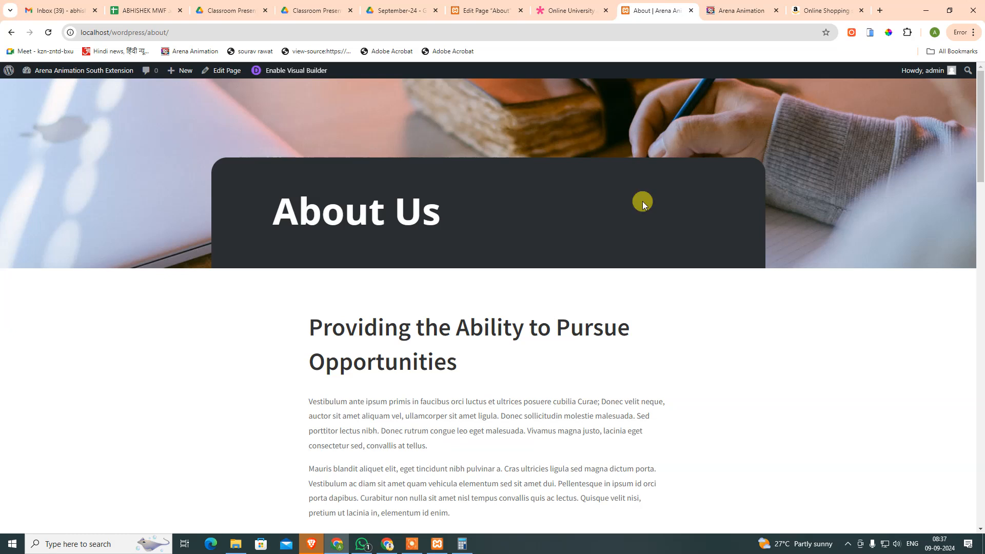
pyautogui.scroll(-20, 540, 419)
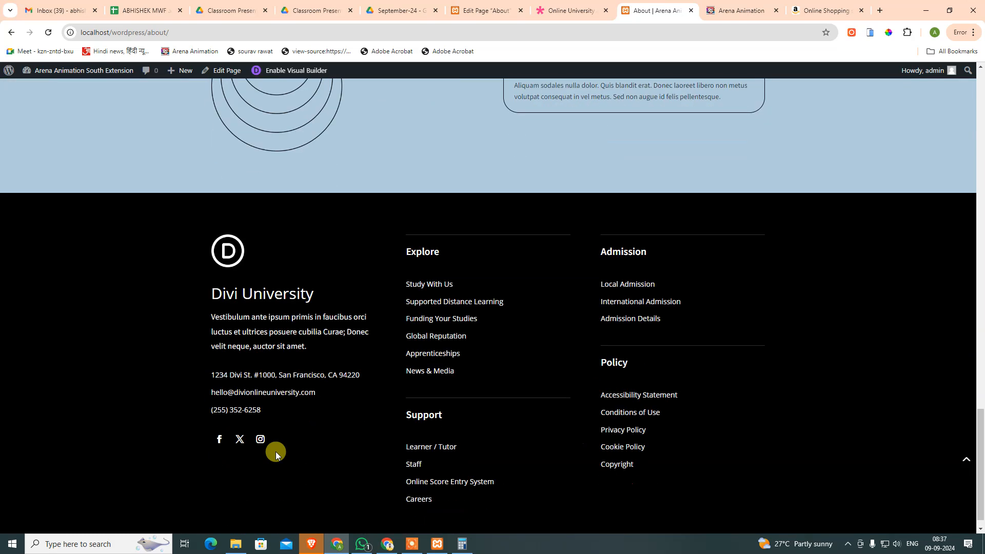
pyautogui.scroll(-1, 276, 454)
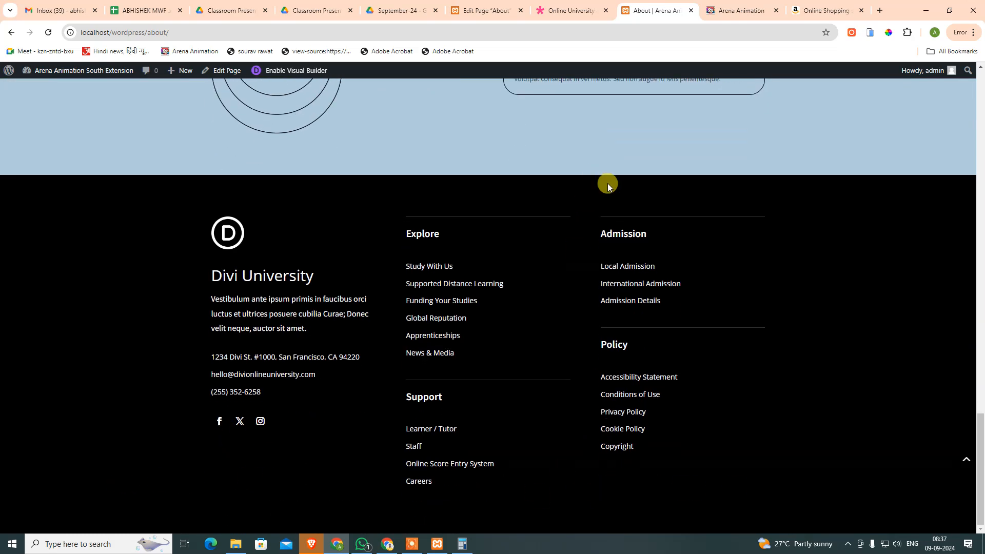
# Step: Return to the About page's editor and check the section library for a saved section to insert below the Footer
pyautogui.moveTo(981, 461); pyautogui.dragTo(956, 57)
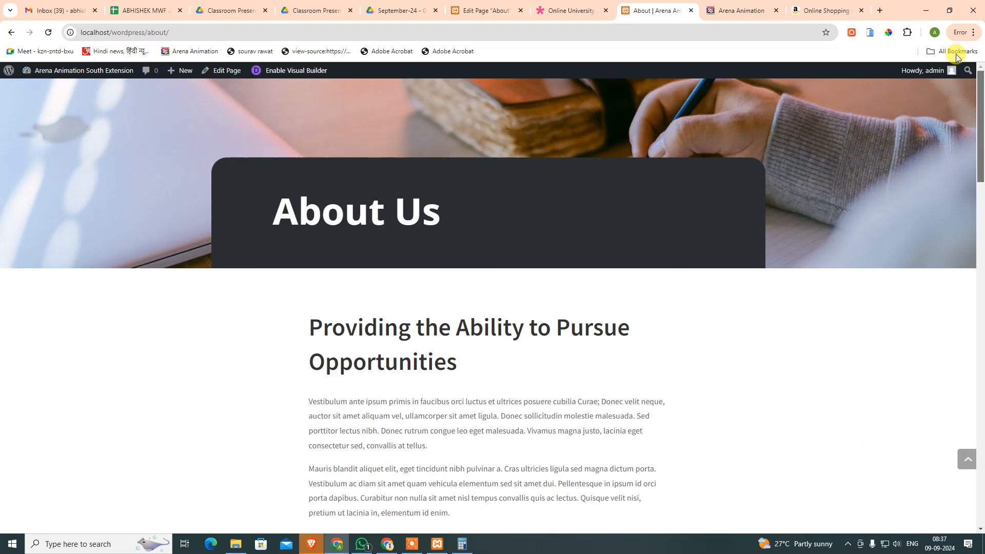
pyautogui.click(508, 7)
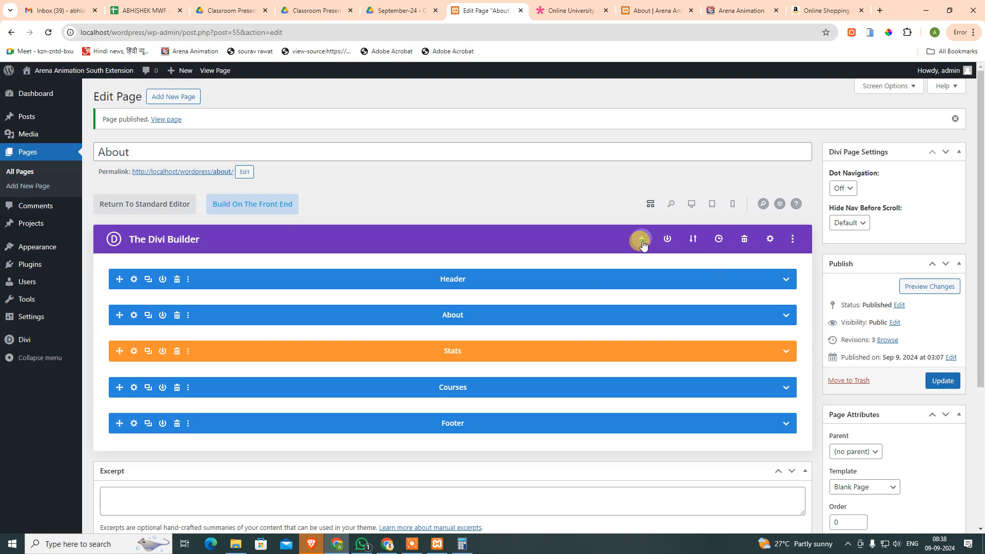
pyautogui.click(642, 240)
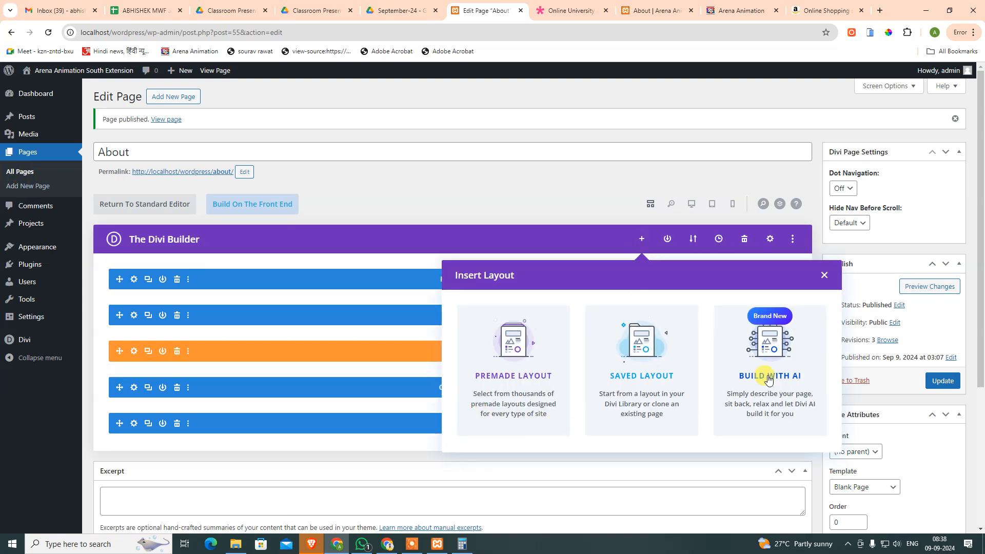
pyautogui.click(568, 202)
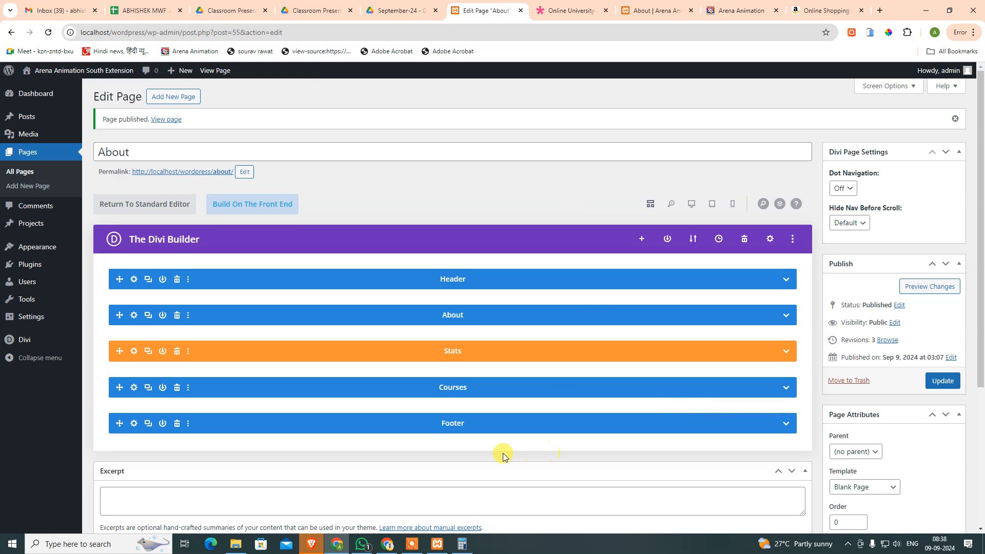
pyautogui.click(785, 422)
pyautogui.scroll(-10, 528, 462)
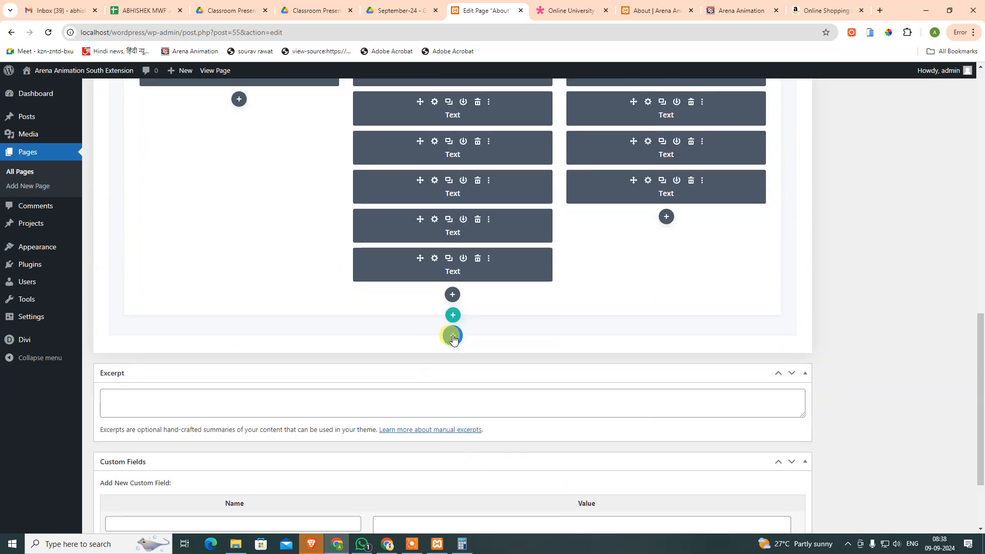
pyautogui.click(453, 337)
pyautogui.click(514, 281)
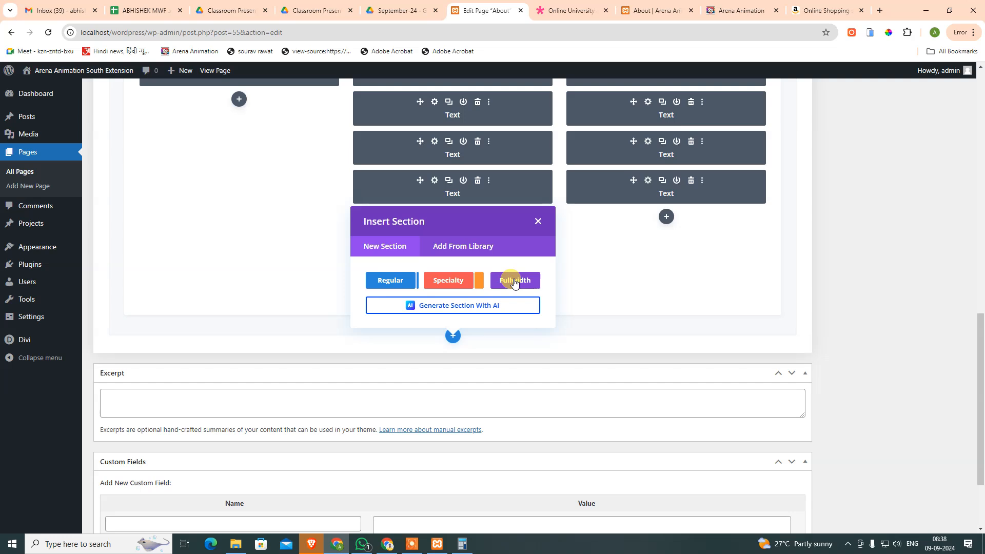
pyautogui.click(458, 246)
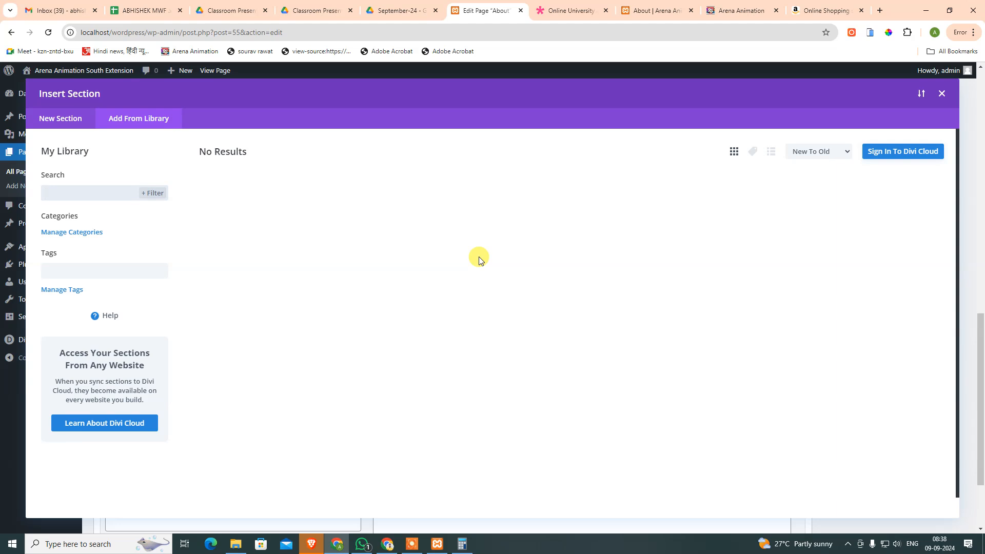
pyautogui.click(943, 94)
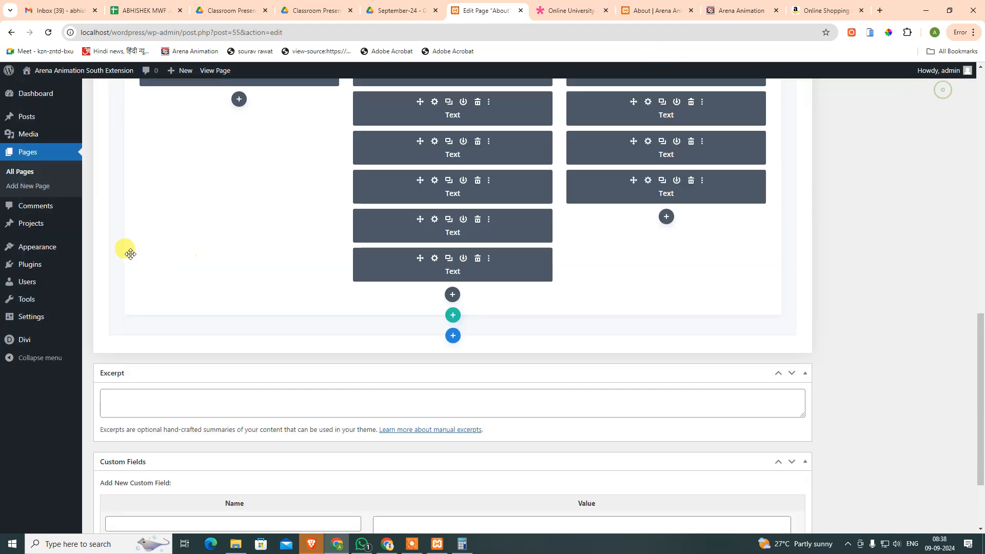
# Step: Open the Home page for editing in a new browser tab and collapse its Navbar section
pyautogui.click(16, 175)
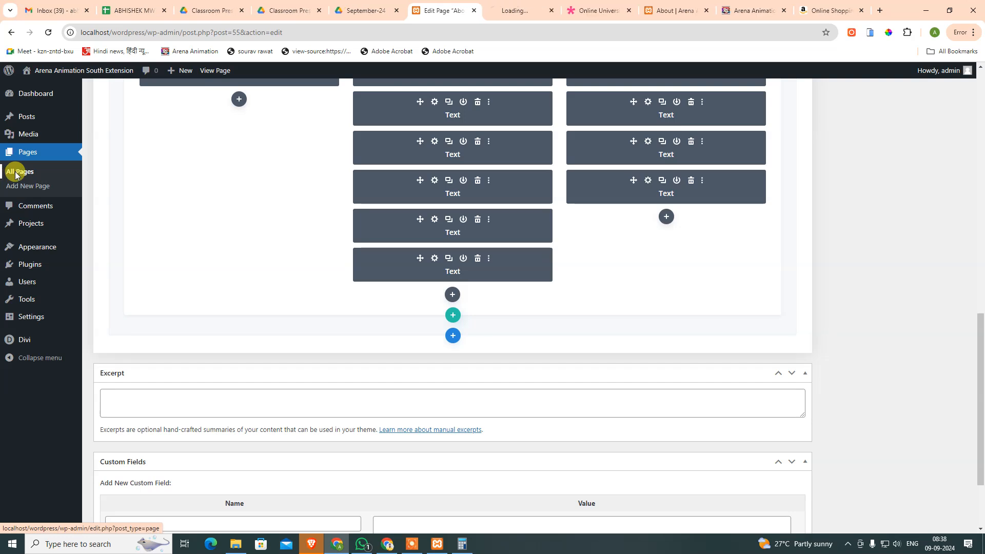
pyautogui.click(121, 225)
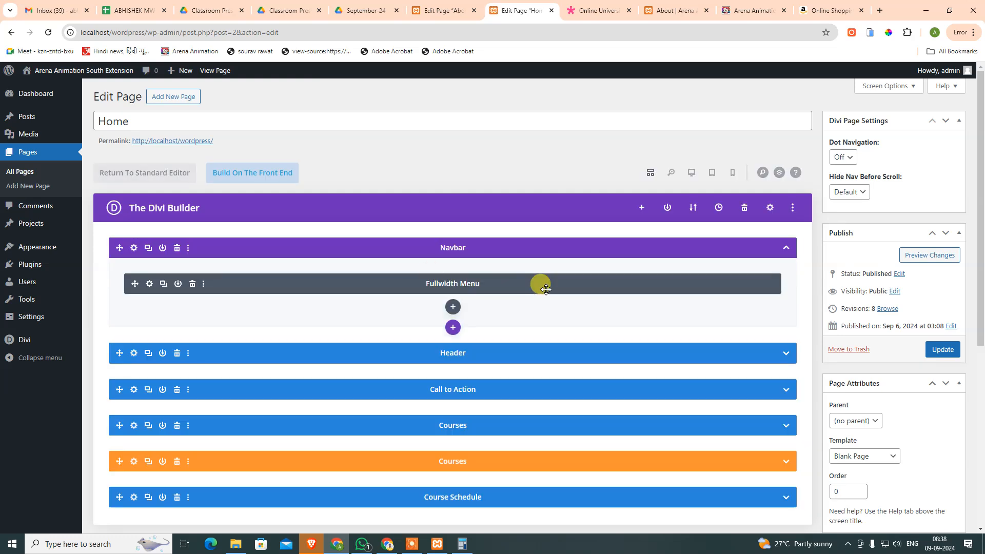
pyautogui.click(786, 248)
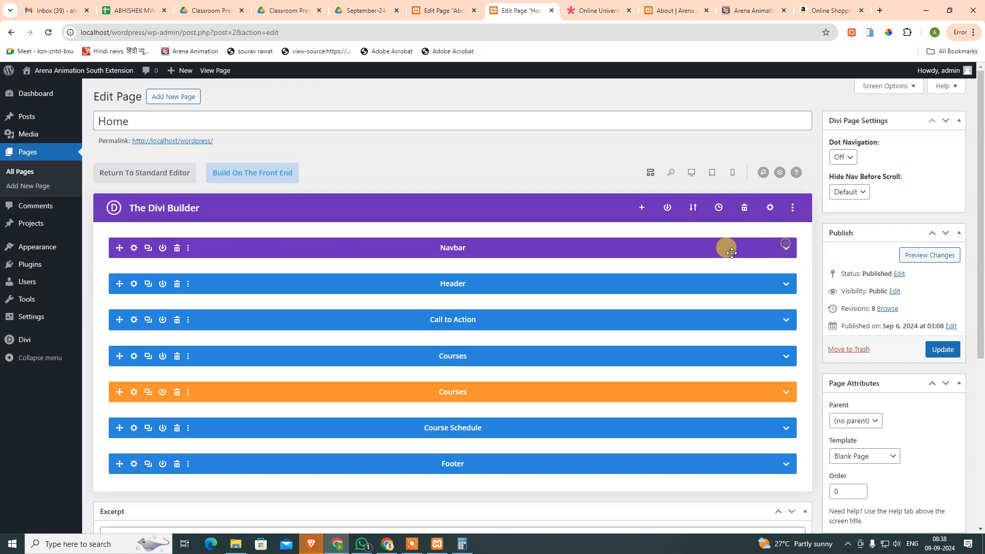
# Step: Save the Home page's Navbar section to the Divi section library under the name "Navbar"
pyautogui.click(188, 249)
pyautogui.click(192, 271)
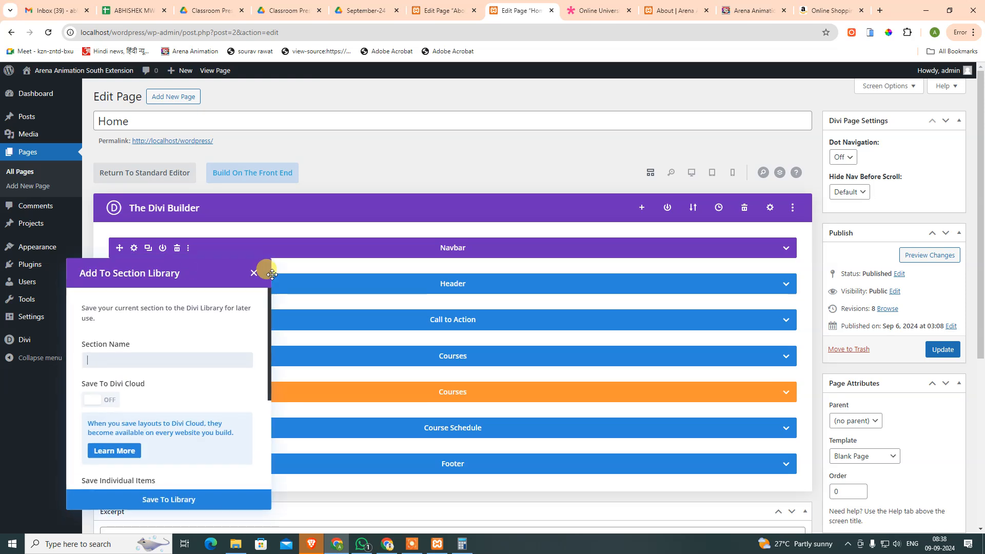
pyautogui.write('na')
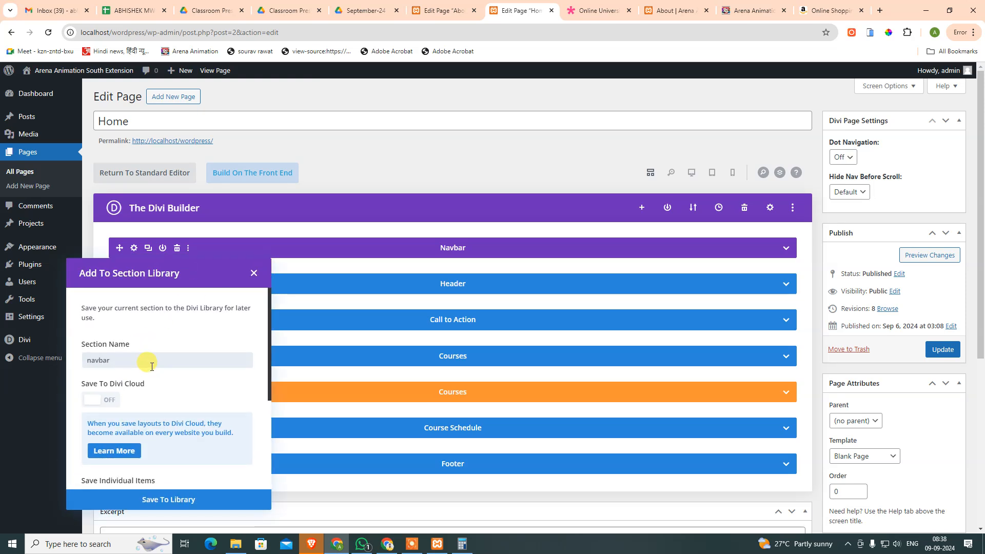
pyautogui.write('vbar')
pyautogui.press('Left')
pyautogui.press('Left')
pyautogui.press('Left')
pyautogui.press('Left')
pyautogui.press('Left')
pyautogui.press('BackSpace')
pyautogui.write('N')
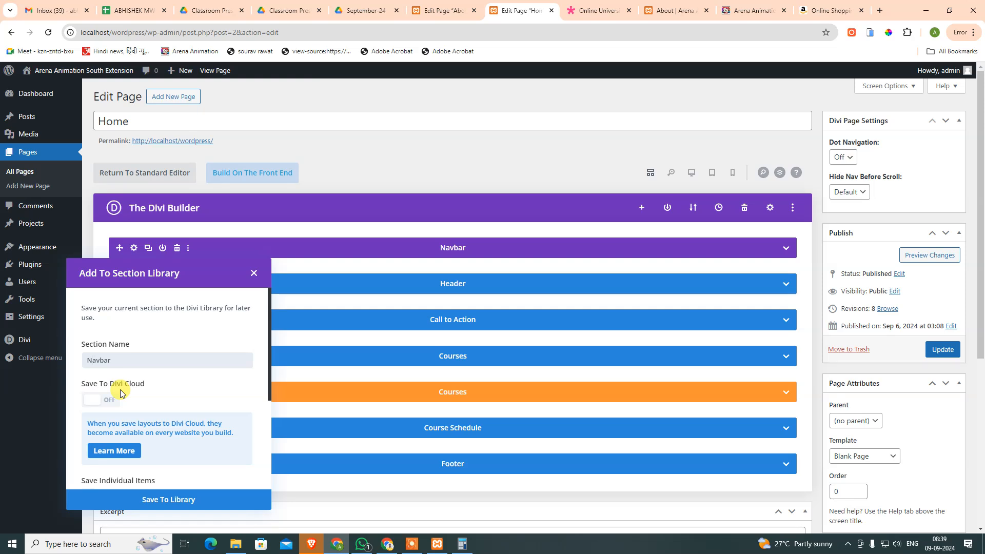
pyautogui.click(170, 499)
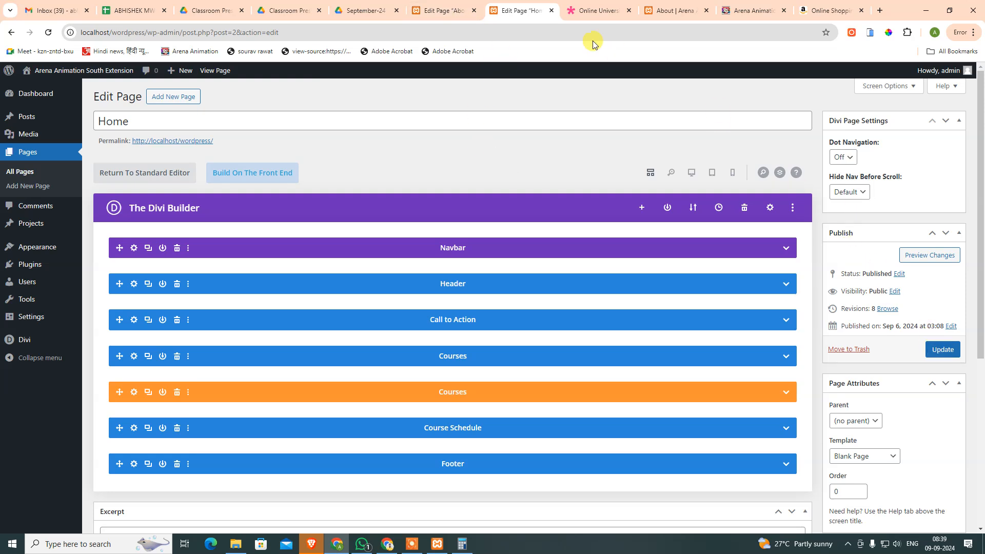
# Step: Try to add the saved Navbar from the library below the About page's Footer, both directly and inside a new fullwidth section
pyautogui.click(442, 9)
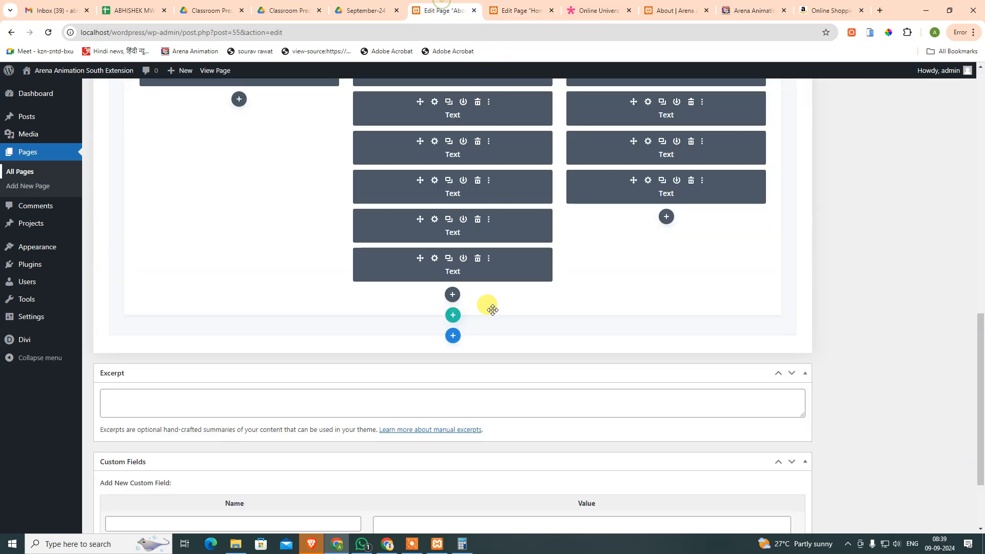
pyautogui.click(453, 335)
pyautogui.click(471, 247)
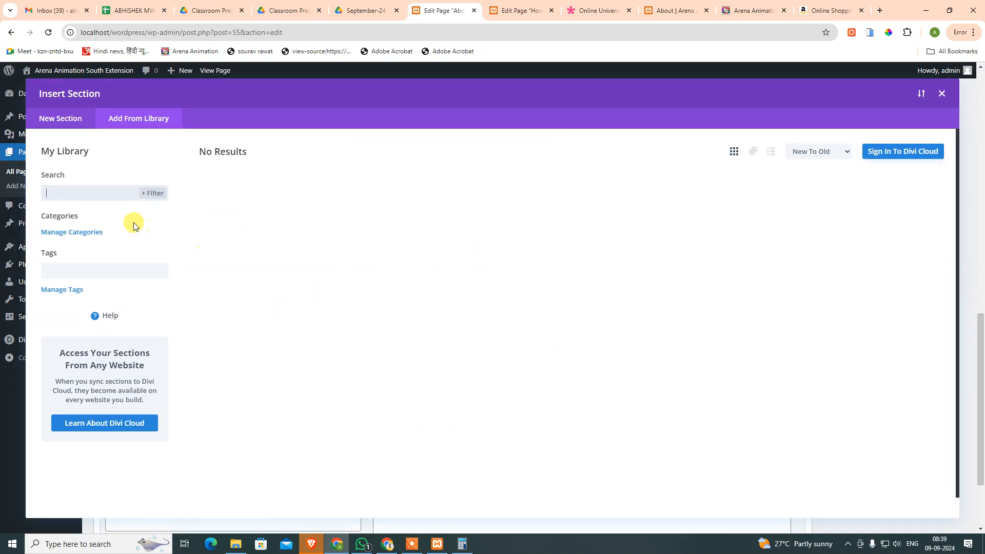
pyautogui.click(68, 125)
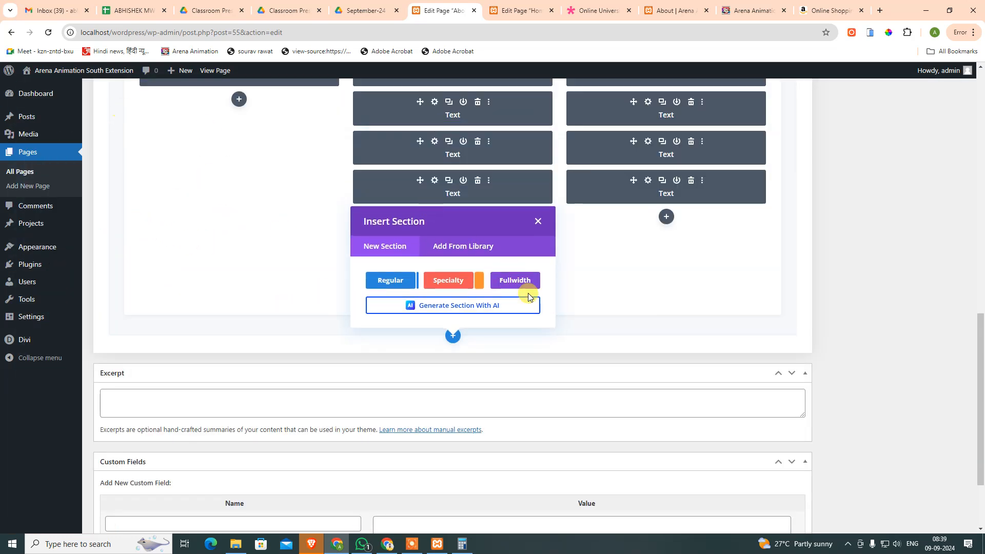
pyautogui.click(523, 282)
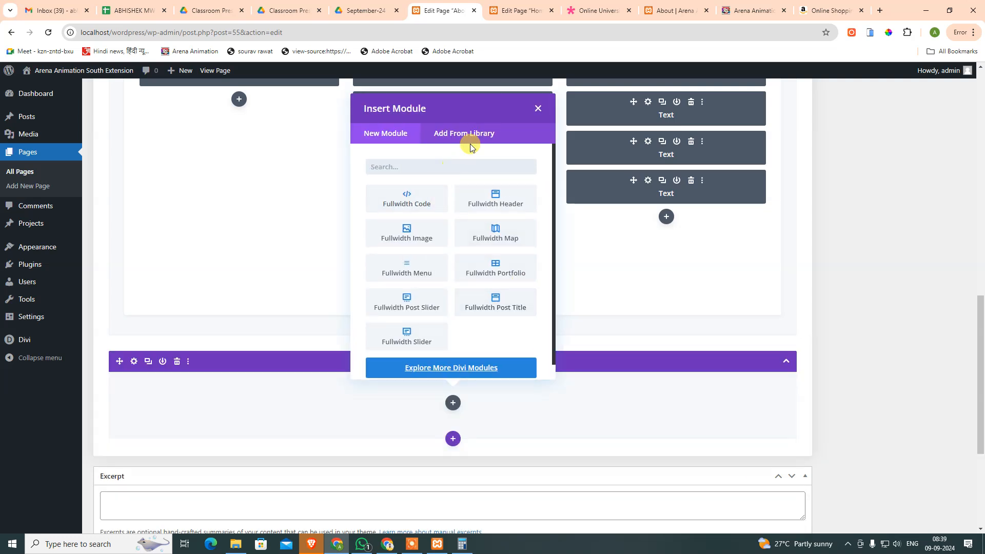
pyautogui.click(468, 137)
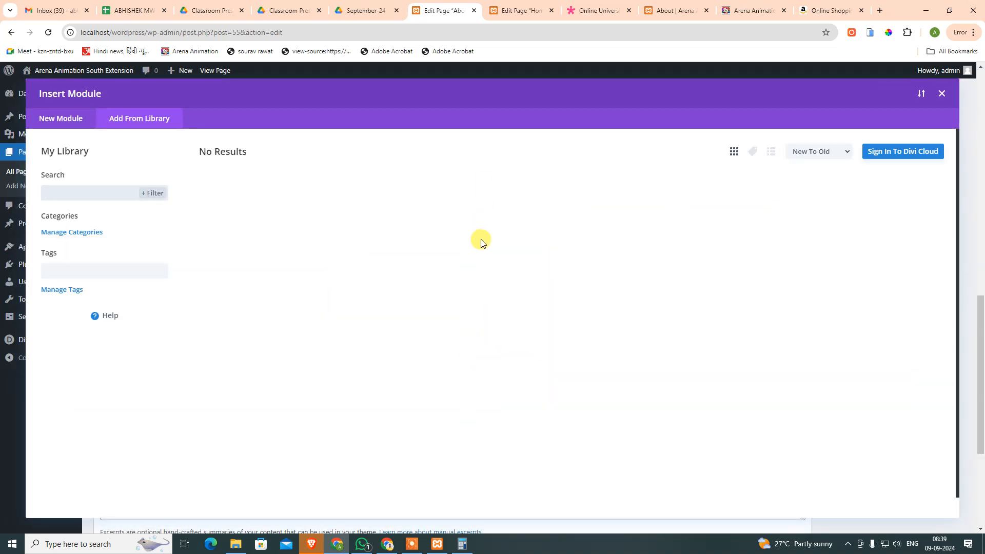
pyautogui.click(942, 93)
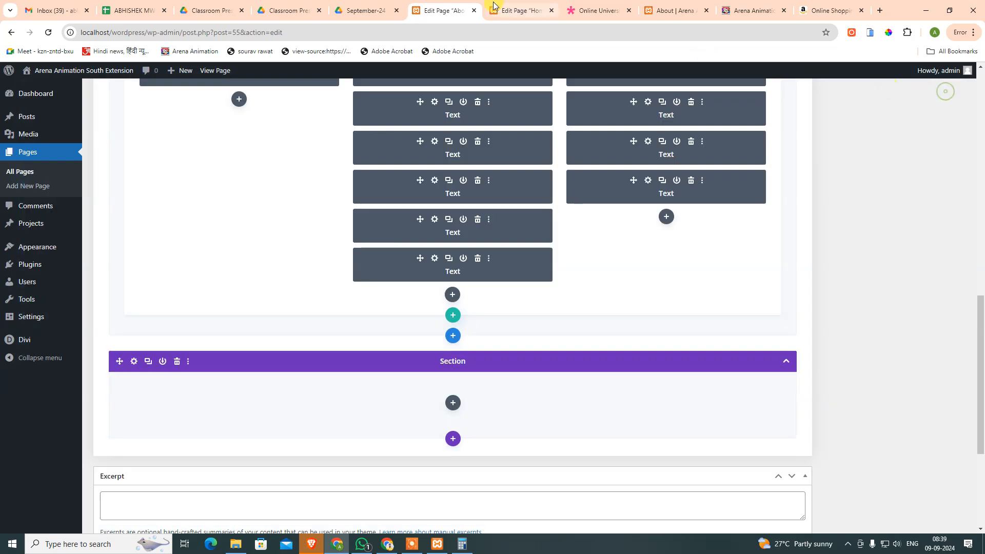
# Step: Update the Home page, and reopen the About page for editing from the pages list, discarding its unsaved changes
pyautogui.hotkey('ctrl', 'Tab')
pyautogui.click(935, 349)
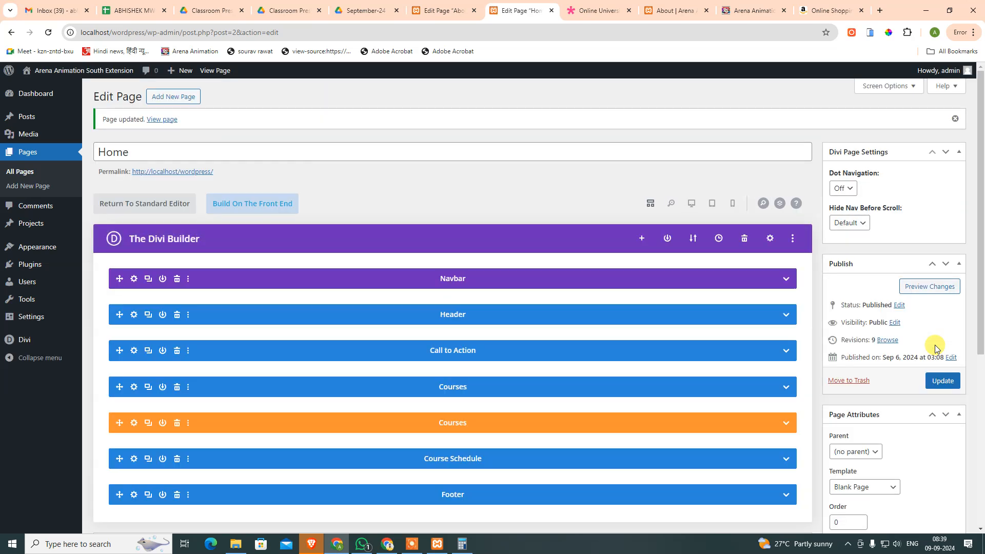
pyautogui.click(444, 11)
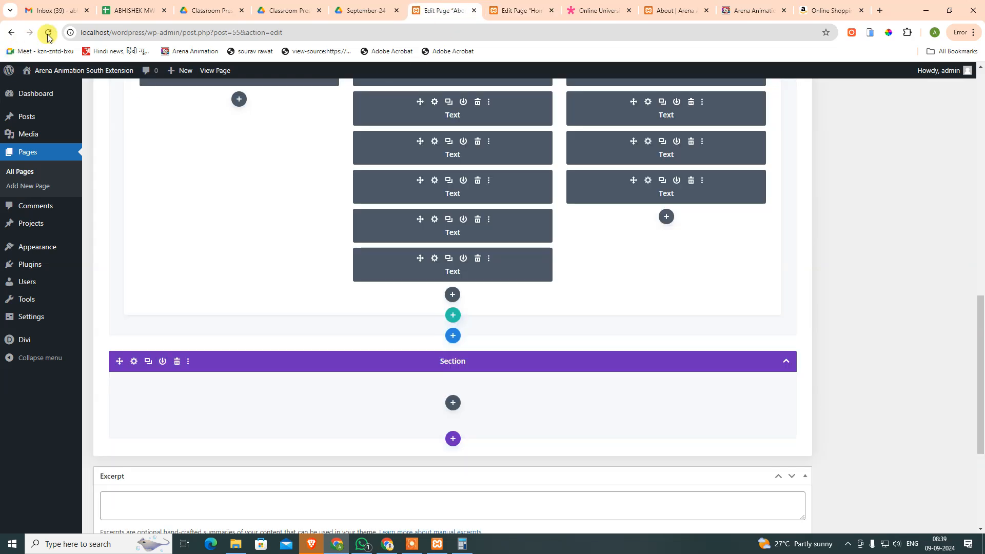
pyautogui.click(18, 171)
pyautogui.click(464, 362)
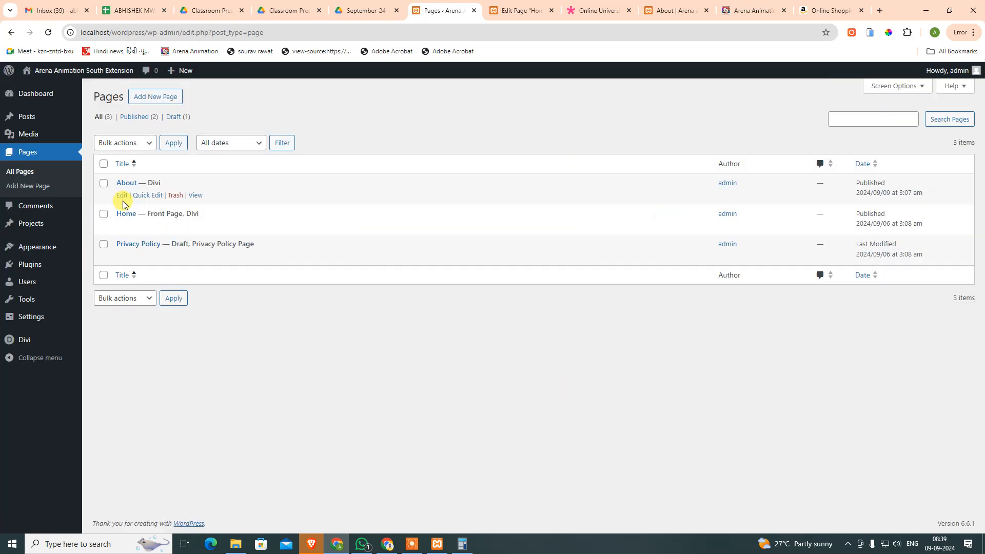
pyautogui.click(121, 195)
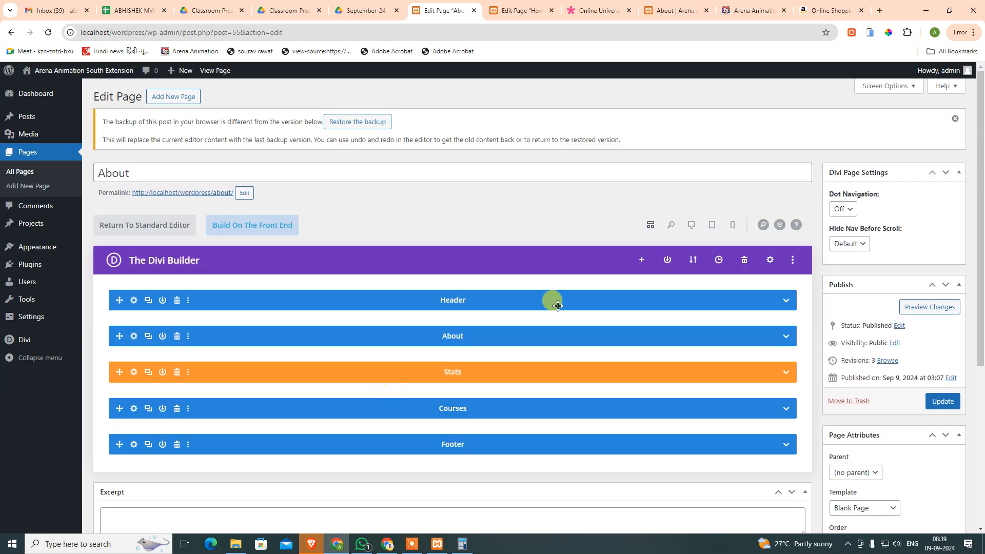
# Step: Insert the saved Navbar section from the library below the About page's Footer section
pyautogui.click(786, 444)
pyautogui.scroll(-5, 606, 432)
pyautogui.scroll(-11, 616, 430)
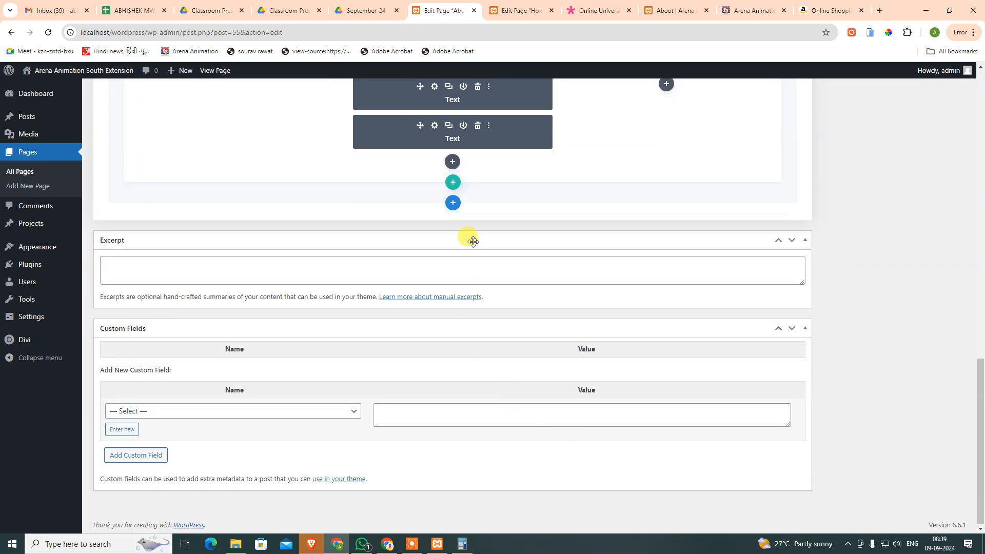
pyautogui.click(453, 202)
pyautogui.click(466, 256)
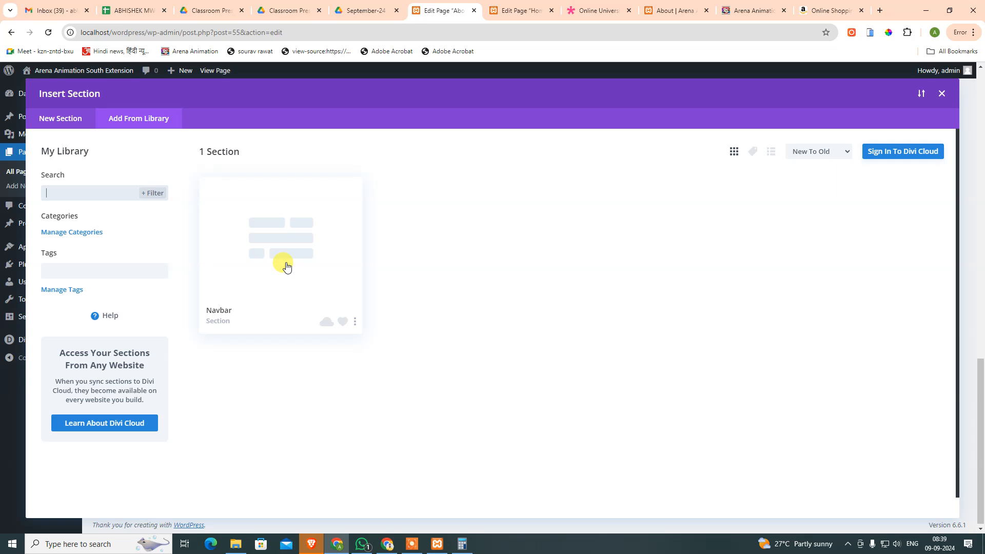
pyautogui.click(286, 267)
pyautogui.click(287, 473)
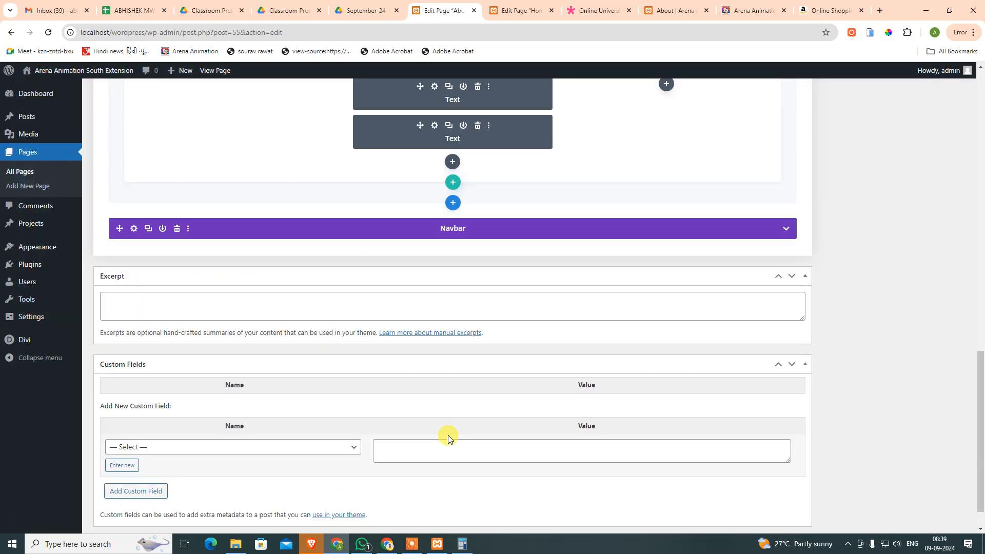
# Step: Move the Navbar section above the Header section on the About page and update the page
pyautogui.scroll(10, 481, 249)
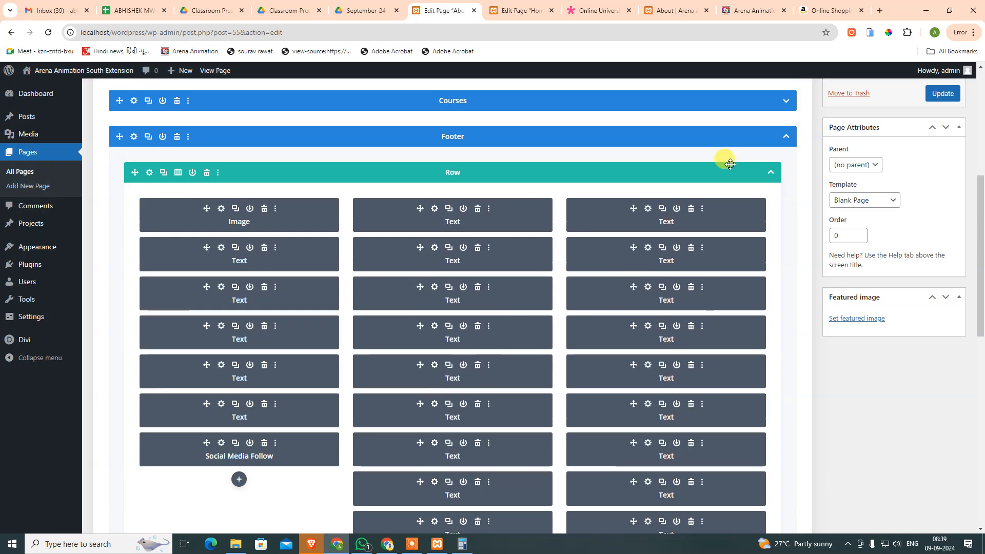
pyautogui.click(790, 143)
pyautogui.scroll(5, 504, 257)
pyautogui.moveTo(420, 396); pyautogui.dragTo(426, 210)
pyautogui.click(942, 322)
# Step: Close the Home page's editor and reload the published About page to check its navigation bar
pyautogui.click(531, 6)
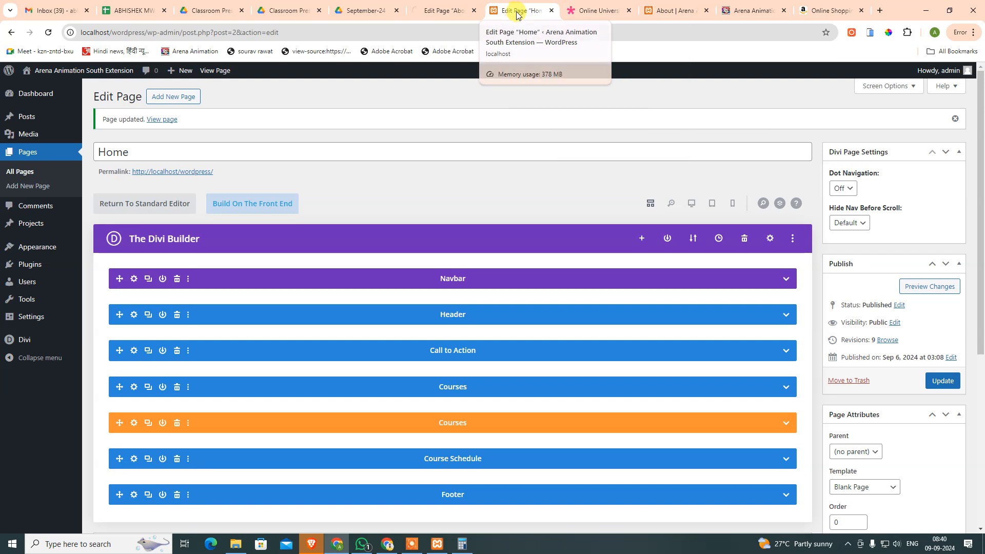
pyautogui.click(551, 10)
pyautogui.click(611, 14)
pyautogui.click(48, 31)
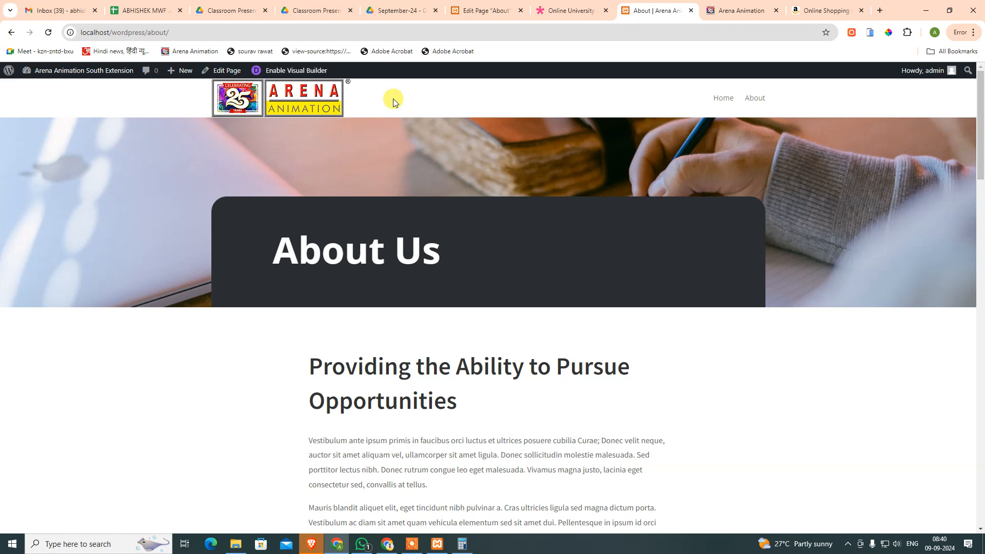
# Step: Look at the navigation menu of the Online University live demo to see which pages it includes
pyautogui.click(474, 7)
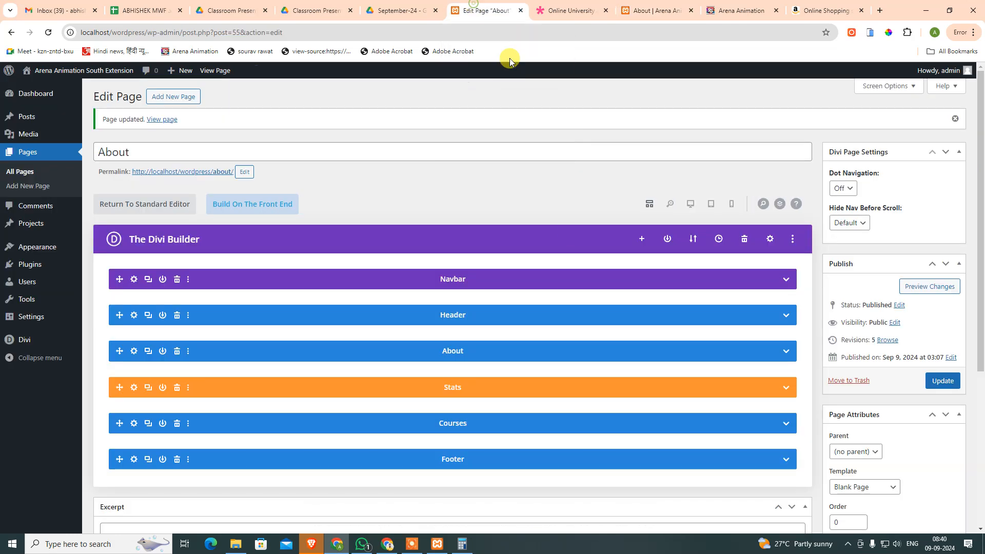
pyautogui.click(753, 6)
pyautogui.click(493, 6)
pyautogui.click(584, 6)
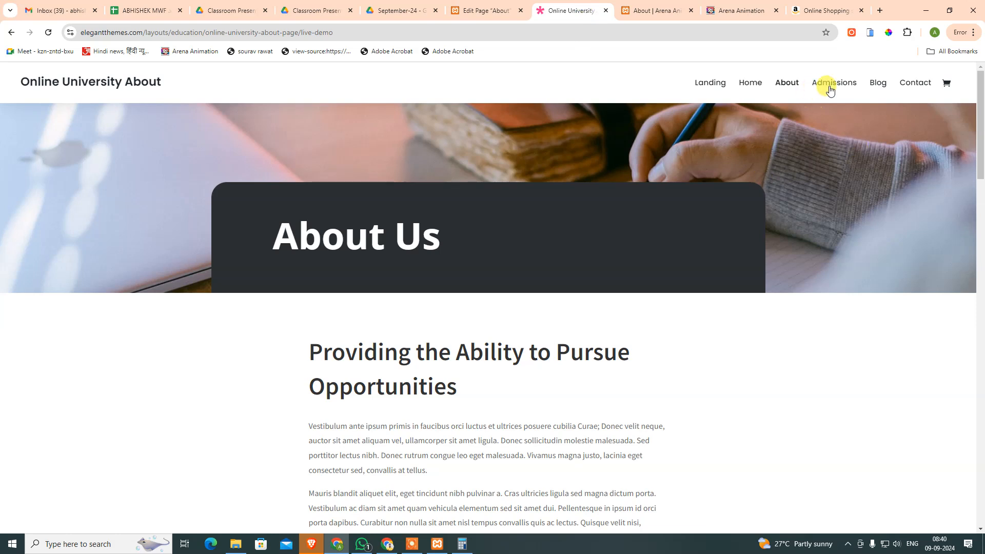
# Step: Start a new page from the site's list of pages
pyautogui.click(468, 11)
pyautogui.click(21, 177)
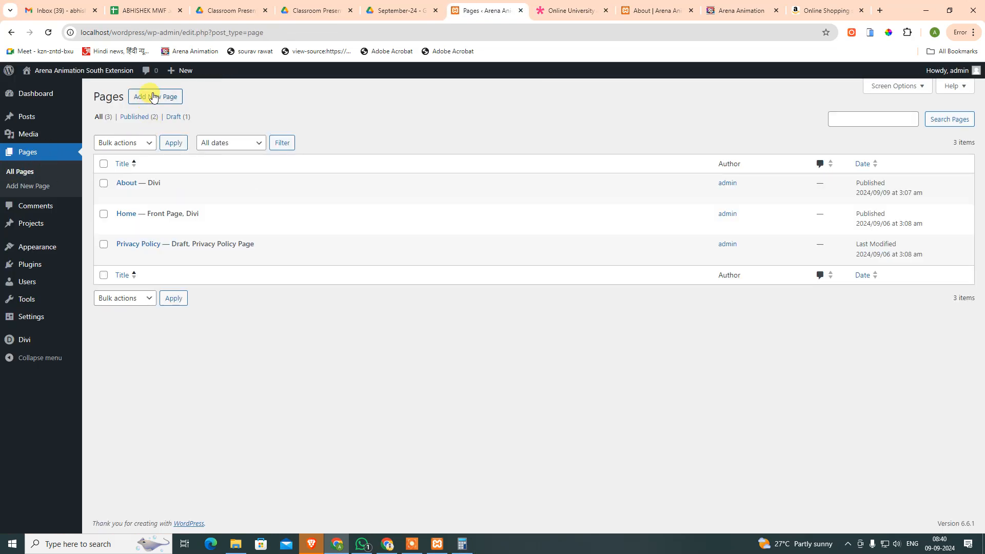
pyautogui.click(153, 98)
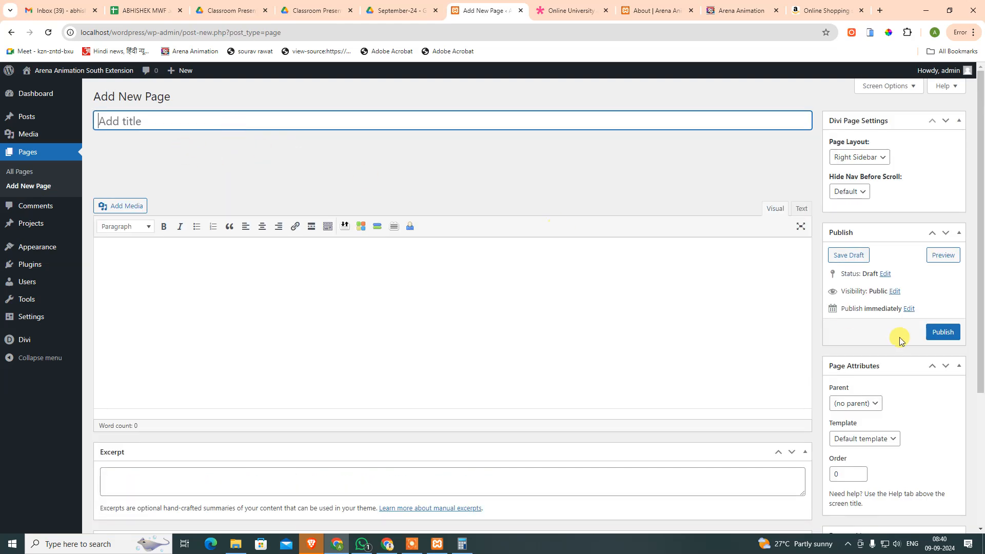
# Step: Build the new page with Divi from the Education category's Online University Admissions layout, importing its design presets
pyautogui.click(132, 171)
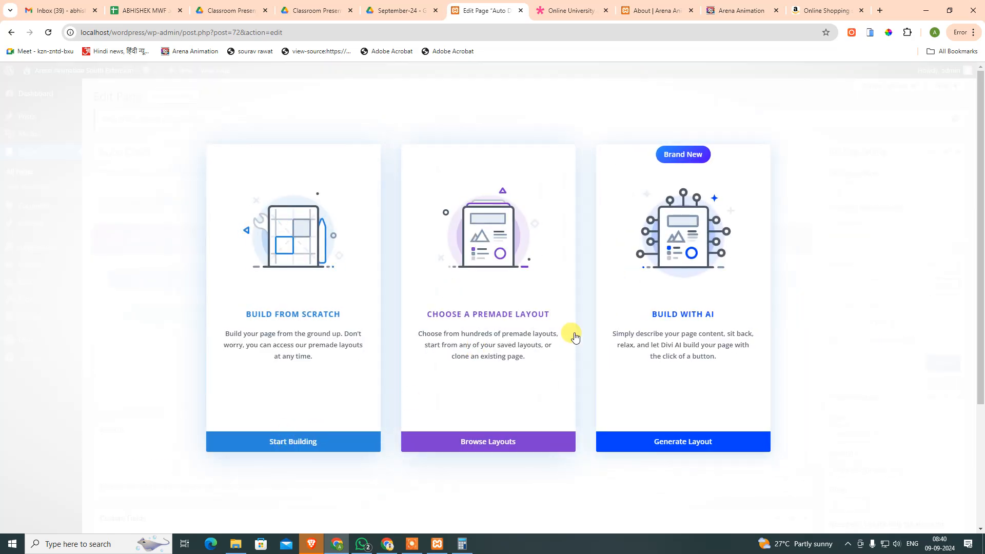
pyautogui.click(499, 442)
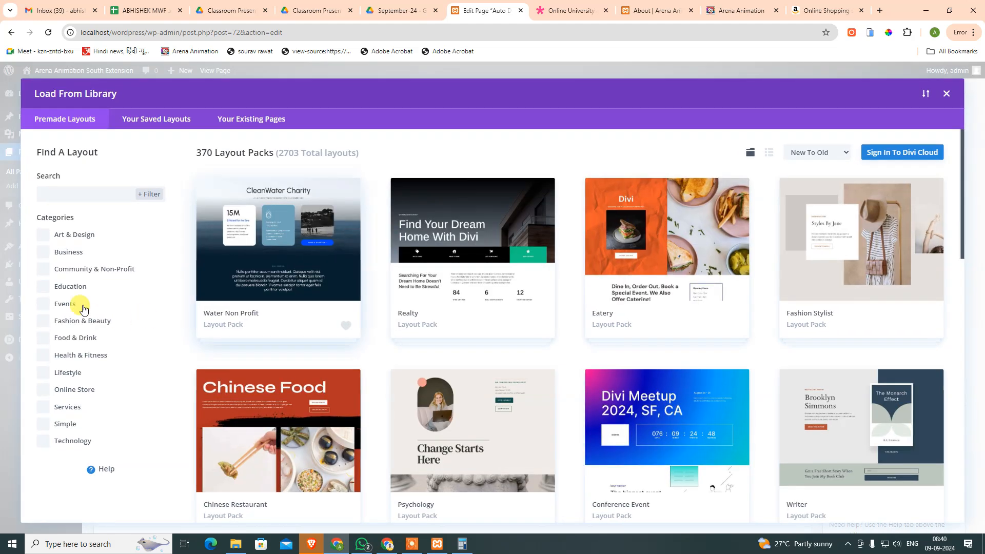
pyautogui.click(76, 284)
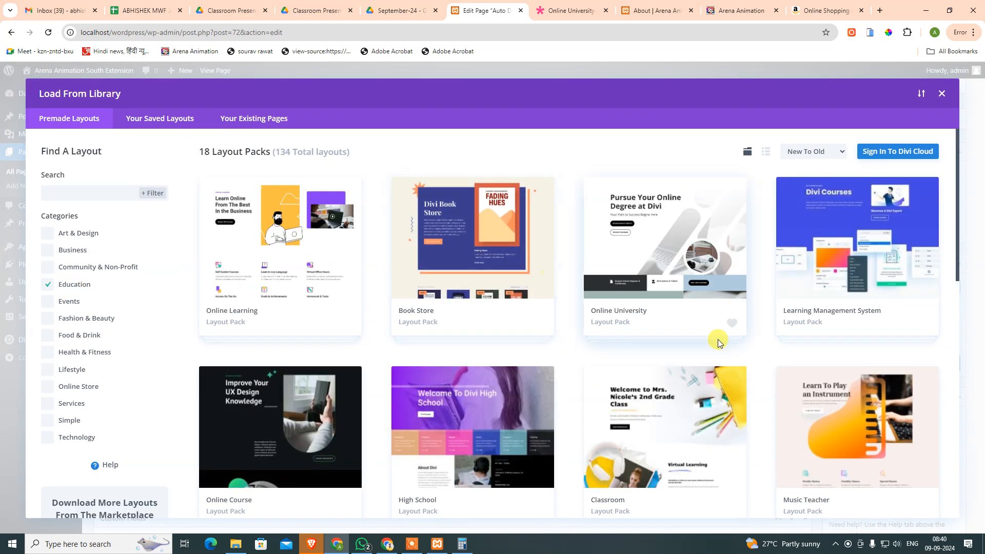
pyautogui.click(671, 290)
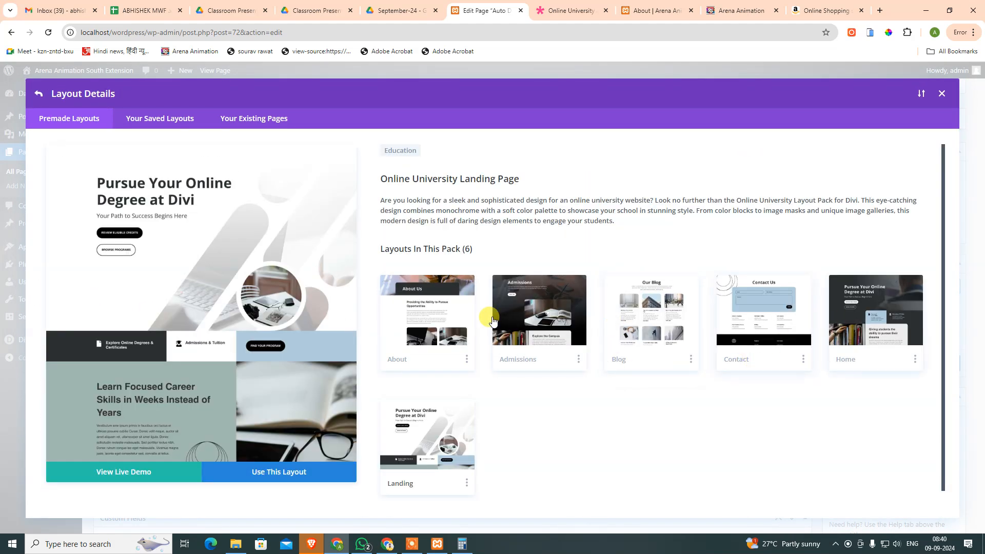
pyautogui.click(559, 358)
pyautogui.click(291, 472)
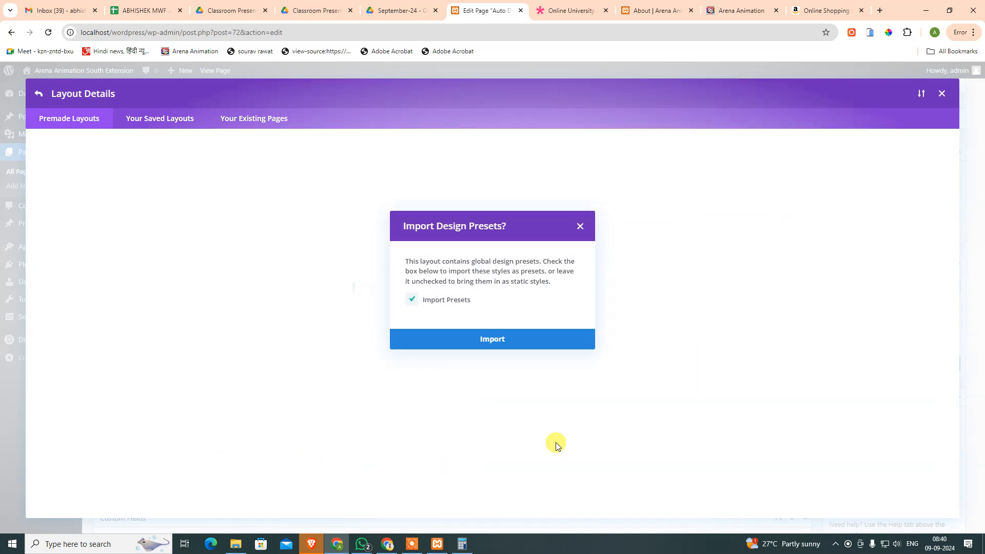
pyautogui.click(504, 339)
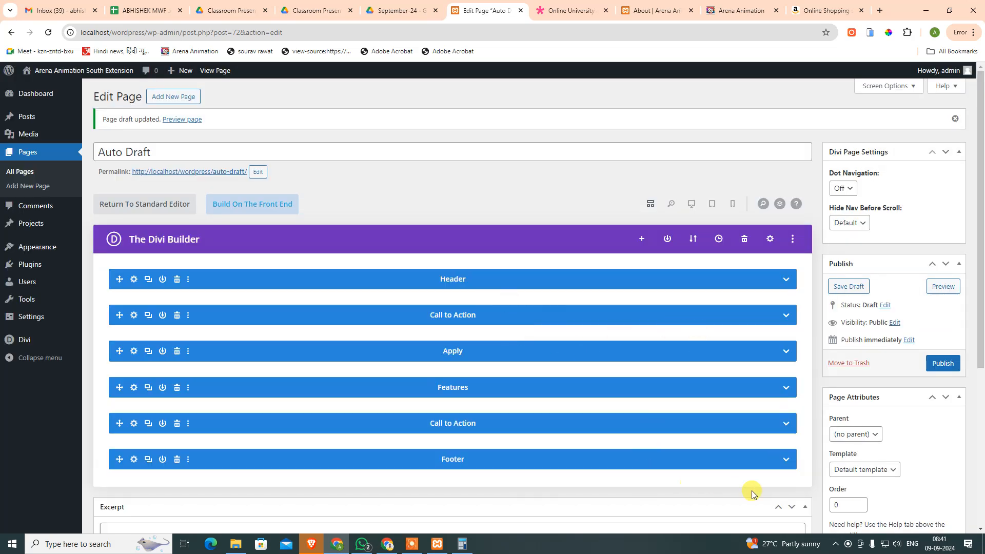
# Step: Insert the saved Navbar section from the library below the Footer section
pyautogui.click(786, 458)
pyautogui.scroll(-10, 631, 446)
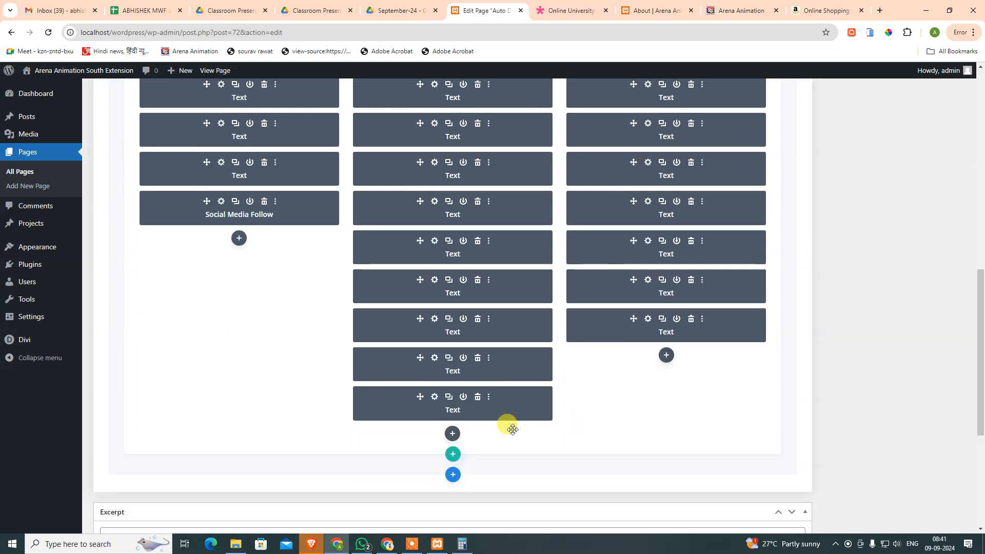
pyautogui.click(453, 473)
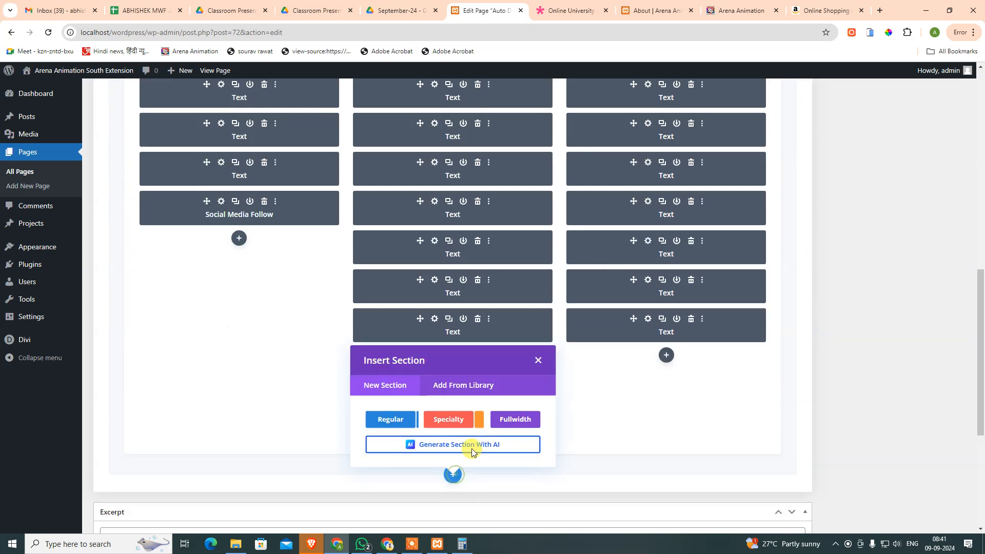
pyautogui.click(479, 384)
pyautogui.click(276, 207)
pyautogui.click(323, 471)
# Step: Move the Navbar section above the Header section of the new page
pyautogui.scroll(10, 675, 352)
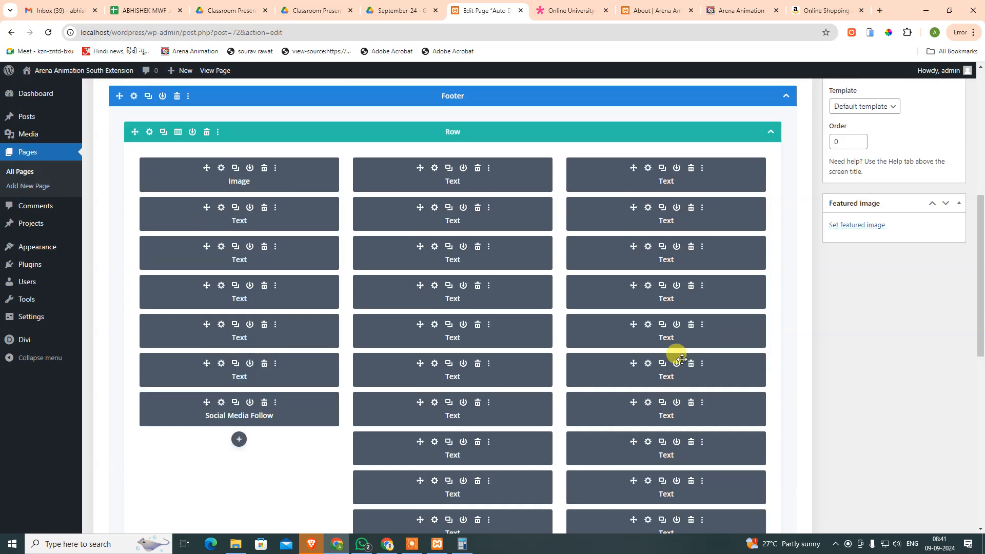
pyautogui.click(786, 254)
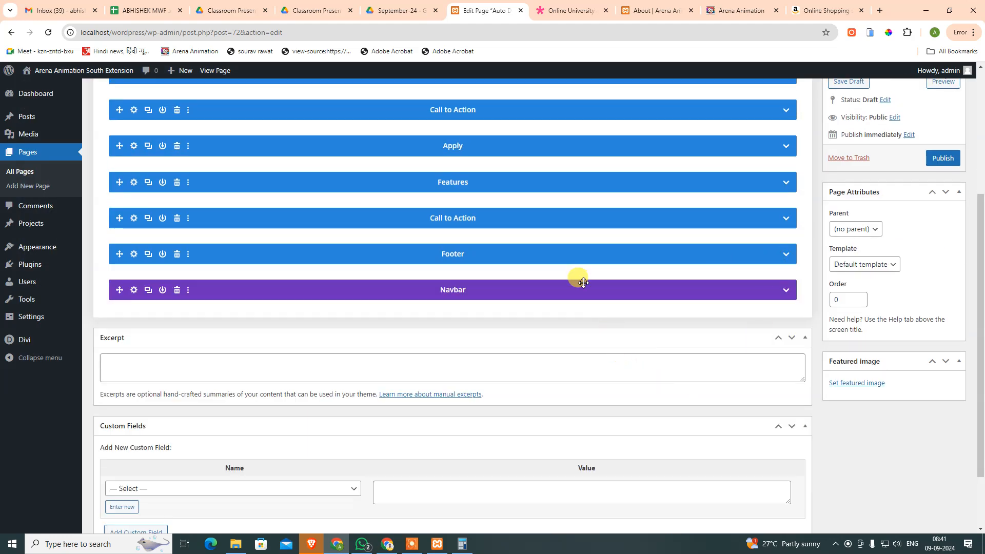
pyautogui.moveTo(578, 290); pyautogui.dragTo(562, 274)
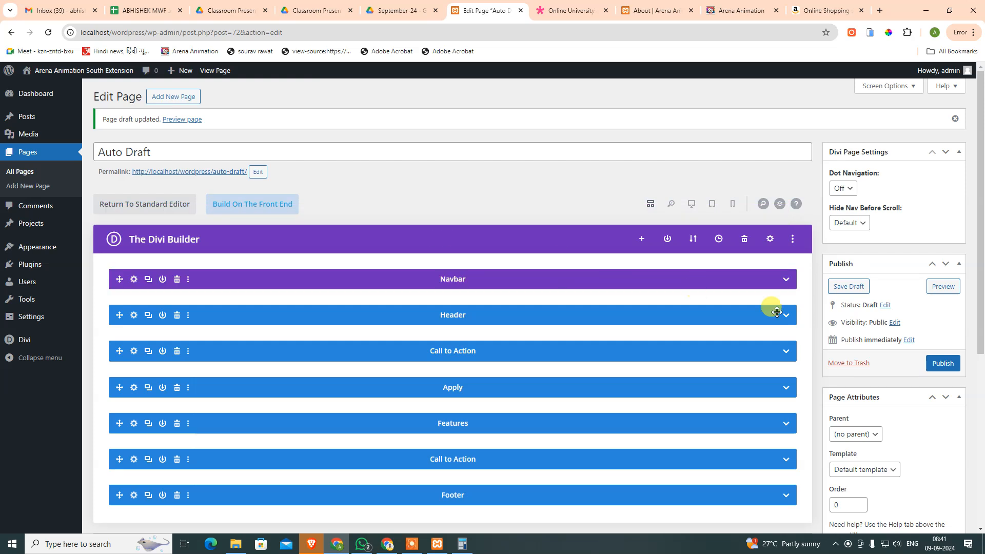
pyautogui.tripleClick(182, 149)
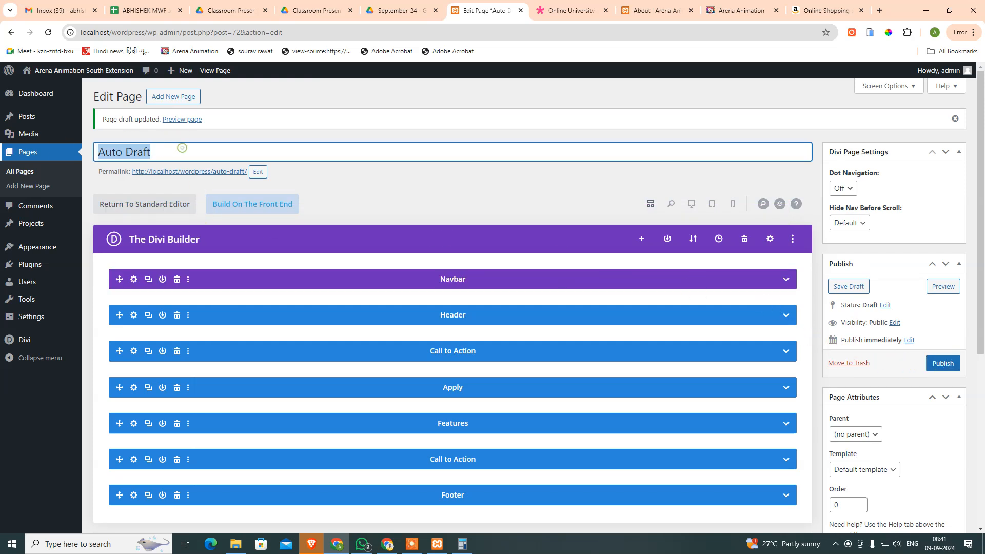
pyautogui.click(582, 13)
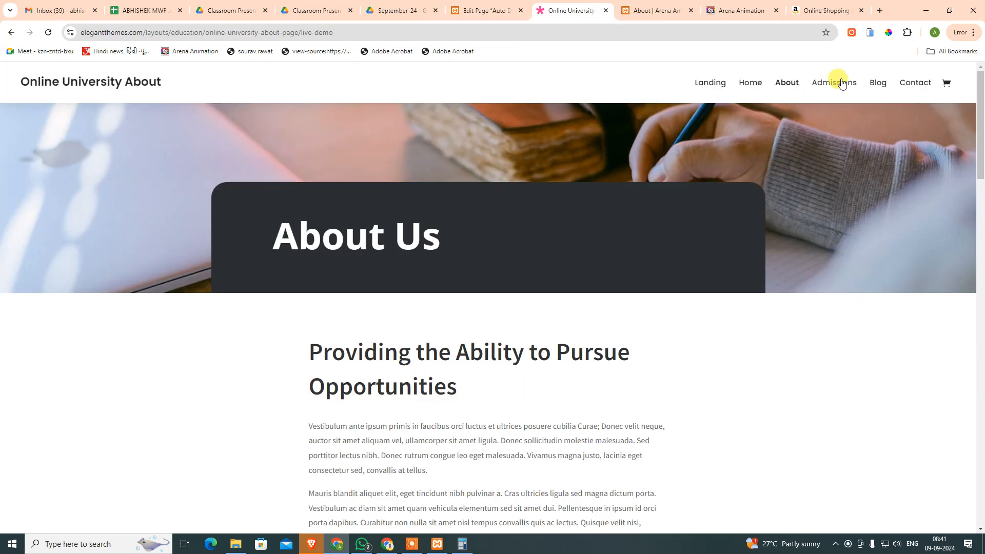
pyautogui.moveTo(861, 81); pyautogui.dragTo(861, 91)
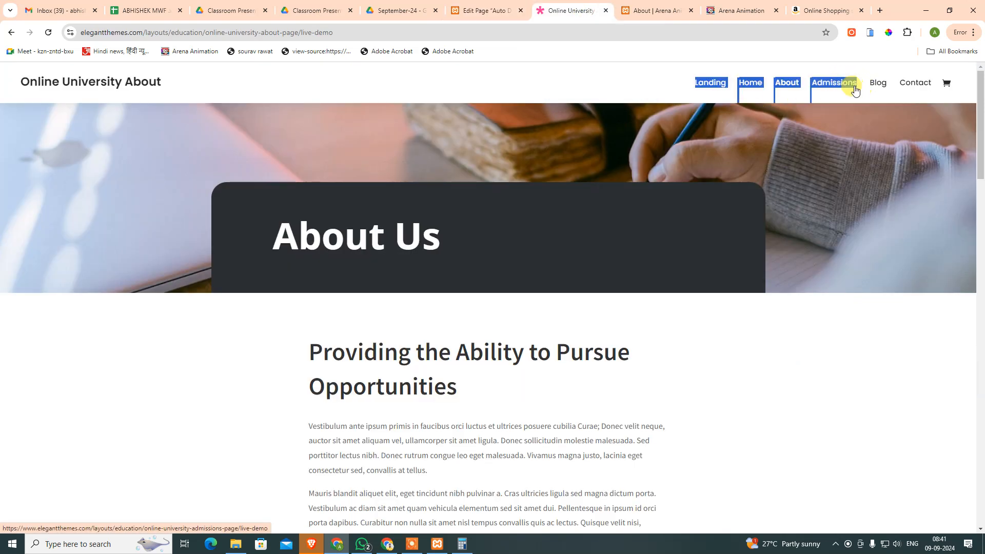
pyautogui.hotkey('ctrl', 'd')
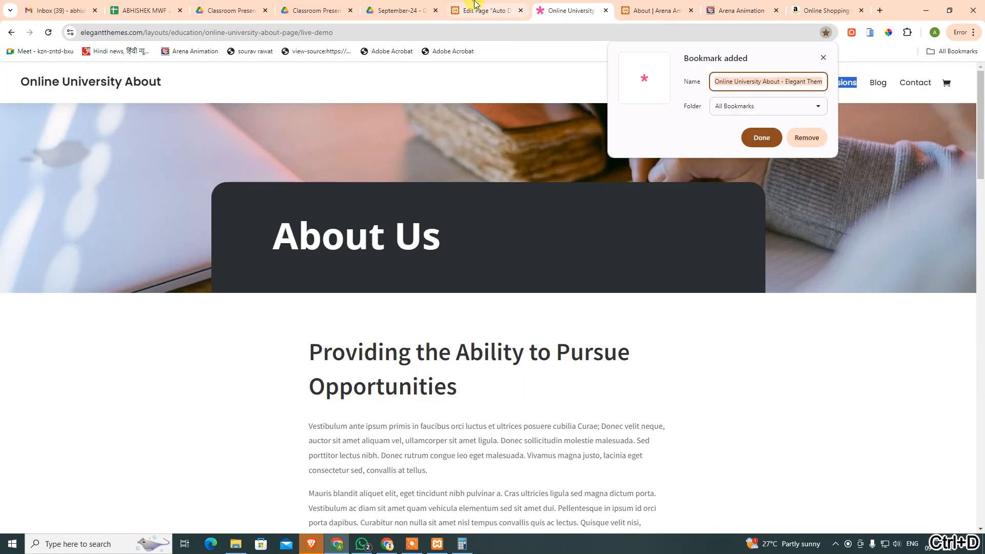
pyautogui.click(474, 6)
pyautogui.click(599, 10)
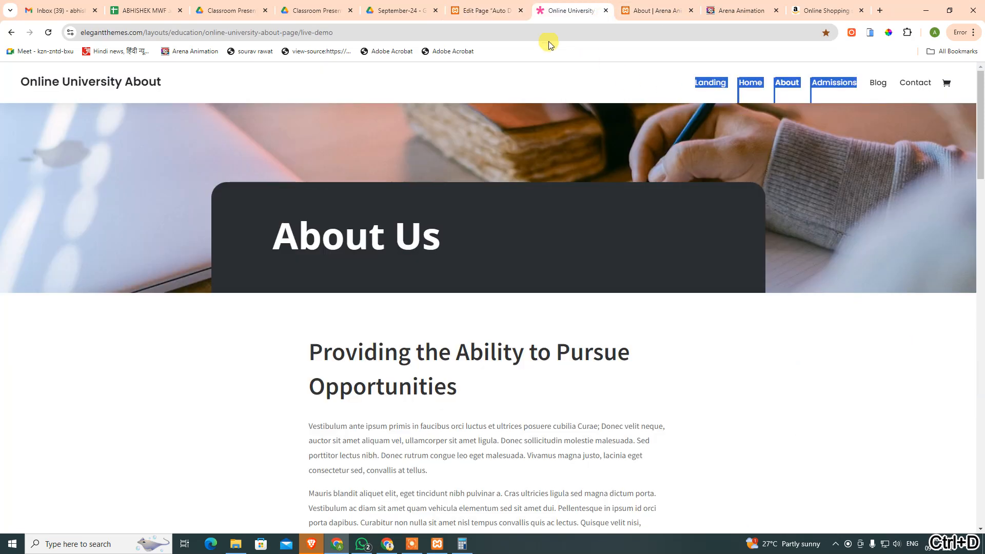
pyautogui.click(495, 12)
pyautogui.write('Designed by Elegant Themes | Powered by WordPress')
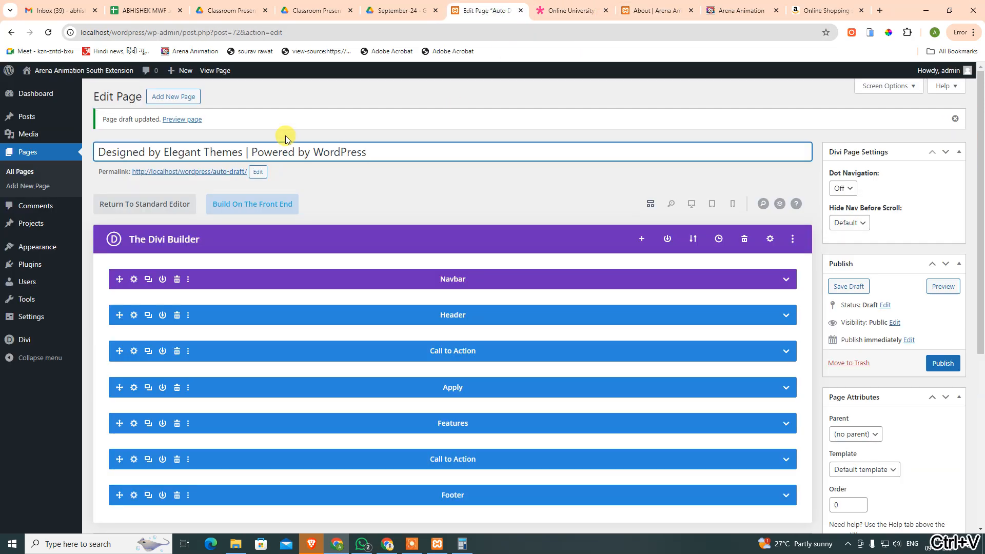
# Step: Replace the page title with Admissions and publish the page
pyautogui.hotkey('ctrl', 'a')
pyautogui.press('BackSpace')
pyautogui.write('Admissions')
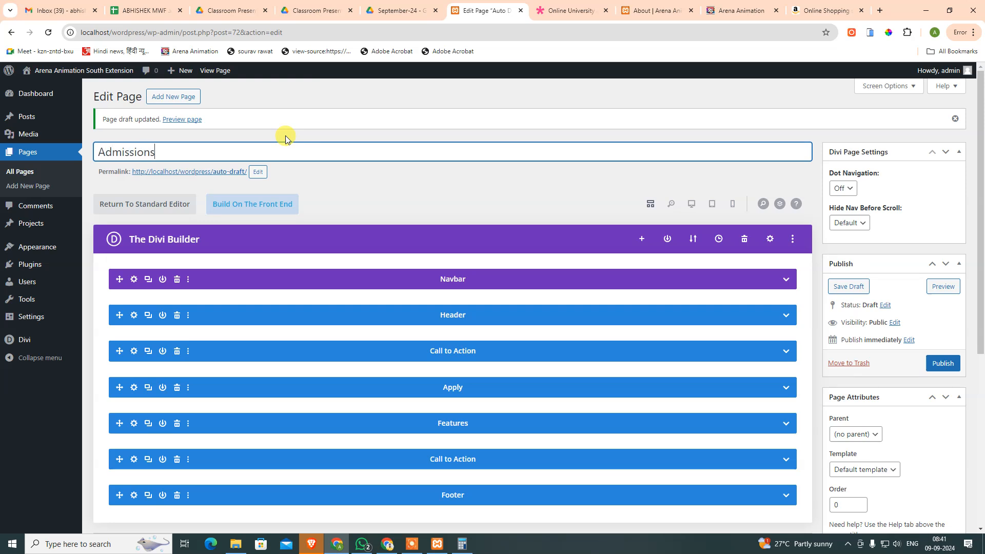
pyautogui.click(939, 363)
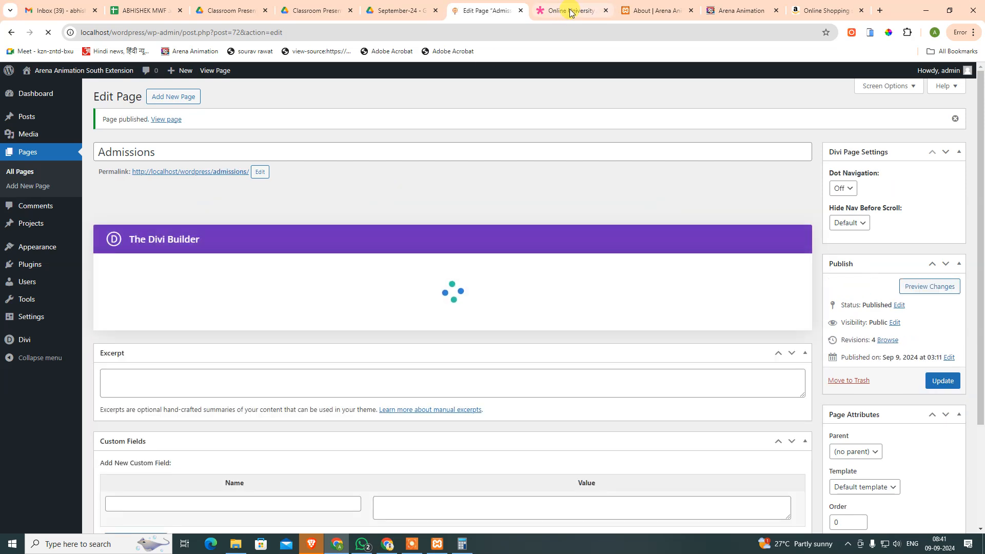
# Step: Compare the navigation bars of the published Admissions, Home and About pages through the site's menu links
pyautogui.click(650, 10)
pyautogui.click(725, 100)
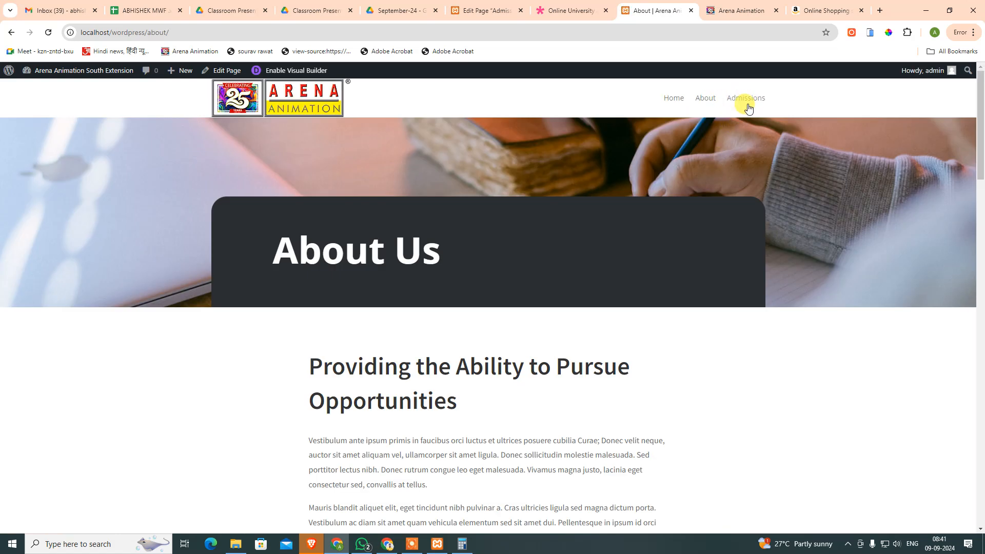
pyautogui.click(749, 98)
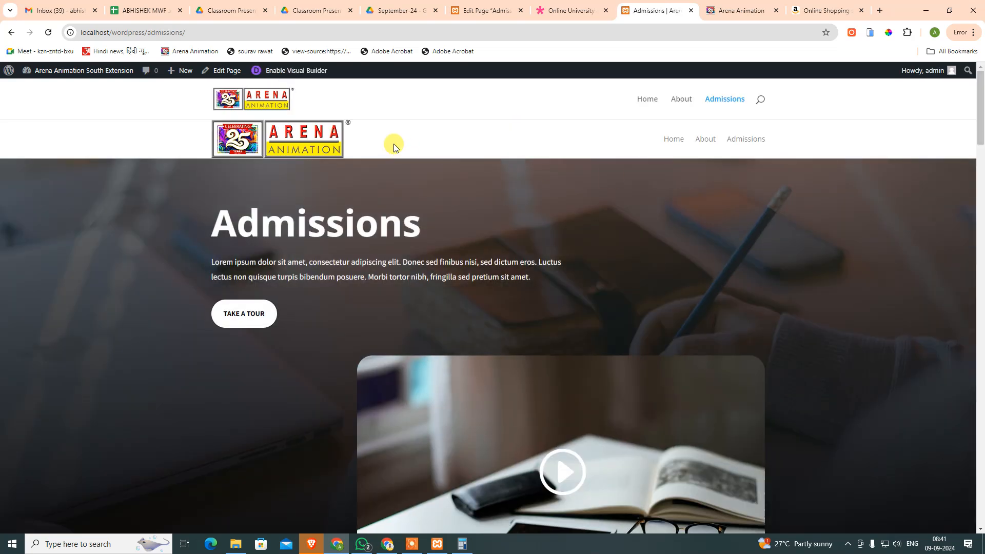
pyautogui.click(645, 102)
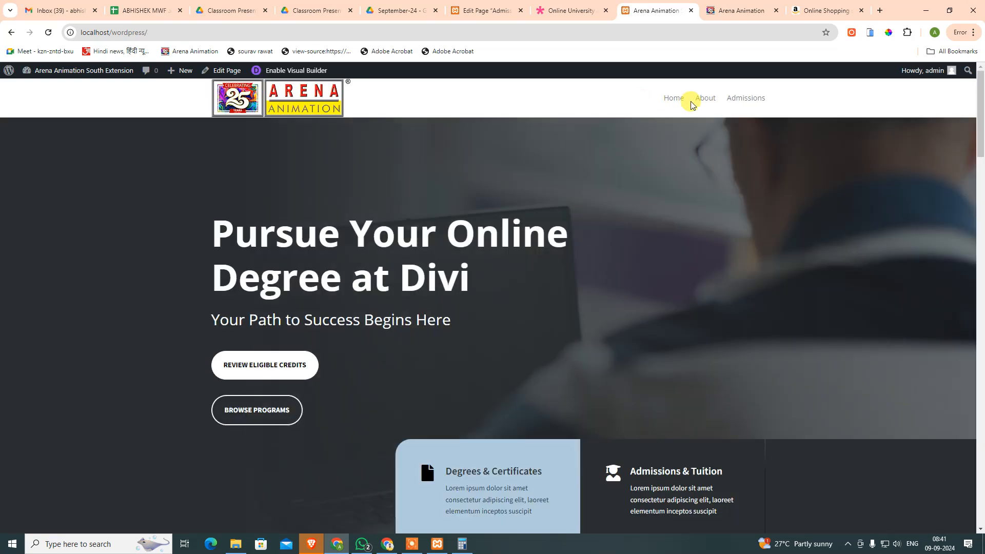
pyautogui.click(701, 98)
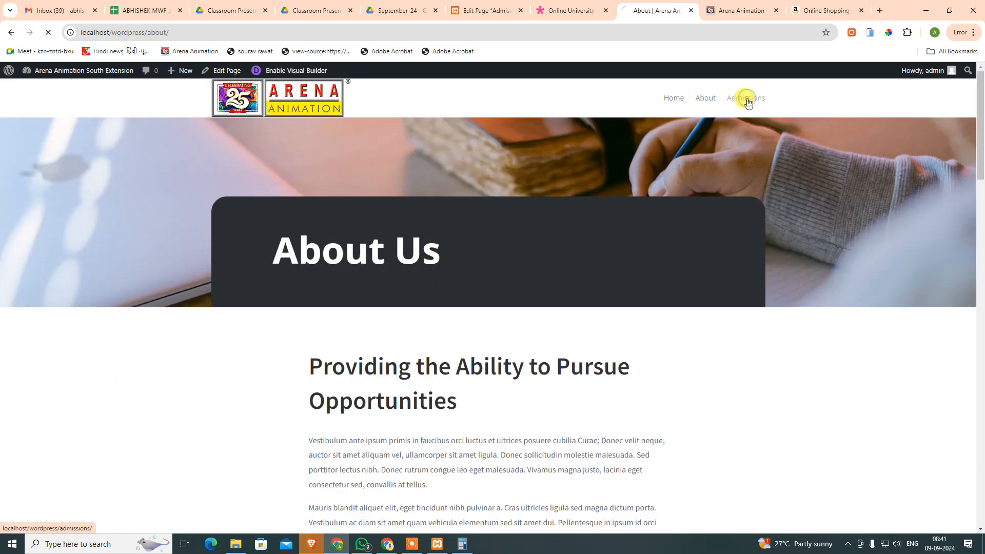
pyautogui.click(747, 99)
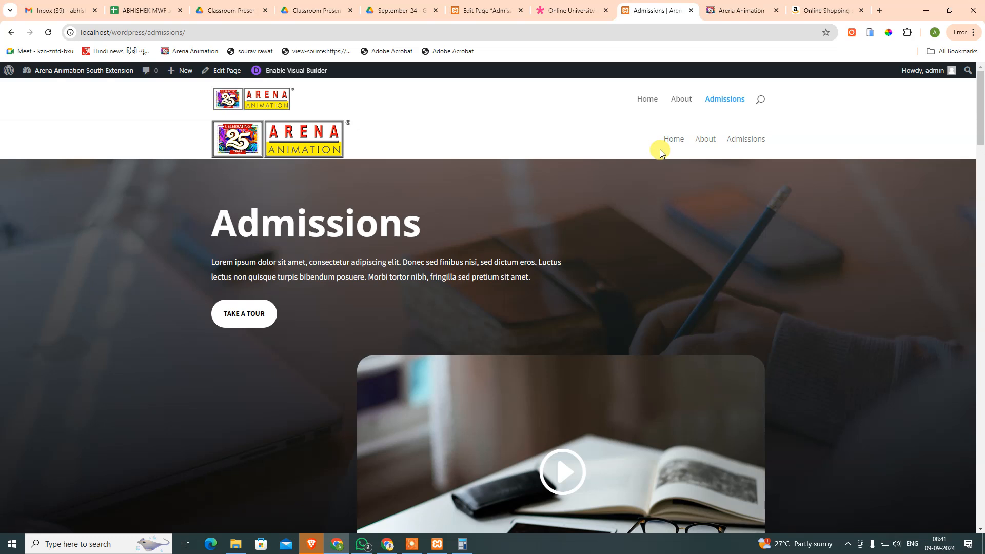
# Step: Set the Admissions page's template to Blank Page and update the page
pyautogui.click(590, 11)
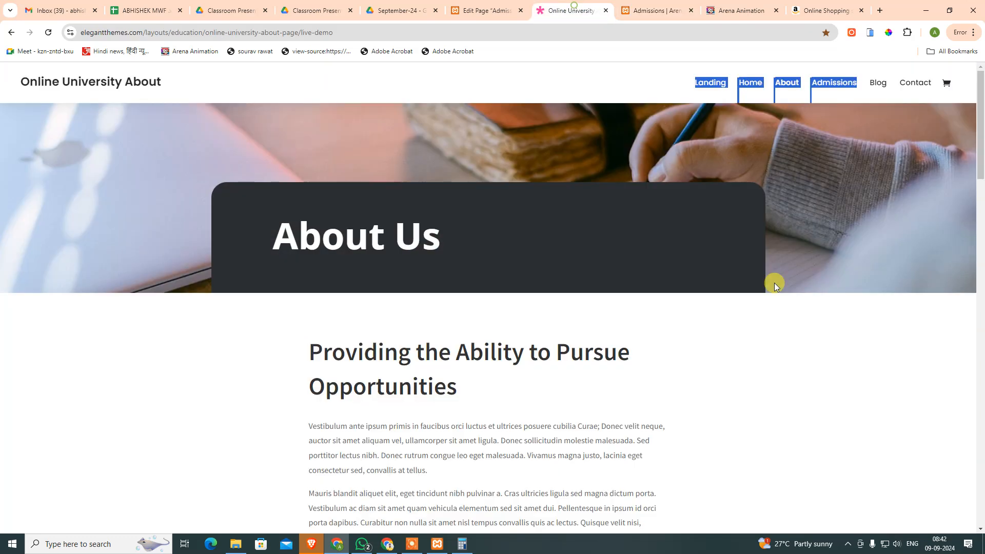
pyautogui.click(490, 11)
pyautogui.scroll(-2, 902, 397)
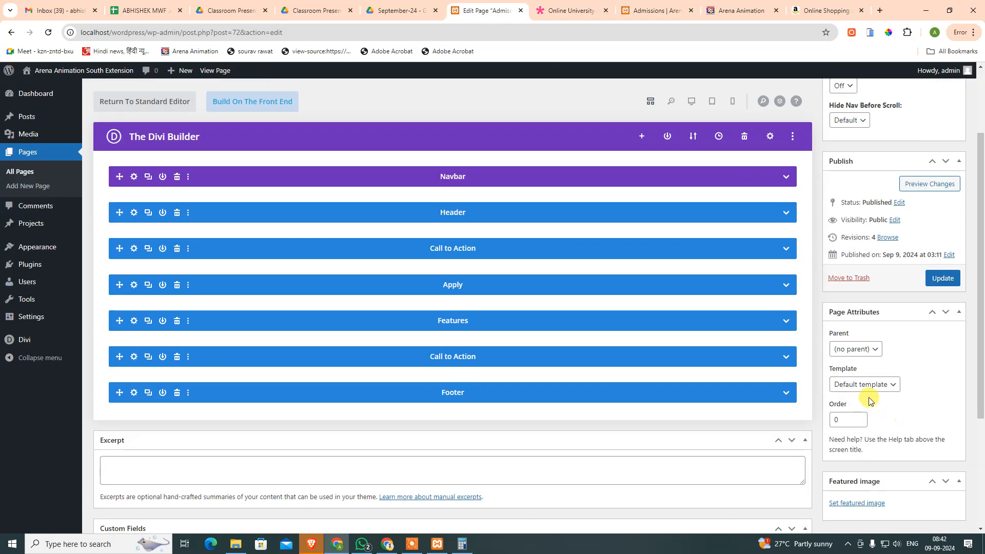
pyautogui.click(867, 384)
pyautogui.click(857, 411)
pyautogui.click(936, 279)
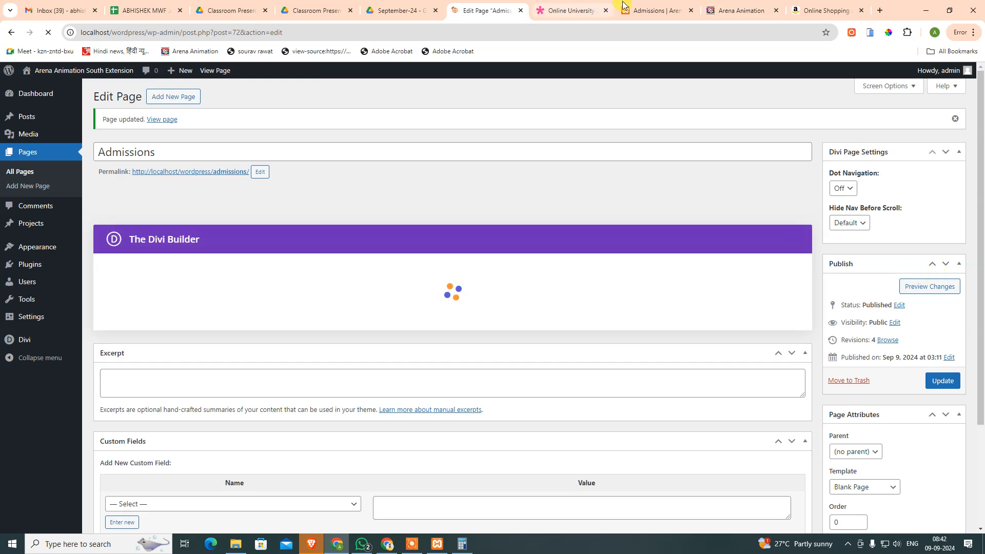
# Step: Reload the published Admissions page and check the navigation between Home, About and Admissions
pyautogui.click(662, 7)
pyautogui.click(49, 33)
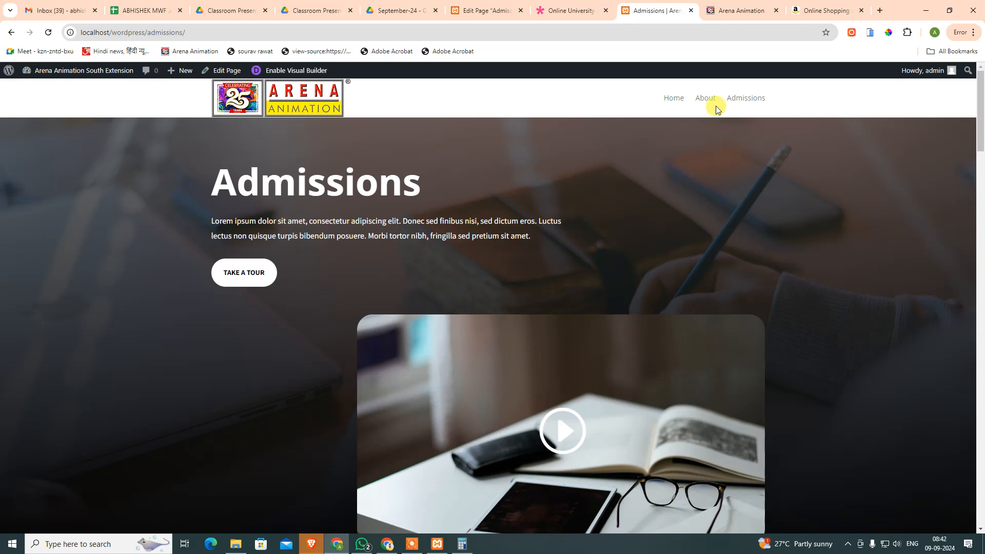
pyautogui.click(674, 98)
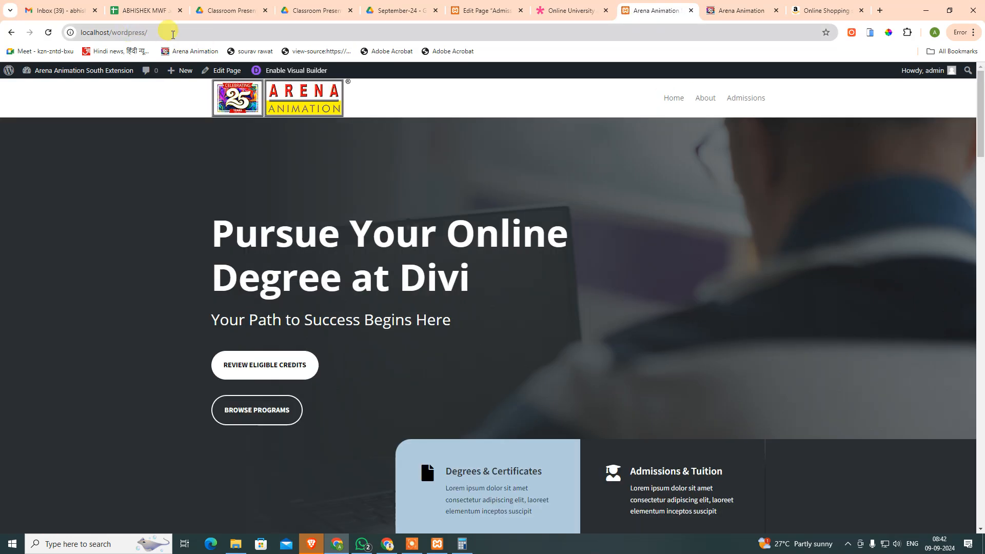
pyautogui.click(708, 100)
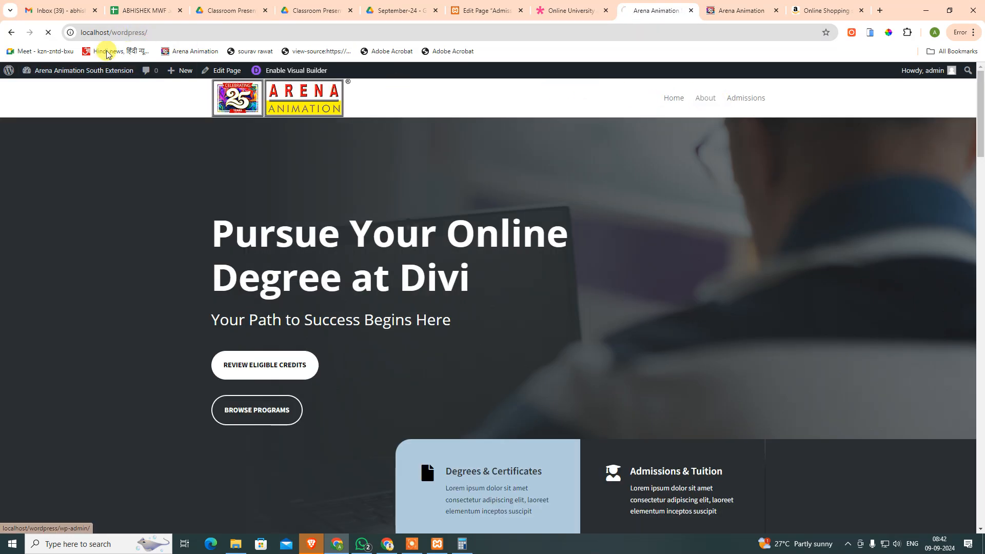
pyautogui.click(748, 102)
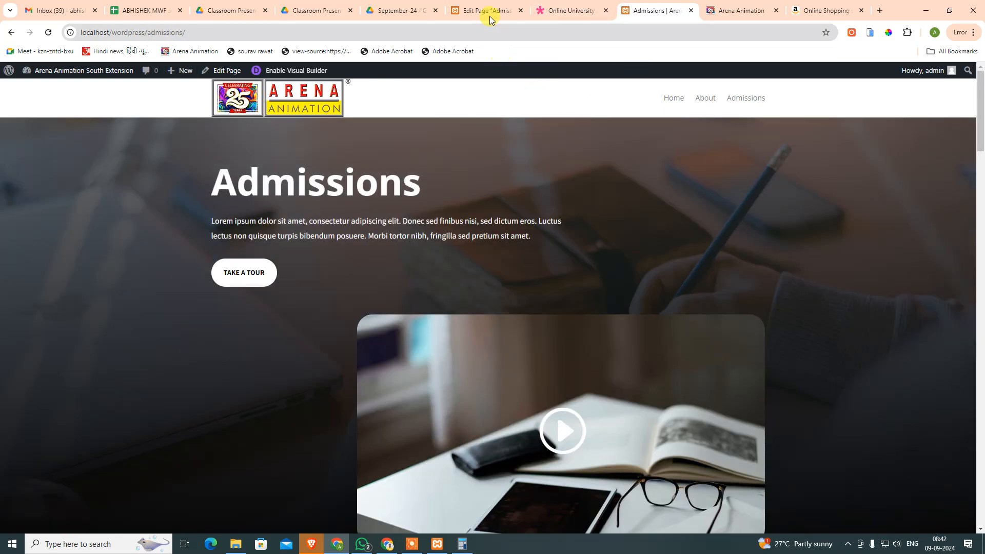
# Step: Check the demo site's menu for the next page, add a new page with the Divi Builder and browse premade layouts
pyautogui.click(576, 7)
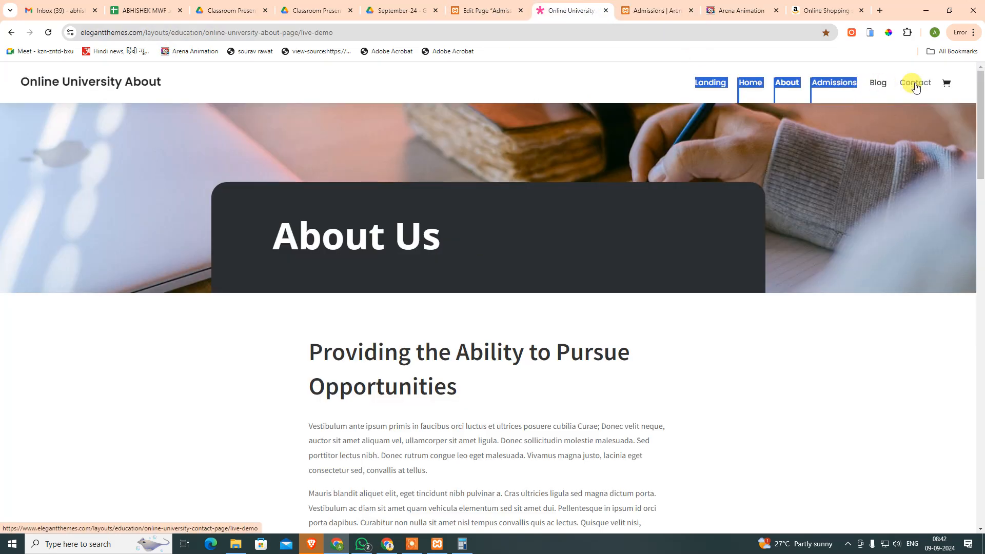
pyautogui.click(498, 12)
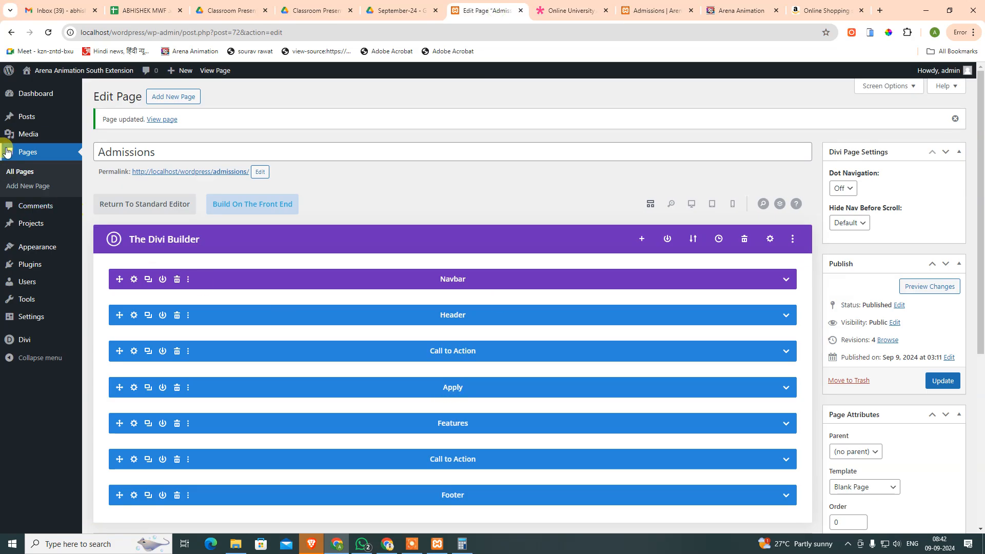
pyautogui.click(181, 98)
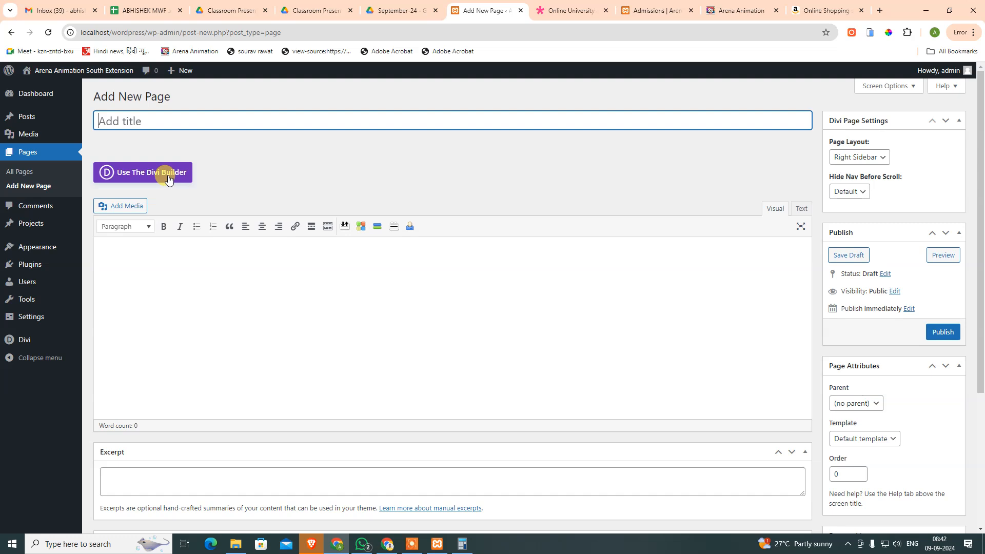
pyautogui.click(167, 177)
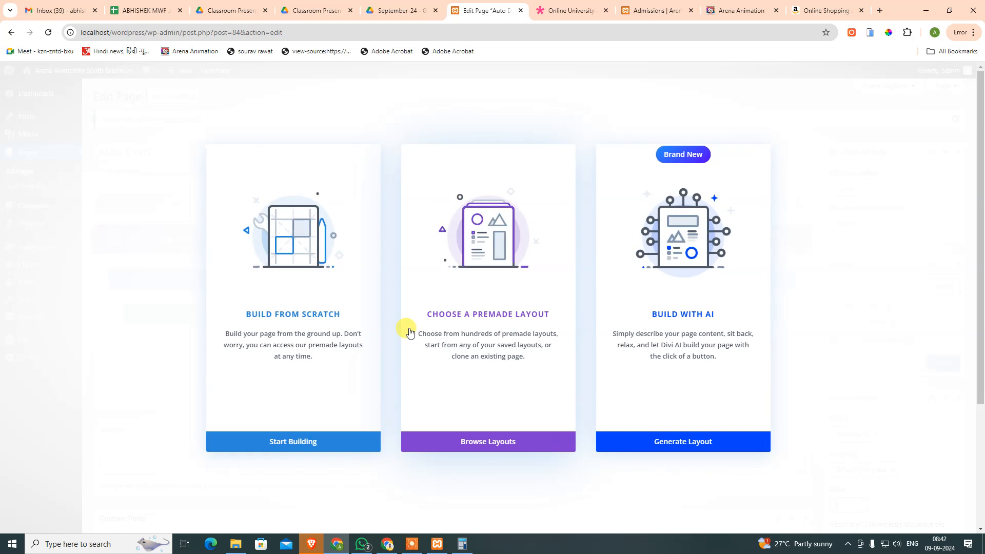
pyautogui.click(456, 444)
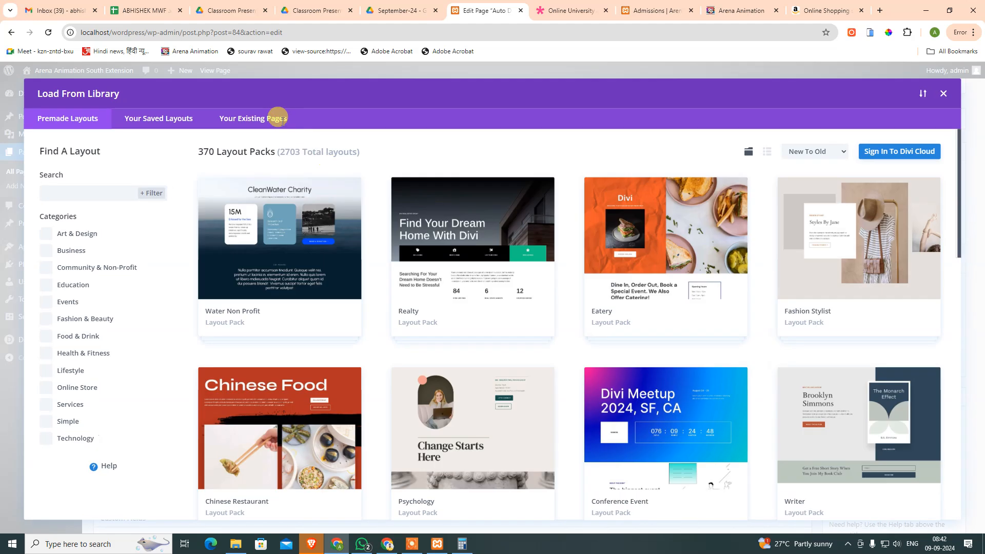
# Step: Import the Blog layout of the Online University pack from the Education category, including its design presets
pyautogui.click(279, 119)
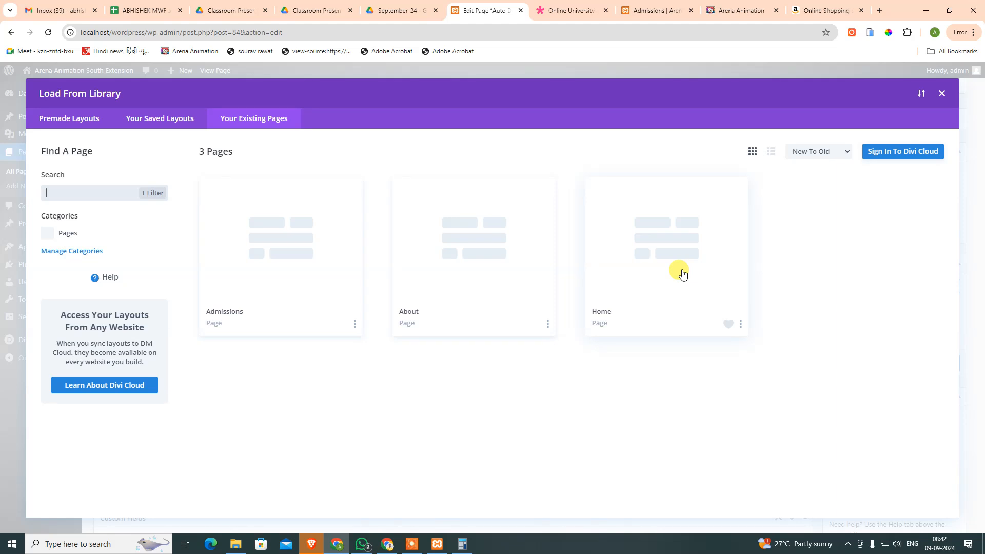
pyautogui.click(131, 120)
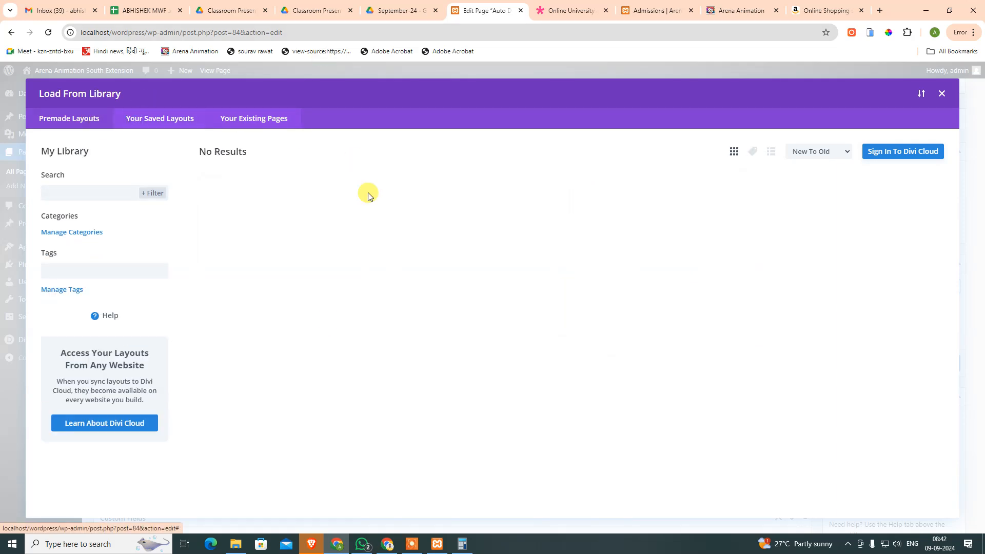
pyautogui.click(244, 130)
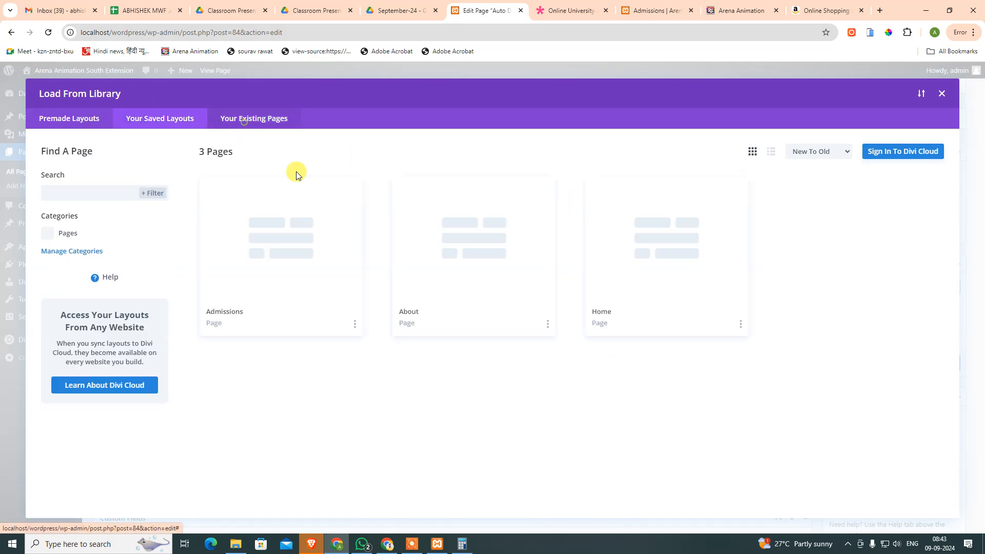
pyautogui.click(94, 120)
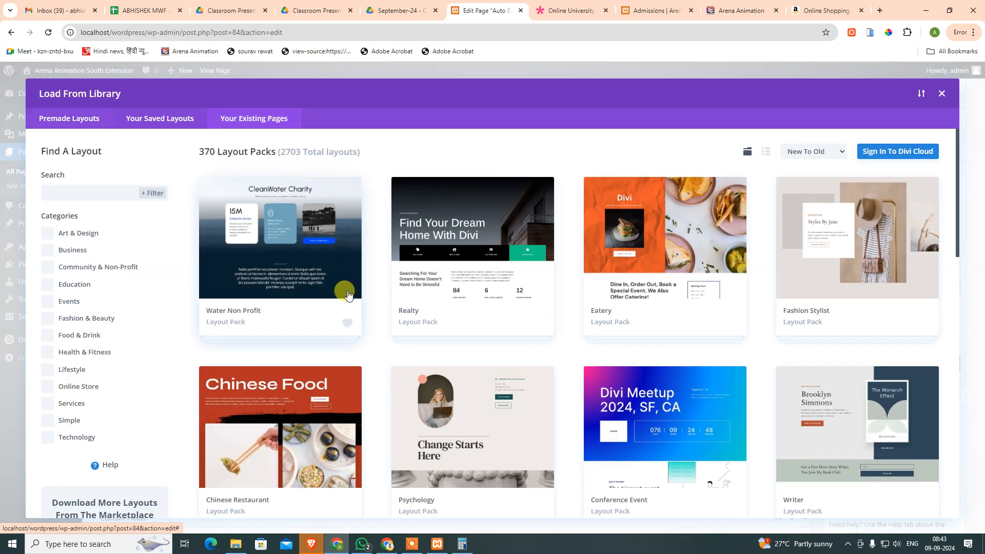
pyautogui.click(65, 287)
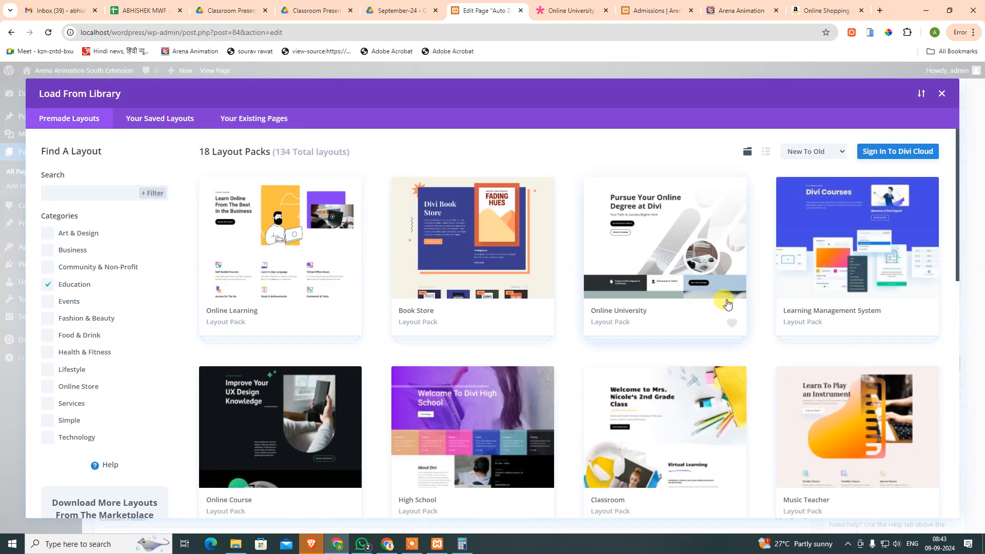
pyautogui.click(677, 269)
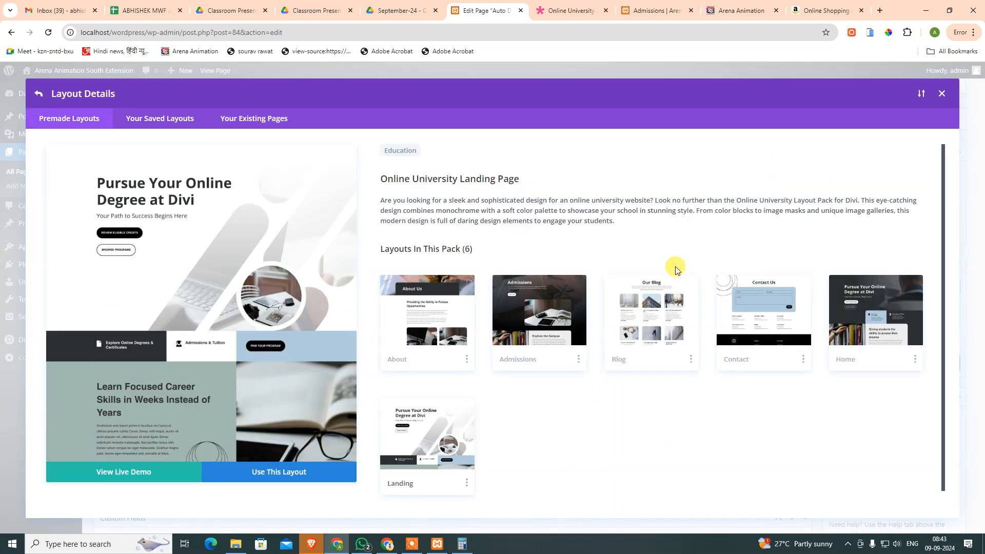
pyautogui.click(547, 15)
pyautogui.click(472, 14)
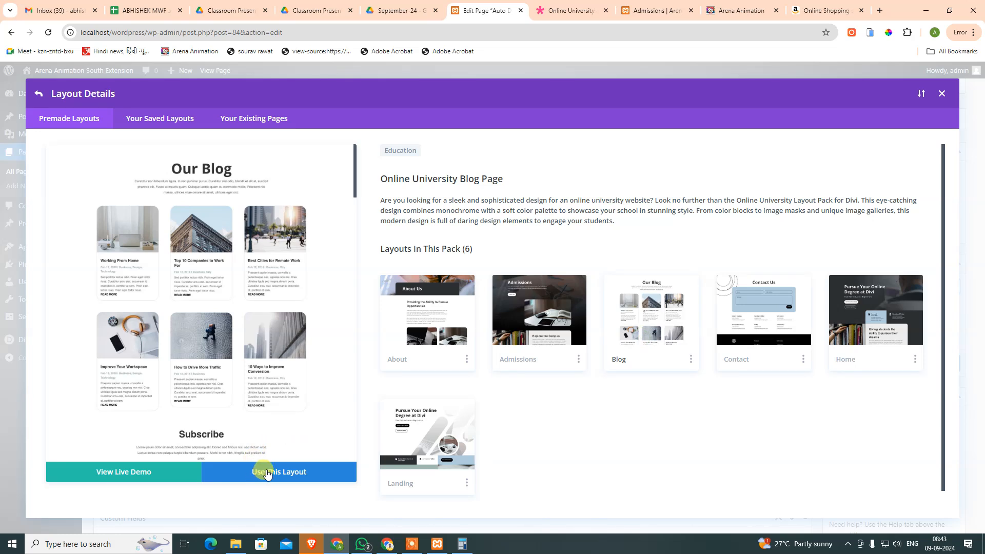
pyautogui.click(266, 473)
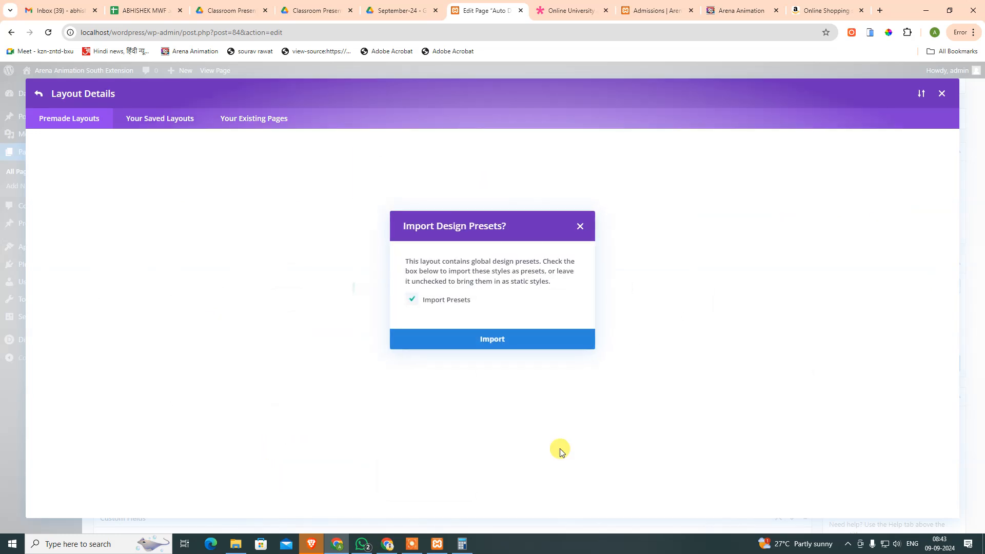
pyautogui.click(528, 340)
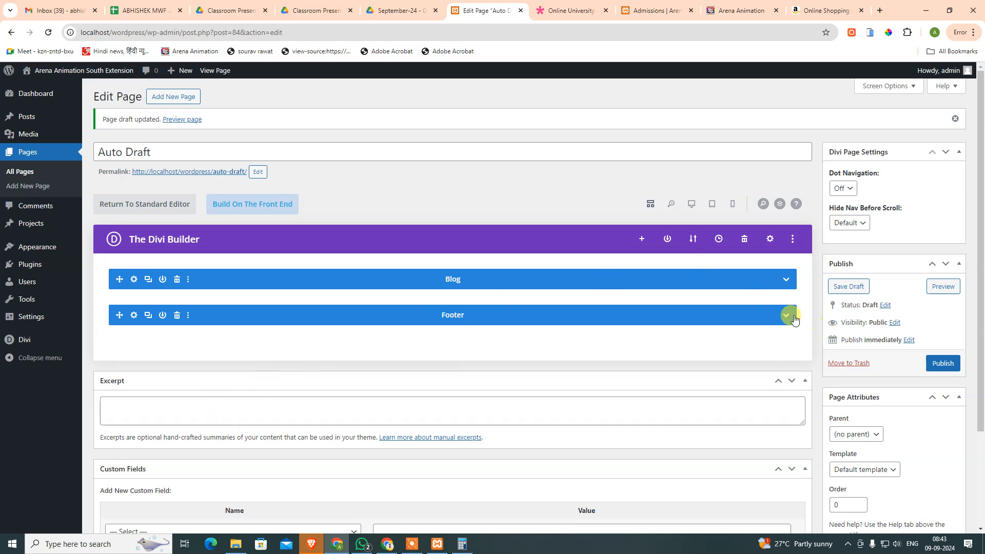
# Step: Insert the saved Navbar section from the library below the Blog section
pyautogui.click(786, 279)
pyautogui.scroll(-7, 503, 359)
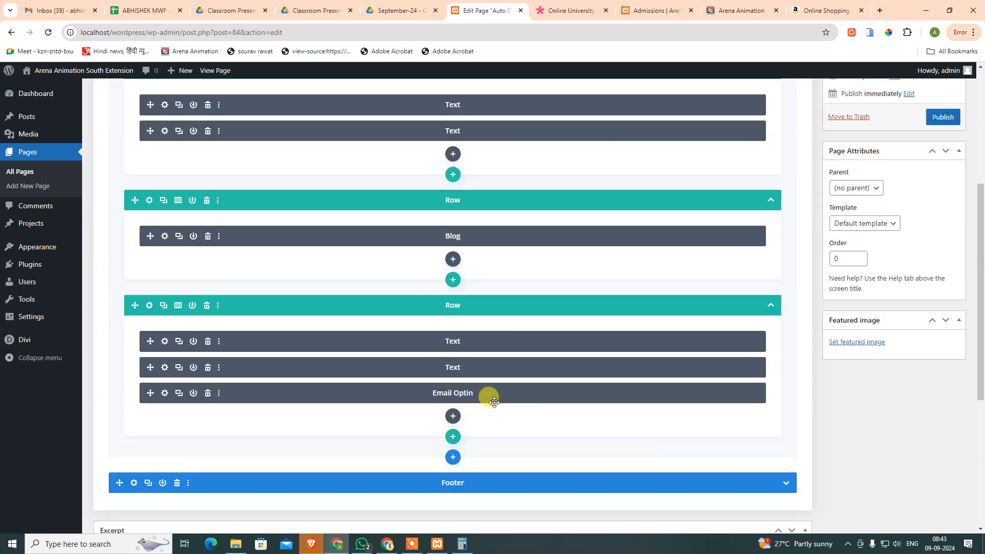
pyautogui.scroll(-2, 492, 397)
pyautogui.click(453, 241)
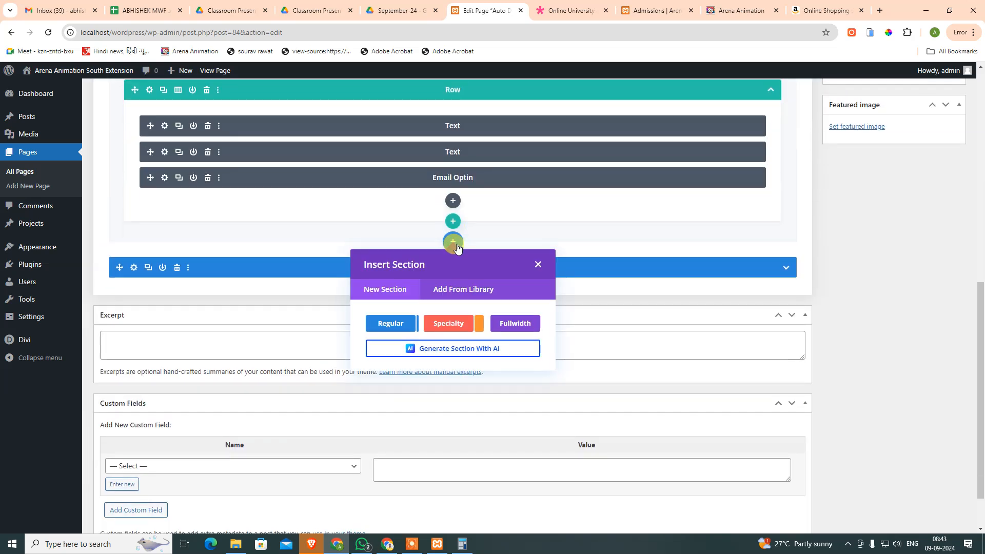
pyautogui.click(477, 290)
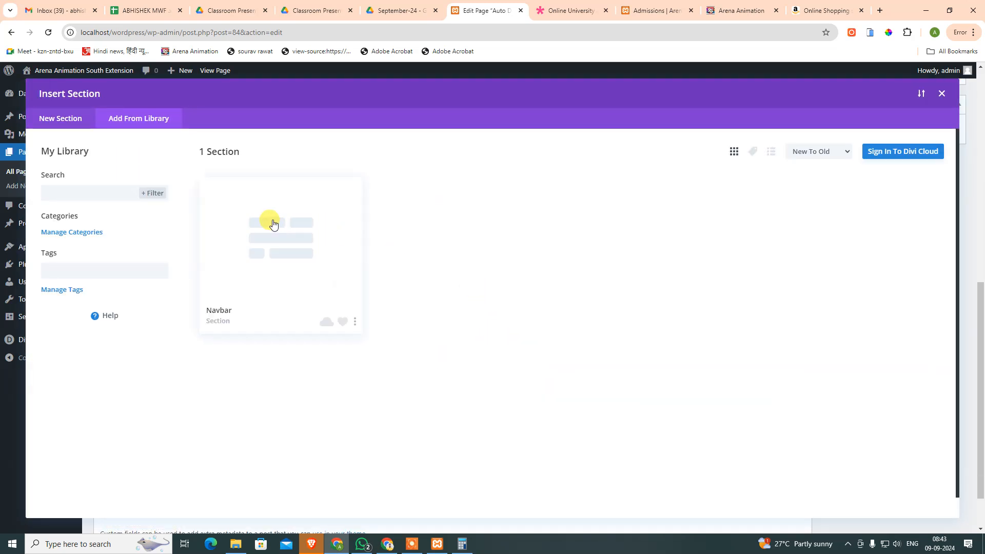
pyautogui.click(268, 220)
pyautogui.click(344, 470)
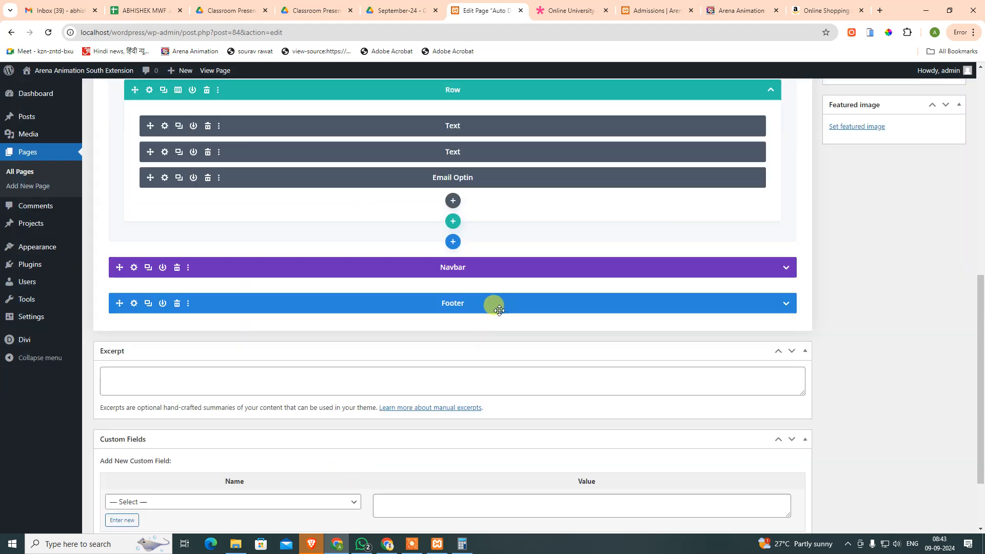
# Step: Move the Navbar section above the Blog section so that it comes first in the layout
pyautogui.scroll(8, 623, 315)
pyautogui.scroll(-5, 590, 358)
pyautogui.scroll(3, 629, 379)
pyautogui.scroll(-2, 629, 378)
pyautogui.moveTo(552, 467); pyautogui.dragTo(553, 174)
pyautogui.click(786, 212)
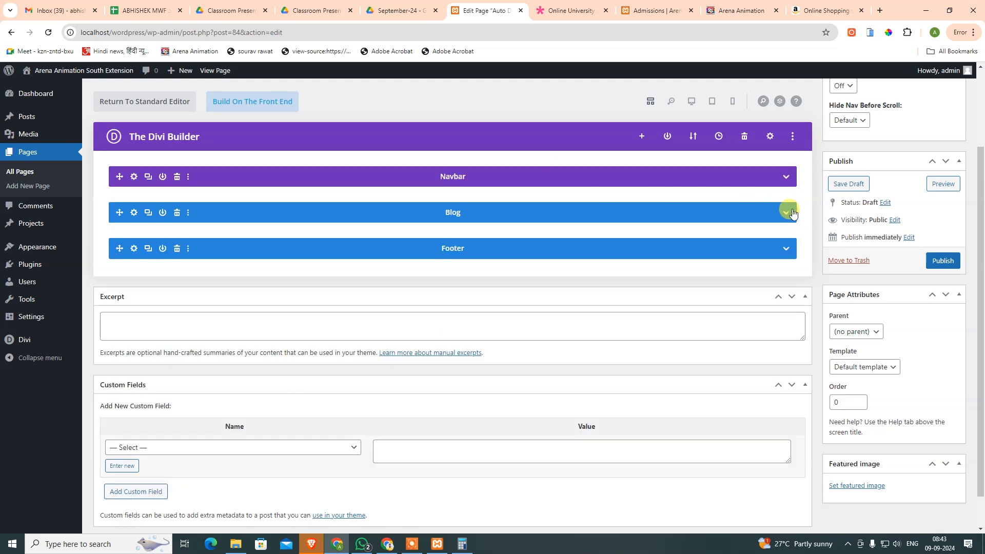
# Step: Set the page's template to Blank Page and replace its title with Blog
pyautogui.click(866, 368)
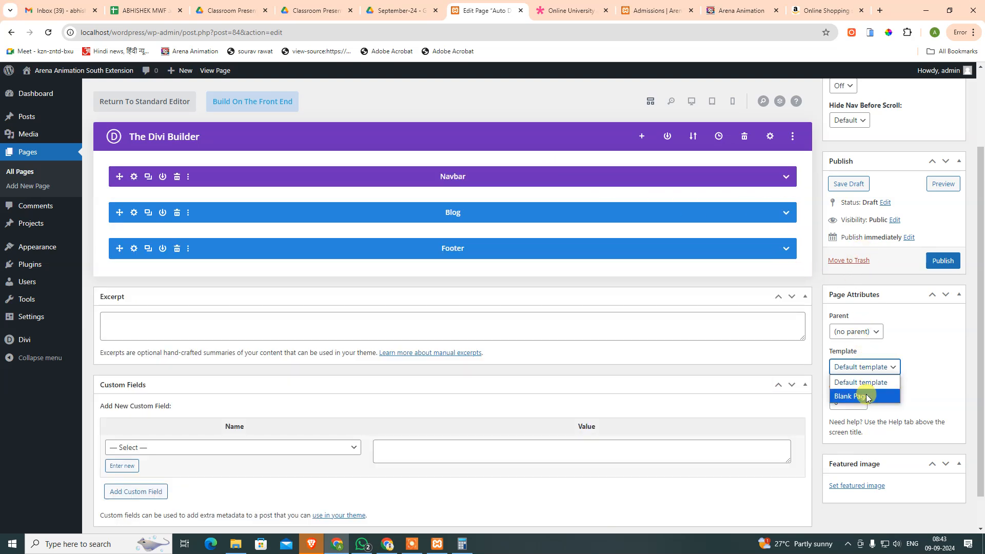
pyautogui.click(852, 396)
pyautogui.scroll(2, 161, 147)
pyautogui.click(152, 152)
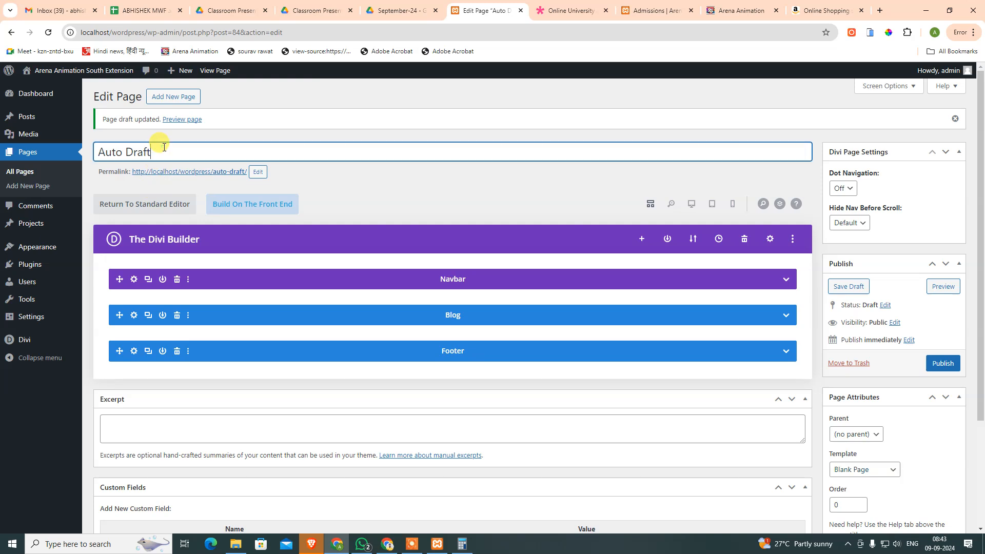
pyautogui.moveTo(152, 152); pyautogui.dragTo(98, 152)
pyautogui.write('Blog')
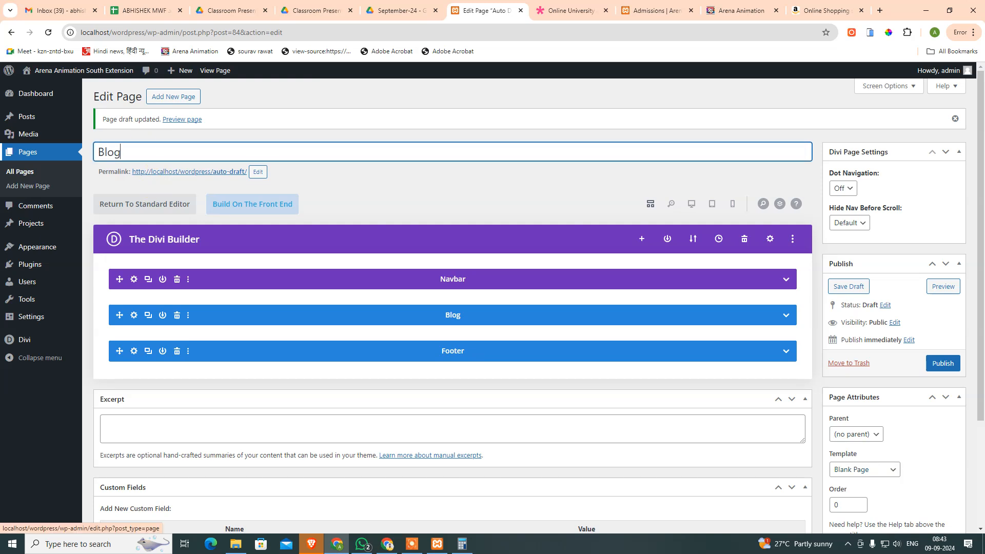
# Step: Publish the Blog page and check the demo site's menu for the remaining page
pyautogui.click(546, 5)
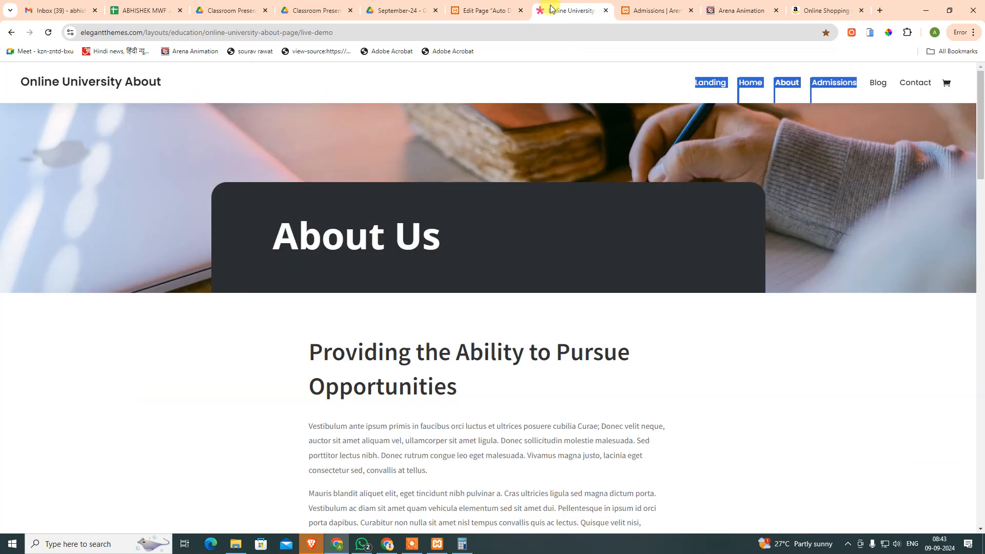
pyautogui.click(487, 11)
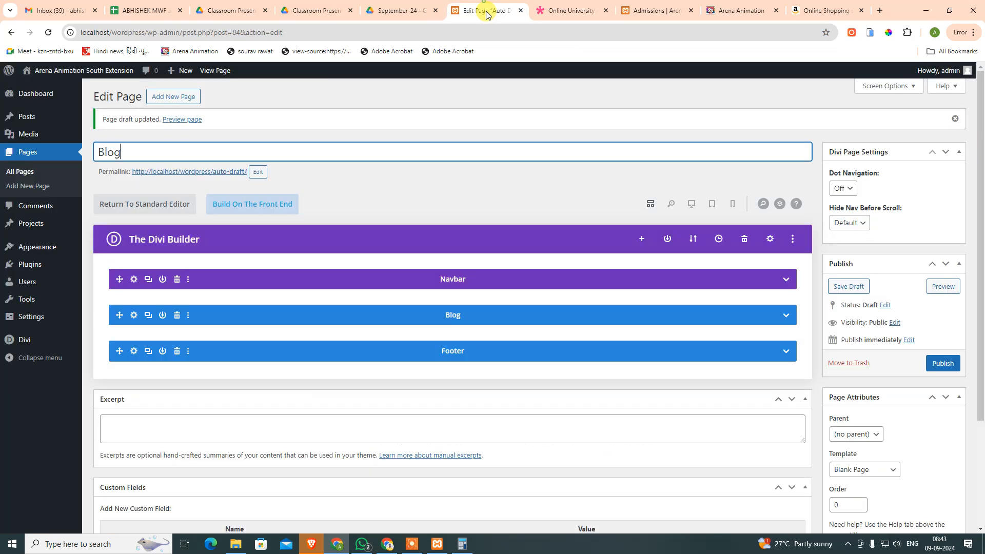
pyautogui.click(947, 369)
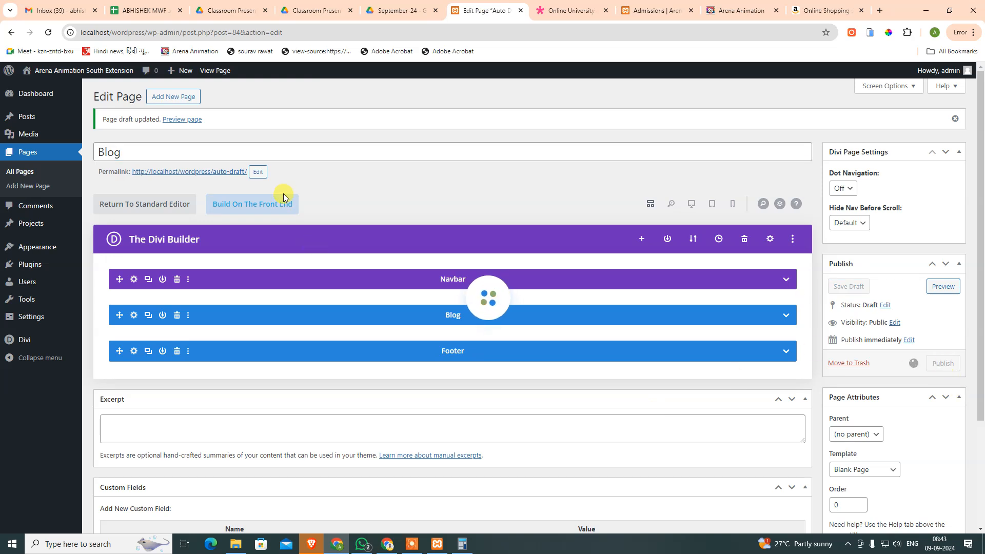
pyautogui.click(559, 5)
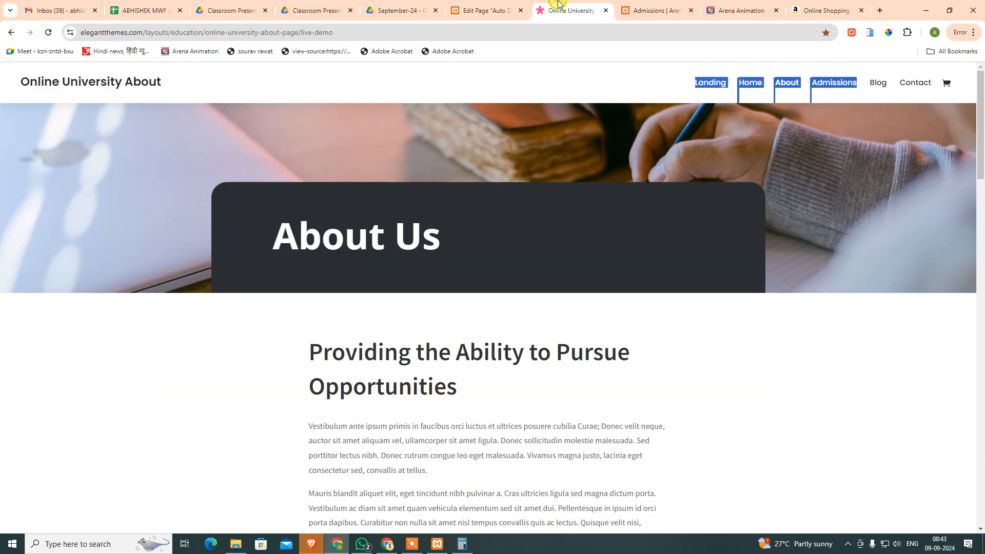
pyautogui.click(485, 11)
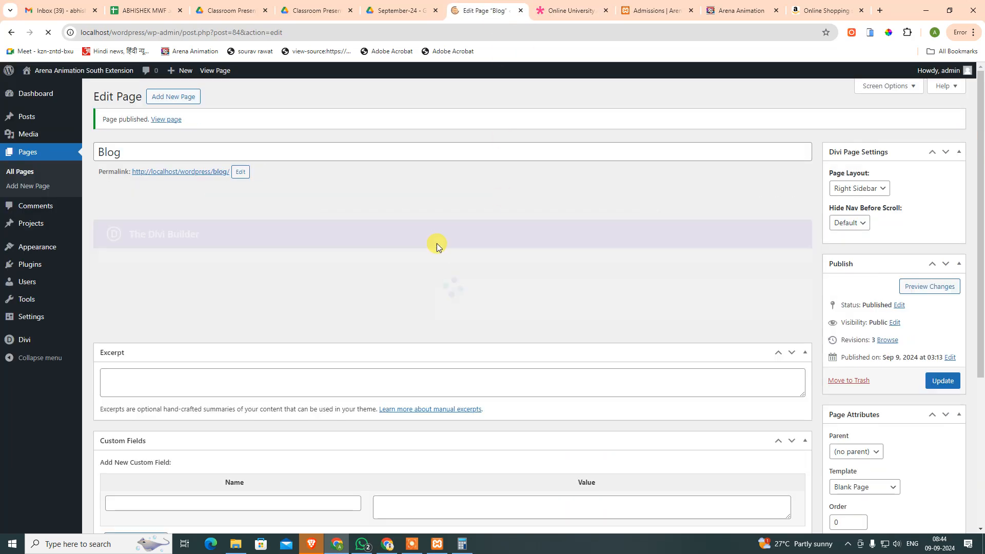
# Step: Add a new page titled Contact, enable the Divi Builder and dismiss the row insertion
pyautogui.click(178, 99)
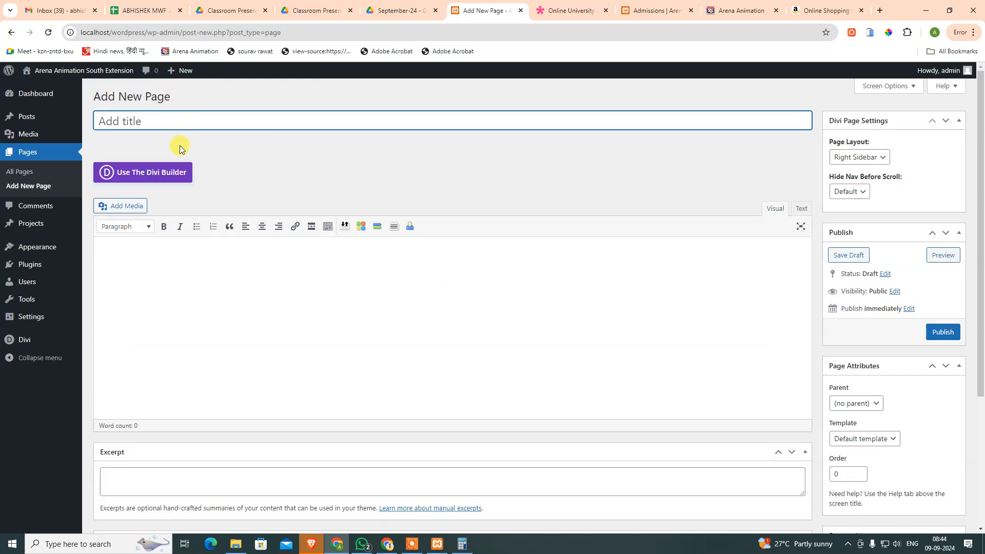
pyautogui.write('Contact')
pyautogui.press('Tab')
pyautogui.click(167, 173)
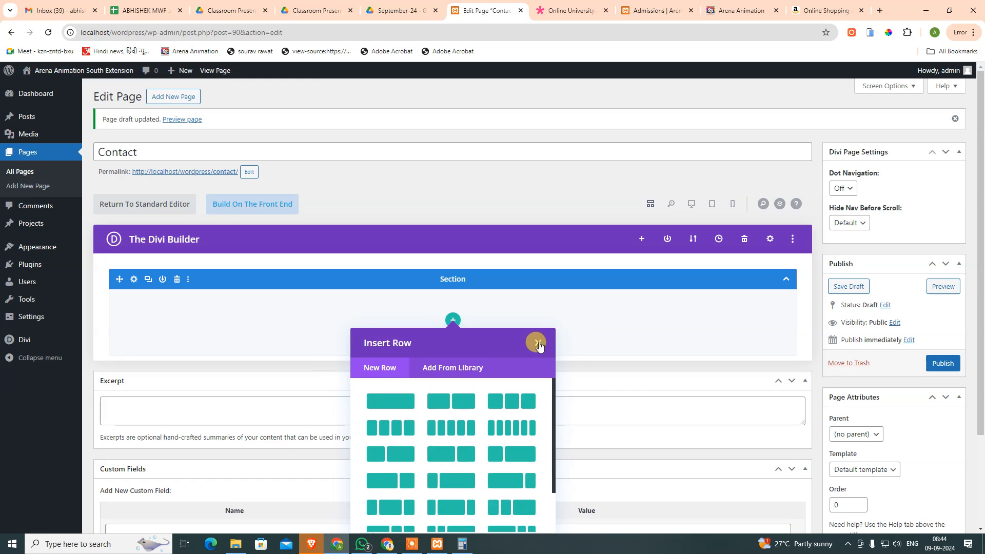
pyautogui.click(537, 343)
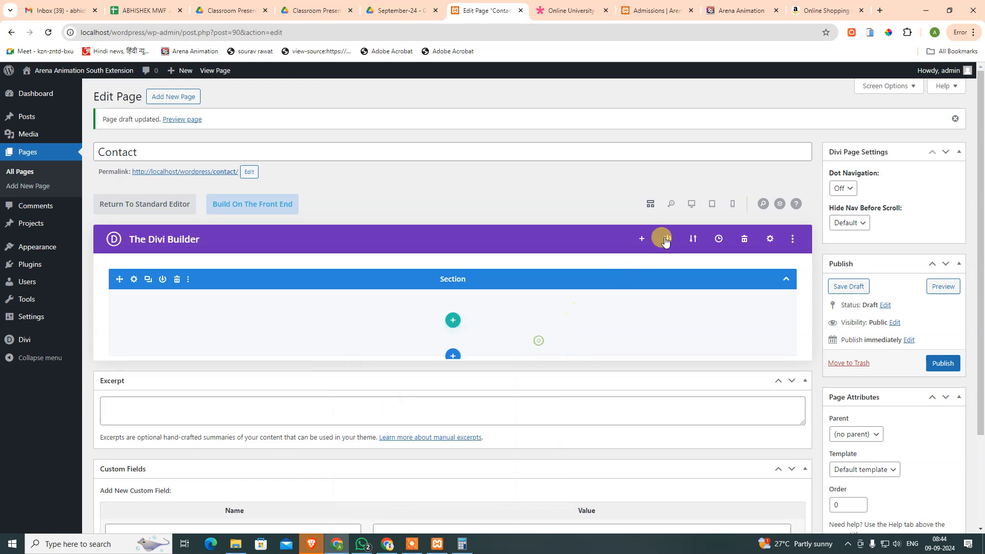
# Step: Clear the Contact page's current layout and close the row library without inserting a row
pyautogui.click(743, 239)
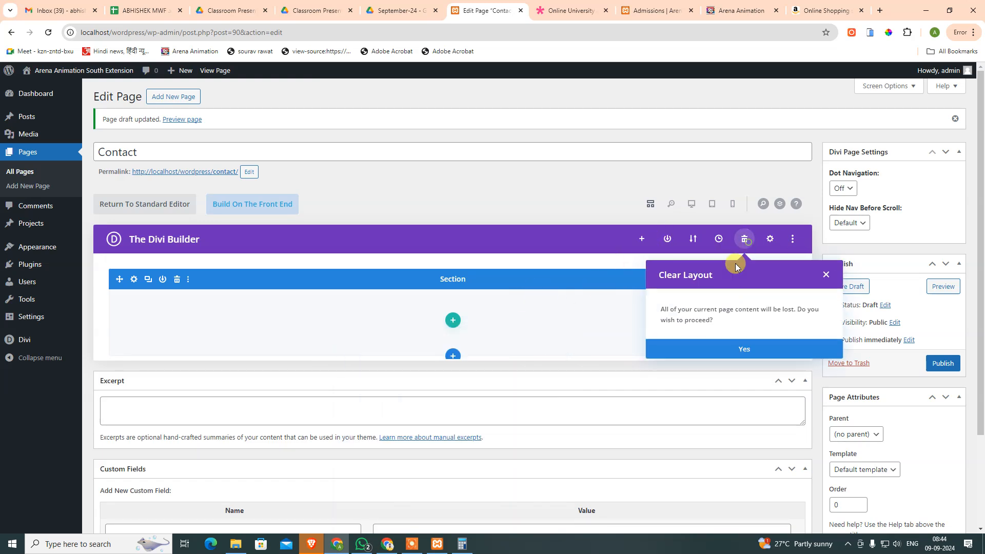
pyautogui.click(734, 348)
pyautogui.click(452, 367)
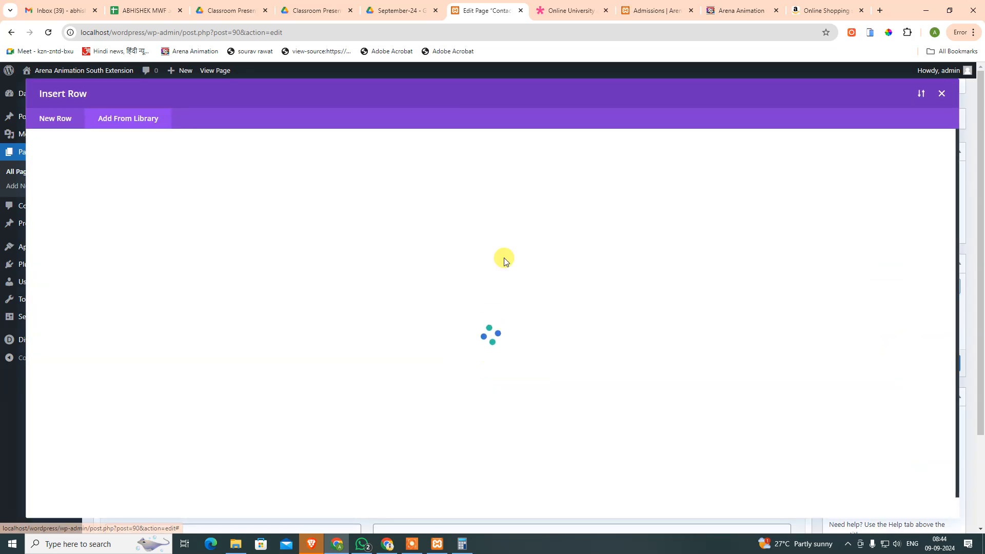
pyautogui.click(941, 94)
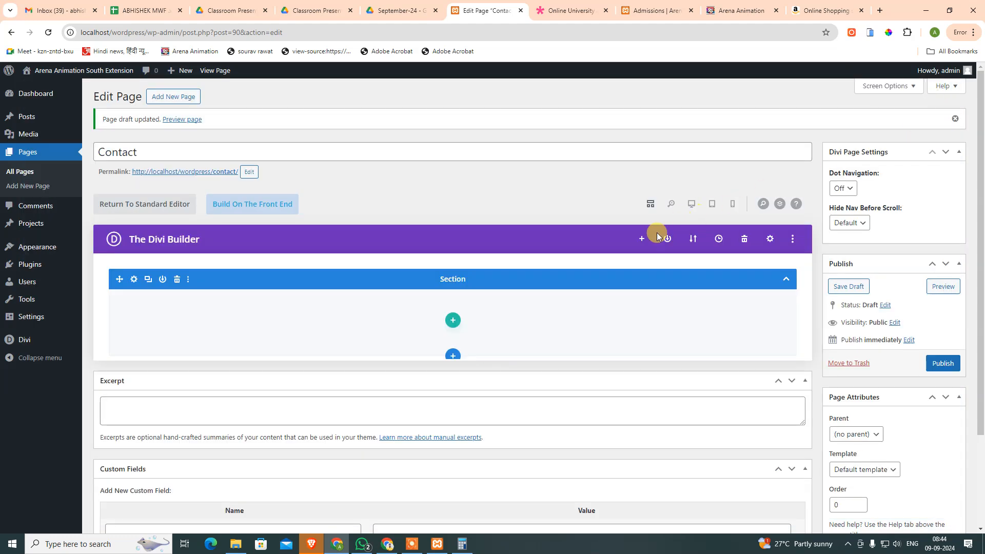
# Step: Load the Online University Contact layout from the Education category onto the Contact page, importing its design presets
pyautogui.click(641, 239)
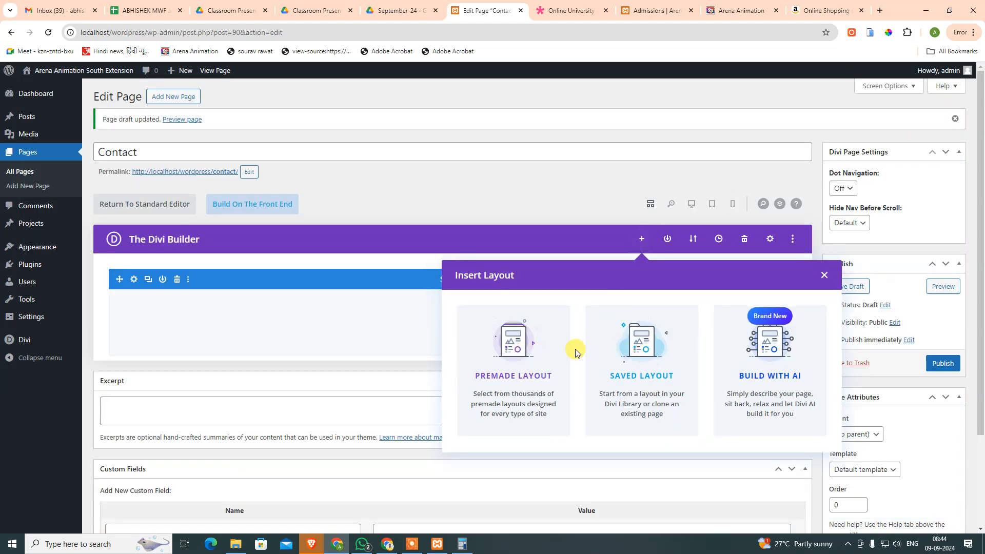
pyautogui.click(531, 350)
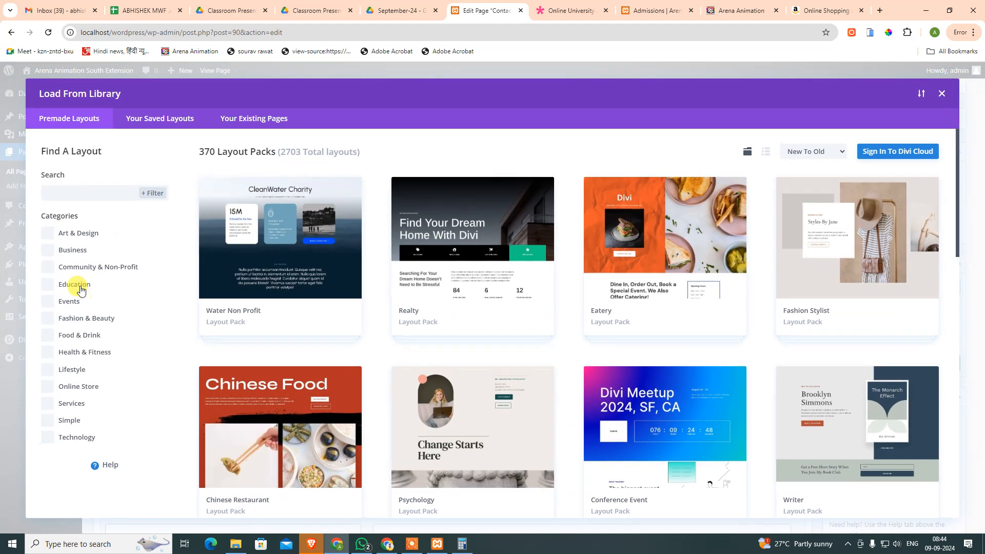
pyautogui.click(80, 290)
pyautogui.click(592, 247)
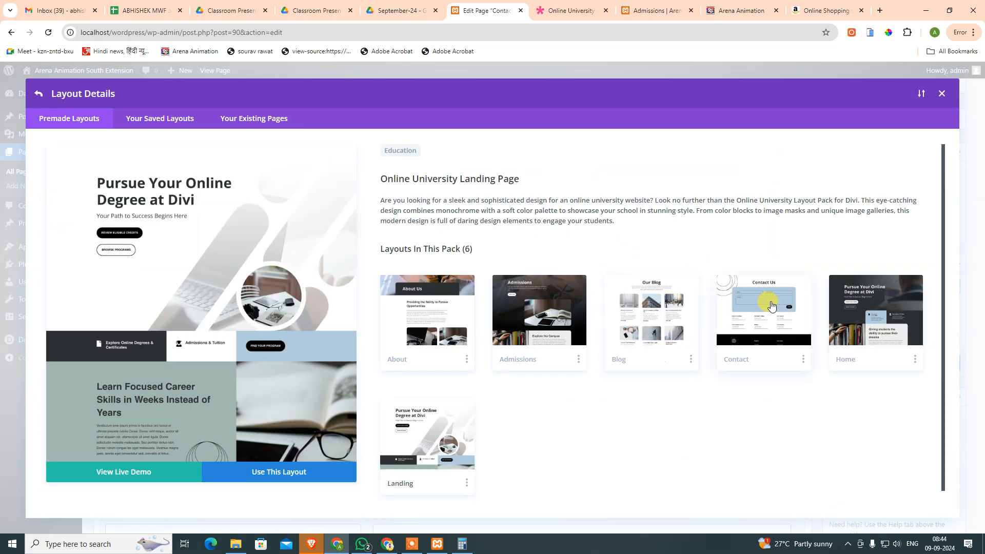
pyautogui.click(772, 306)
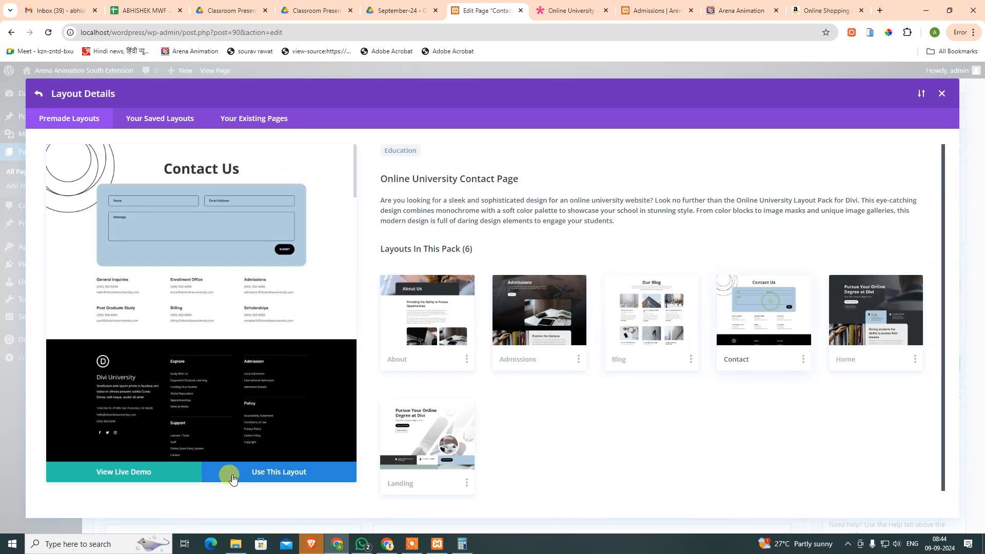
pyautogui.click(287, 476)
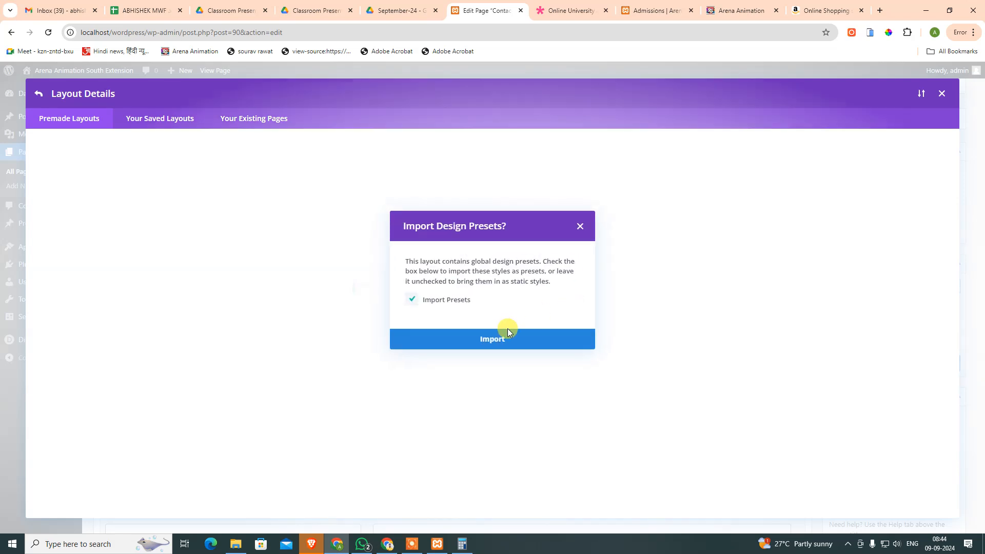
pyautogui.click(508, 338)
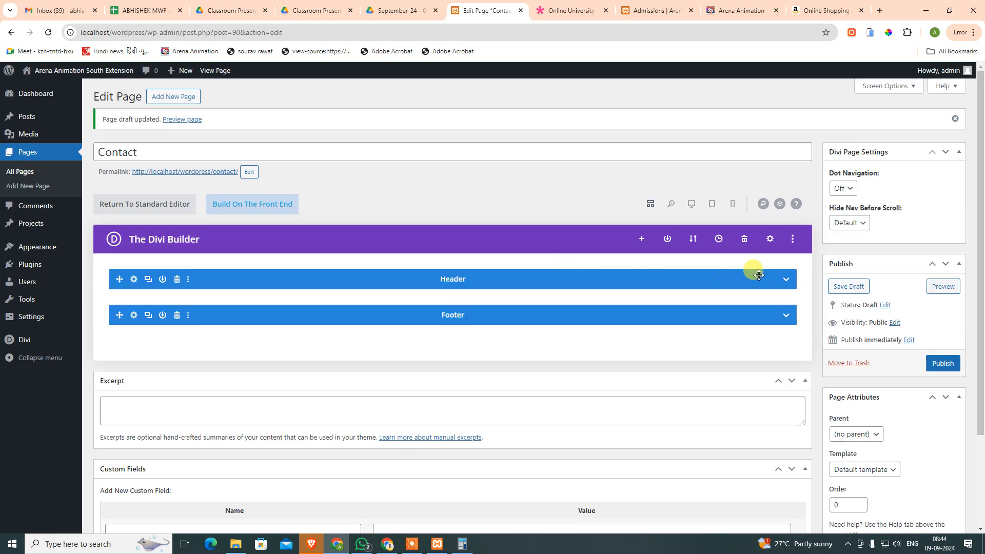
# Step: Insert the saved Navbar section from the library and move it above the Header section on the Contact page
pyautogui.click(786, 279)
pyautogui.scroll(-11, 560, 356)
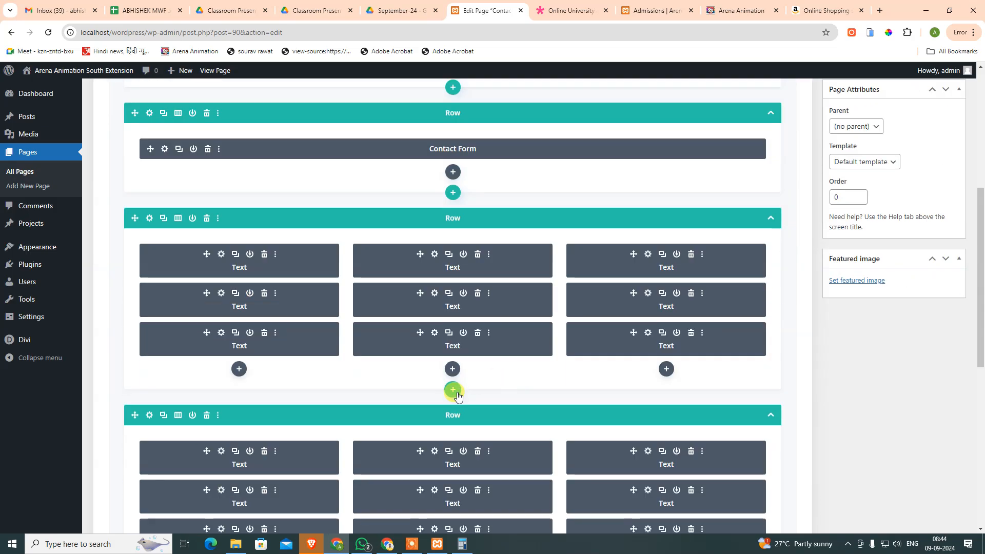
pyautogui.click(451, 349)
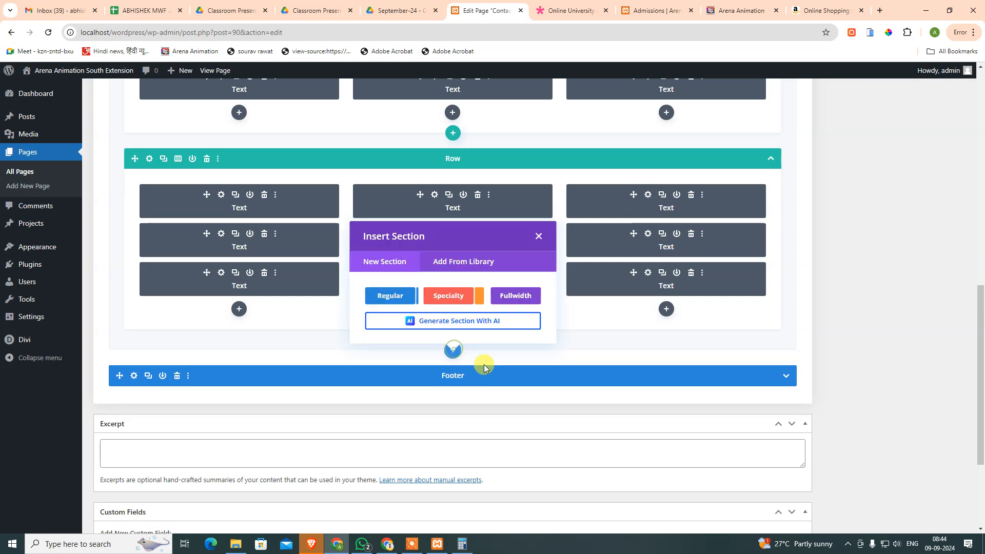
pyautogui.click(483, 264)
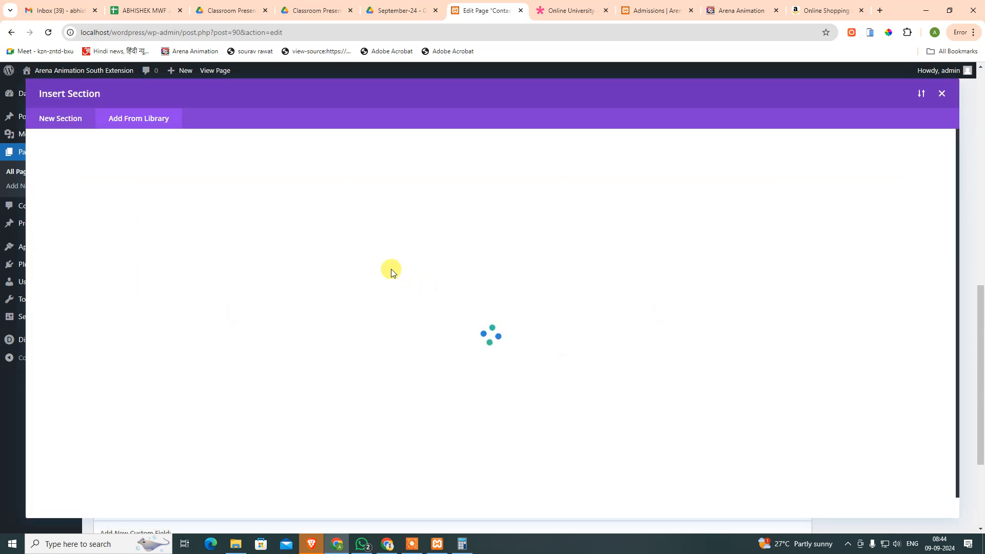
pyautogui.click(308, 249)
pyautogui.click(340, 466)
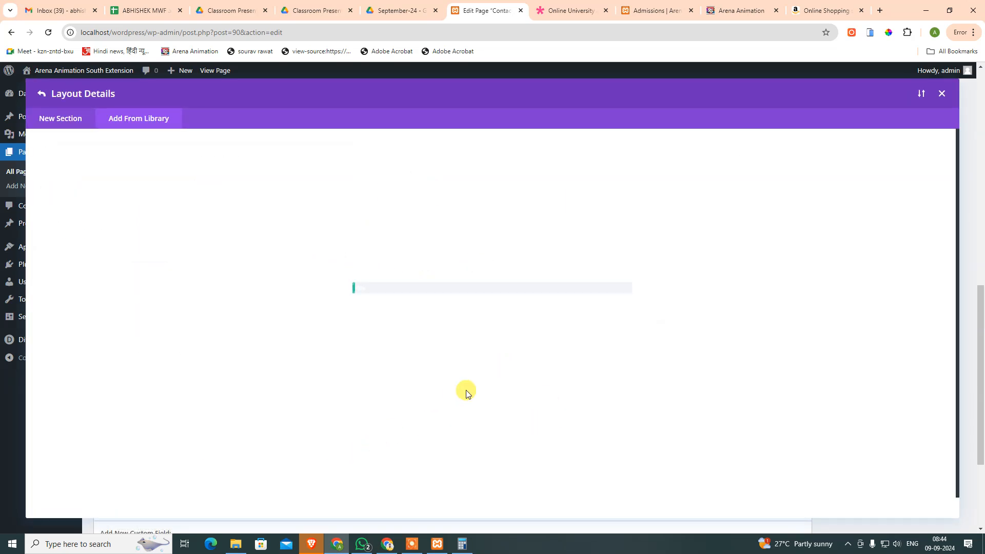
pyautogui.scroll(10, 548, 369)
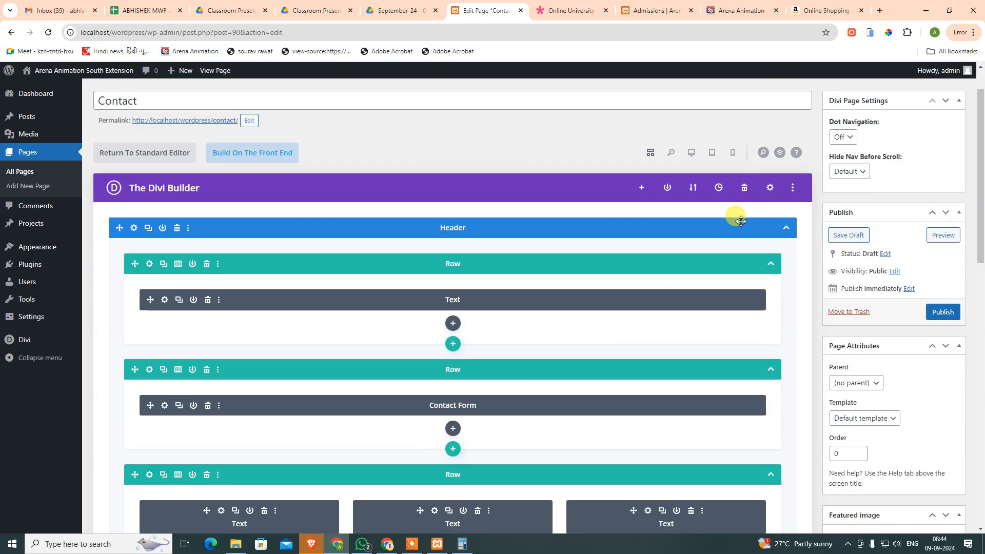
pyautogui.click(786, 228)
pyautogui.moveTo(517, 261); pyautogui.dragTo(528, 215)
# Step: Set the Contact page's template to Blank Page and publish the page
pyautogui.click(863, 418)
pyautogui.click(867, 449)
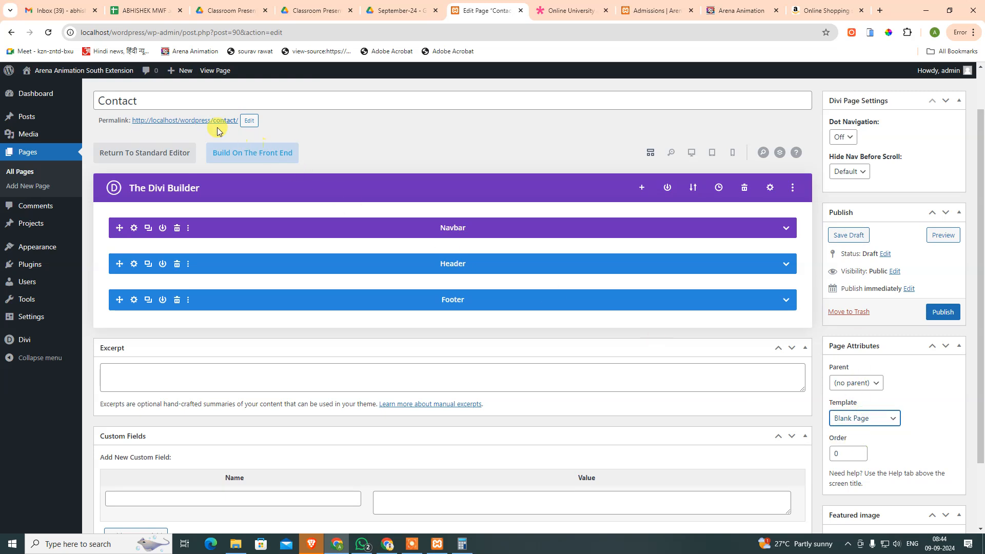
pyautogui.click(938, 312)
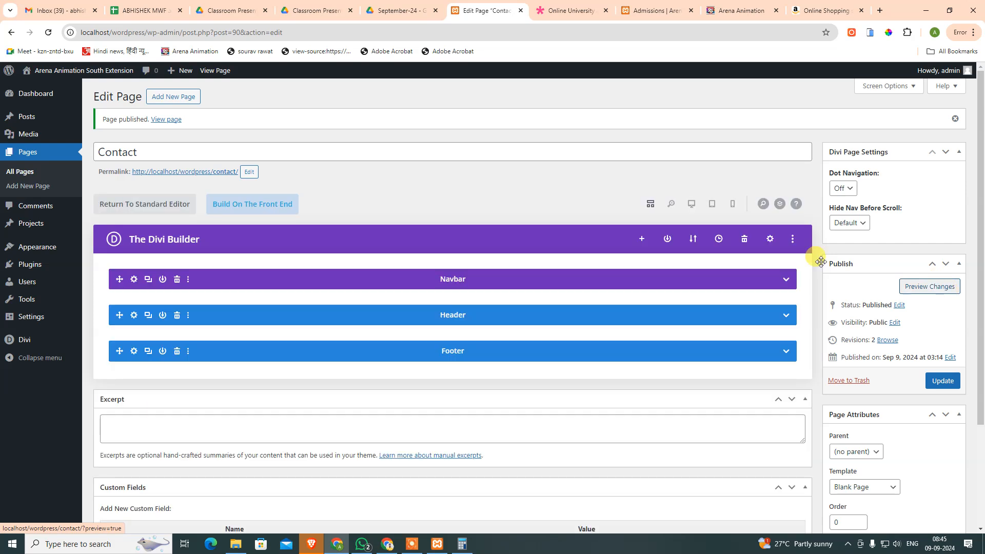
# Step: Add a new page titled Landing with the Divi Builder and choose to start from a premade layout
pyautogui.click(188, 97)
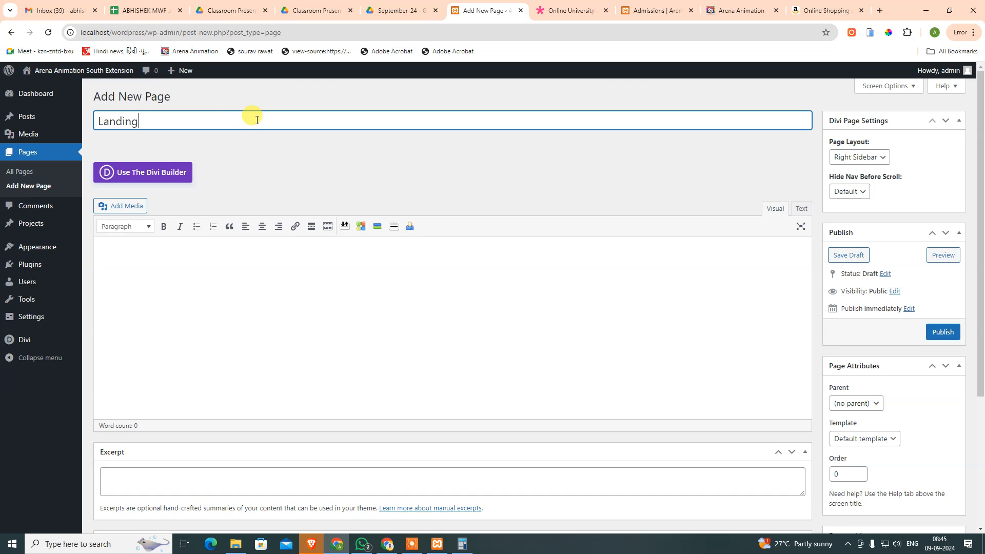
pyautogui.click(184, 163)
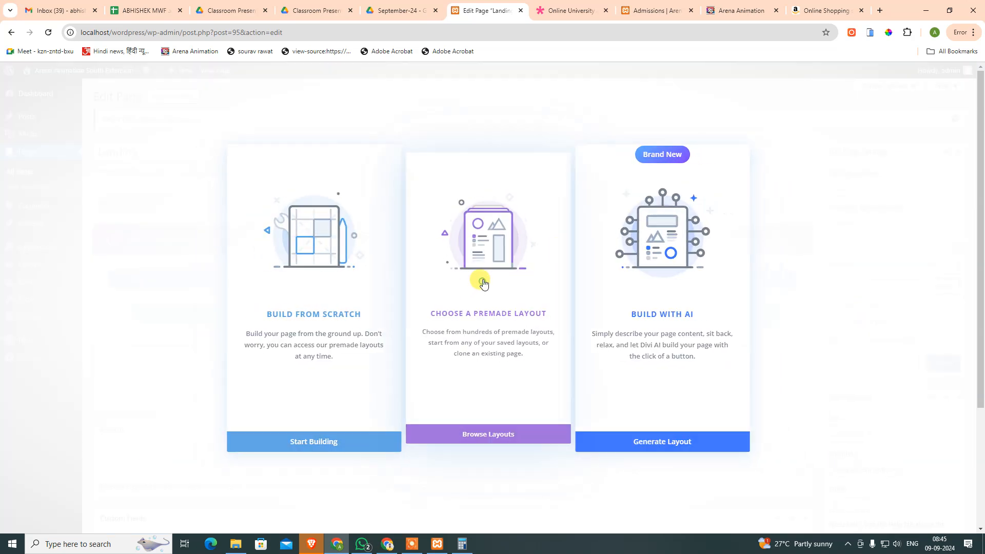
pyautogui.click(479, 281)
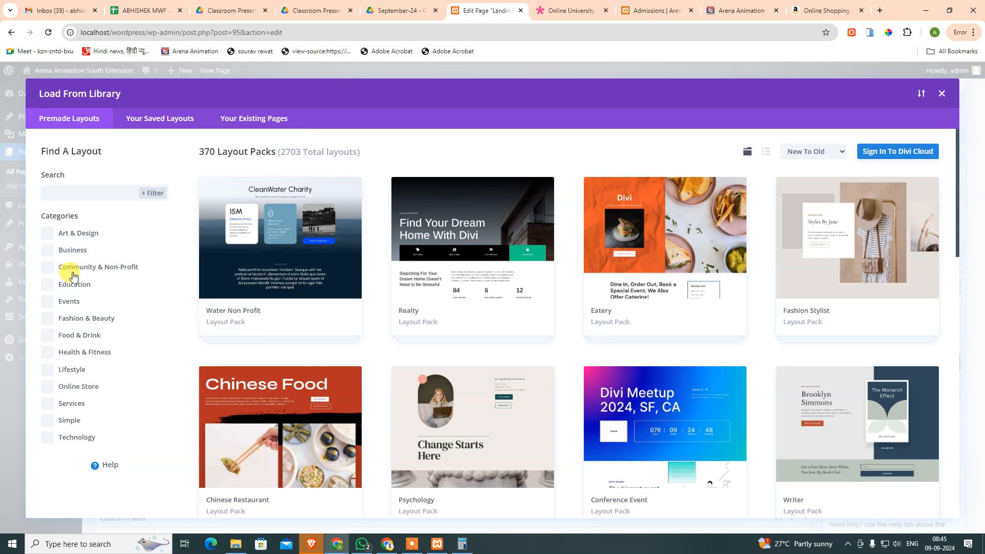
# Step: Load the Online University Landing layout from the Education category, importing its design presets
pyautogui.click(75, 284)
pyautogui.click(622, 227)
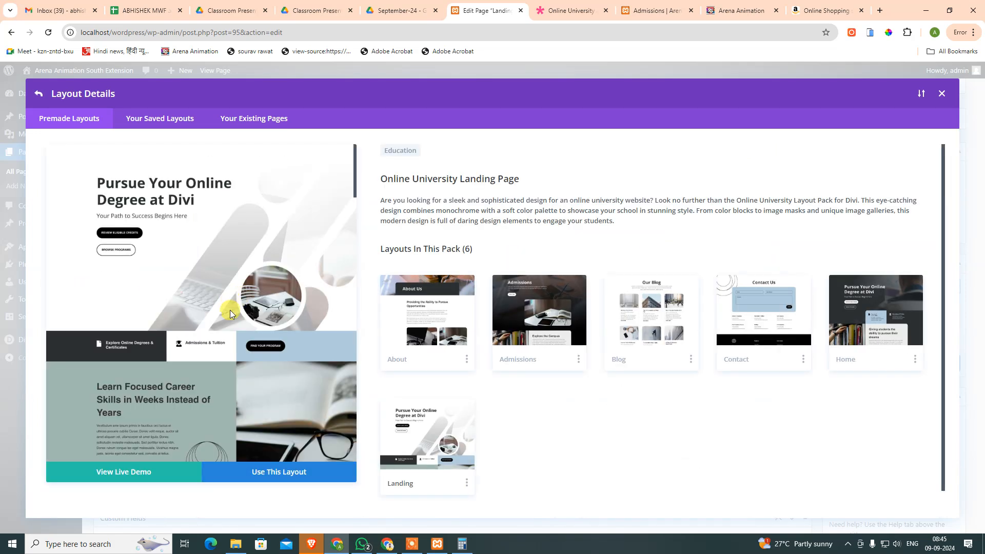
pyautogui.click(297, 468)
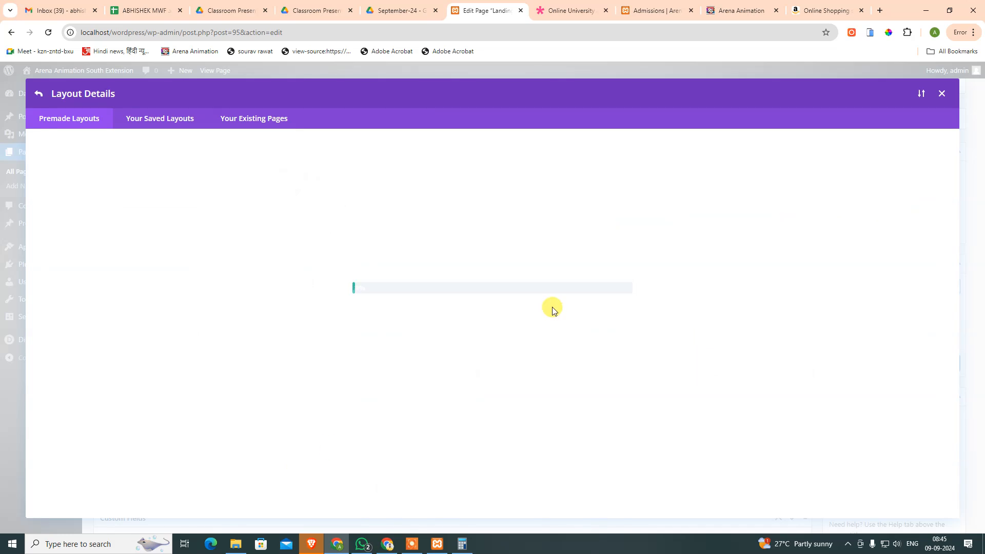
pyautogui.click(531, 342)
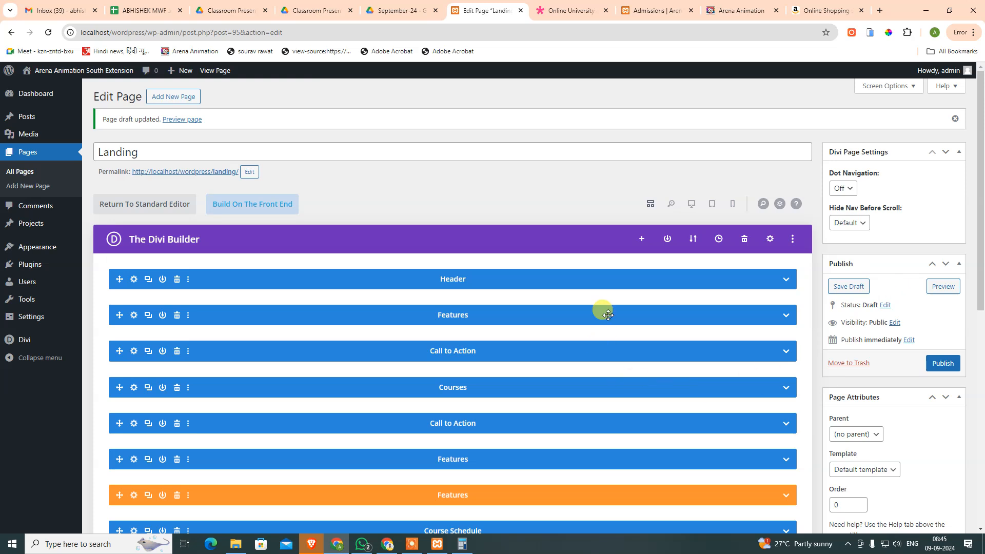
# Step: Place the saved Navbar section from the library above the Header section and publish the Landing page
pyautogui.click(785, 279)
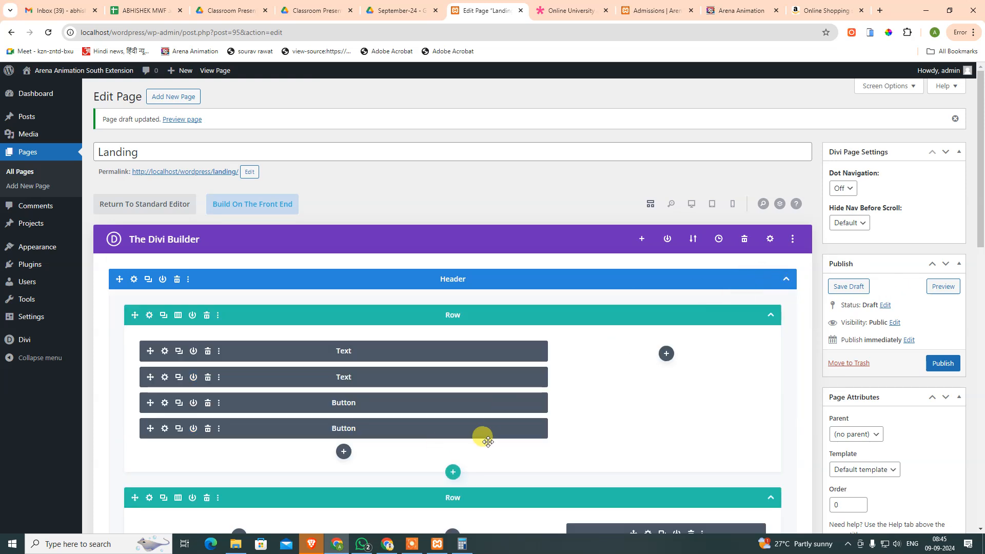
pyautogui.scroll(-5, 487, 440)
pyautogui.click(453, 354)
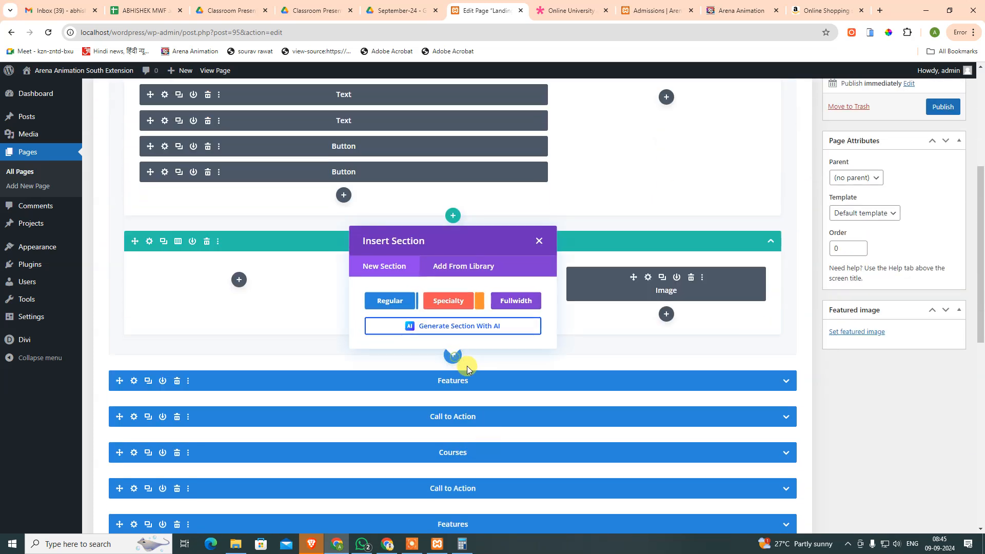
pyautogui.click(480, 267)
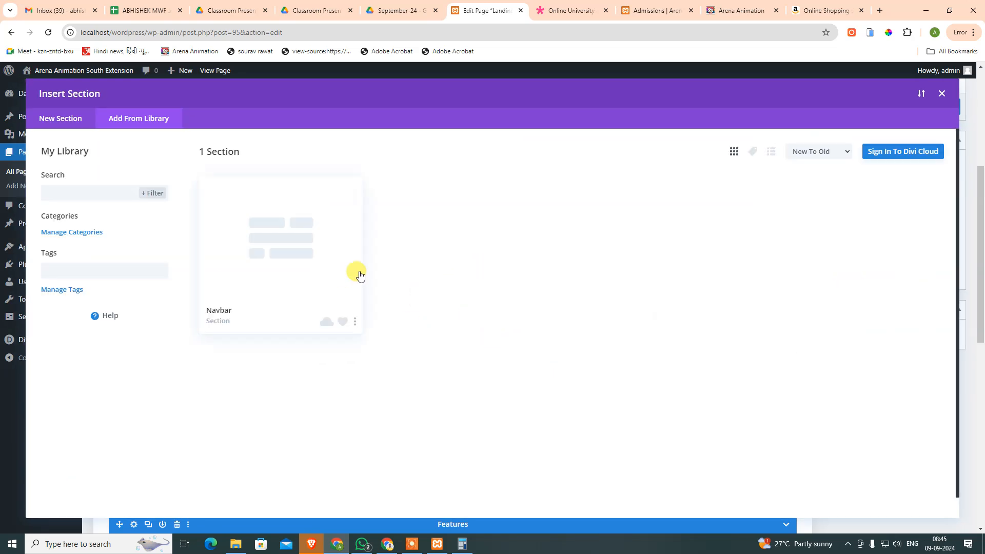
pyautogui.click(322, 265)
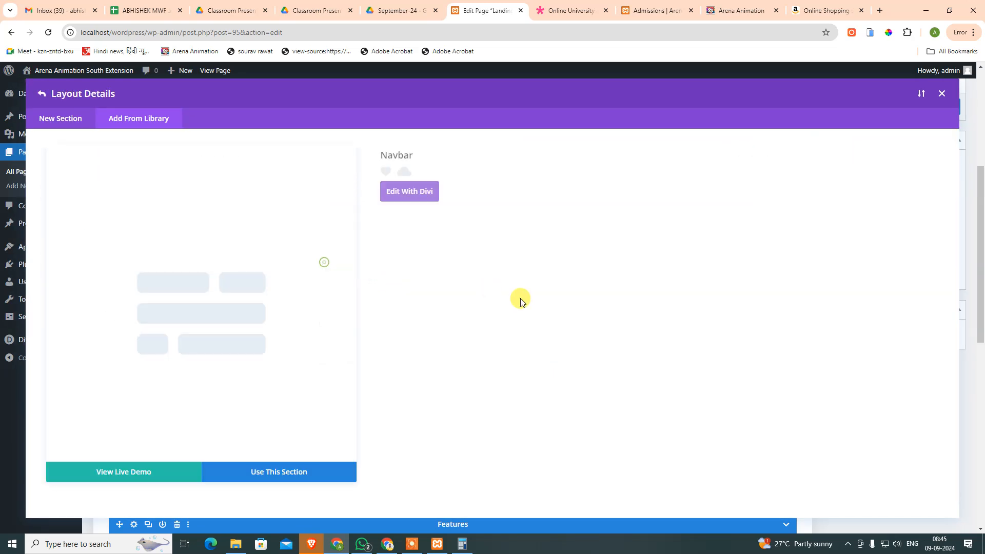
pyautogui.click(315, 478)
pyautogui.moveTo(545, 384); pyautogui.dragTo(541, 230)
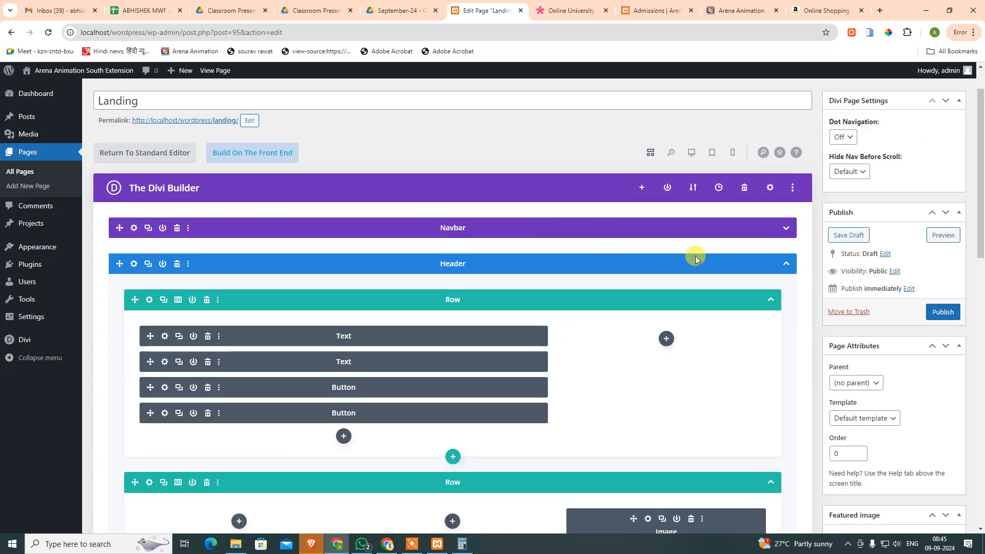
pyautogui.click(786, 263)
pyautogui.scroll(1, 897, 282)
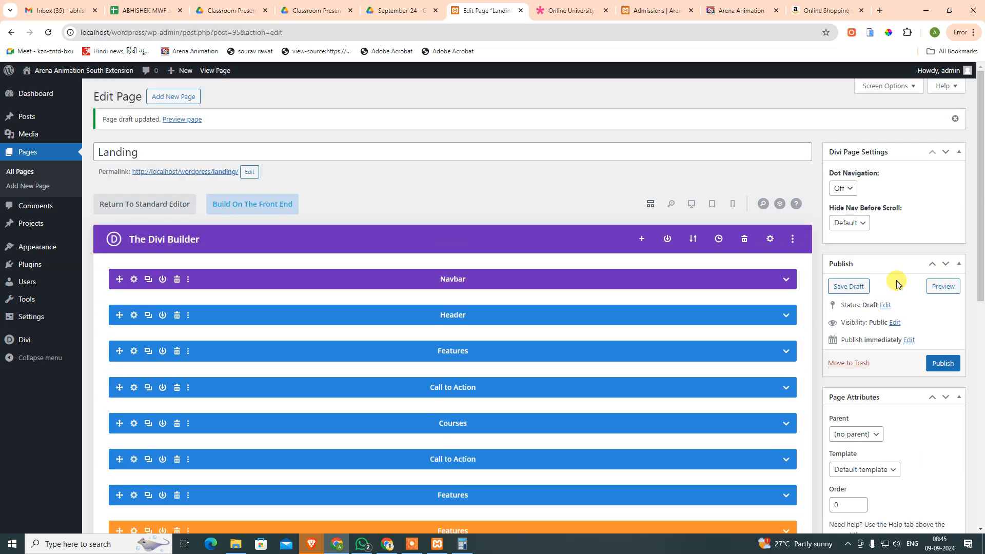
pyautogui.click(944, 367)
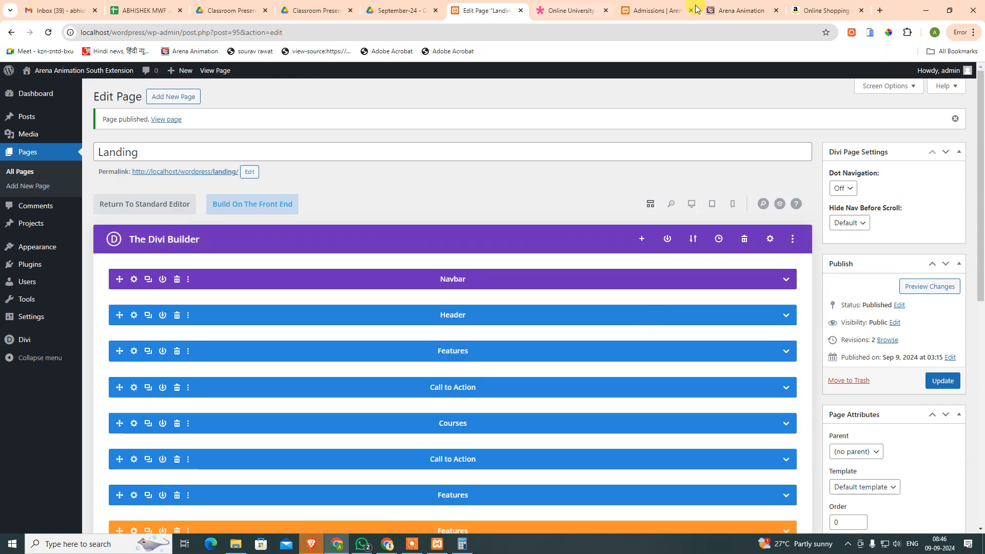
# Step: Reload the live site and check the Home, About, Admissions, Blog, Contact and Landing pages through its navigation menu
pyautogui.click(648, 11)
pyautogui.click(50, 33)
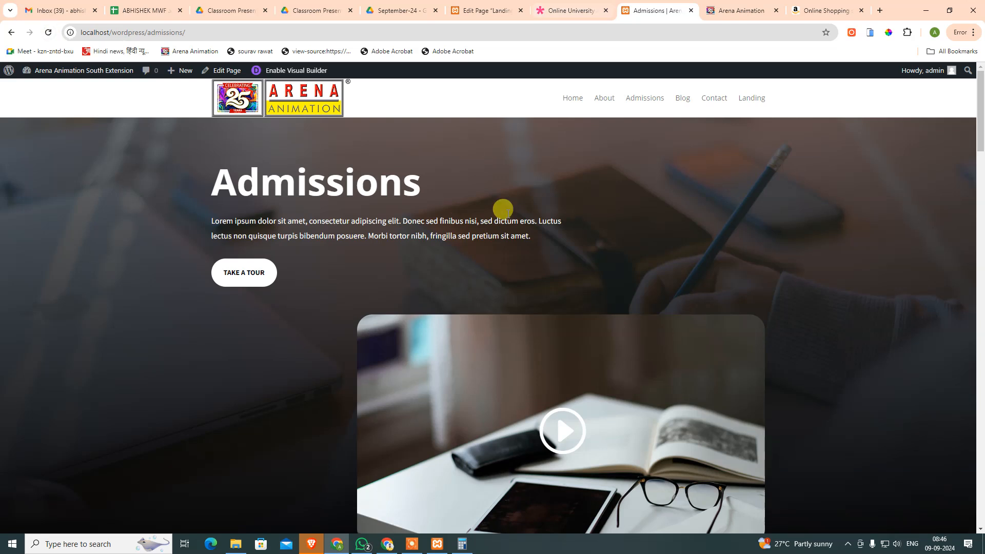
pyautogui.click(572, 100)
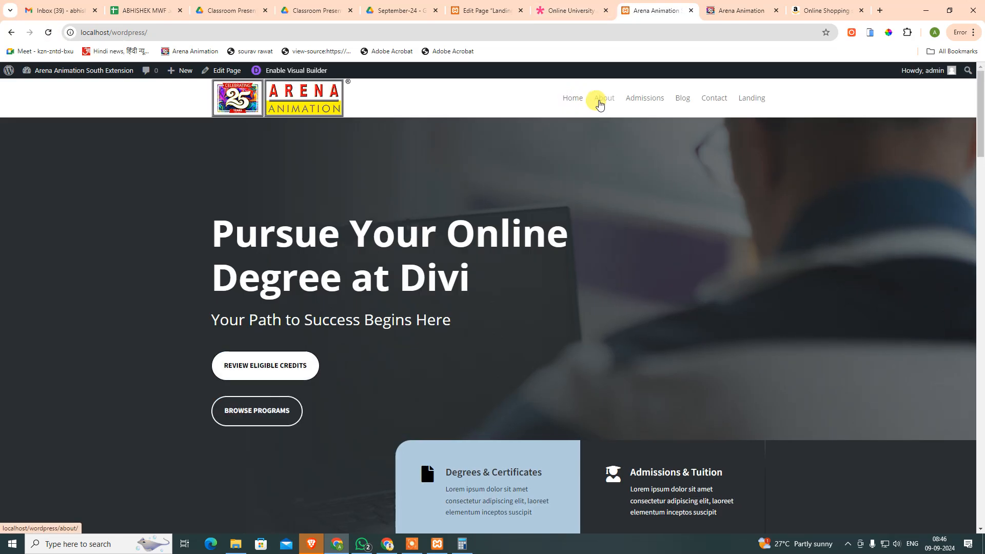
pyautogui.click(603, 103)
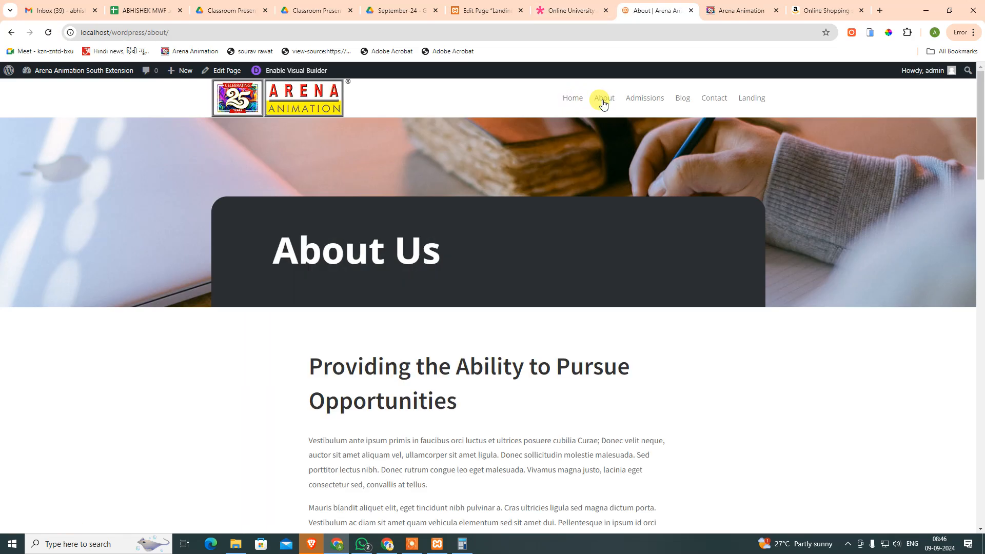
pyautogui.click(648, 102)
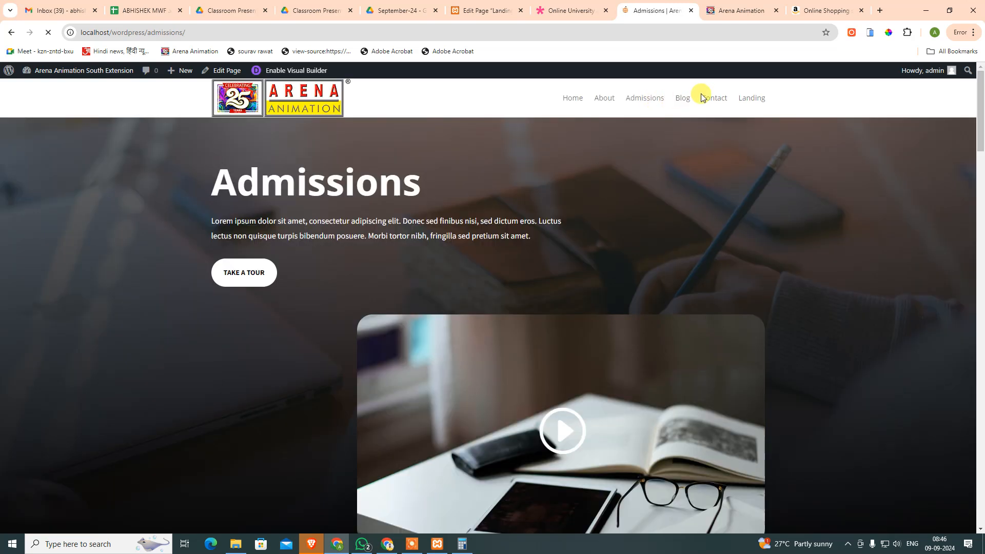
pyautogui.click(687, 105)
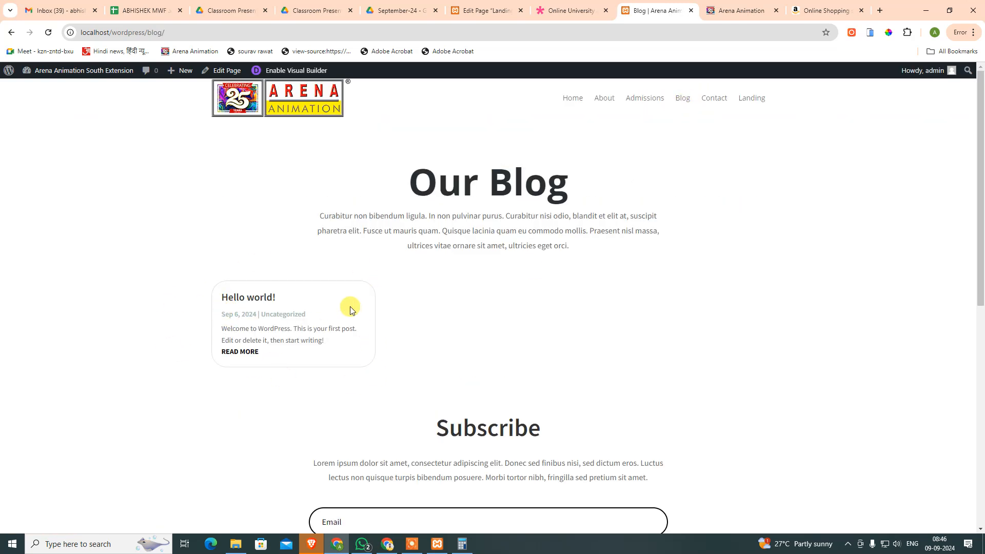
pyautogui.click(715, 99)
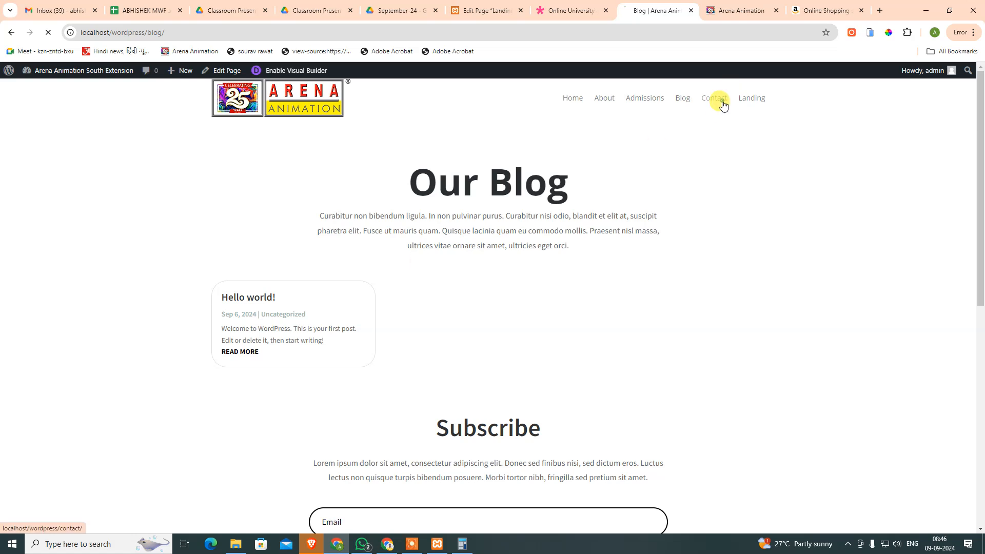
pyautogui.click(749, 105)
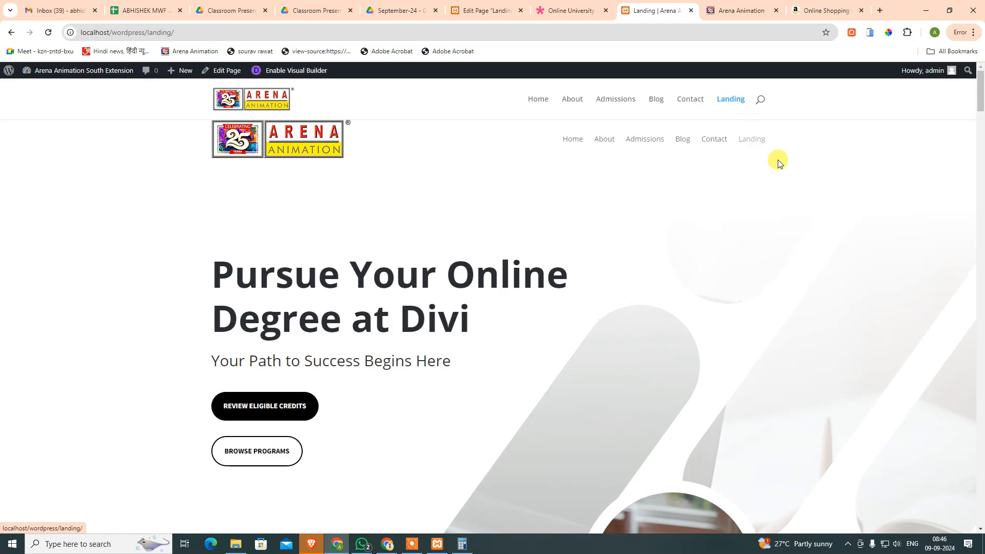
# Step: Set the Landing page's template to Blank Page, update it and return to the live Landing page
pyautogui.click(470, 6)
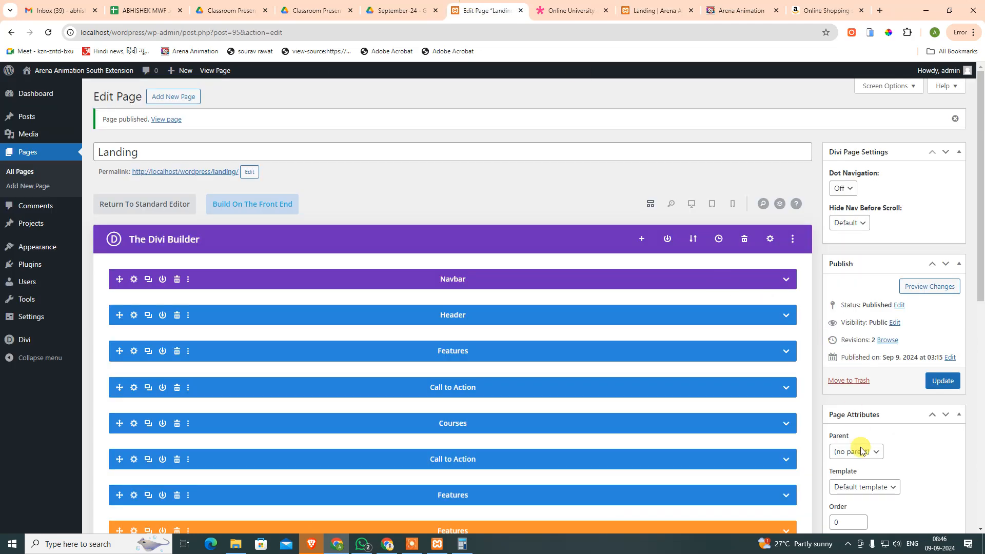
pyautogui.click(866, 486)
pyautogui.click(858, 513)
pyautogui.click(940, 380)
pyautogui.click(629, 6)
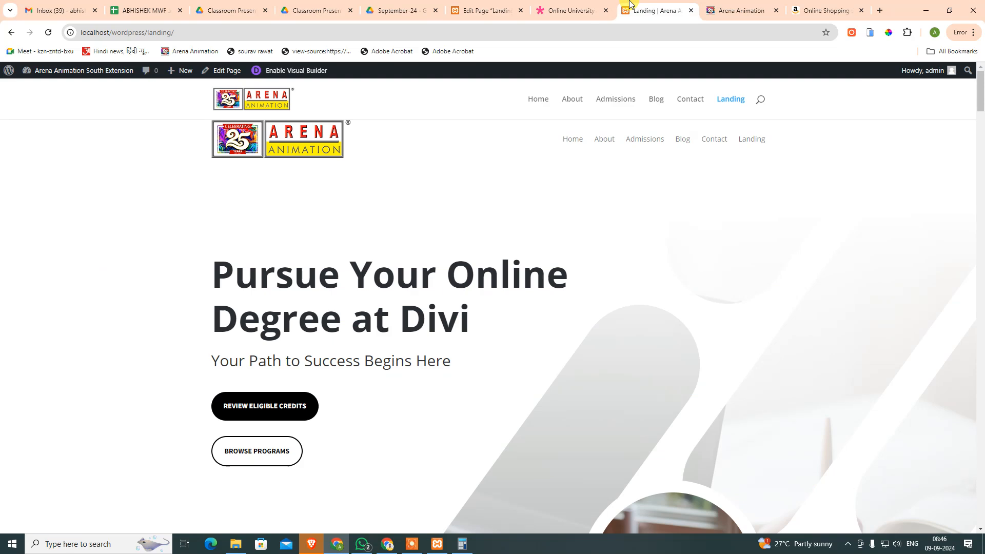
# Step: Reload the live Landing page, look through its sections and return to its Navbar
pyautogui.click(50, 33)
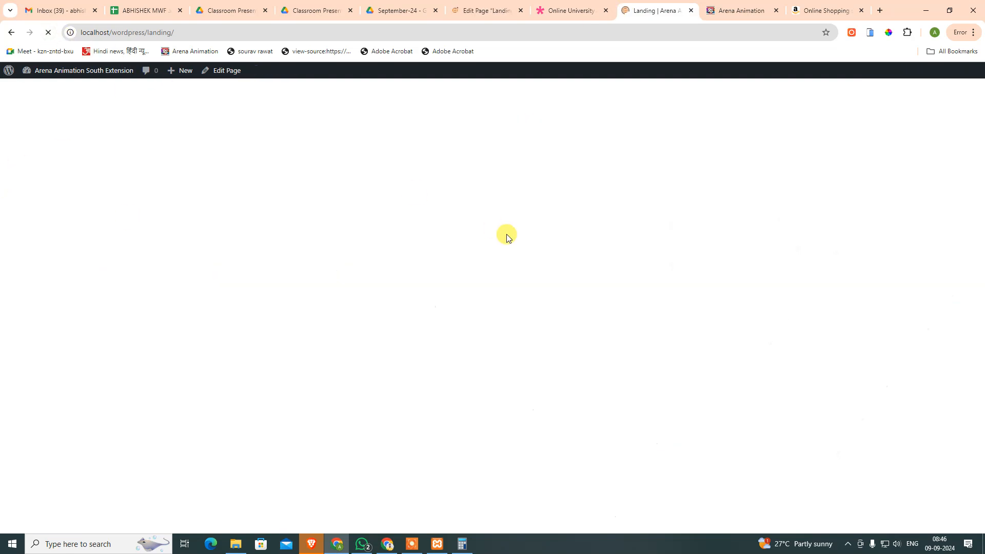
pyautogui.scroll(-12, 807, 236)
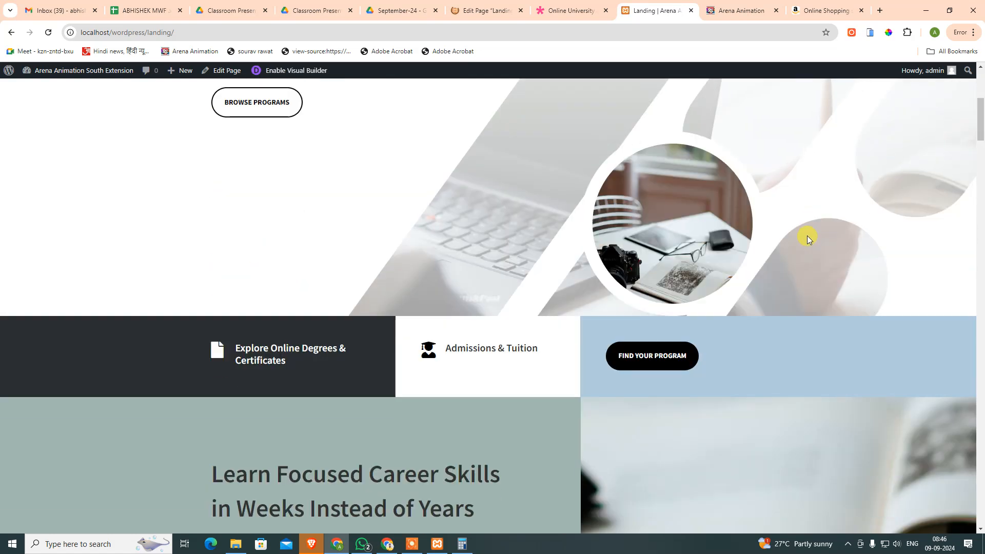
pyautogui.scroll(-15, 813, 264)
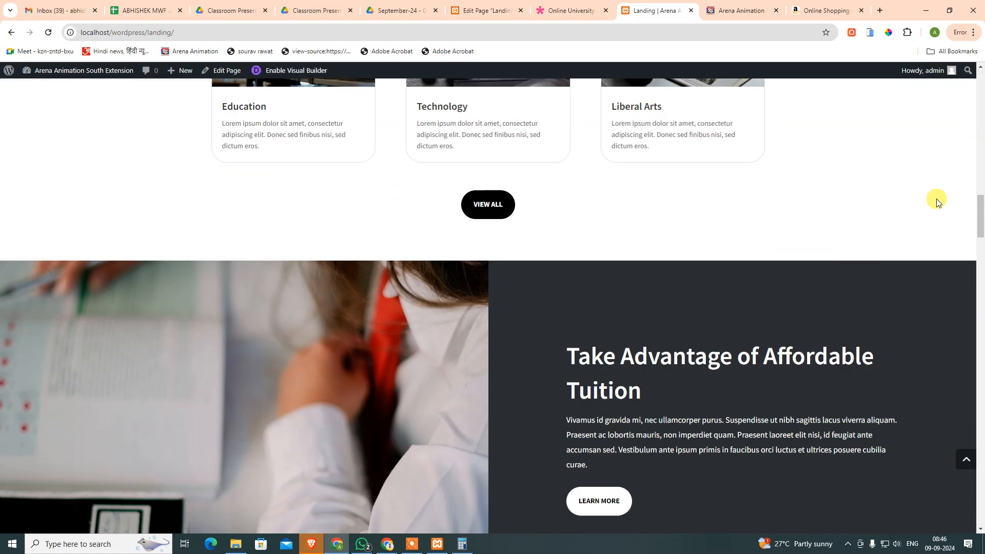
pyautogui.moveTo(980, 210); pyautogui.dragTo(959, 74)
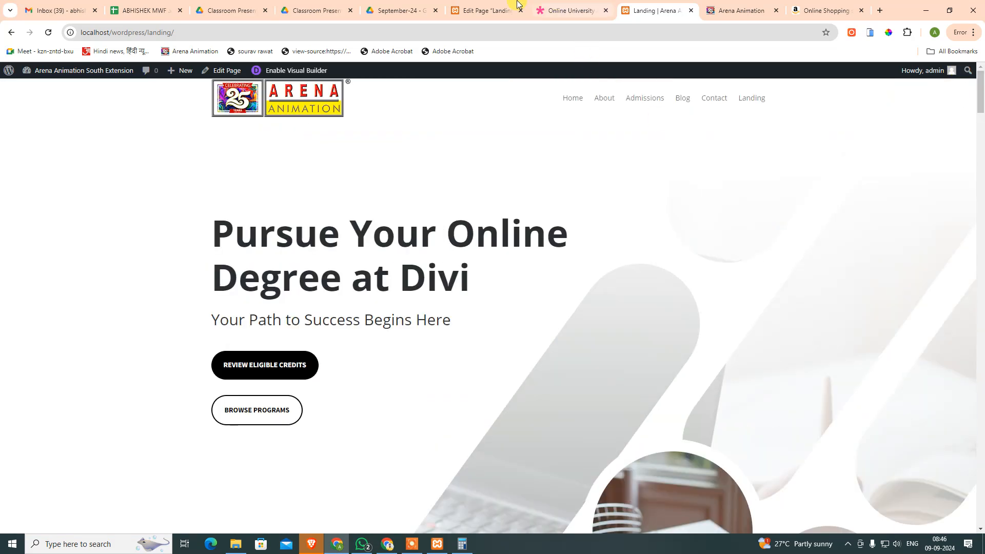
# Step: Return to the WordPress admin and open the list of all pages
pyautogui.click(517, 4)
pyautogui.click(22, 176)
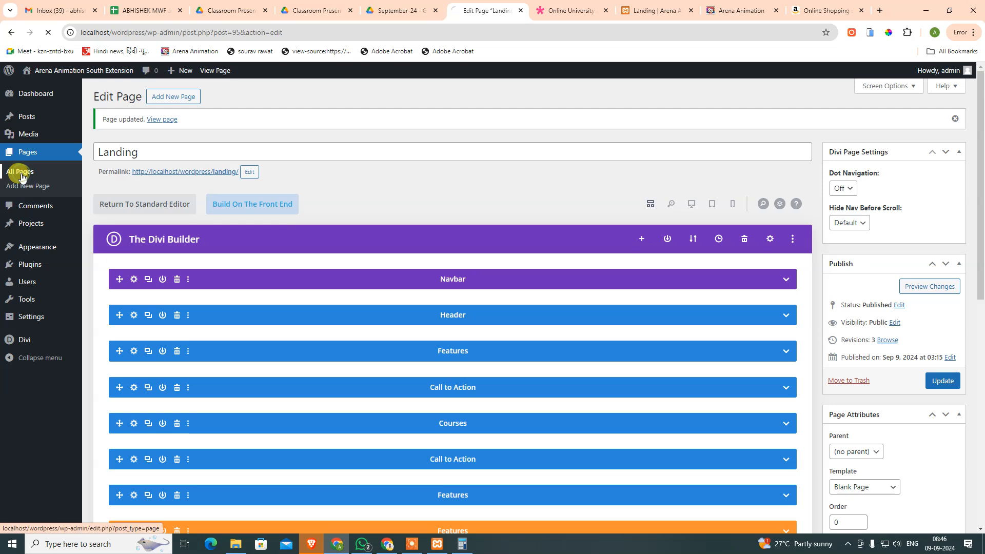
pyautogui.moveTo(127, 315)
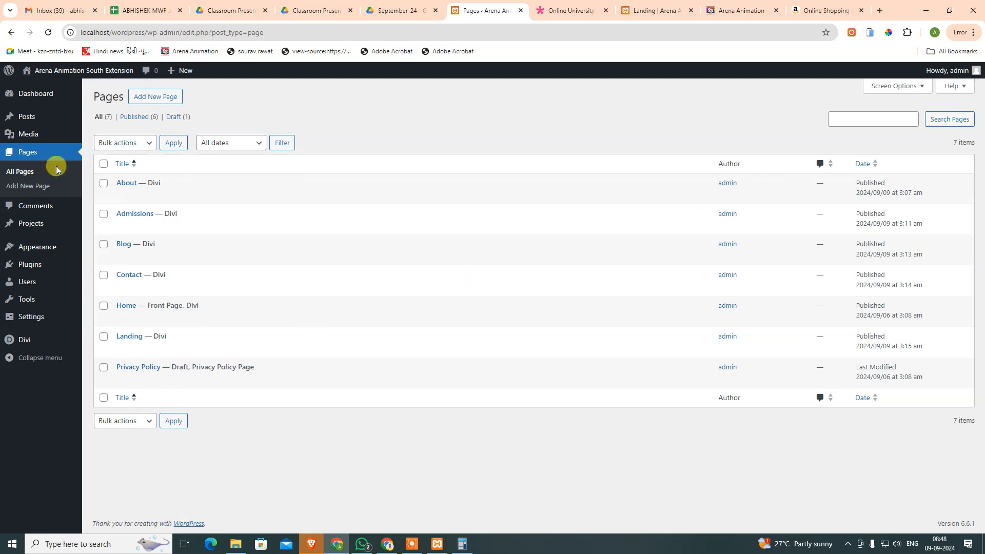
# Step: Check the cart link in the Online University About demo and go back to the demo page
pyautogui.click(570, 8)
pyautogui.click(671, 148)
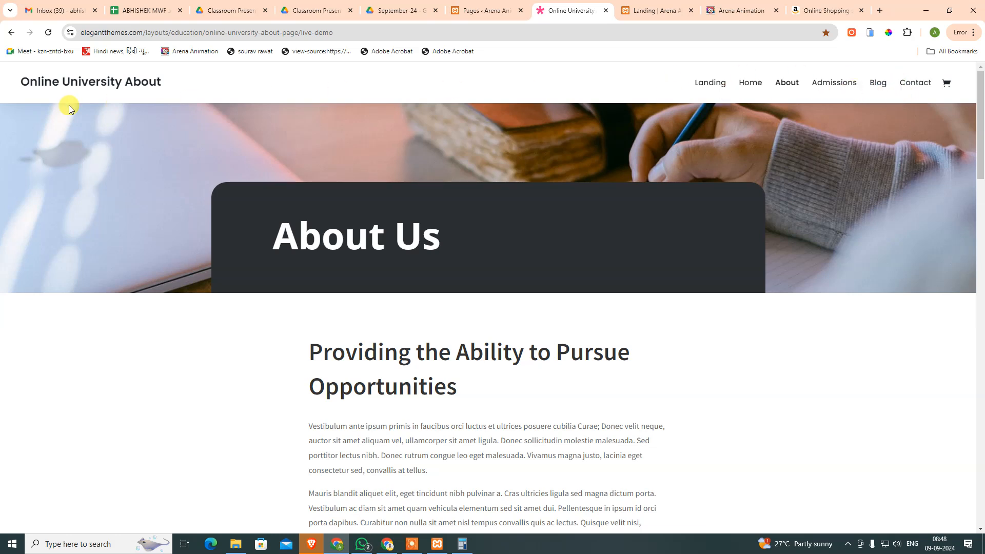
pyautogui.click(945, 84)
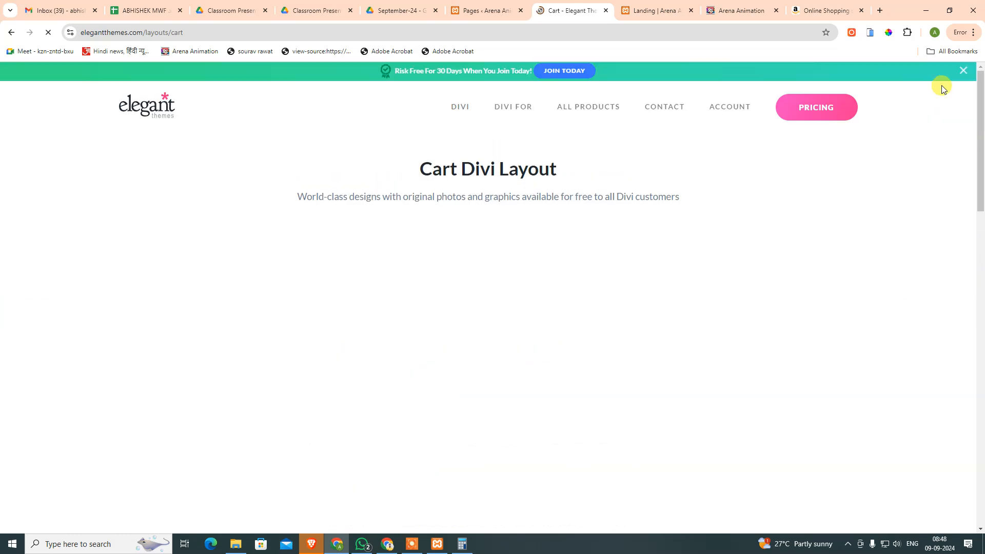
pyautogui.click(13, 32)
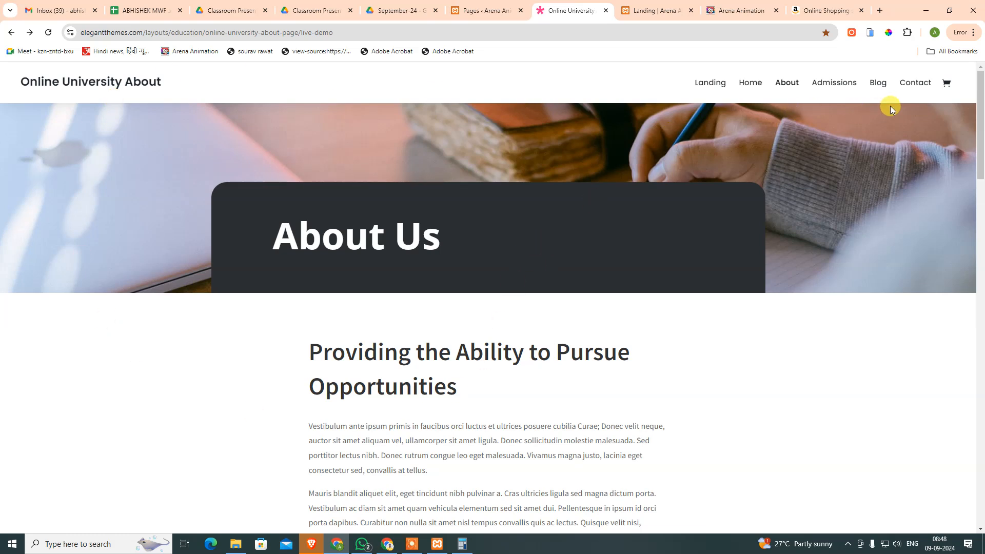
# Step: Open the Online University demo's Landing page and examine its opening section
pyautogui.click(712, 87)
pyautogui.scroll(-3, 450, 393)
pyautogui.scroll(-2, 450, 393)
pyautogui.scroll(5, 450, 392)
pyautogui.scroll(-4, 466, 399)
pyautogui.scroll(4, 467, 398)
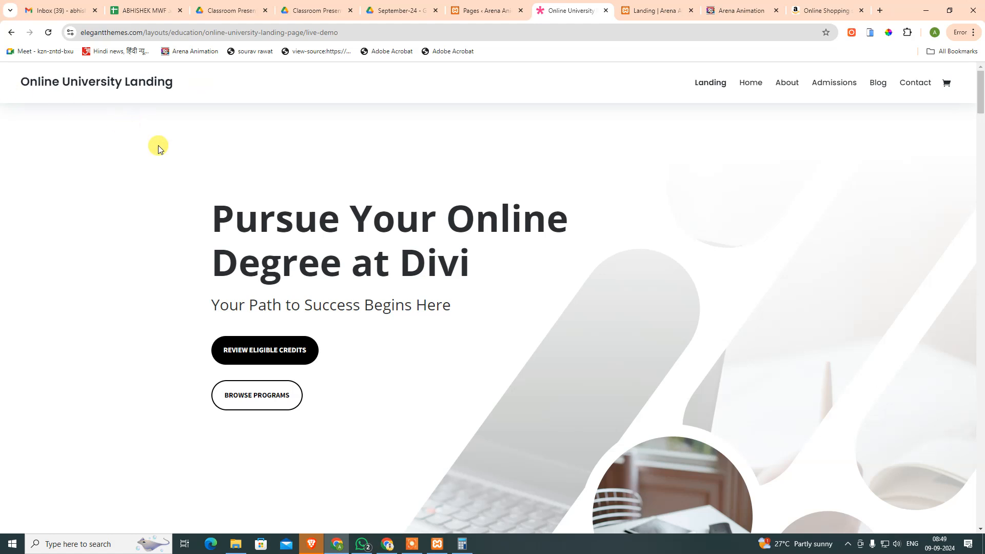
# Step: Close the Online University demo and return to the live Landing page
pyautogui.click(492, 10)
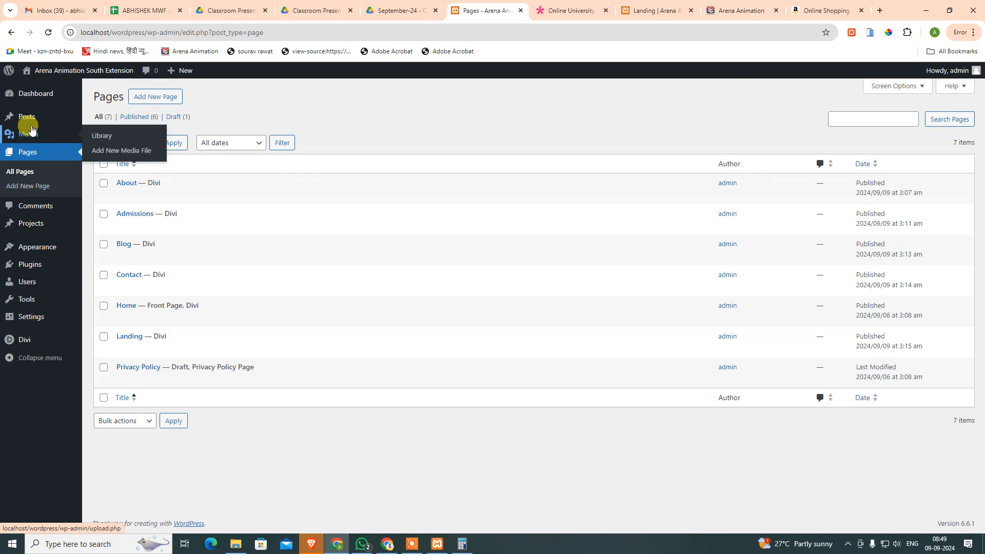
pyautogui.click(580, 9)
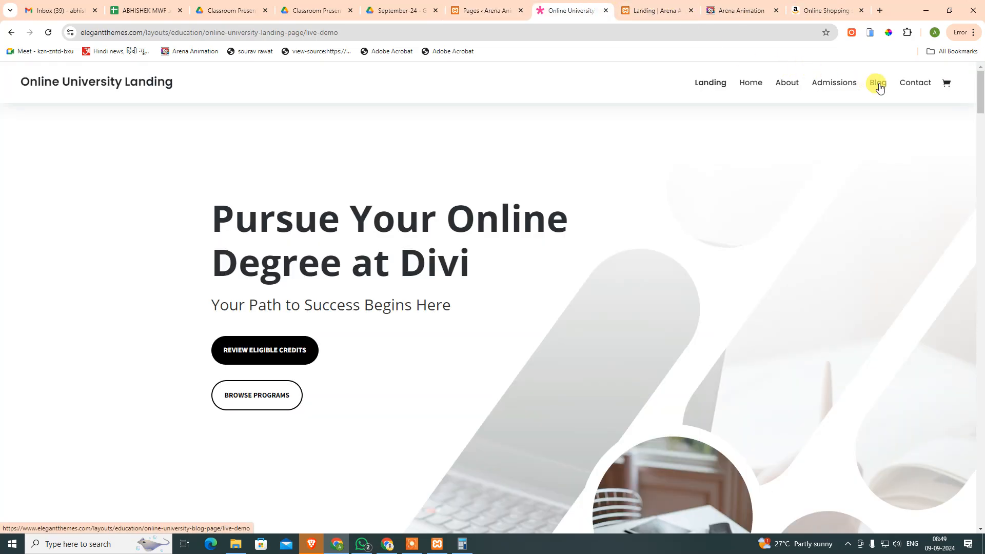
pyautogui.middleClick(554, 10)
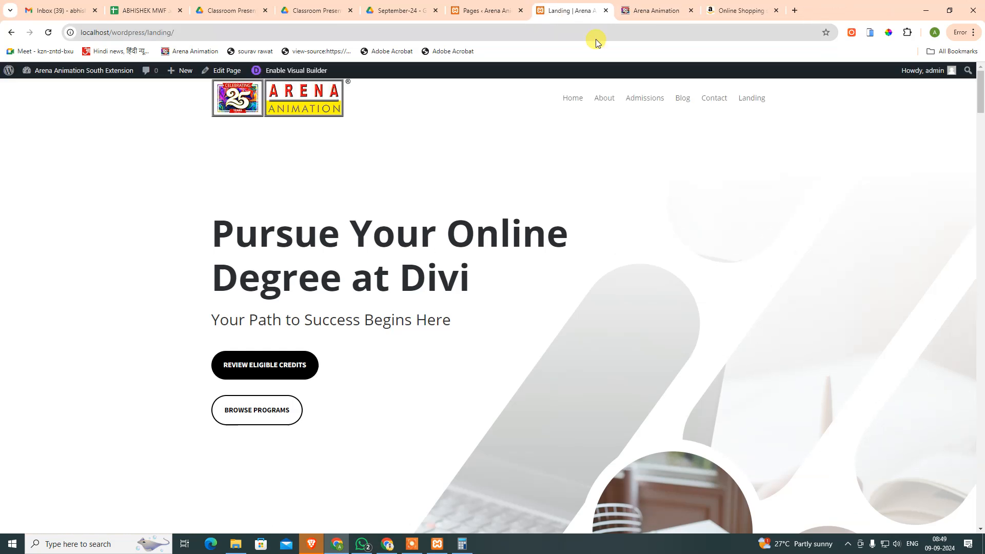
# Step: Visit the site's Blog and Home pages and examine the localhost and wordpress parts of their web addresses
pyautogui.click(682, 97)
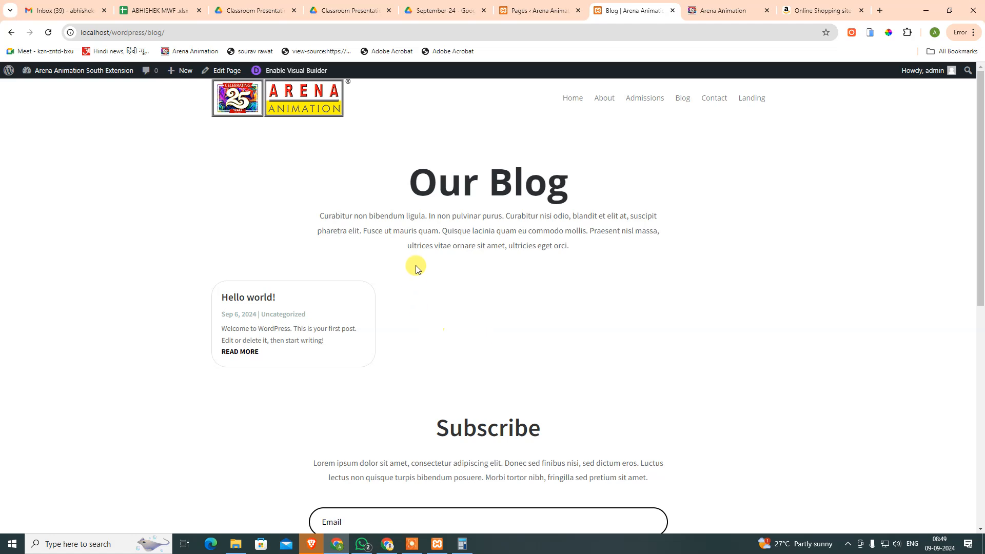
pyautogui.doubleClick(109, 32)
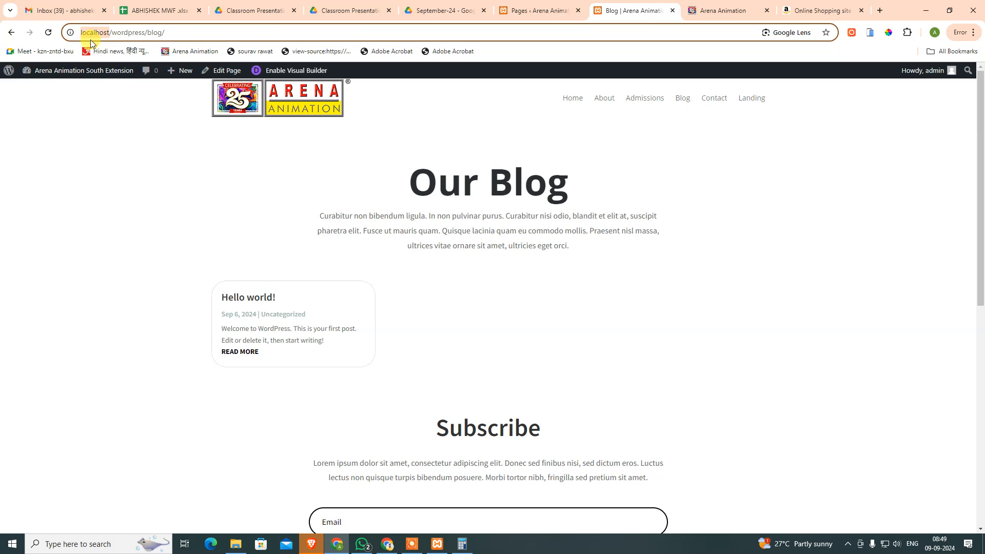
pyautogui.doubleClick(126, 32)
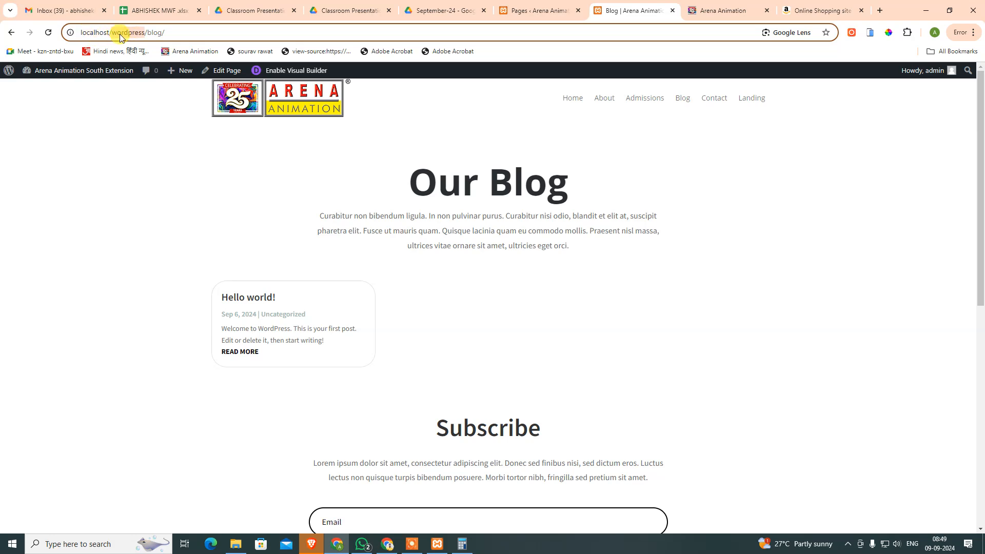
pyautogui.click(184, 34)
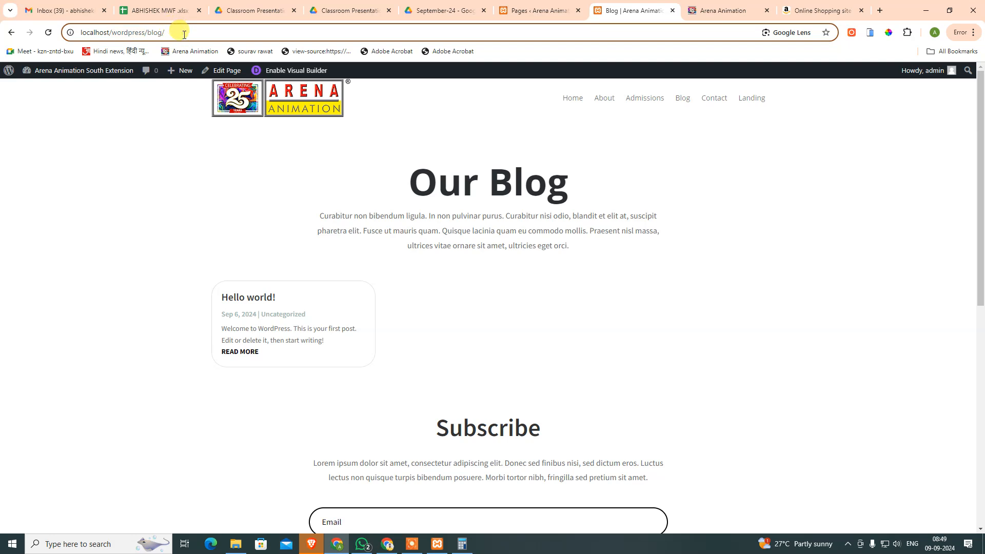
pyautogui.click(566, 98)
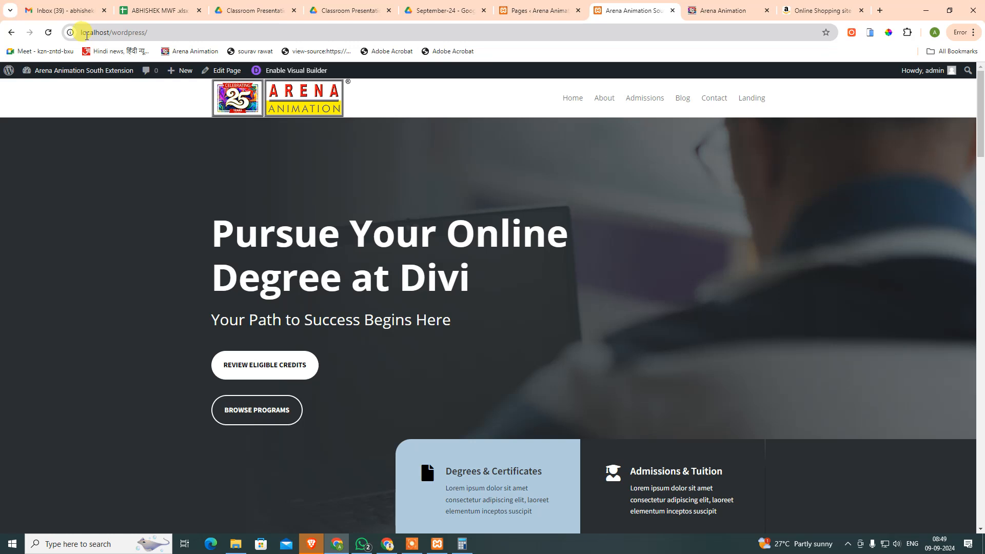
pyautogui.click(201, 36)
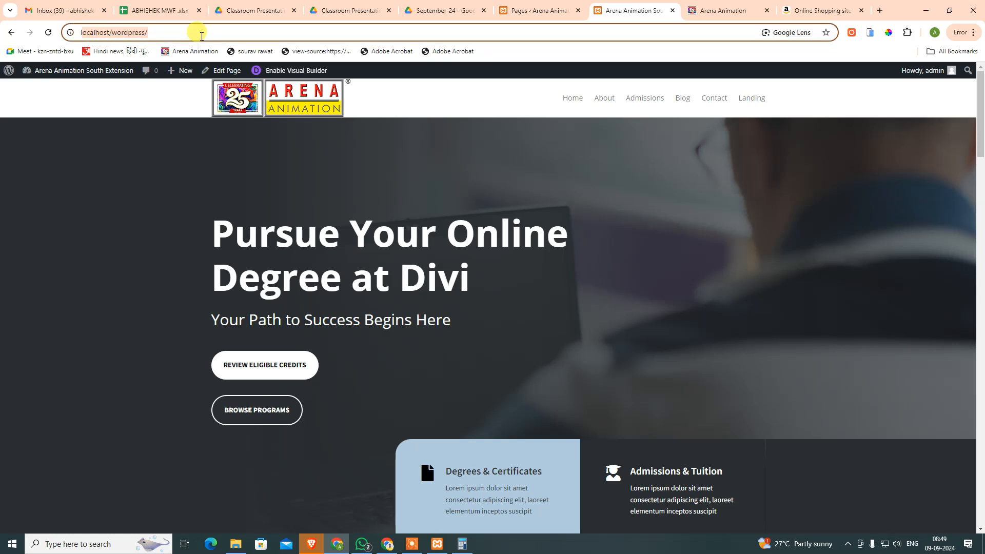
pyautogui.click(126, 32)
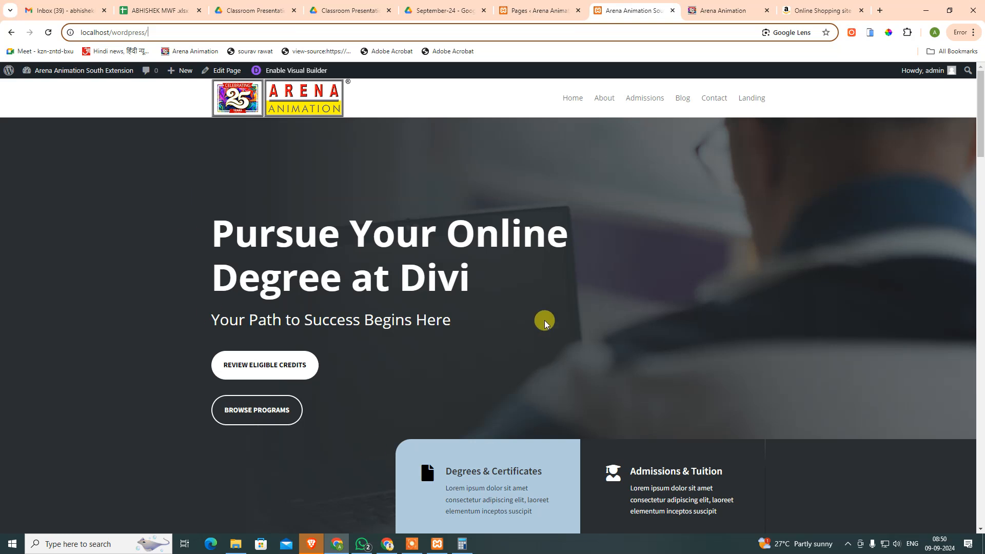
pyautogui.click(545, 12)
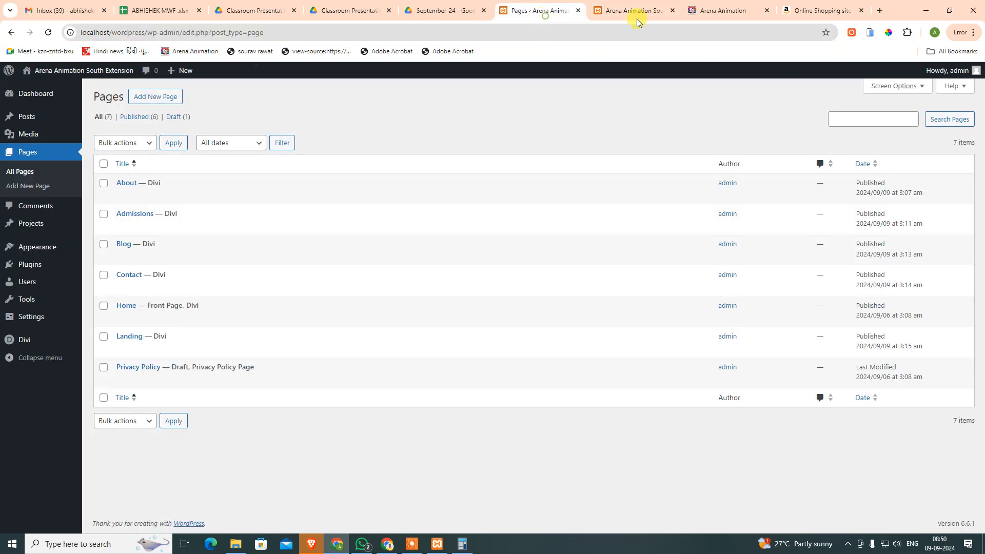
pyautogui.click(77, 9)
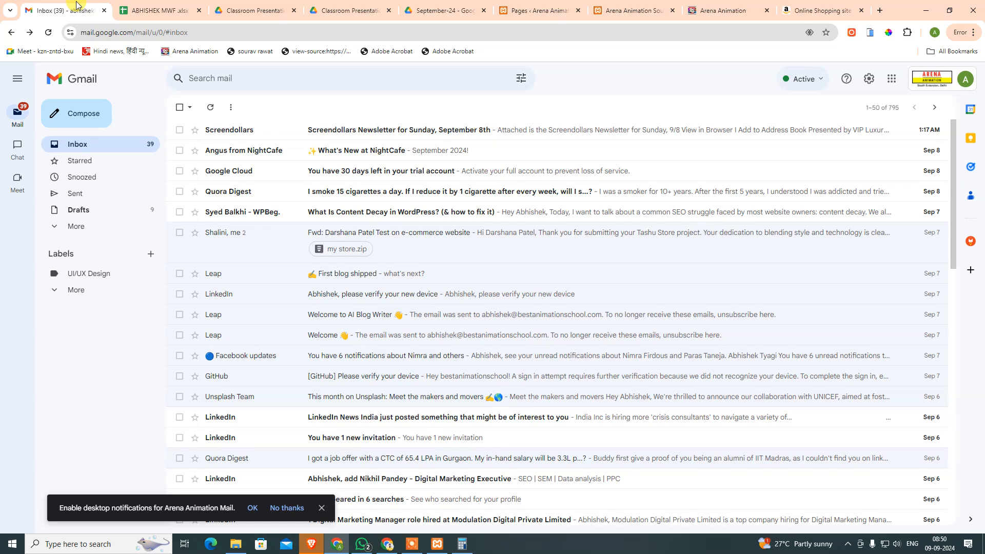
pyautogui.click(556, 11)
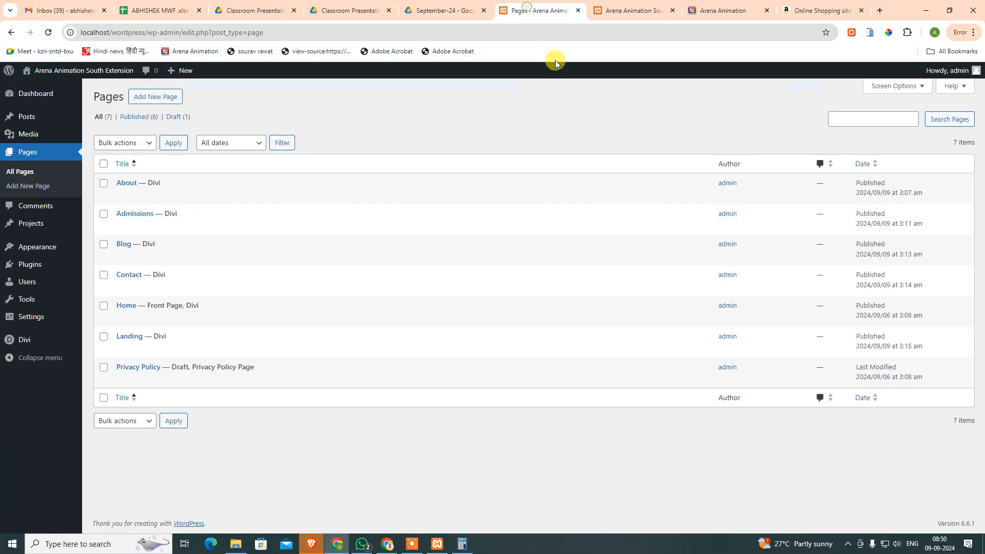
pyautogui.click(618, 11)
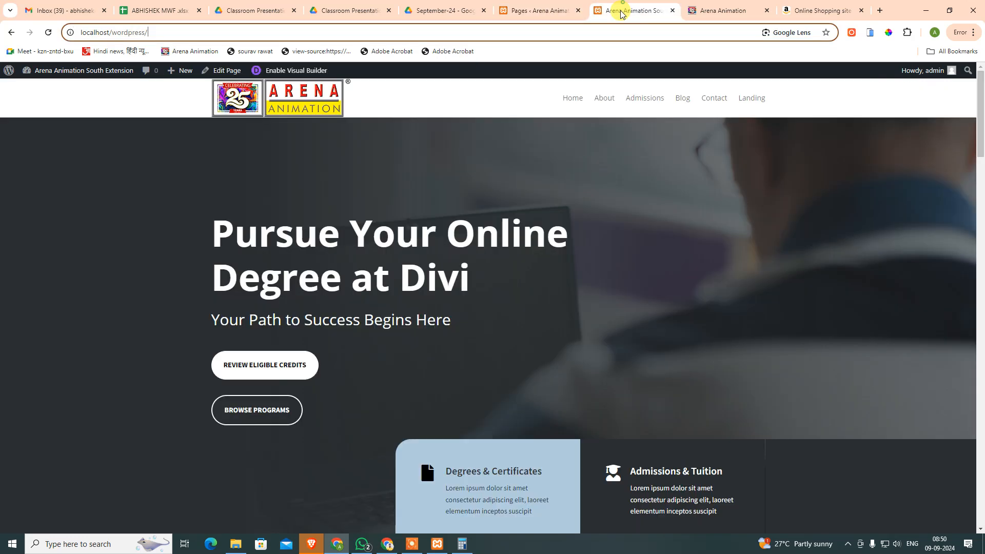
# Step: Open the Home page in the Visual Builder and look over its sections down to the bookshelf image
pyautogui.click(307, 76)
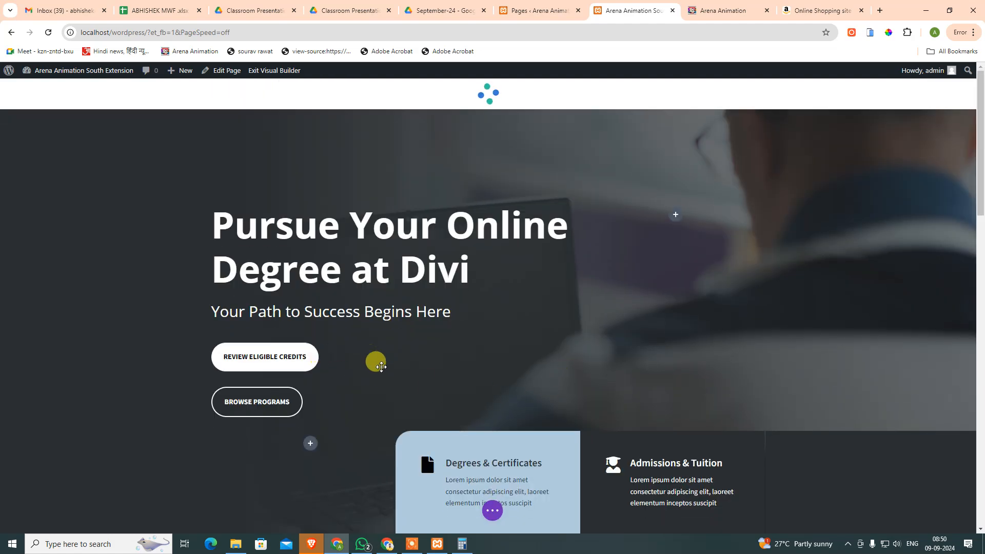
pyautogui.scroll(-7, 379, 363)
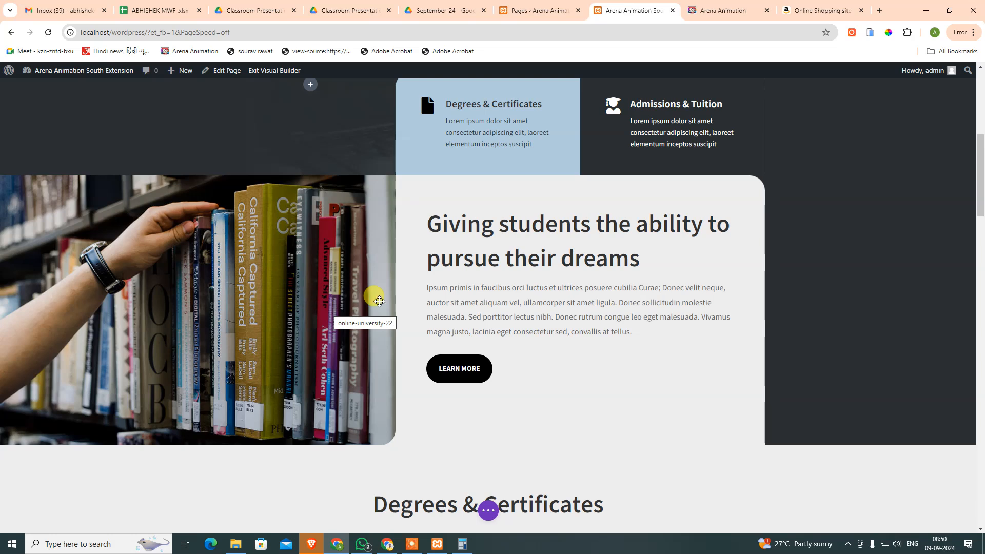
pyautogui.scroll(7, 286, 363)
pyautogui.scroll(-6, 290, 363)
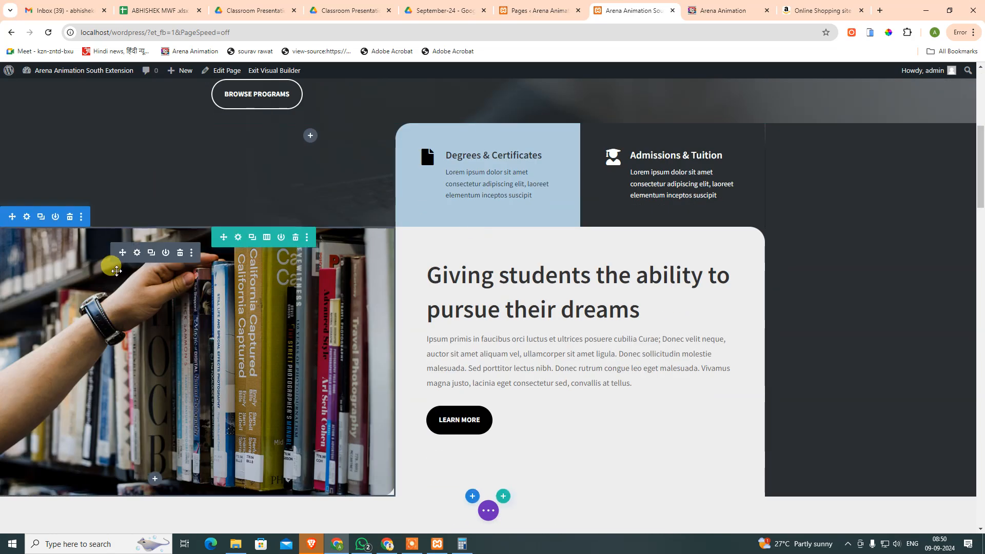
# Step: View the bookshelf image's settings and the media library, and close both without choosing another image
pyautogui.click(139, 256)
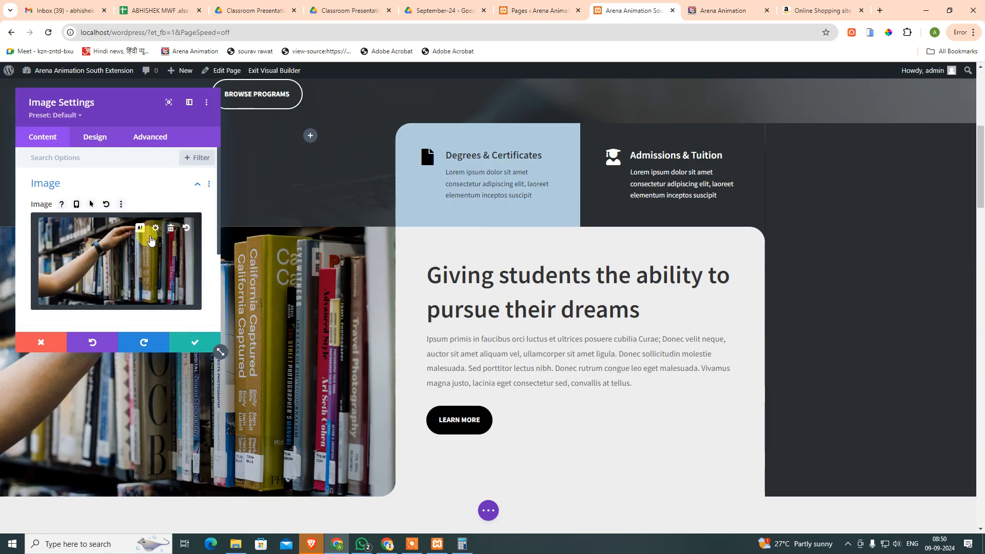
pyautogui.click(155, 230)
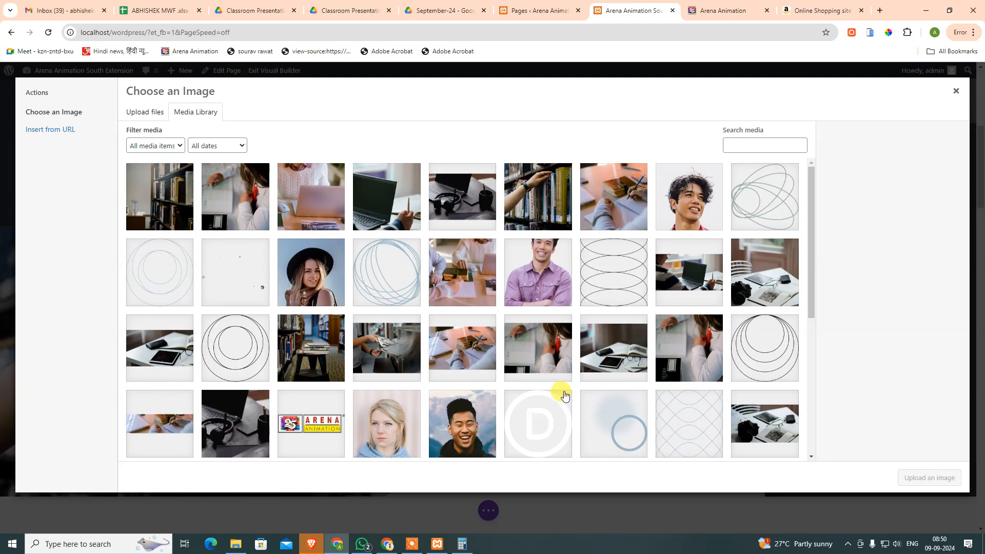
pyautogui.click(972, 224)
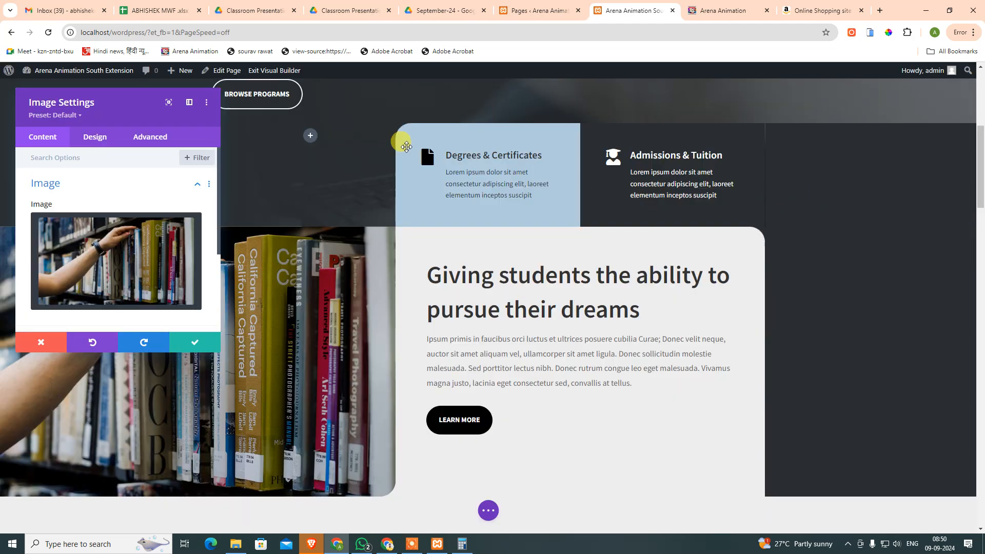
pyautogui.click(395, 136)
# Step: Exit the Visual Builder and return to the live Home page
pyautogui.scroll(1, 675, 342)
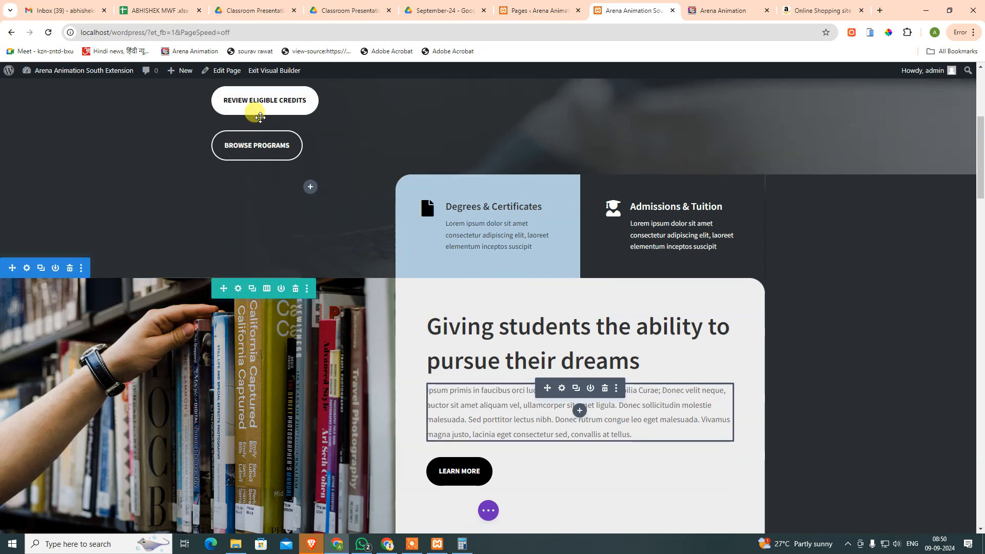
pyautogui.click(276, 74)
pyautogui.click(469, 359)
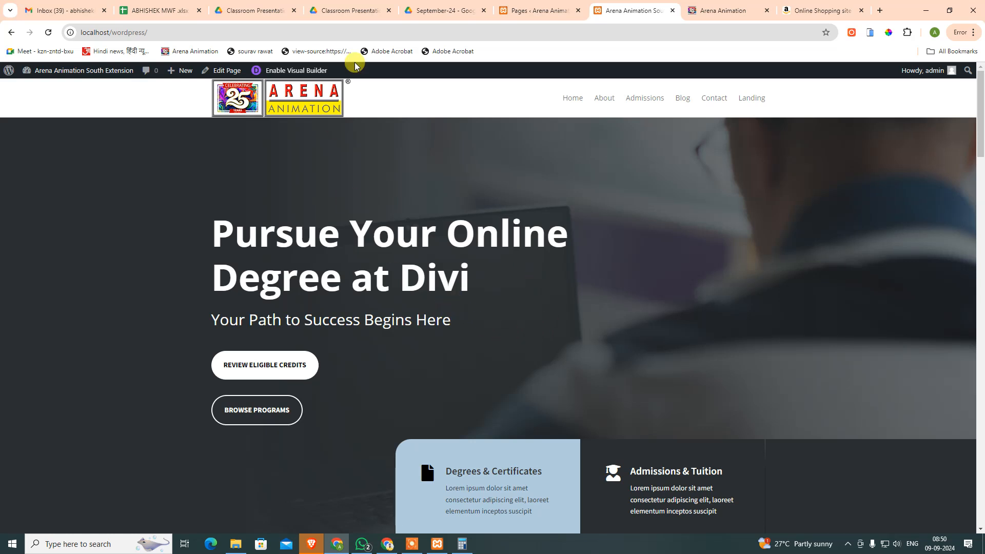
# Step: Switch to Gmail and open the starred messages to find the hyperphp.com hosting activation emails
pyautogui.click(445, 9)
pyautogui.click(532, 3)
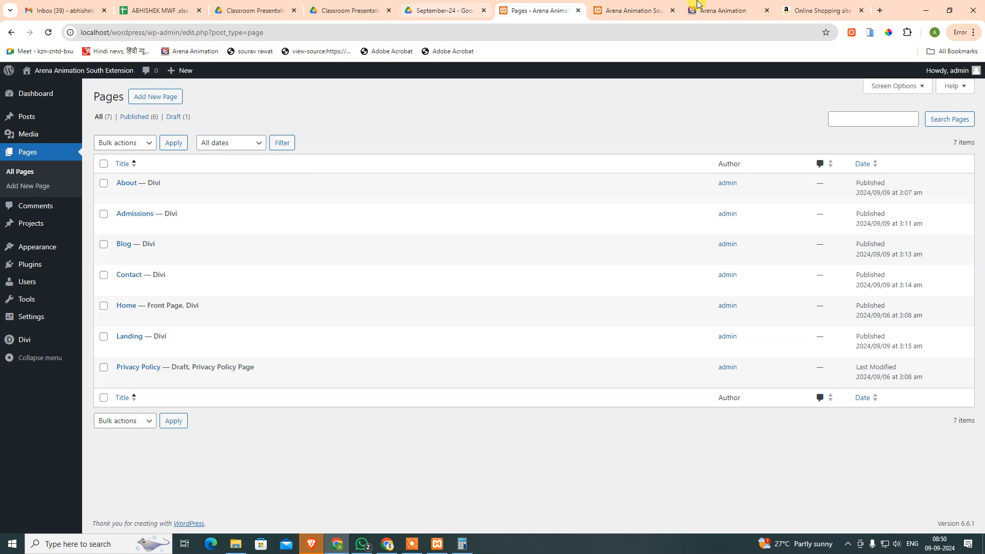
pyautogui.click(72, 9)
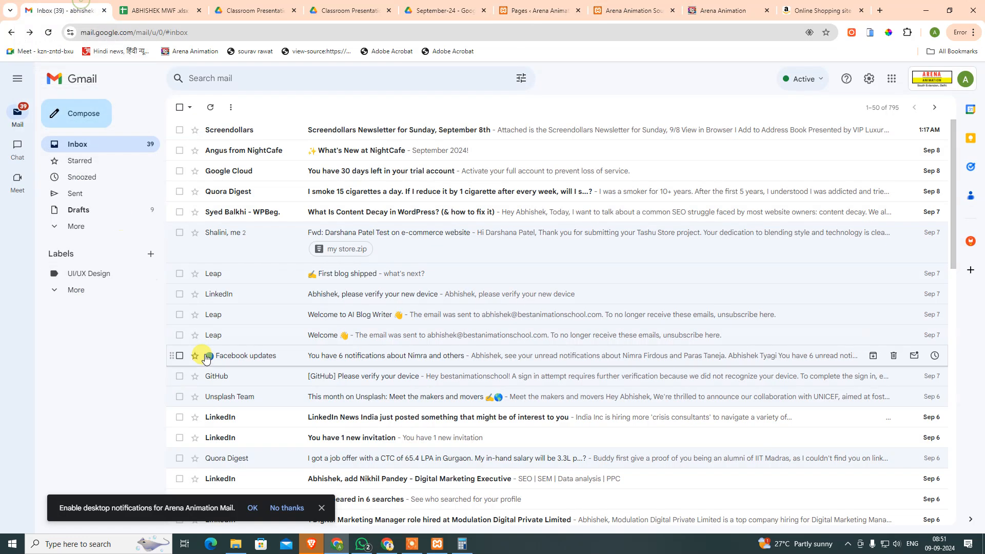
pyautogui.click(86, 199)
pyautogui.click(91, 163)
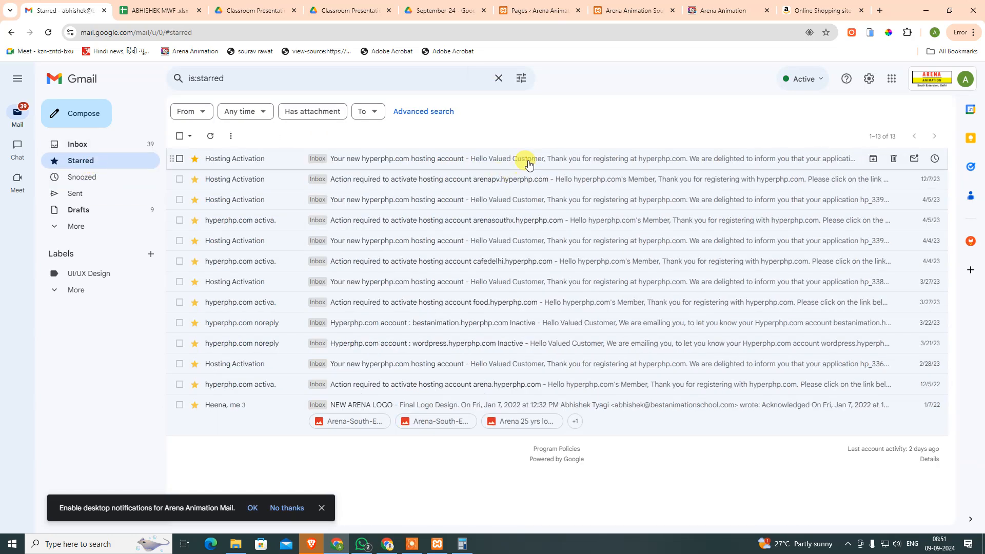
# Step: Open the newest hyperphp.com hosting account email, follow its arenapv.hyperphp.com link, and place the site's tab after the other tabs
pyautogui.click(528, 177)
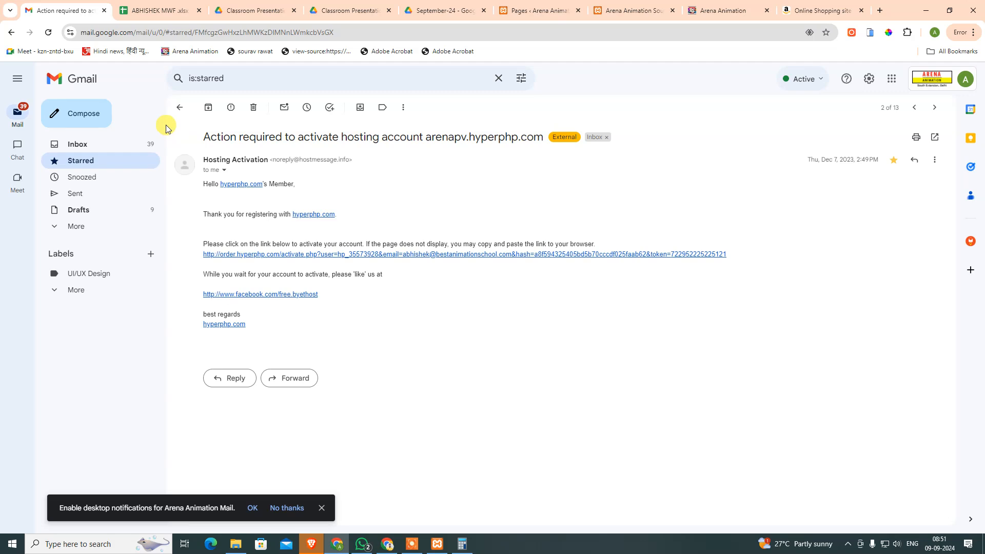
pyautogui.click(180, 107)
pyautogui.click(378, 158)
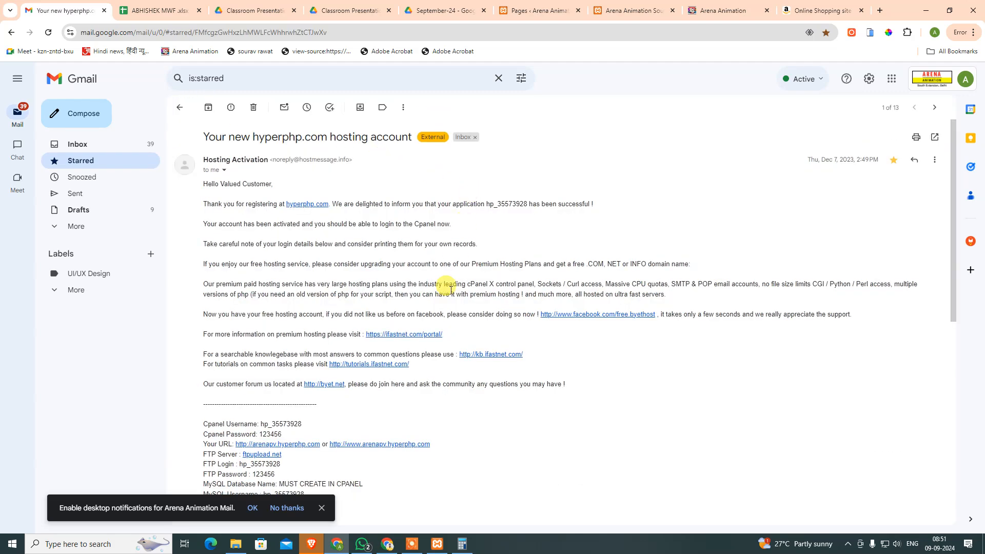
pyautogui.click(308, 444)
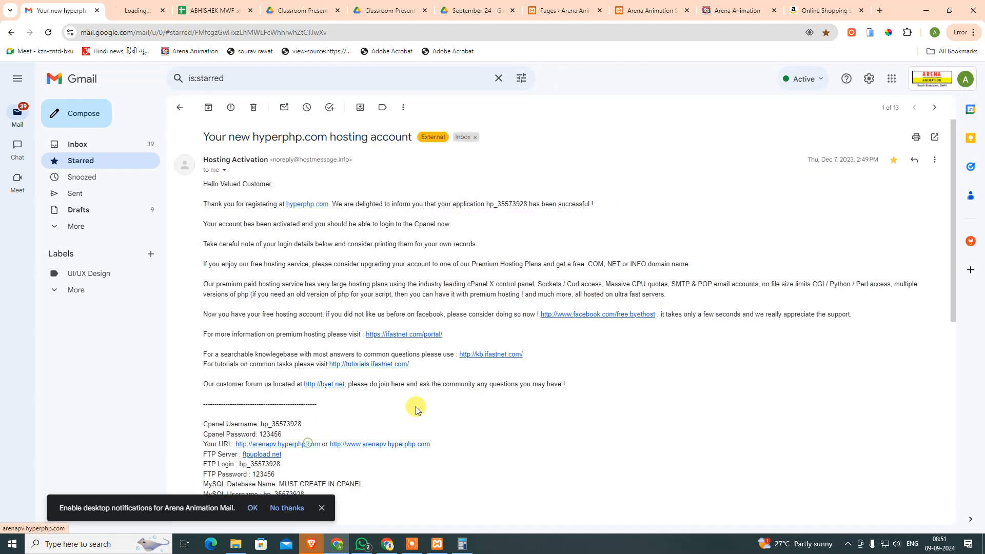
pyautogui.click(144, 9)
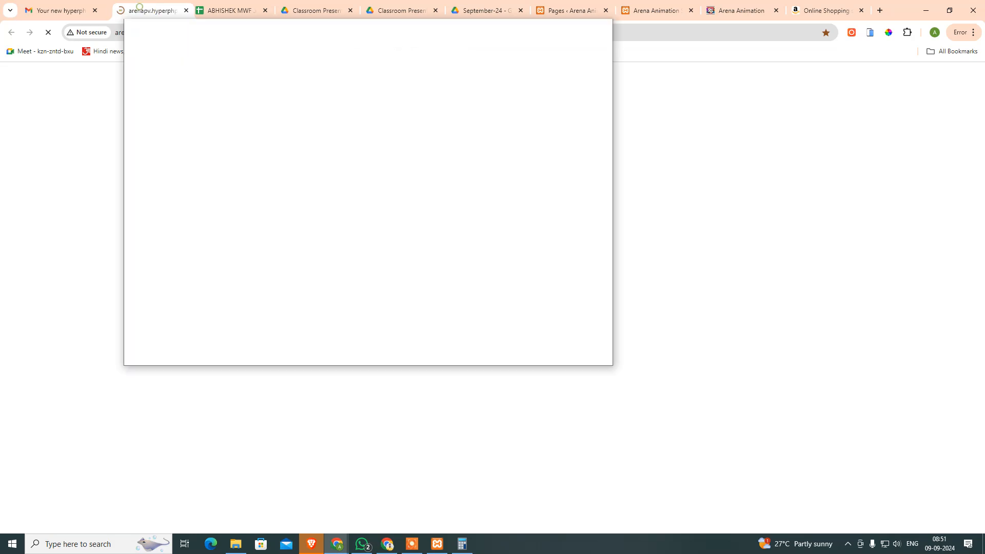
pyautogui.moveTo(139, 6); pyautogui.dragTo(820, 9)
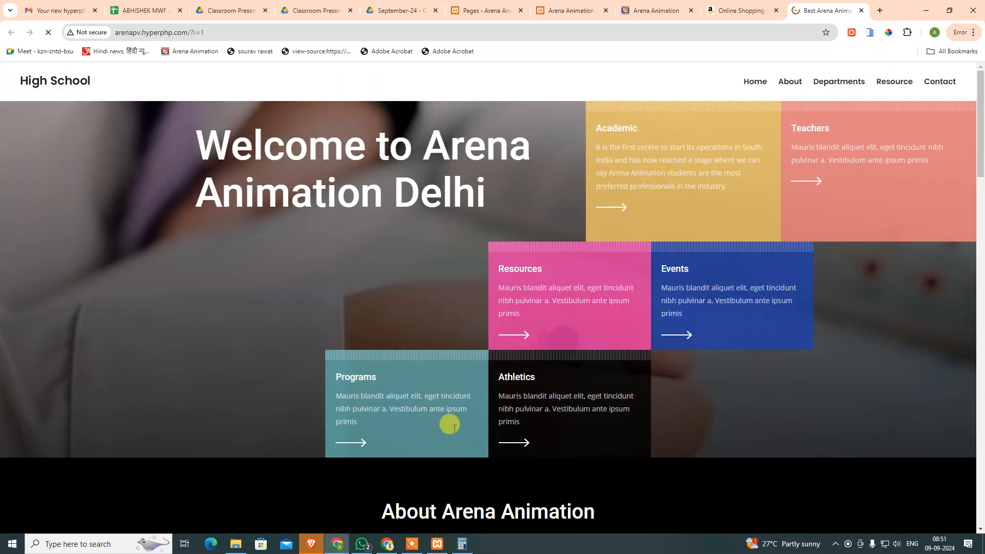
# Step: Look over the live arenapv.hyperphp.com home page from the welcome banner to the footer and the About Arena Animation section
pyautogui.scroll(-10, 425, 370)
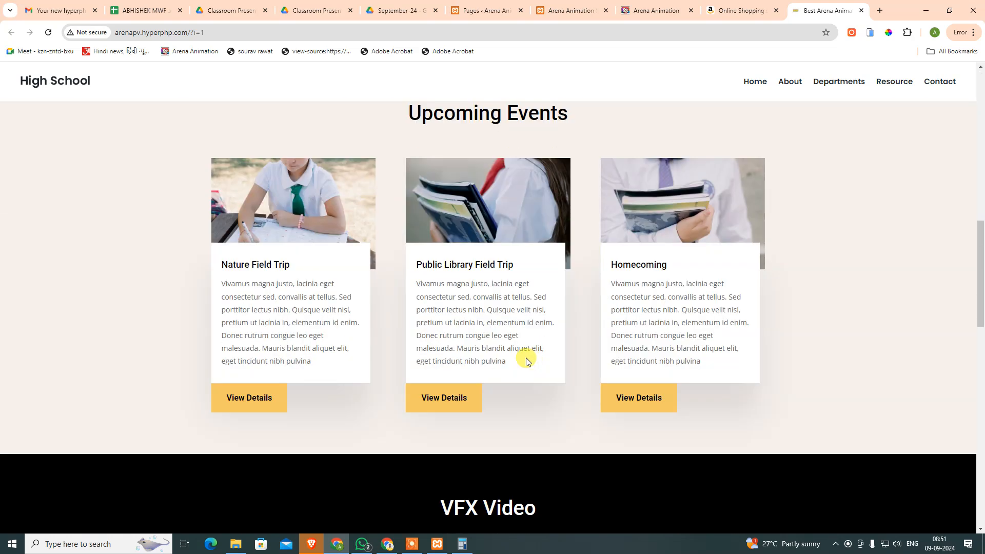
pyautogui.scroll(-15, 402, 348)
pyautogui.scroll(-2, 509, 360)
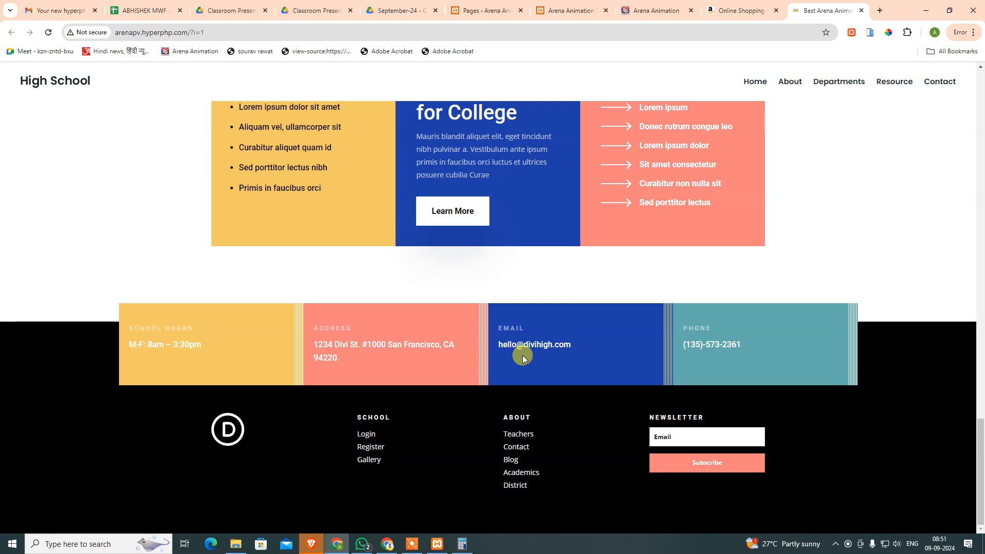
pyautogui.press('Home')
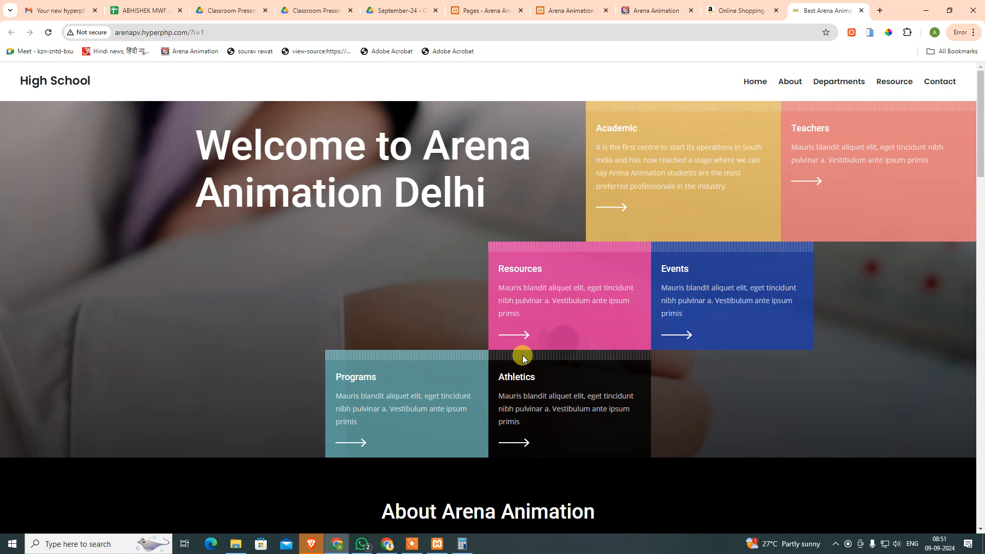
pyautogui.scroll(-4, 299, 198)
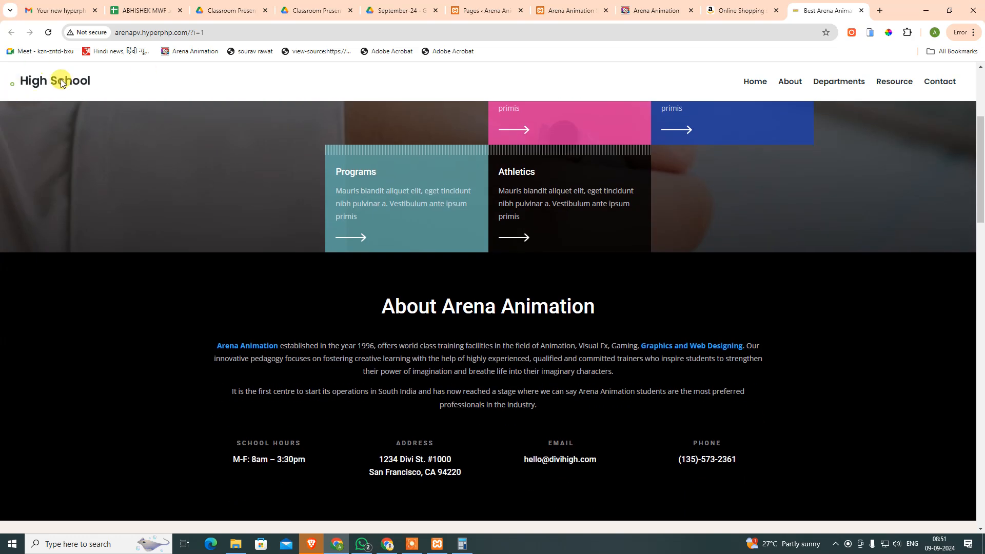
pyautogui.click(194, 165)
pyautogui.click(647, 15)
pyautogui.click(816, 11)
# Step: Return to the hosting account email in Gmail and open its cPanel URL, cpanel.hyperphp.com
pyautogui.click(75, 9)
pyautogui.scroll(-3, 330, 429)
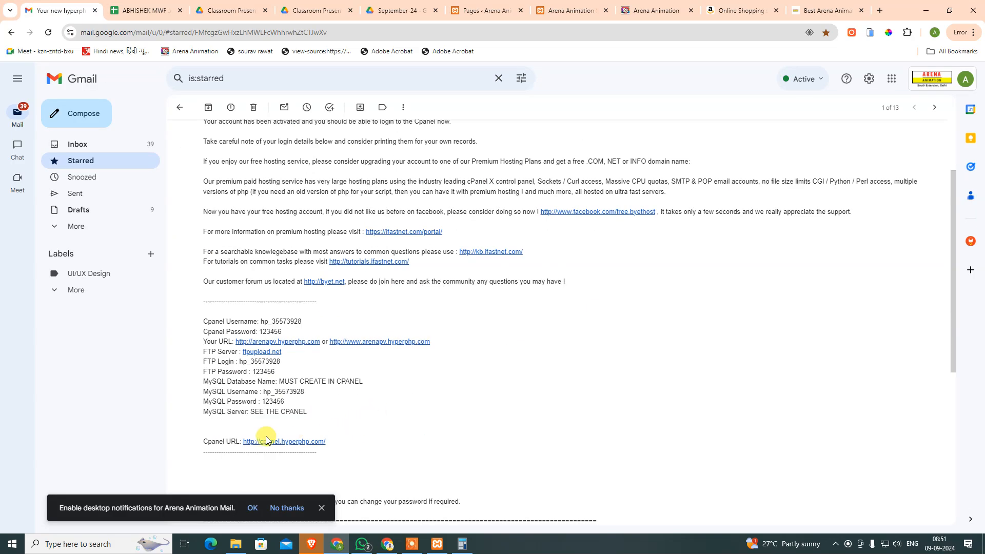
pyautogui.click(302, 442)
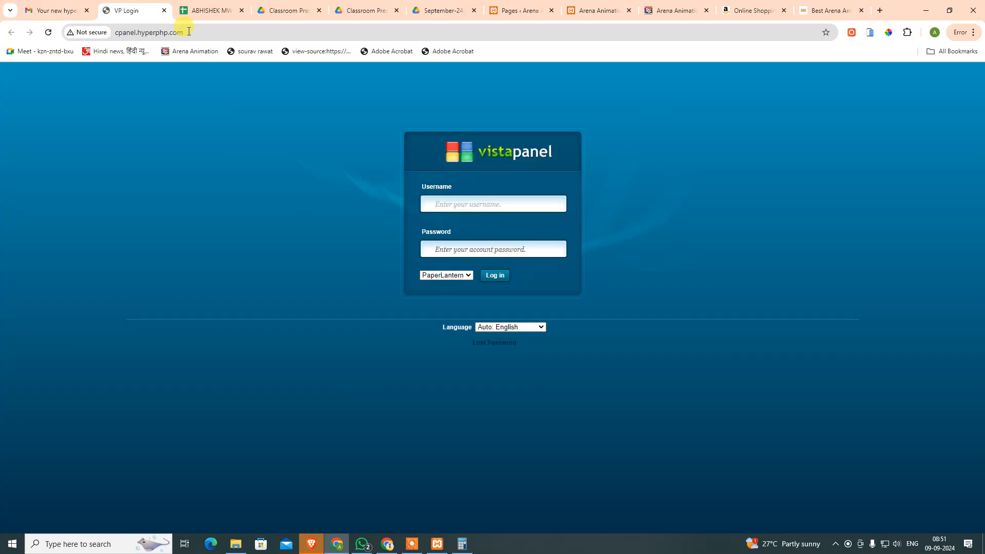
# Step: Copy the cPanel username from the hosting email and log in to VistaPanel with it and the account password
pyautogui.click(58, 12)
pyautogui.doubleClick(272, 322)
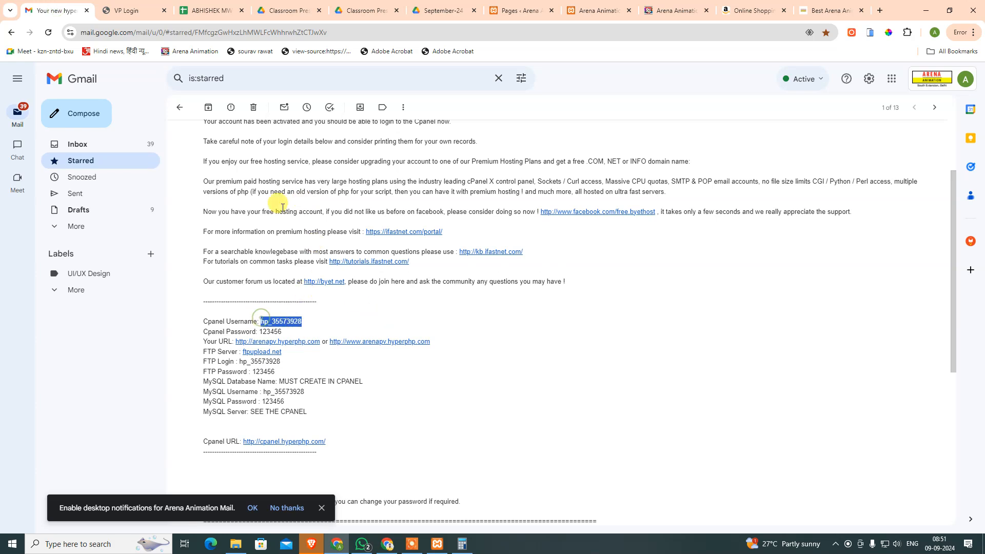
pyautogui.hotkey('ctrl', 'c')
pyautogui.click(132, 11)
pyautogui.click(500, 203)
pyautogui.hotkey('ctrl', 'v')
pyautogui.click(454, 247)
pyautogui.write('••')
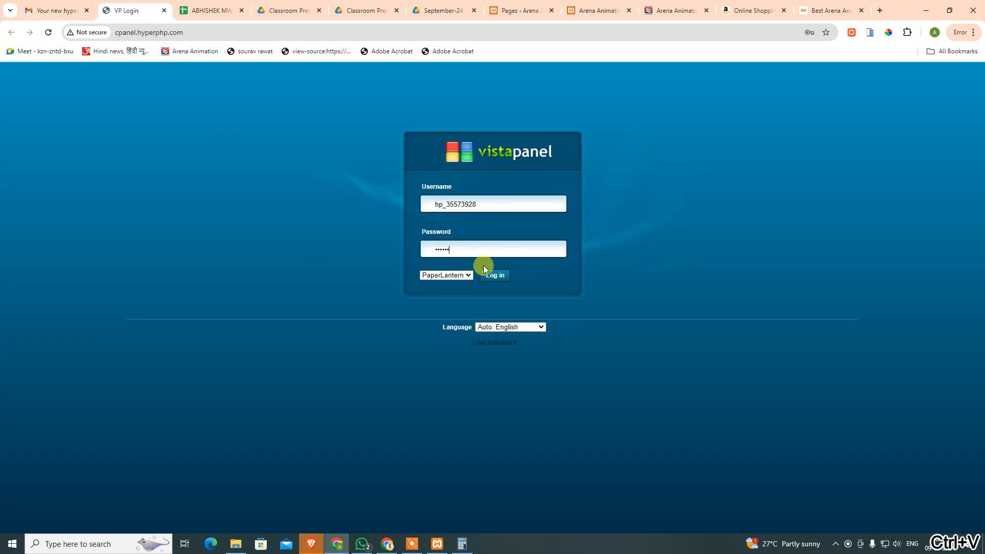
pyautogui.click(499, 275)
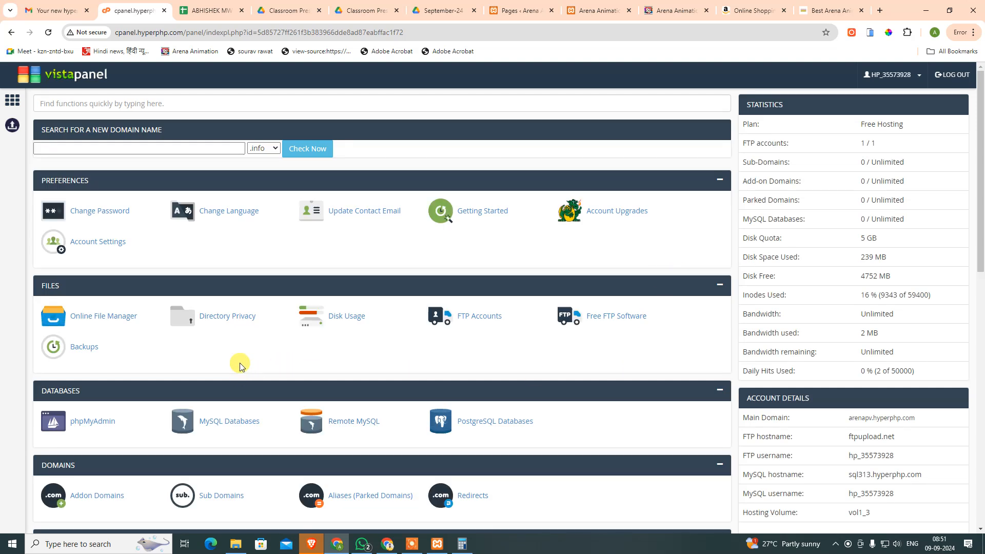
# Step: Open the Online File Manager and look through the WordPress files in the htdocs folder
pyautogui.click(105, 318)
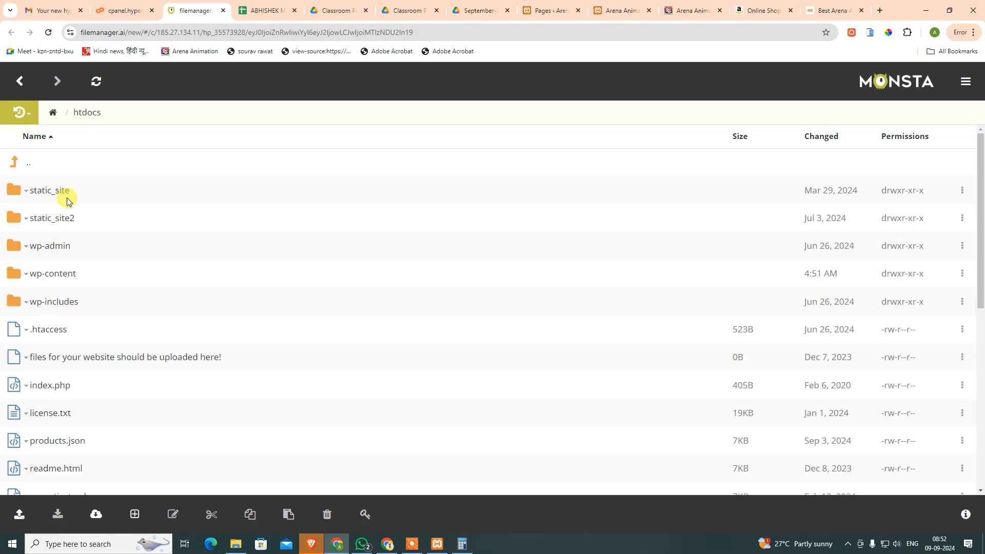
pyautogui.scroll(-2, 60, 464)
pyautogui.scroll(-5, 60, 464)
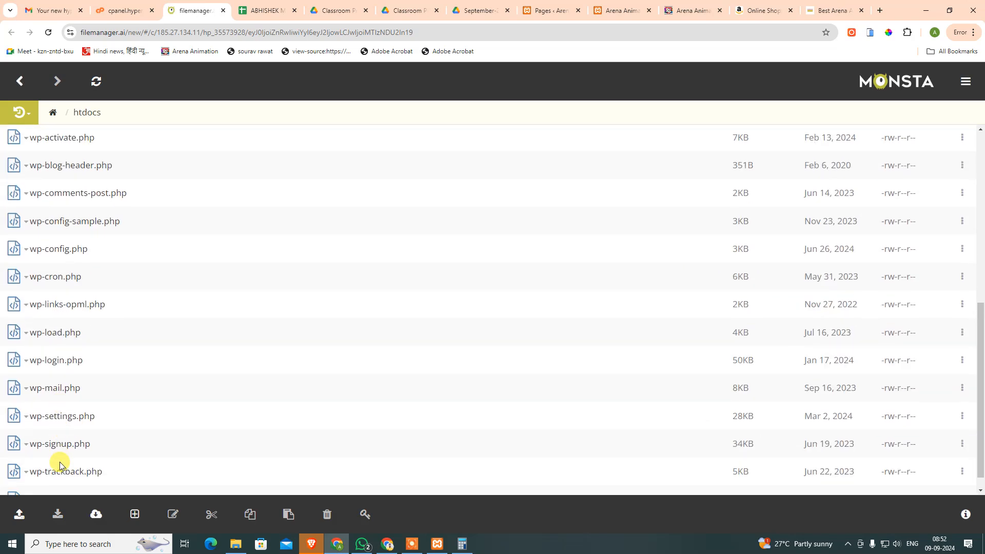
pyautogui.scroll(2, 63, 454)
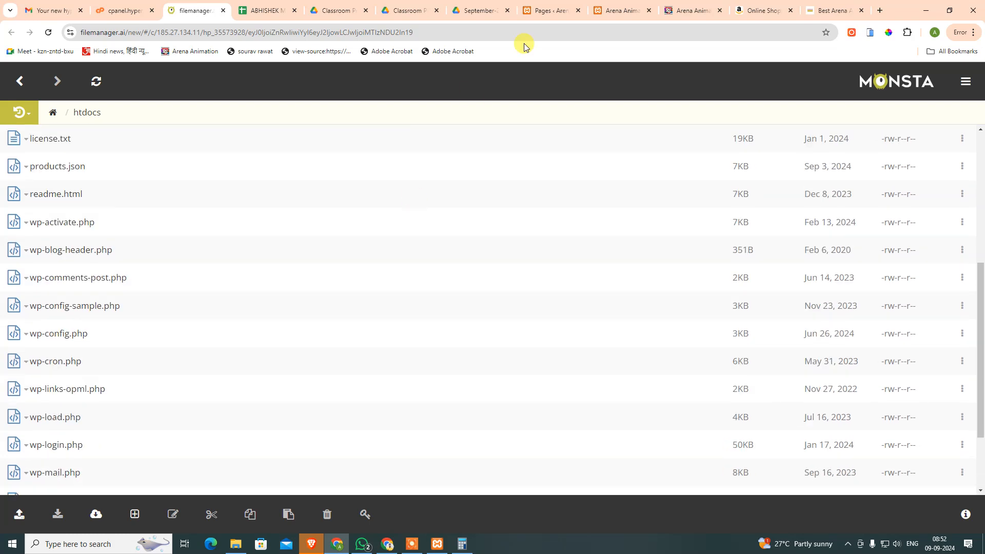
# Step: Check the local site's wordpress address, and close the Arena Animation, Amazon and file manager tabs
pyautogui.click(621, 10)
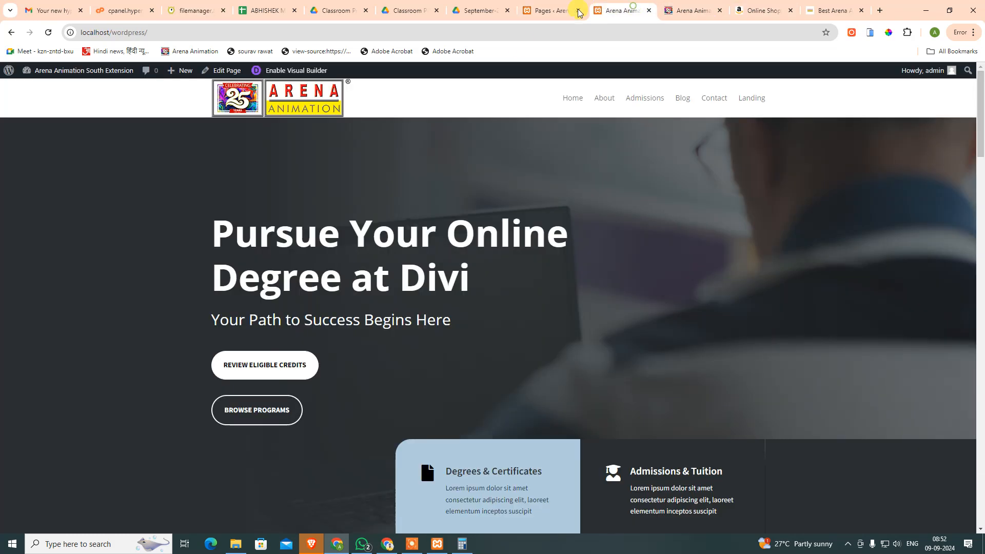
pyautogui.doubleClick(115, 33)
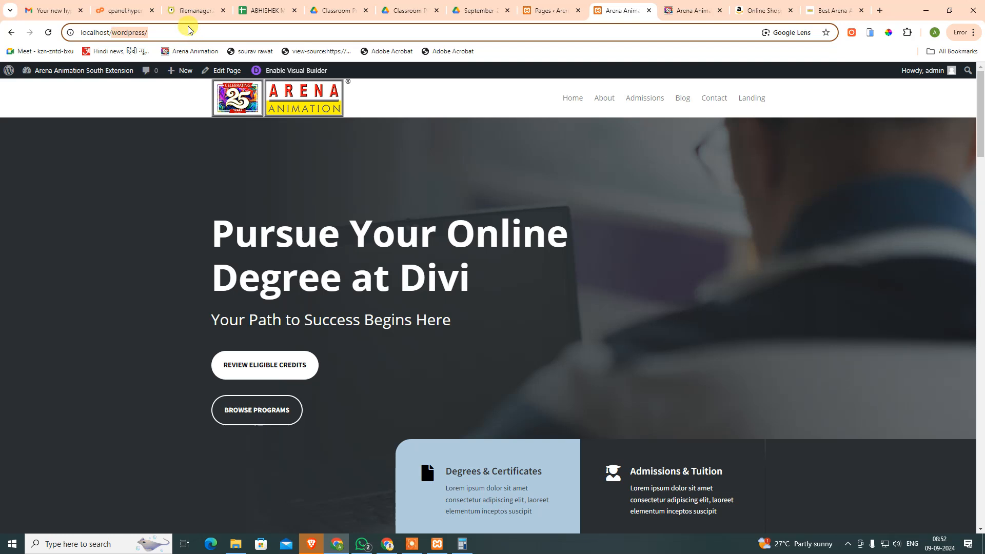
pyautogui.click(672, 10)
pyautogui.middleClick(672, 10)
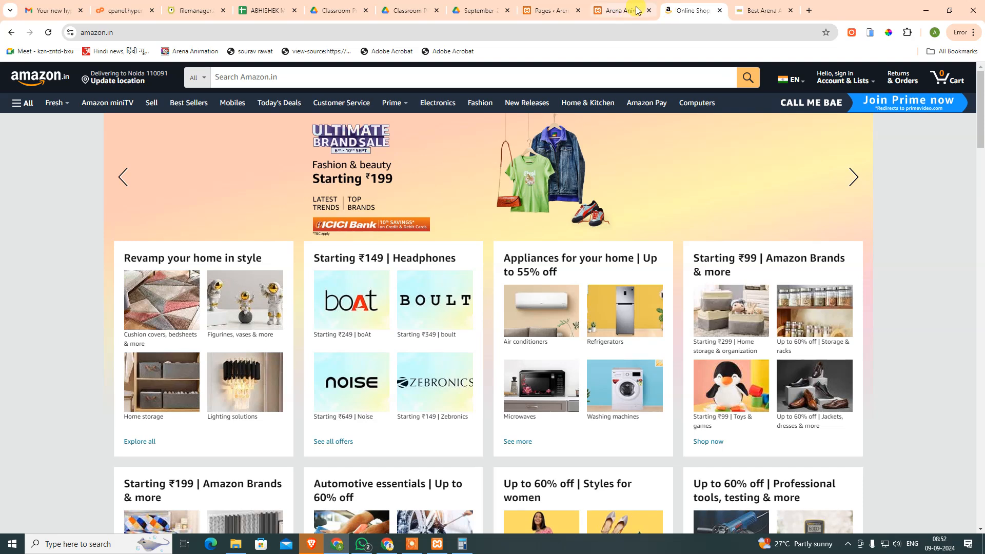
pyautogui.middleClick(684, 11)
pyautogui.click(189, 10)
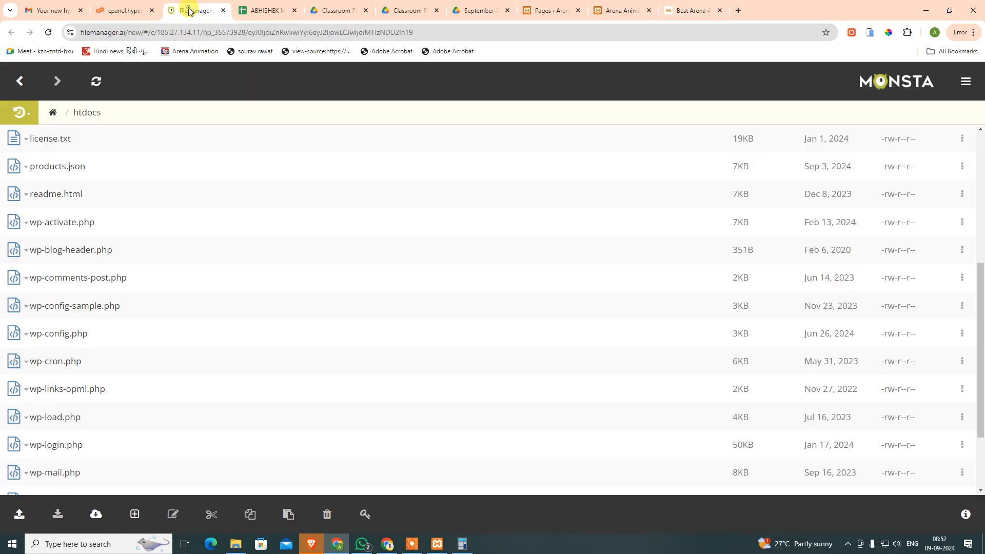
pyautogui.middleClick(225, 11)
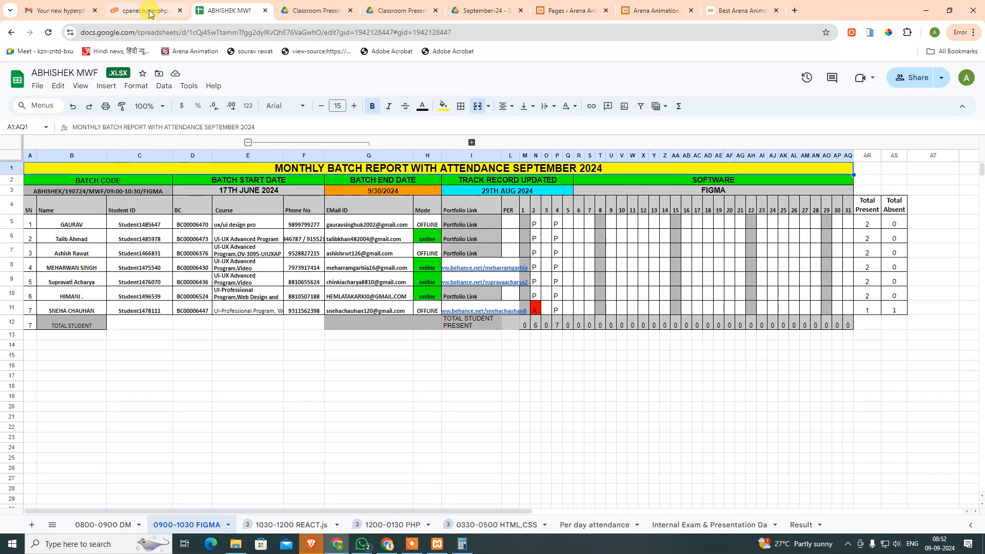
# Step: Open the Softaculous Apps Installer from the hosting control panel and list its existing script installations
pyautogui.click(151, 10)
pyautogui.scroll(-6, 267, 410)
pyautogui.scroll(-5, 269, 410)
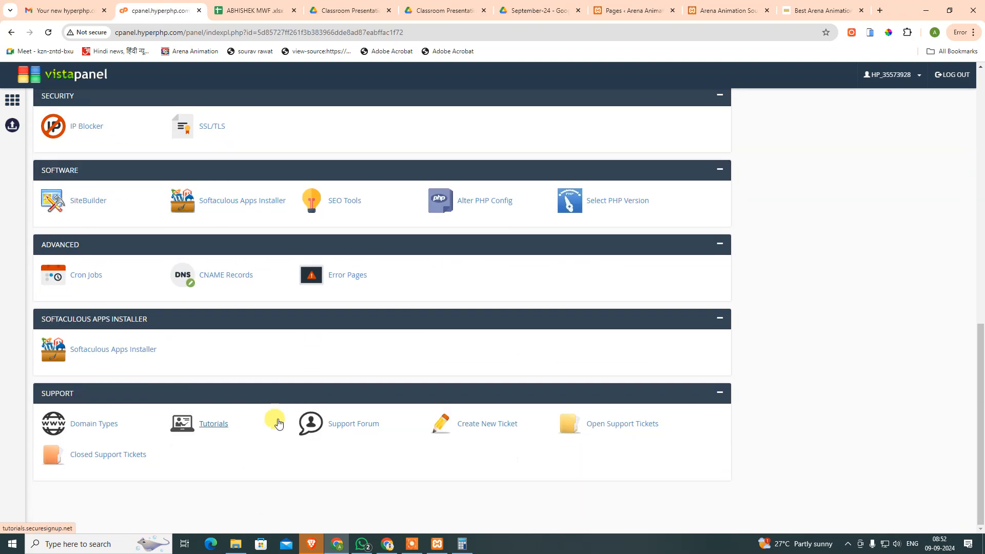
pyautogui.click(107, 353)
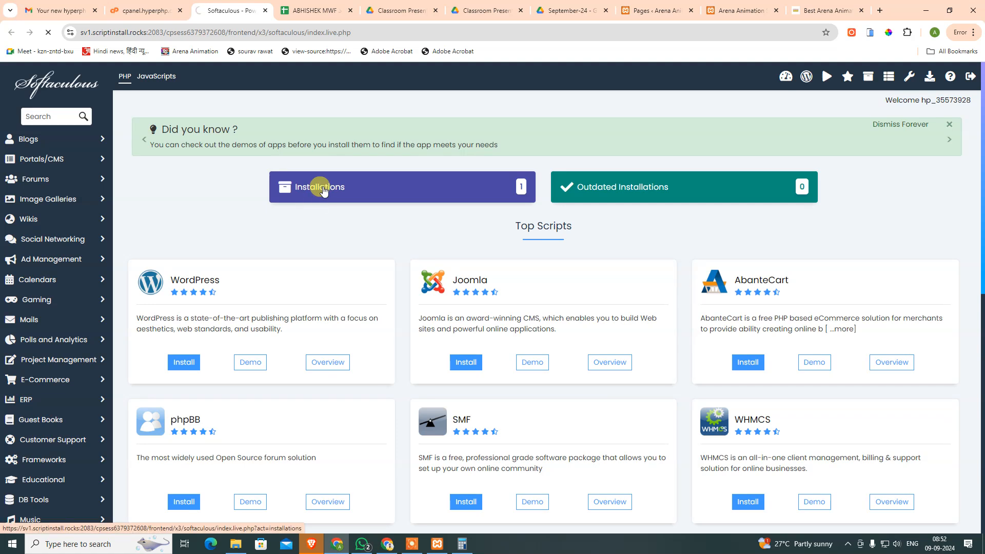
pyautogui.click(323, 188)
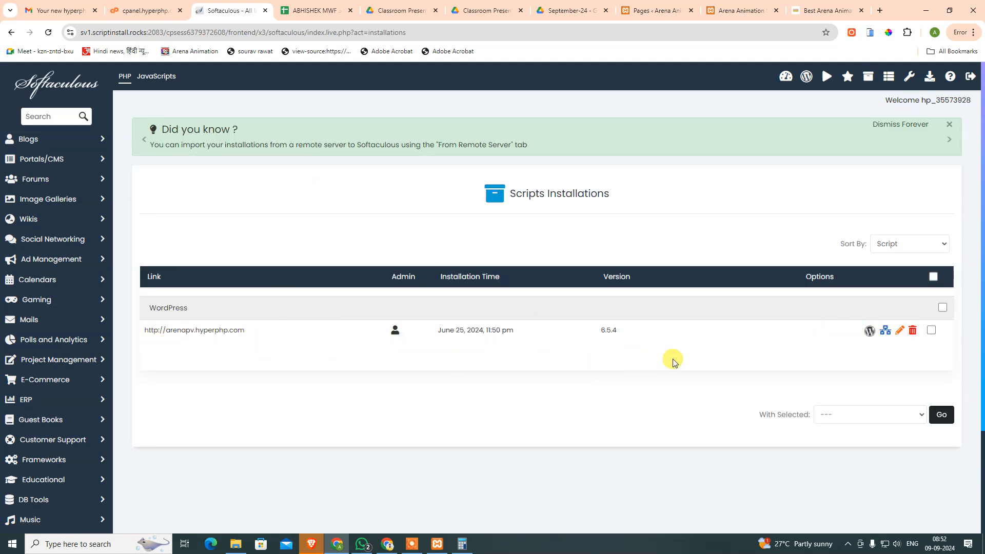
# Step: Remove the arenapv.hyperphp.com WordPress installation together with its directory, database and database user, and confirm the removal
pyautogui.click(914, 332)
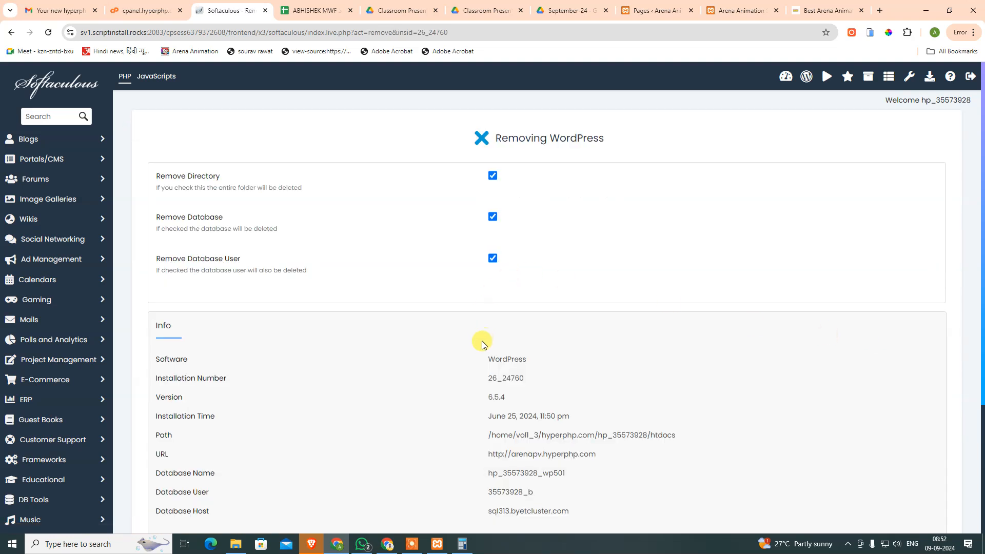
pyautogui.scroll(-4, 549, 458)
pyautogui.click(552, 398)
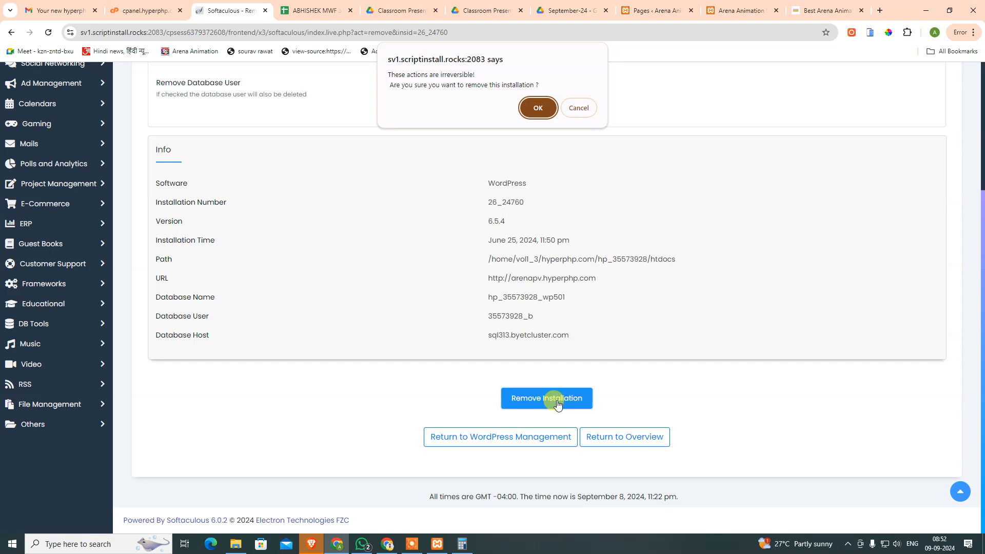
pyautogui.click(537, 107)
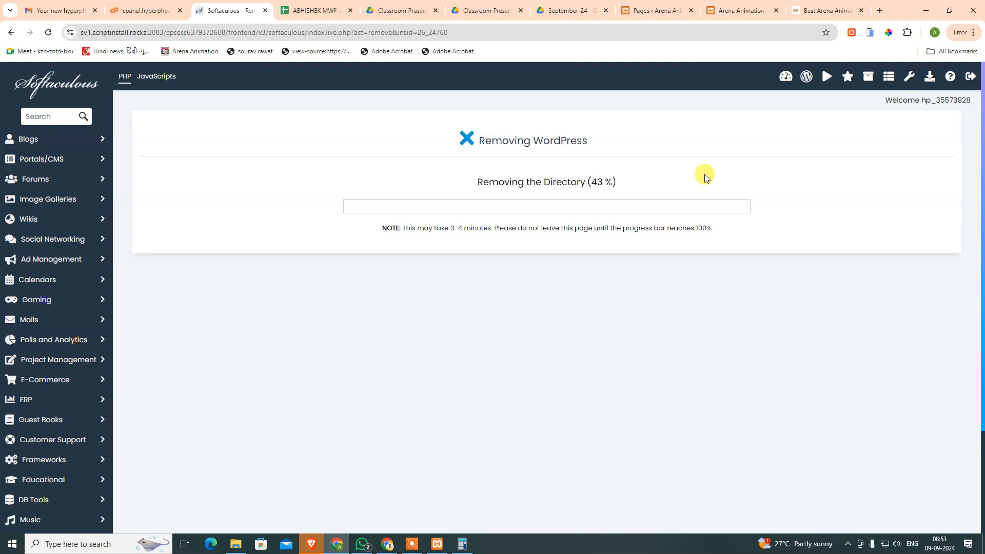
# Step: Reload the live arenapv.hyperphp.com site, view the local WordPress pages list and home page, and return to the Softaculous removal progress
pyautogui.click(824, 11)
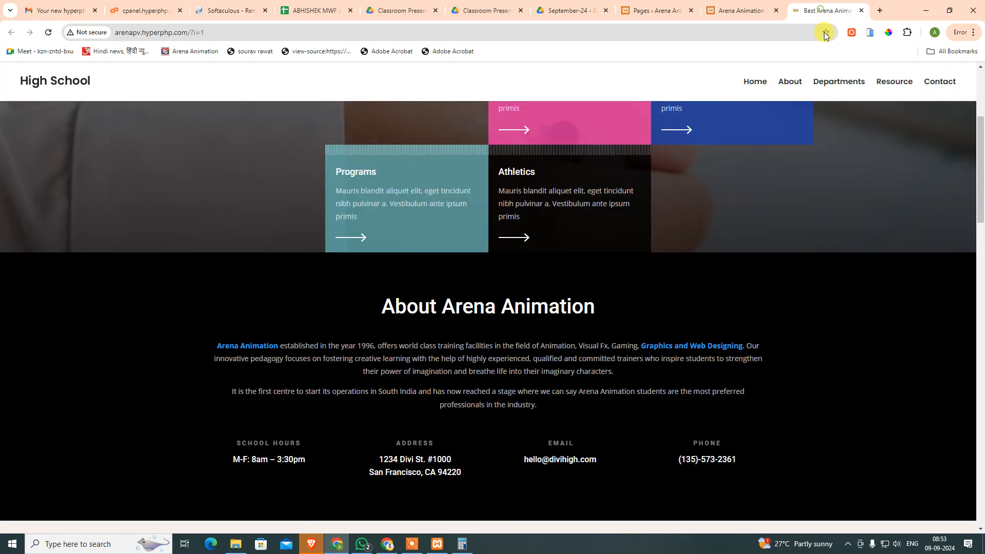
pyautogui.click(47, 35)
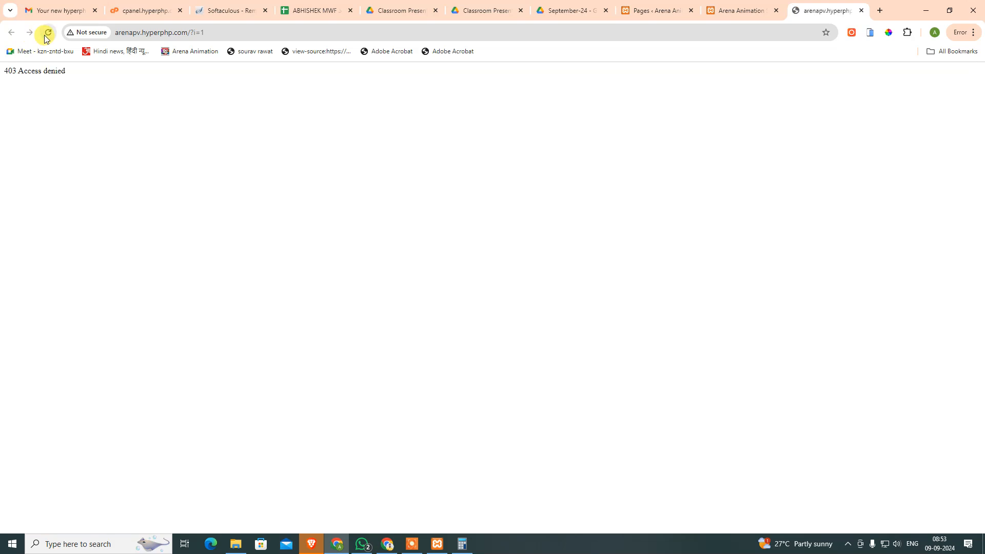
pyautogui.moveTo(77, 70); pyautogui.dragTo(16, 72)
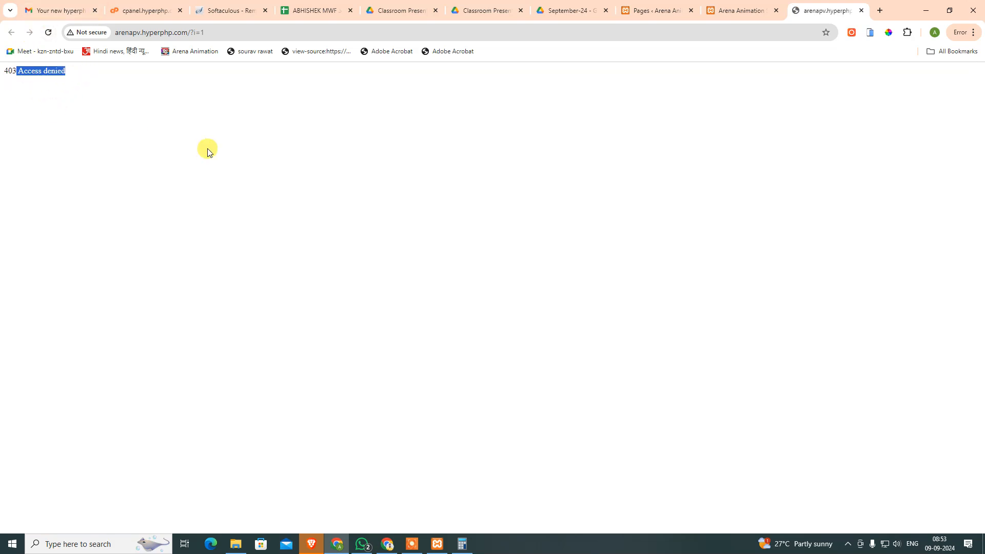
pyautogui.click(627, 6)
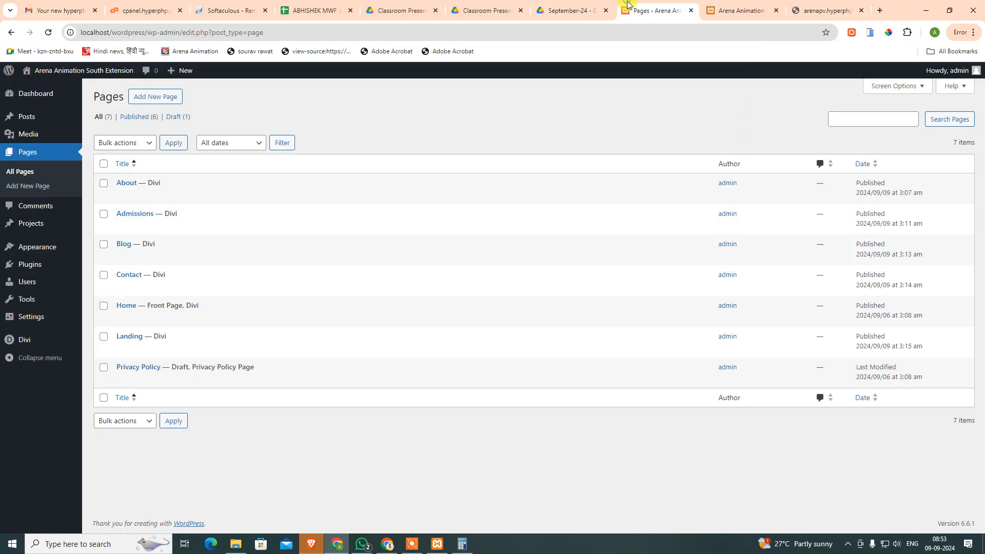
pyautogui.click(735, 7)
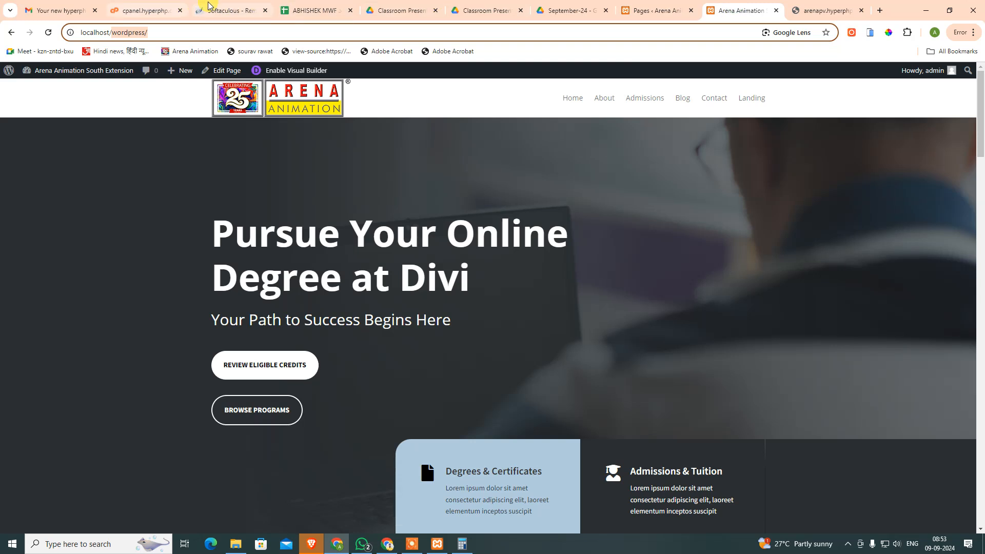
pyautogui.click(229, 7)
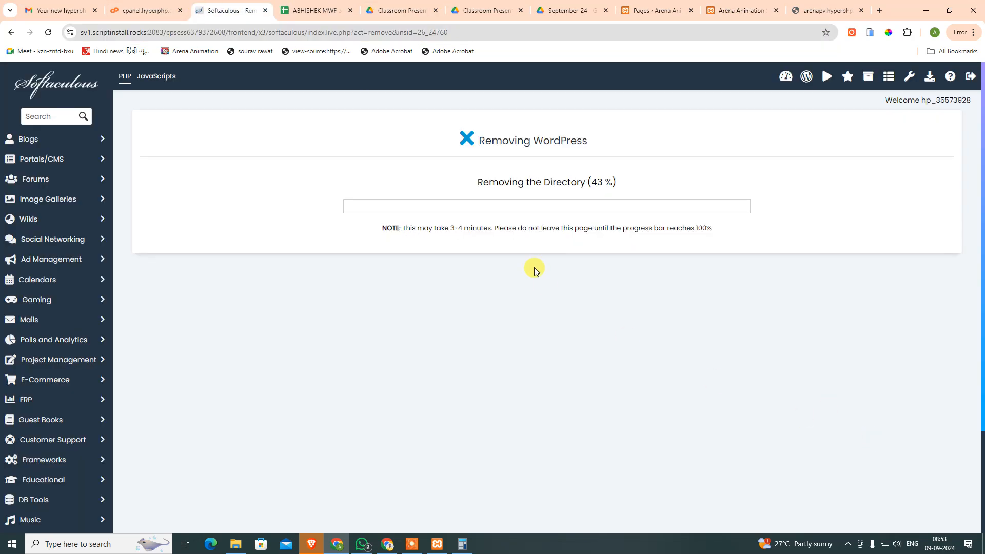
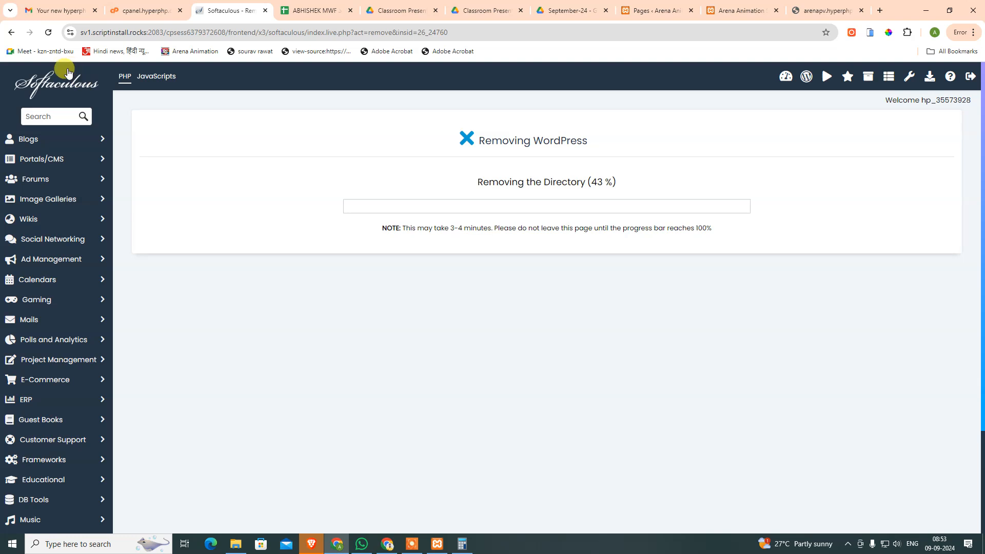
# Step: Return to the Softaculous script list, then open htdocs in the hosting file manager and delete products.json
pyautogui.click(57, 88)
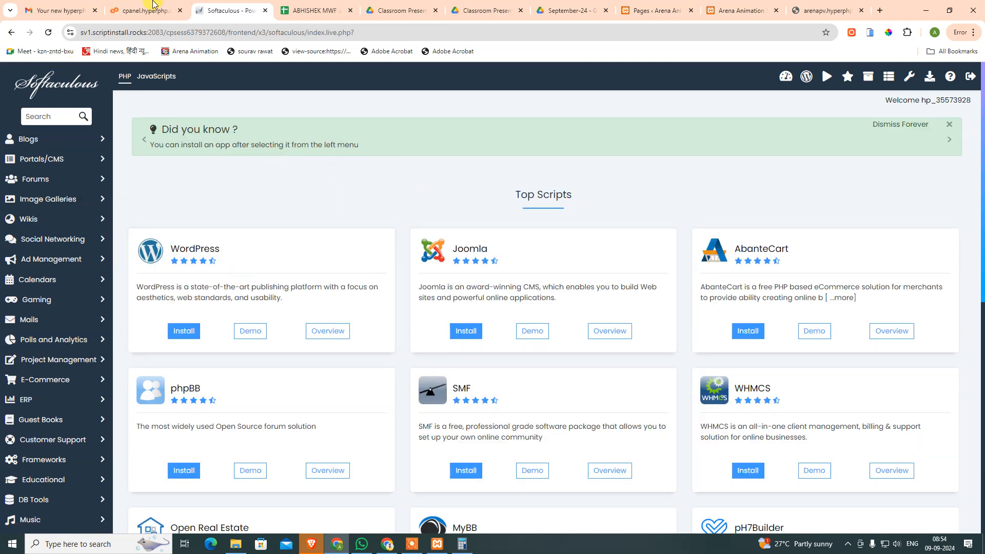
pyautogui.click(149, 11)
pyautogui.scroll(15, 147, 241)
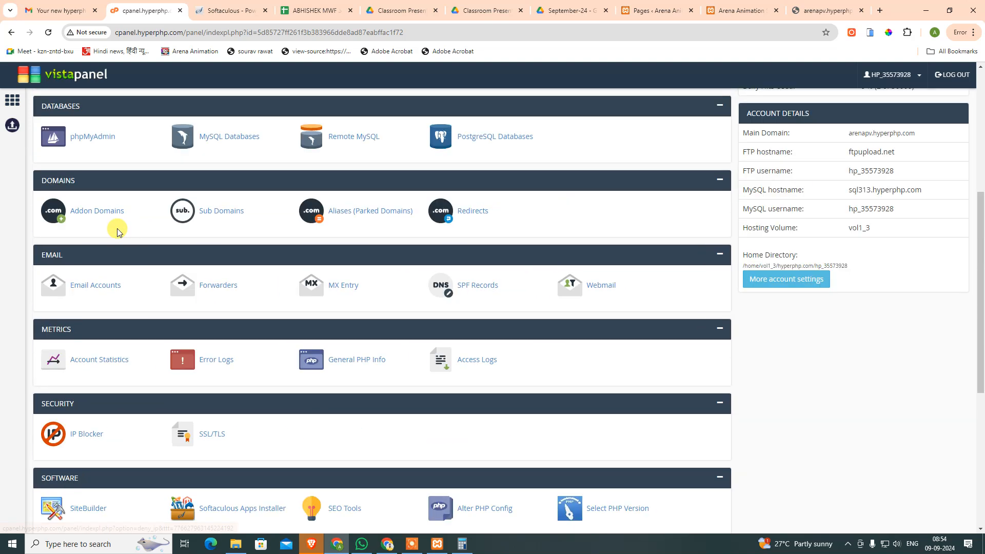
pyautogui.click(110, 317)
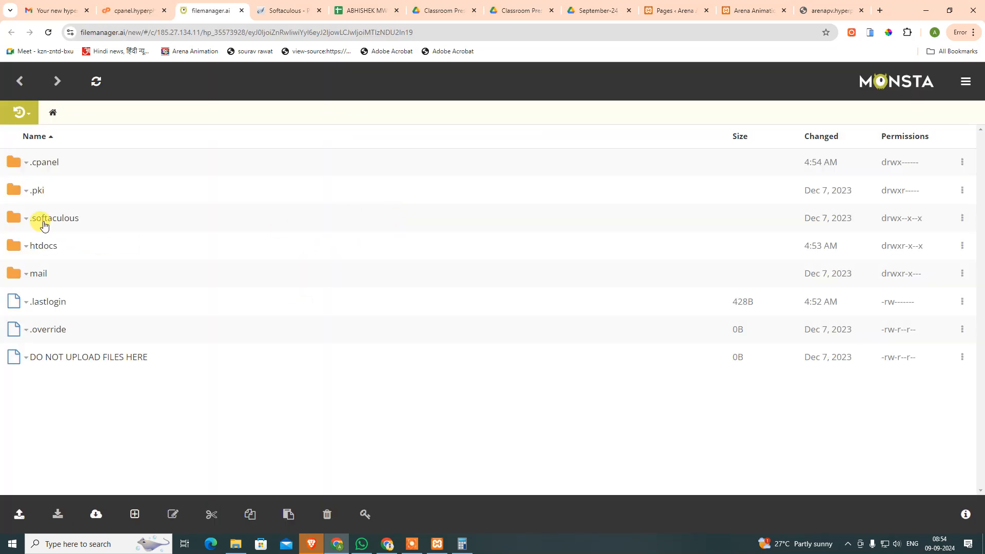
pyautogui.click(44, 246)
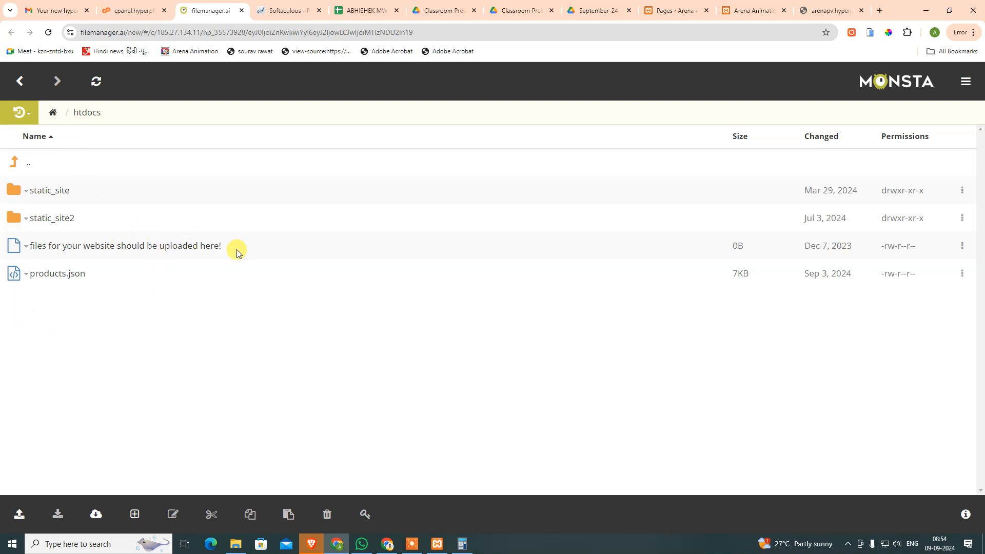
pyautogui.click(21, 277)
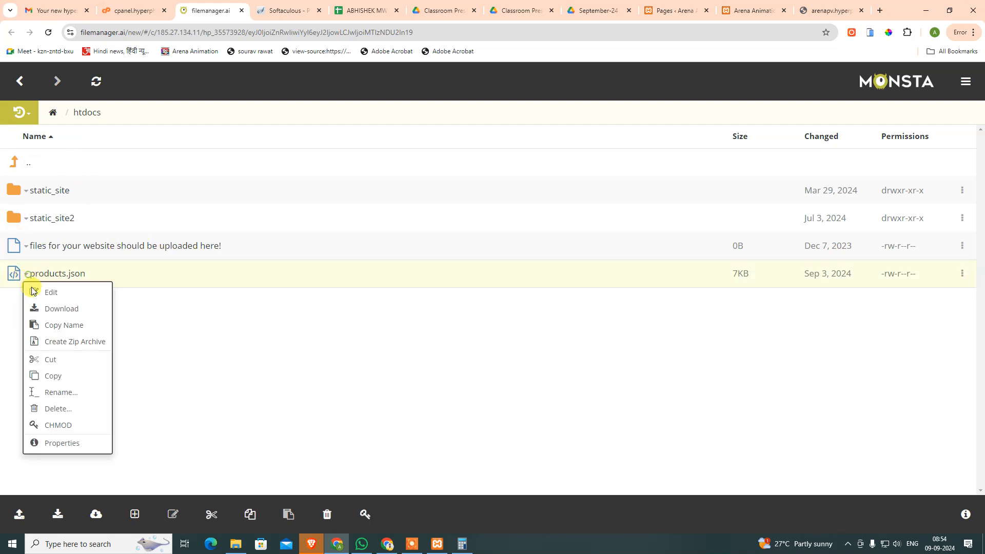
pyautogui.click(69, 409)
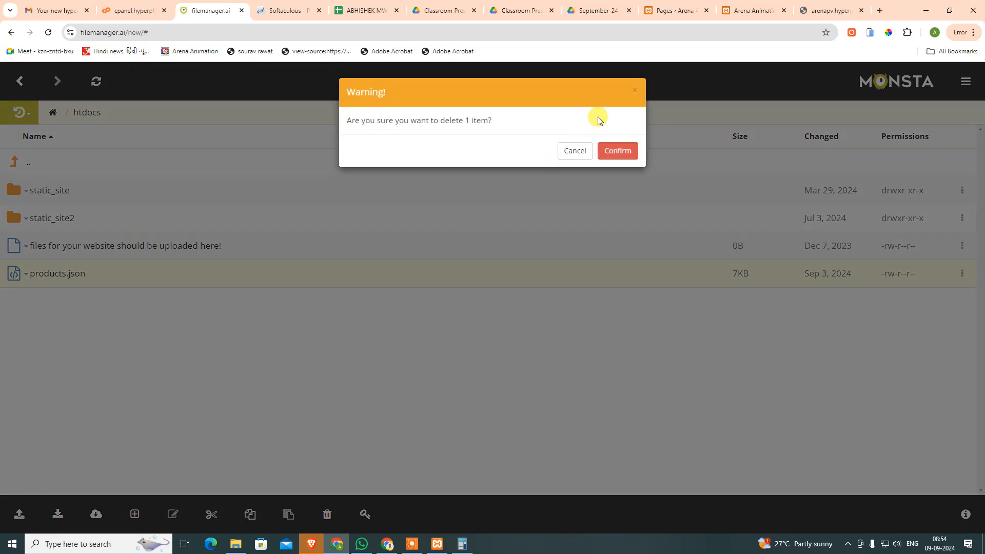
pyautogui.click(609, 150)
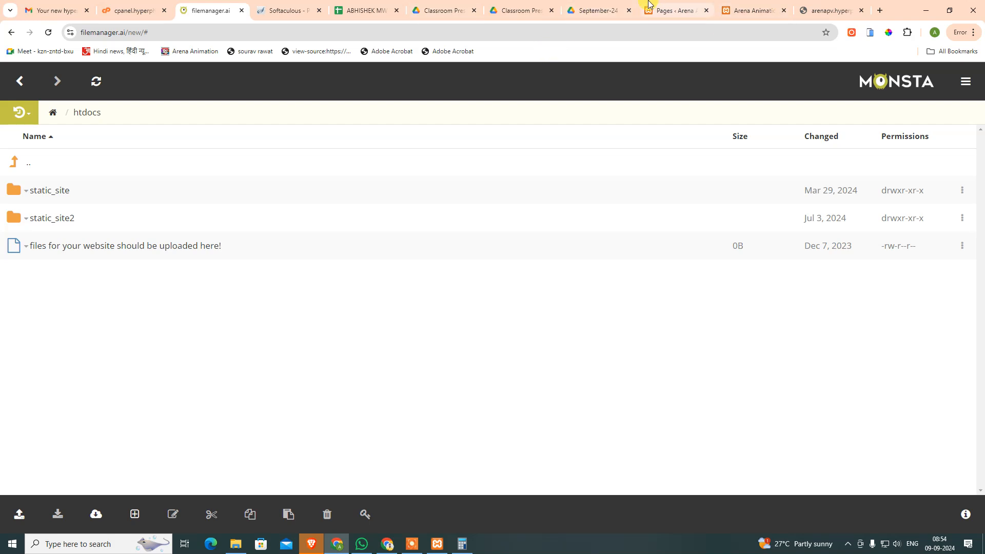
pyautogui.click(306, 8)
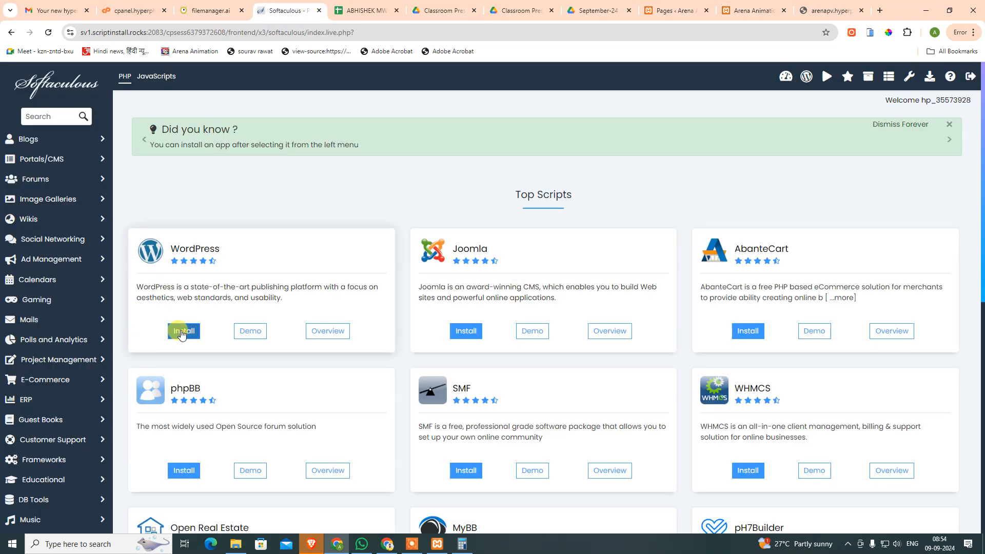
pyautogui.click(245, 329)
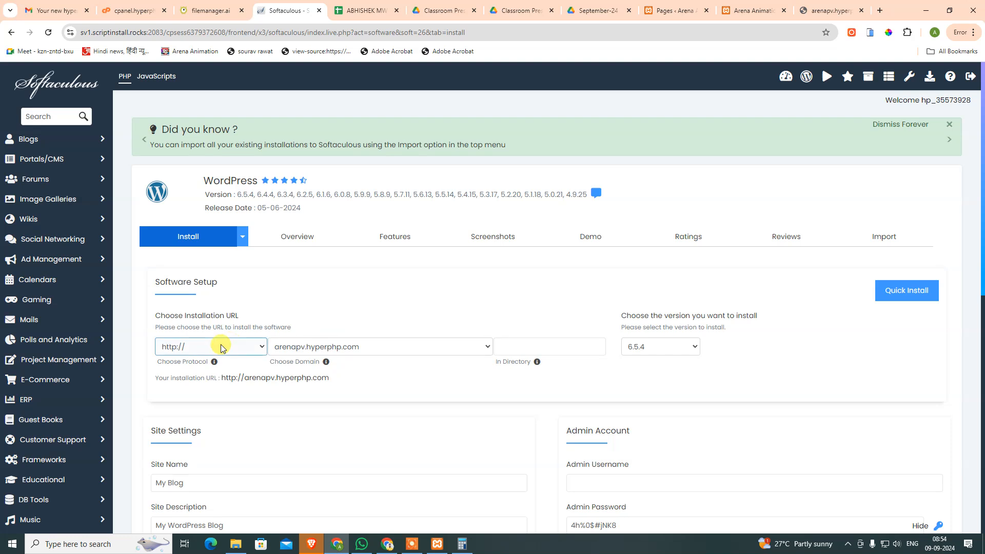
pyautogui.click(192, 354)
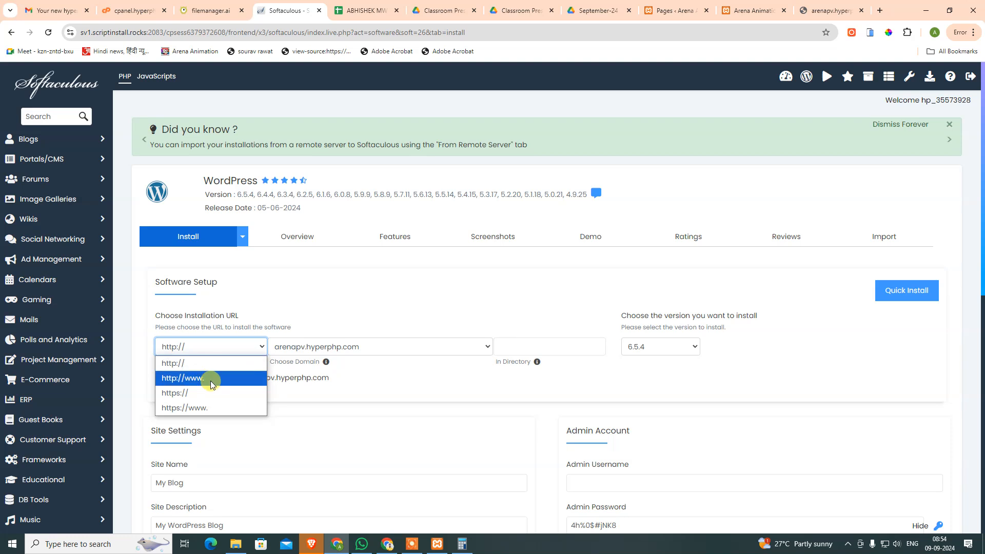
pyautogui.click(186, 366)
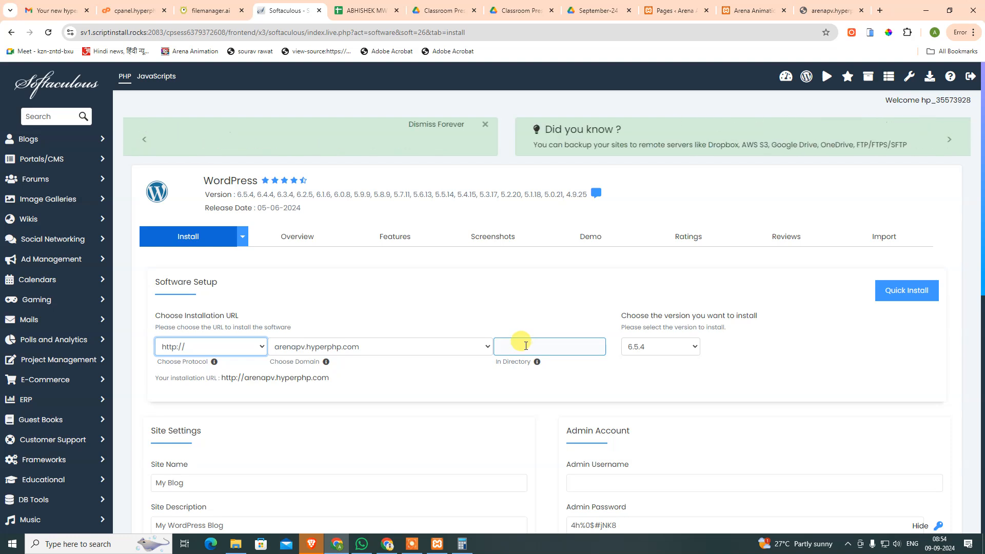
pyautogui.scroll(-2, 662, 307)
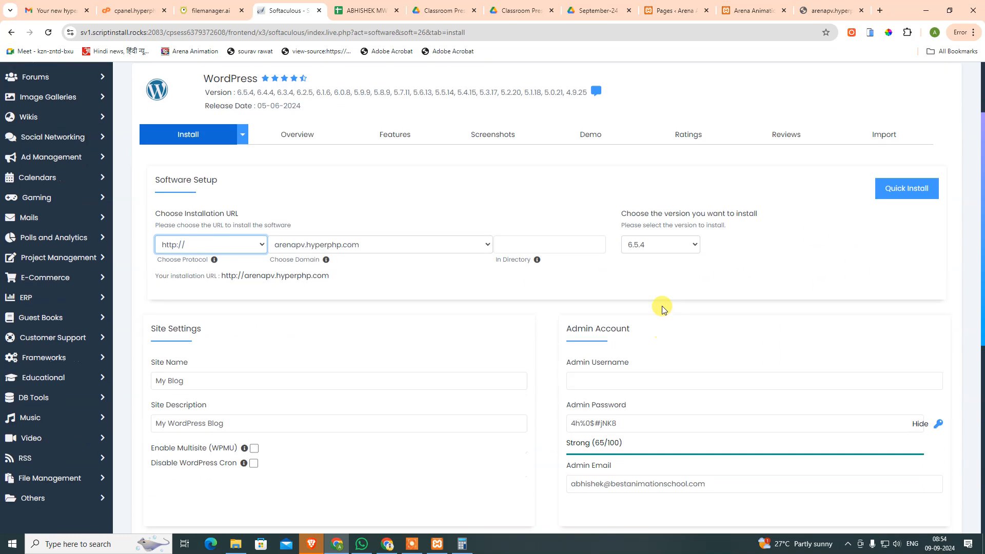
pyautogui.click(654, 244)
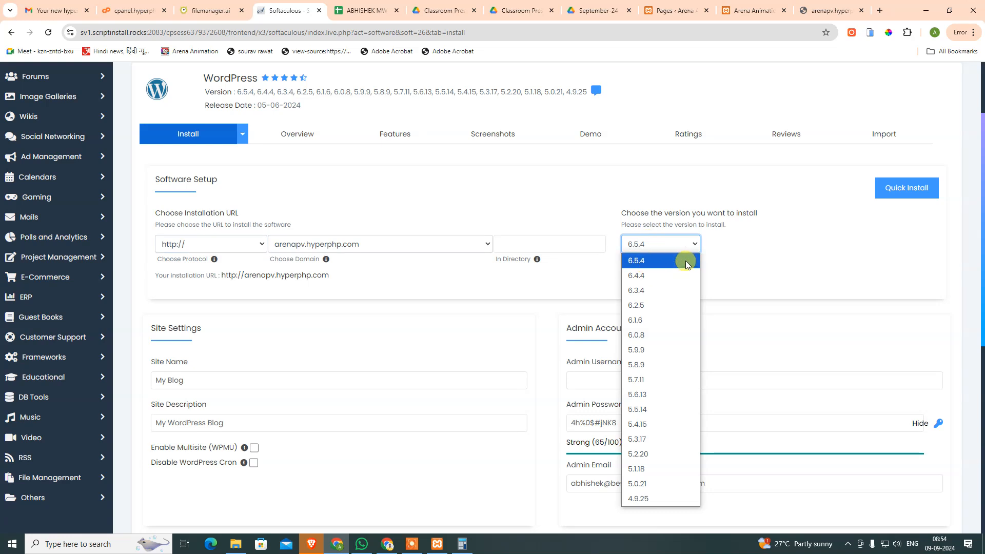
pyautogui.click(786, 249)
# Step: Set the WordPress admin username to admin and copy the generated admin password
pyautogui.scroll(-3, 406, 357)
pyautogui.click(217, 229)
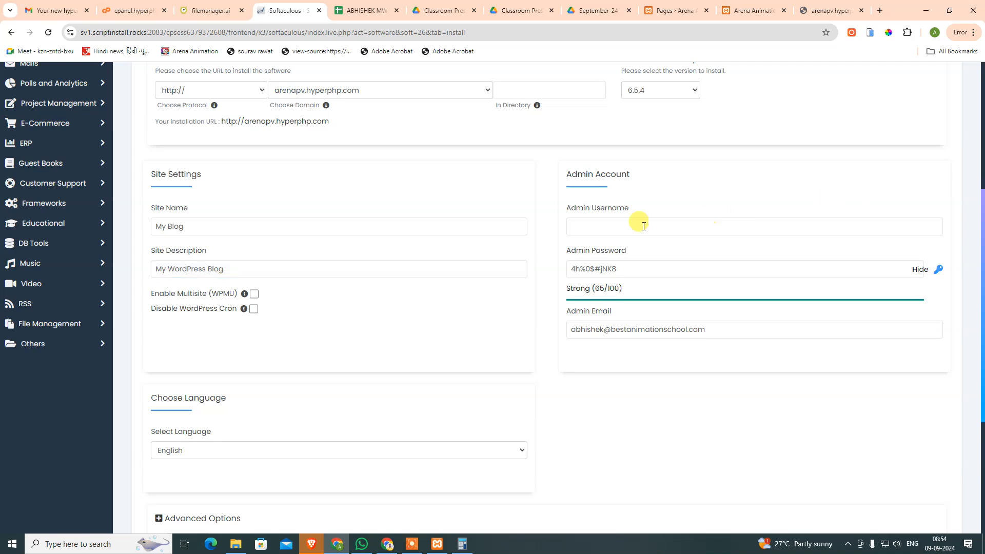
pyautogui.click(607, 226)
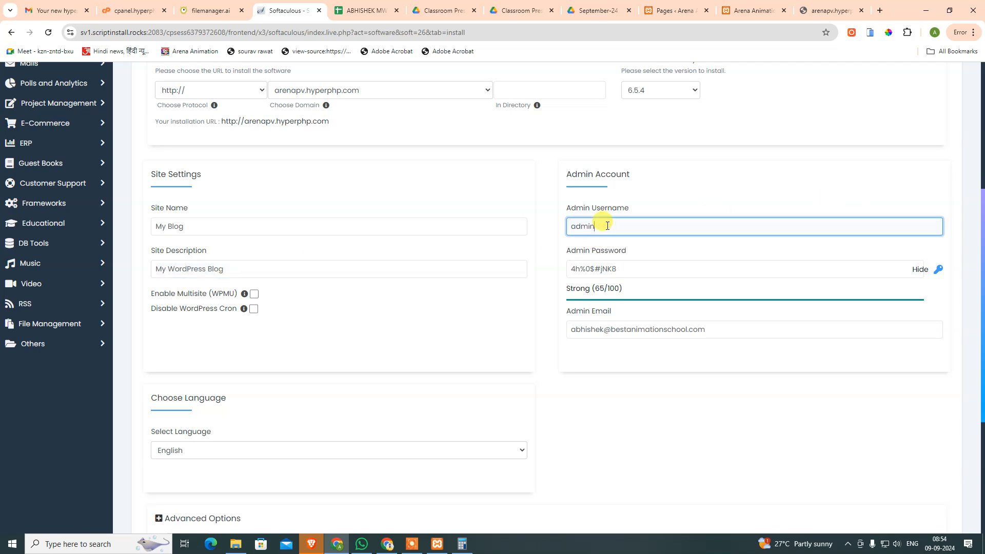
pyautogui.press('Tab')
pyautogui.hotkey('ctrl', 'c')
# Step: Open the Wordpress Installation Details file in Notepad and paste the new admin password below the existing details
pyautogui.press('super')
pyautogui.write('note')
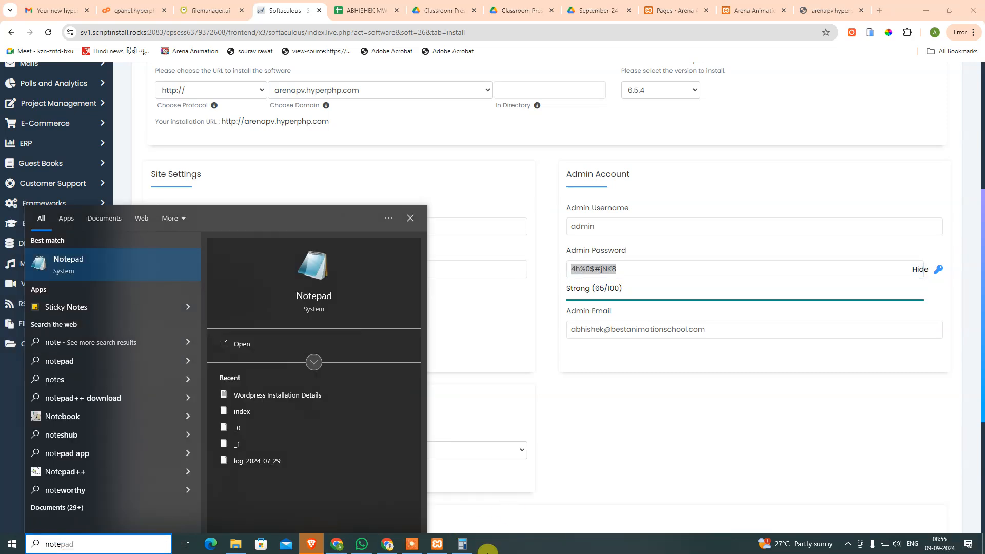
pyautogui.click(312, 393)
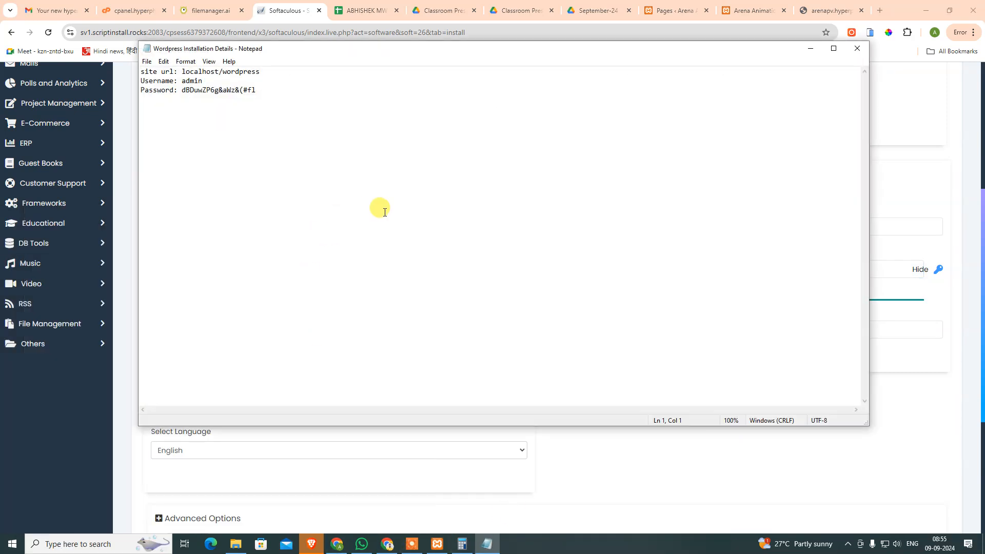
pyautogui.hotkey('ctrl', 'End')
pyautogui.press('Return')
pyautogui.press('Return')
pyautogui.press('Return')
pyautogui.hotkey('ctrl', 'v')
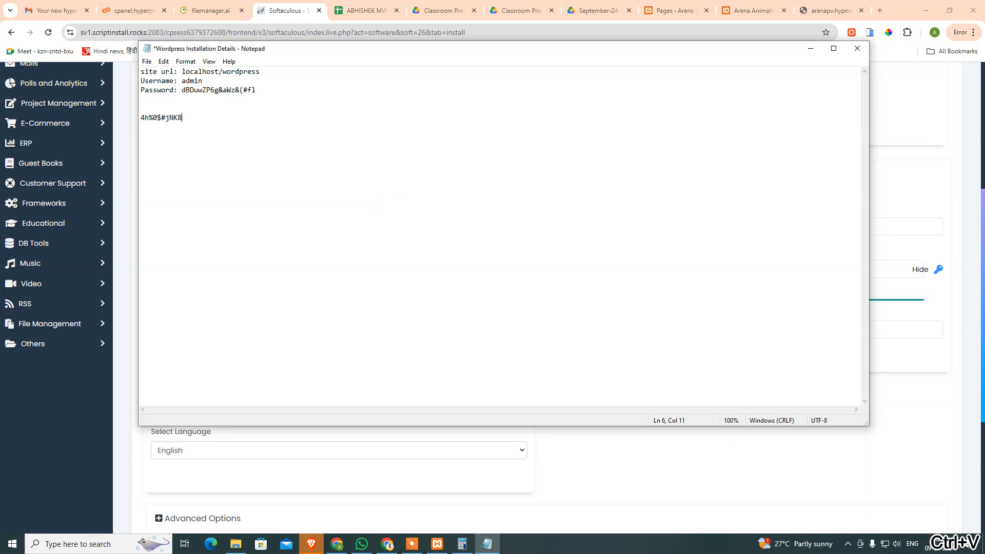
# Step: Copy the site url, Username and Password label lines from the existing details and insert them before the pasted password
pyautogui.moveTo(259, 92); pyautogui.dragTo(135, 70)
pyautogui.click(223, 128)
pyautogui.hotkey('ctrl', 'c')
pyautogui.click(142, 117)
pyautogui.hotkey('ctrl', 'v')
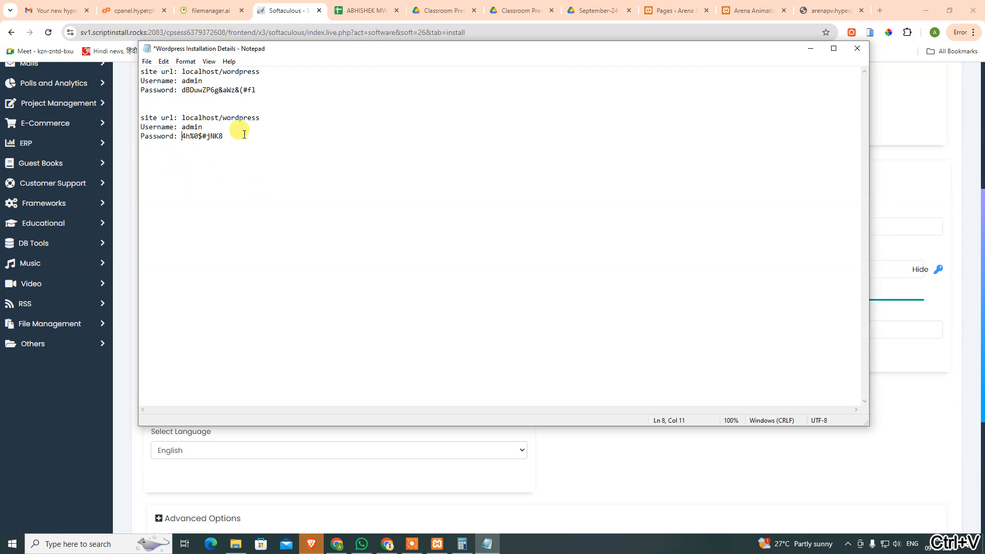
pyautogui.click(213, 124)
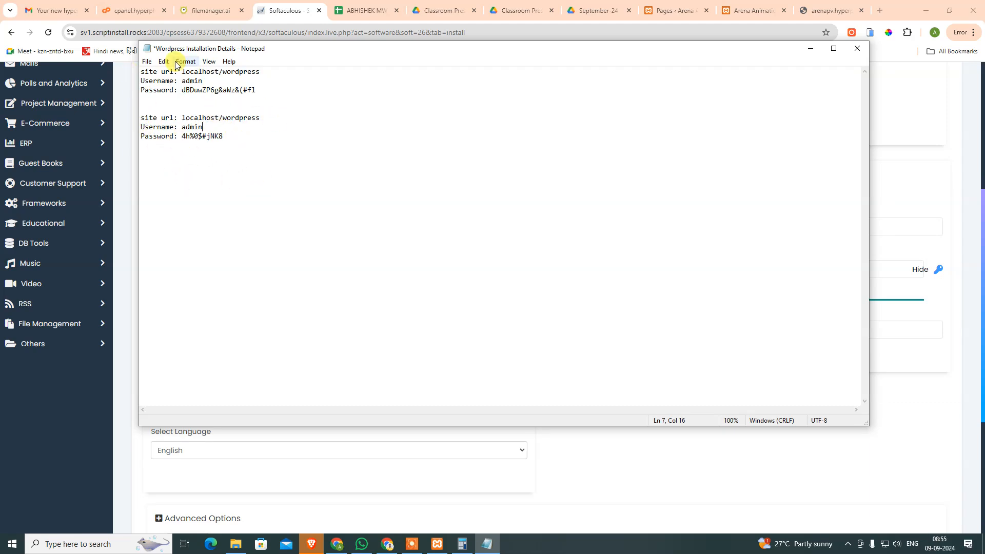
pyautogui.click(830, 5)
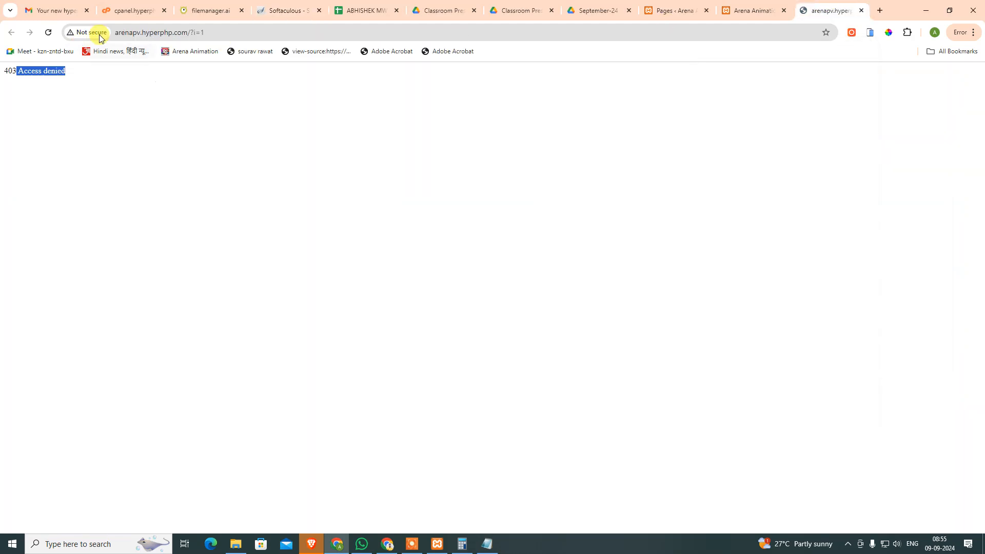
pyautogui.click(190, 32)
pyautogui.hotkey('alt', 'Tab')
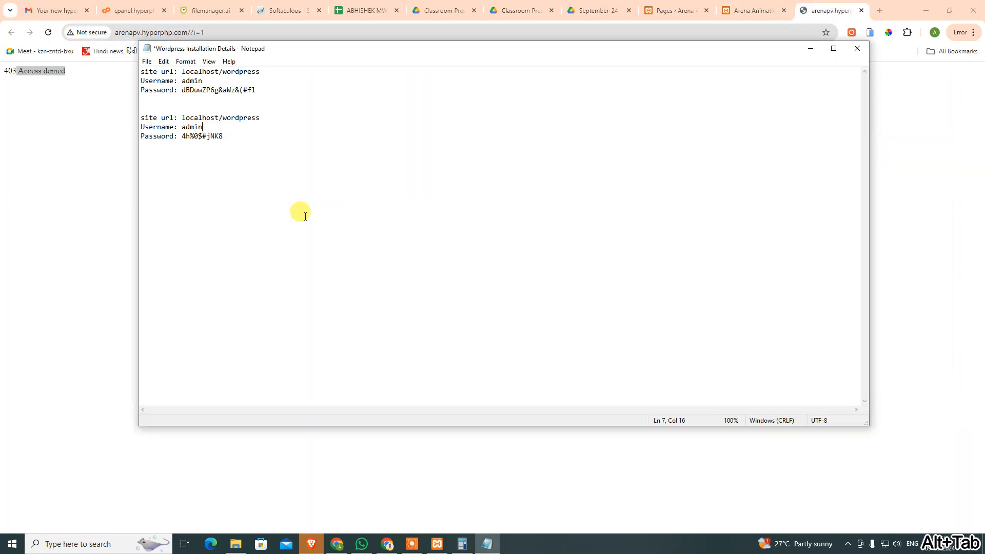
pyautogui.moveTo(181, 119); pyautogui.dragTo(308, 110)
pyautogui.hotkey('ctrl', 'v')
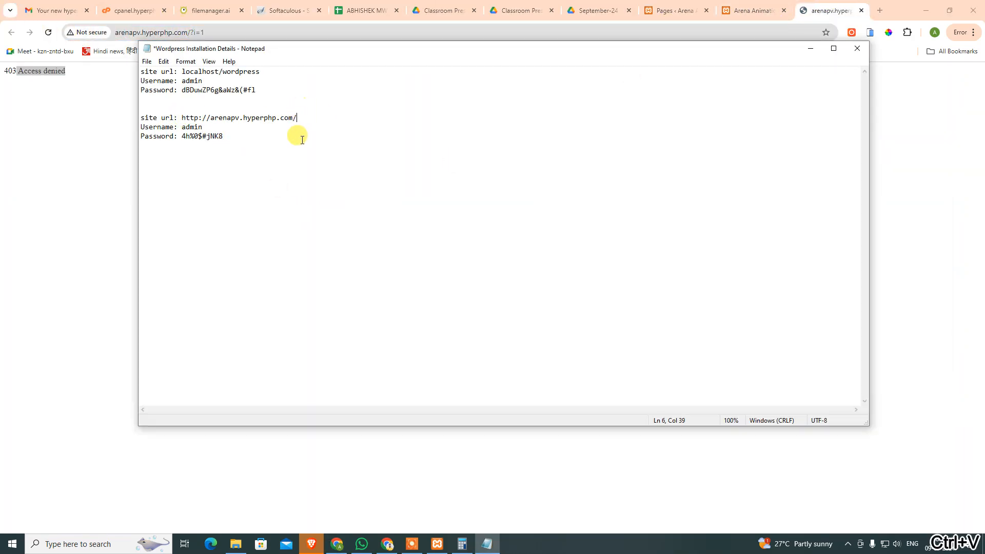
pyautogui.click(372, 208)
pyautogui.hotkey('ctrl', 's')
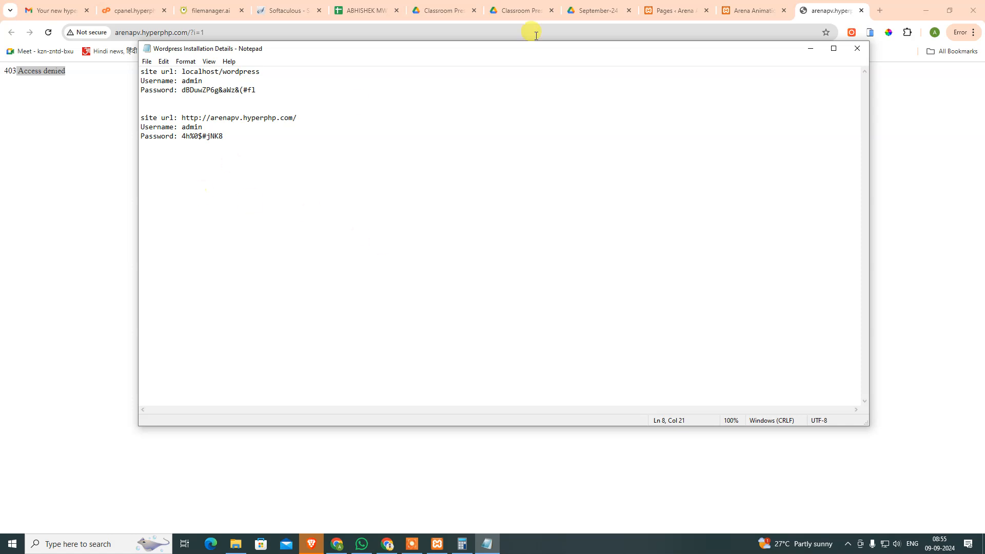
# Step: View the local WordPress pages list, return to the Softaculous install form, and review its Advanced Options for the database and auto upgrades
pyautogui.click(692, 5)
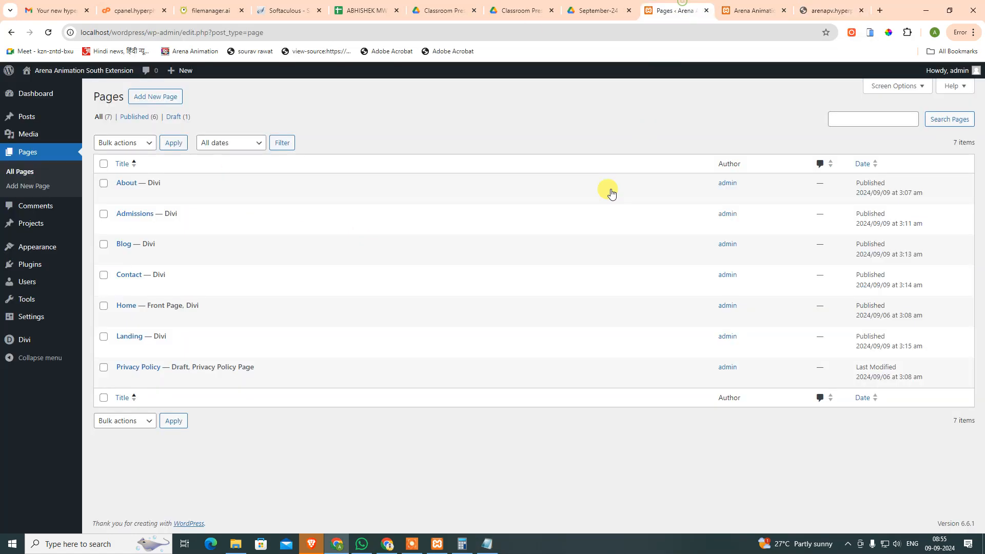
pyautogui.click(211, 6)
pyautogui.click(285, 7)
pyautogui.scroll(-2, 609, 268)
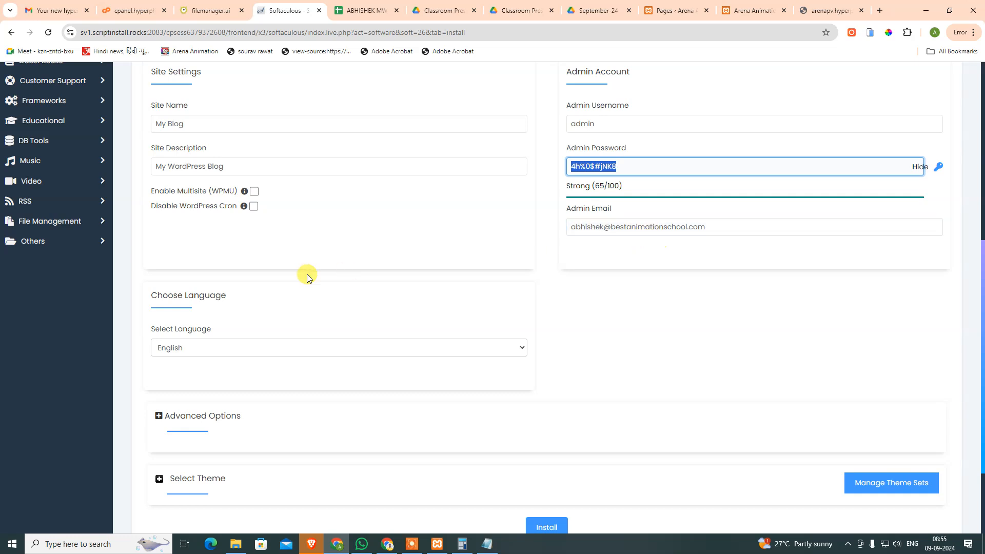
pyautogui.scroll(-3, 277, 398)
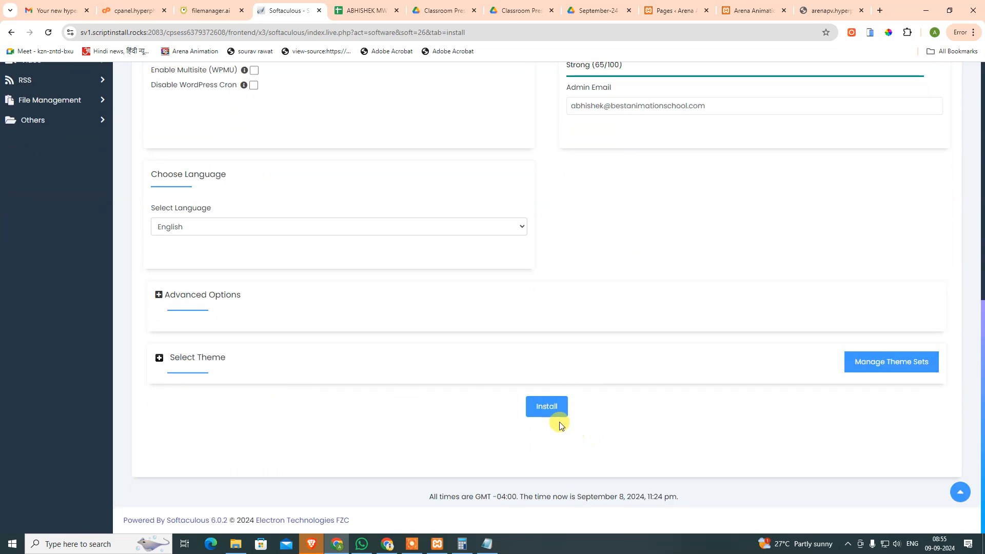
pyautogui.click(211, 296)
pyautogui.click(288, 358)
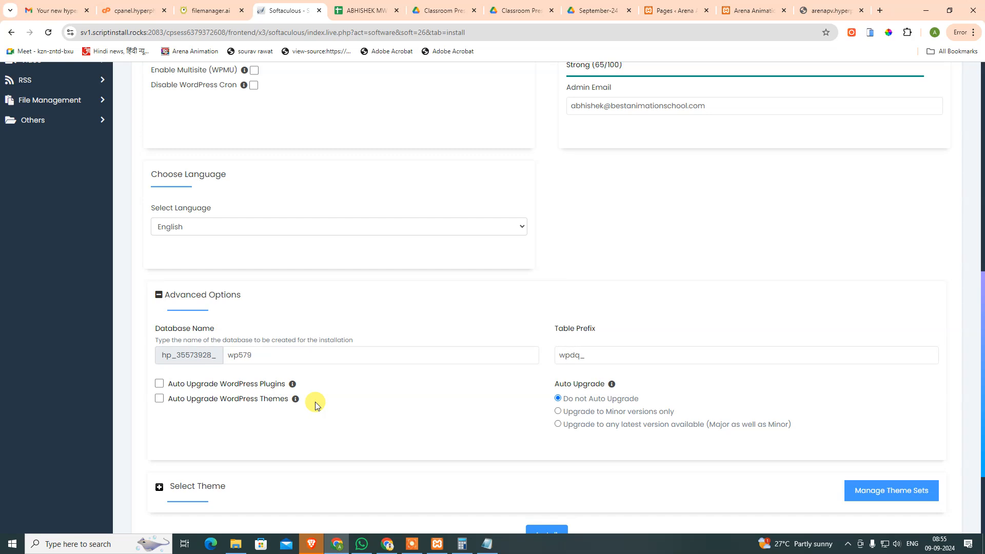
pyautogui.click(199, 295)
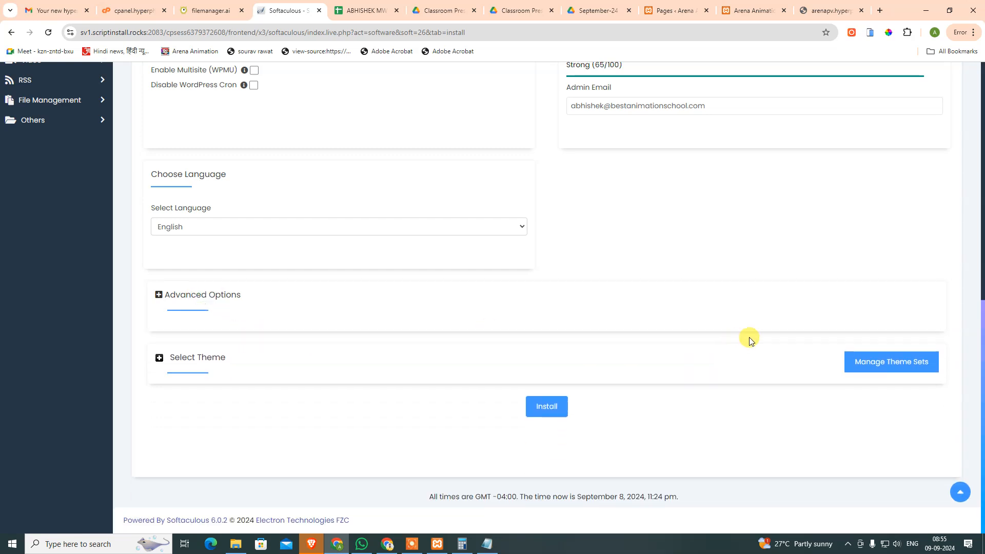
# Step: Look over the optional theme selection without choosing a theme, and install WordPress on arenapv.hyperphp.com
pyautogui.click(159, 359)
pyautogui.scroll(-3, 732, 451)
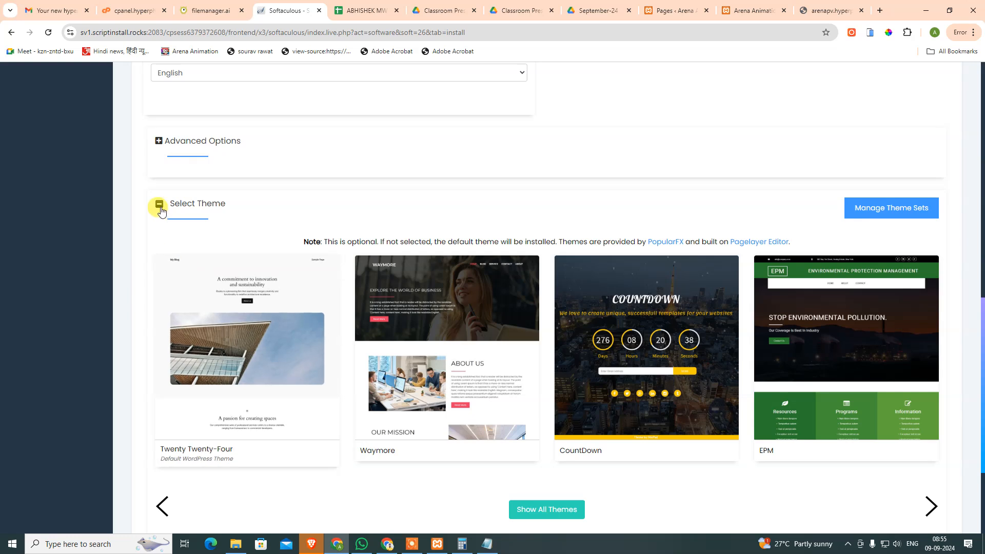
pyautogui.click(159, 204)
pyautogui.click(548, 409)
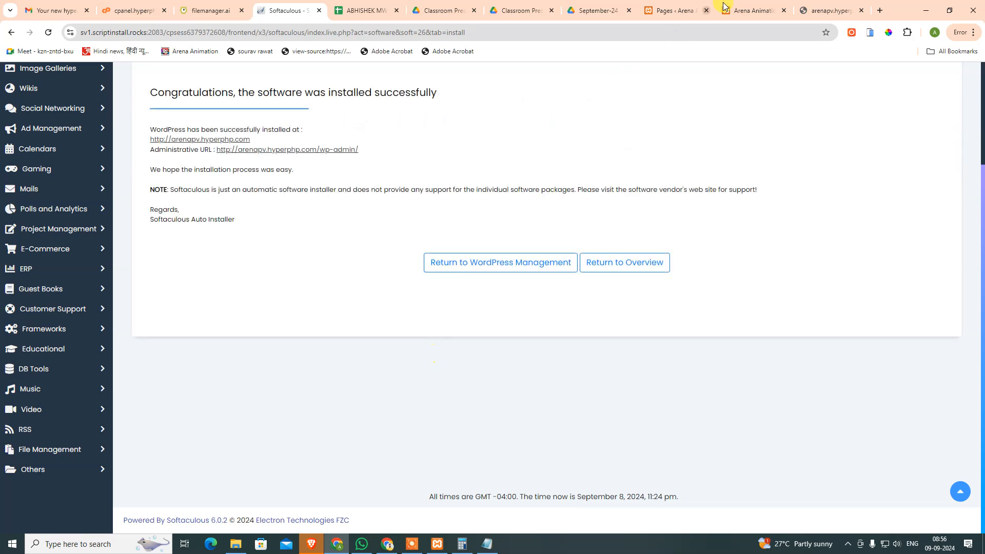
# Step: Reload the live arenapv.hyperphp.com site and look through its home page
pyautogui.click(831, 9)
pyautogui.click(46, 32)
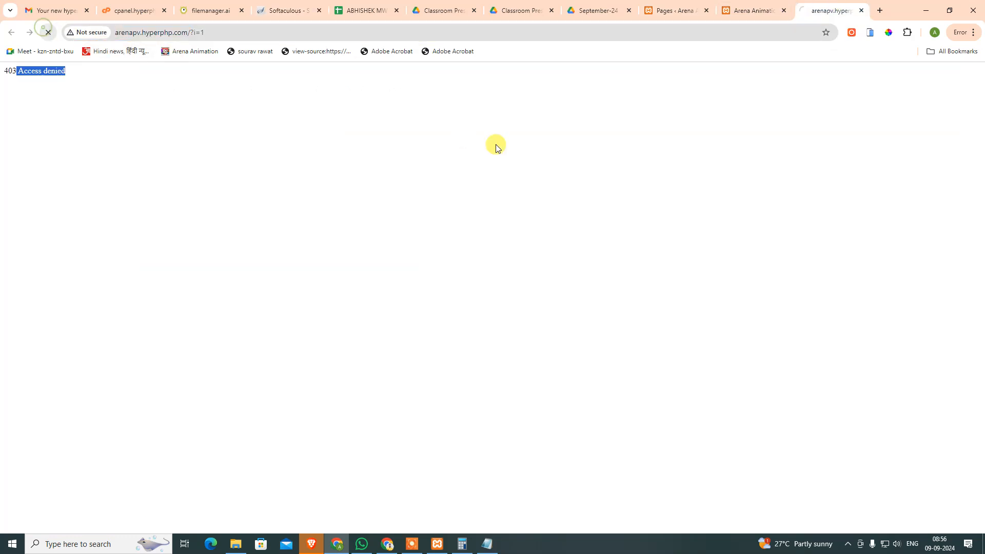
pyautogui.scroll(-10, 793, 308)
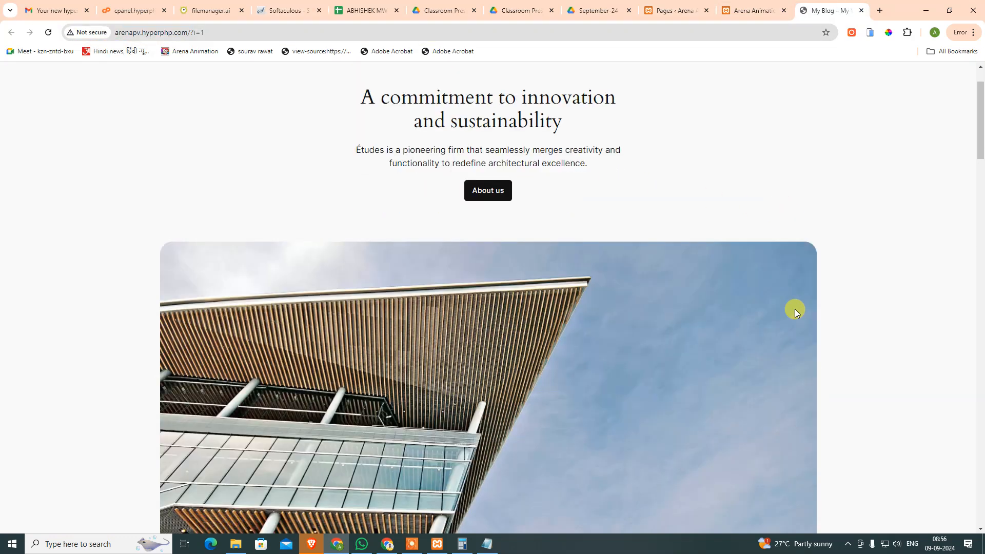
pyautogui.scroll(-15, 801, 371)
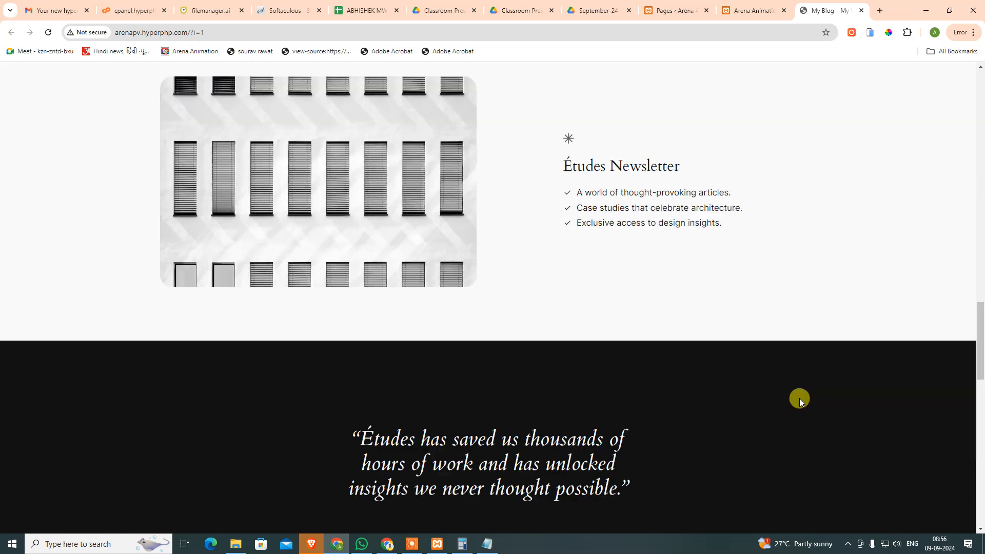
pyautogui.scroll(-10, 800, 400)
pyautogui.scroll(8, 805, 402)
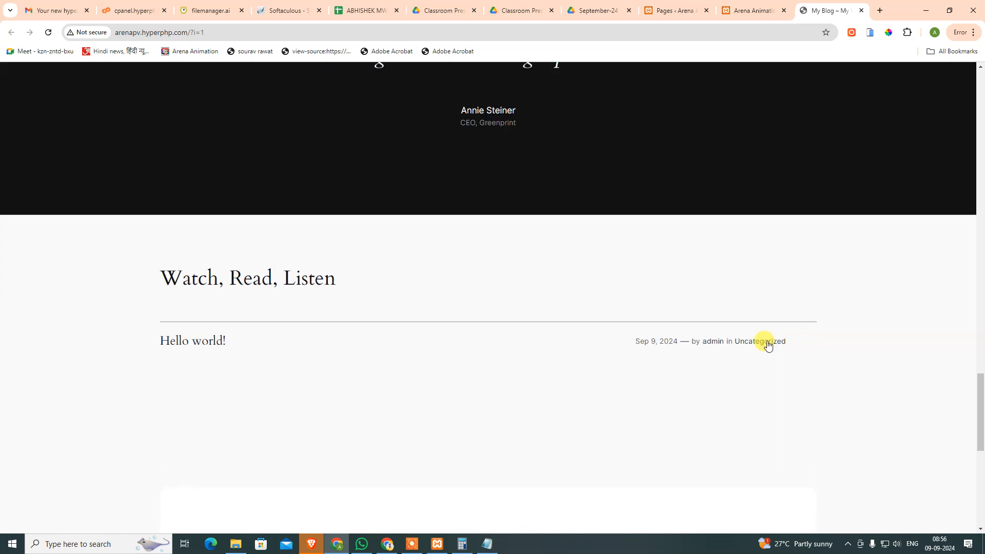
# Step: Open the live site's WordPress login page by going to arenapv.hyperphp.com/wp-admin
pyautogui.scroll(15, 777, 319)
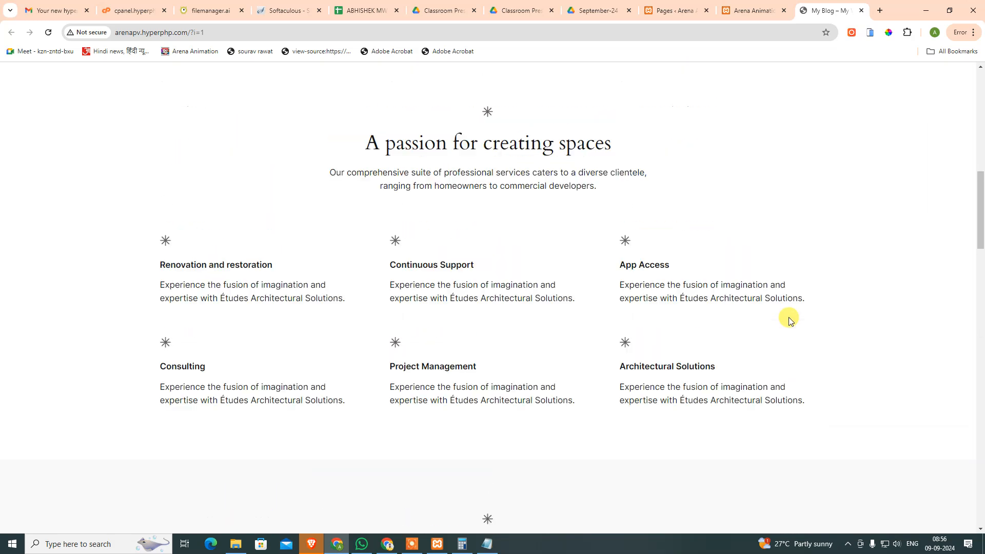
pyautogui.scroll(10, 790, 317)
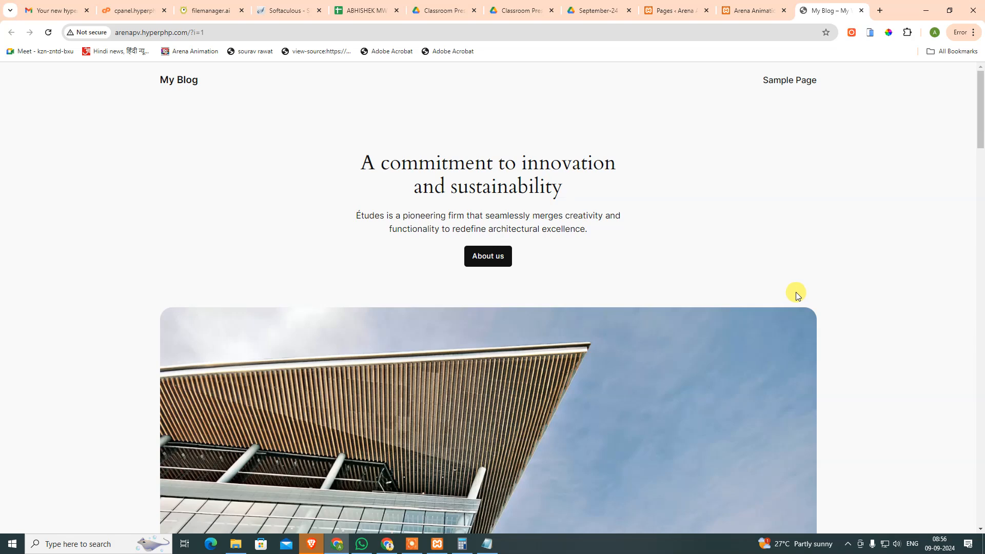
pyautogui.moveTo(188, 32); pyautogui.dragTo(242, 35)
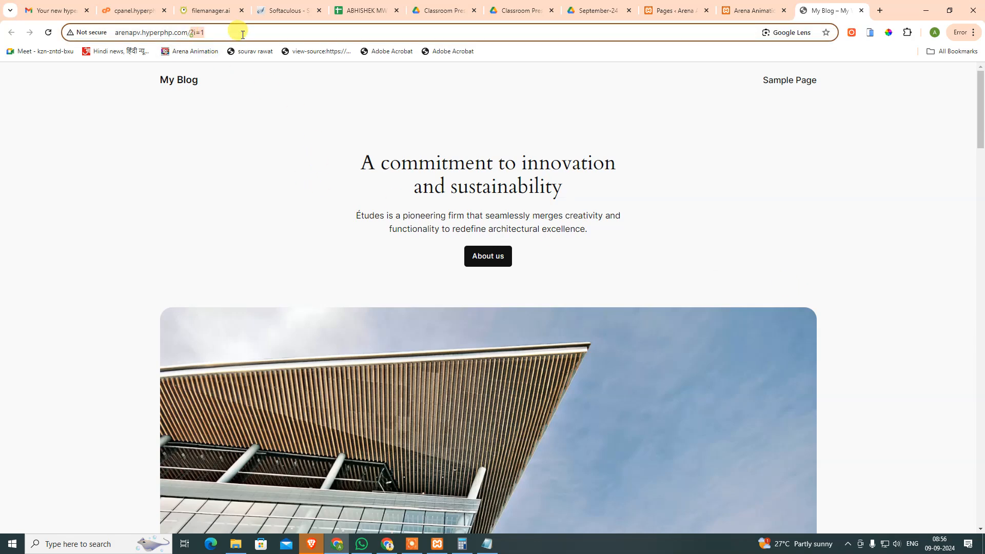
pyautogui.write('w')
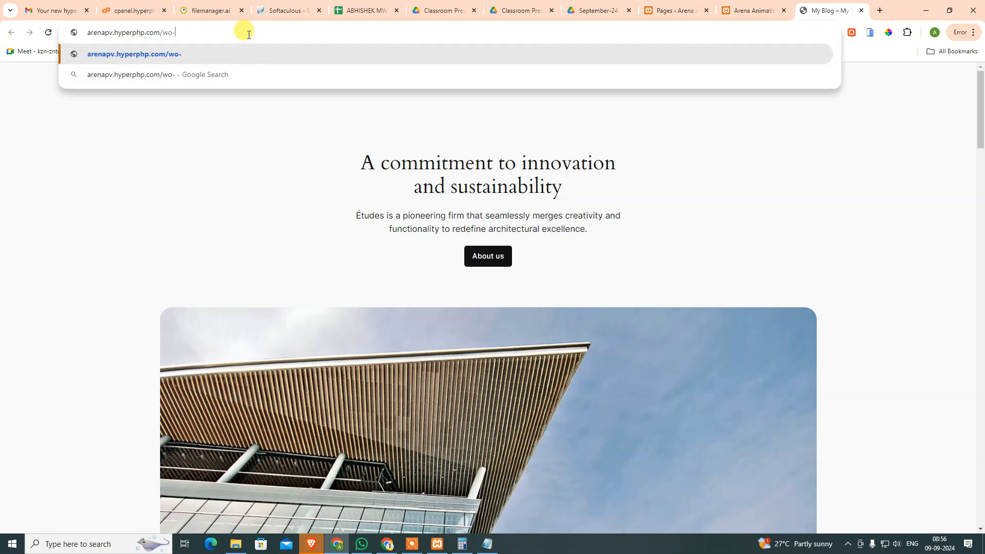
pyautogui.write('p-admin')
pyautogui.press('Return')
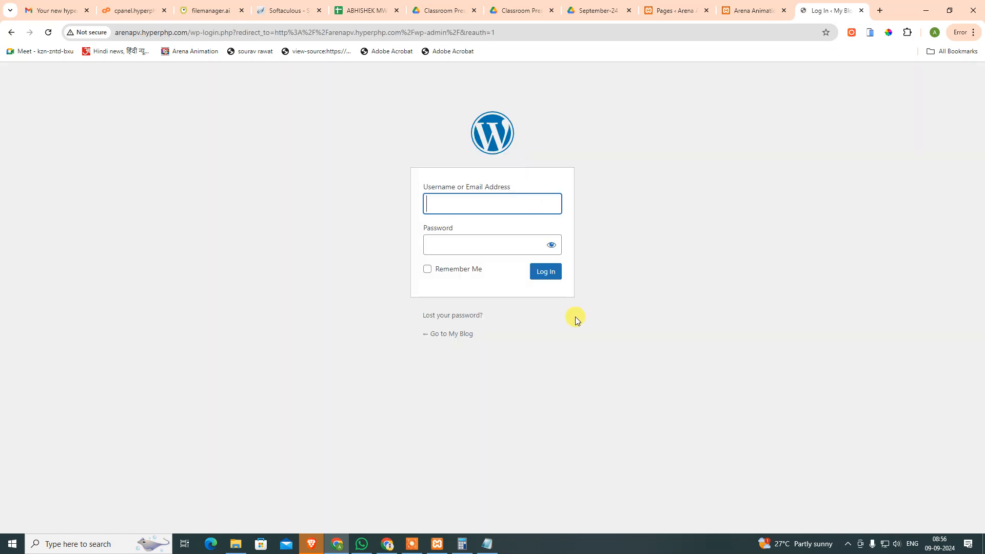
# Step: Log in as admin with the account password and Remember Me selected, and dismiss the browser's offer to save the password
pyautogui.click(478, 247)
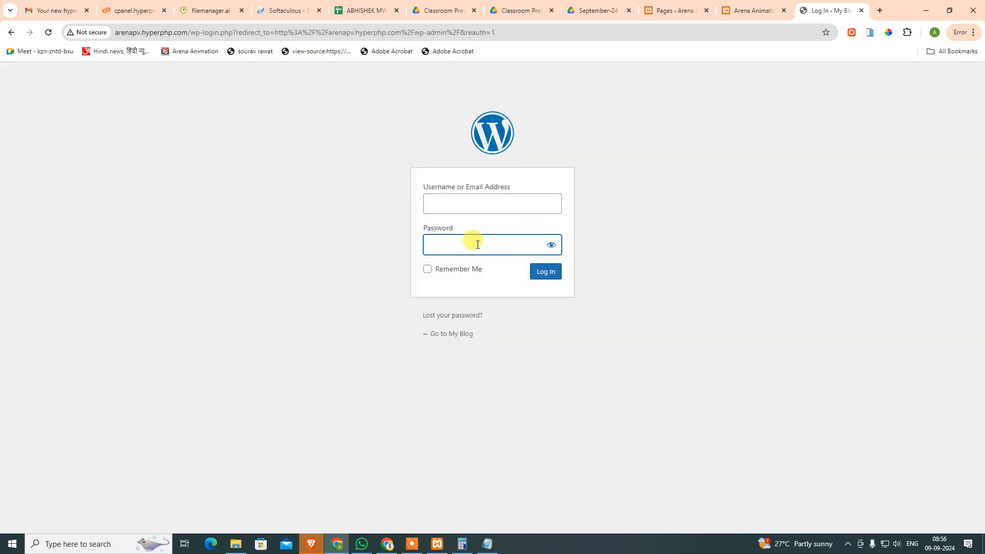
pyautogui.press('super+v')
pyautogui.click(495, 369)
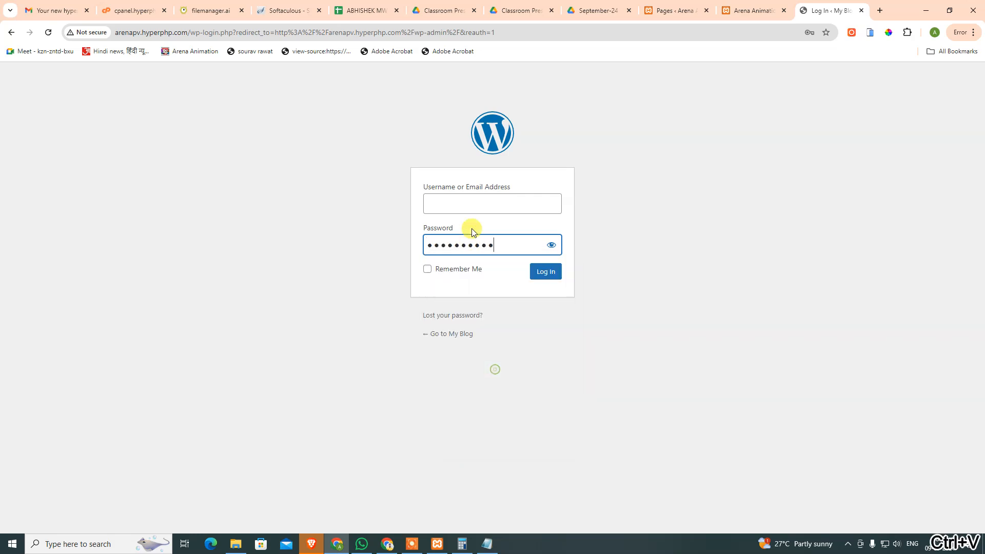
pyautogui.click(479, 207)
pyautogui.write('admin')
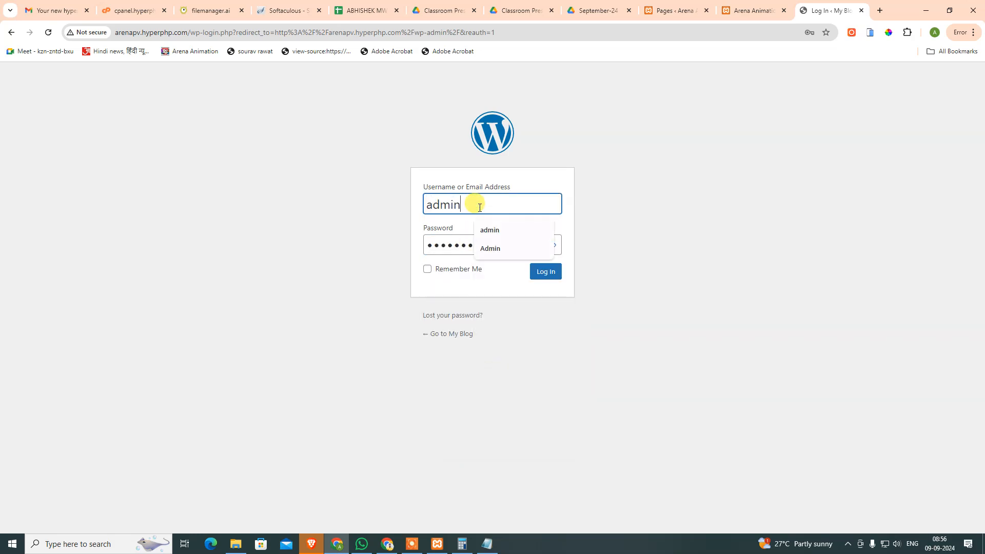
pyautogui.press('Tab')
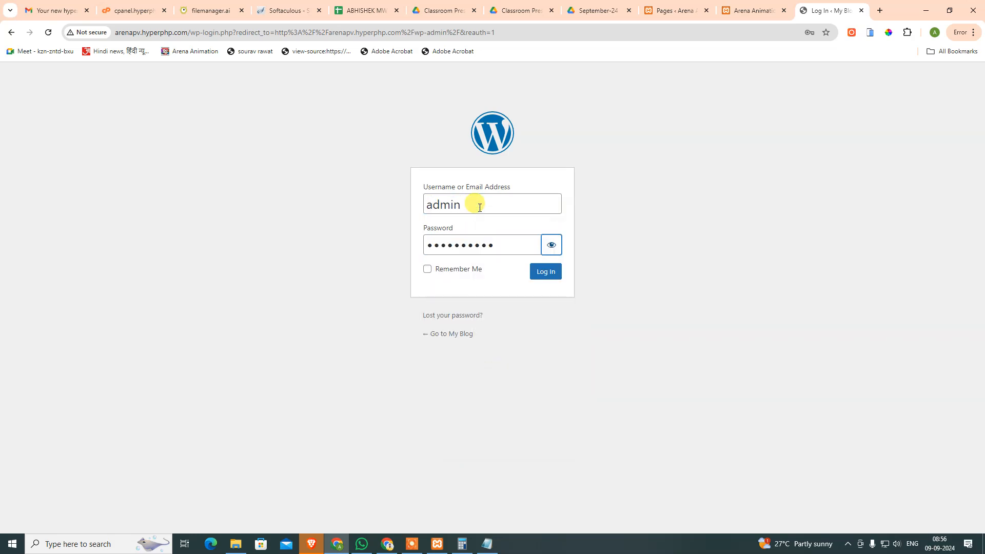
pyautogui.click(438, 269)
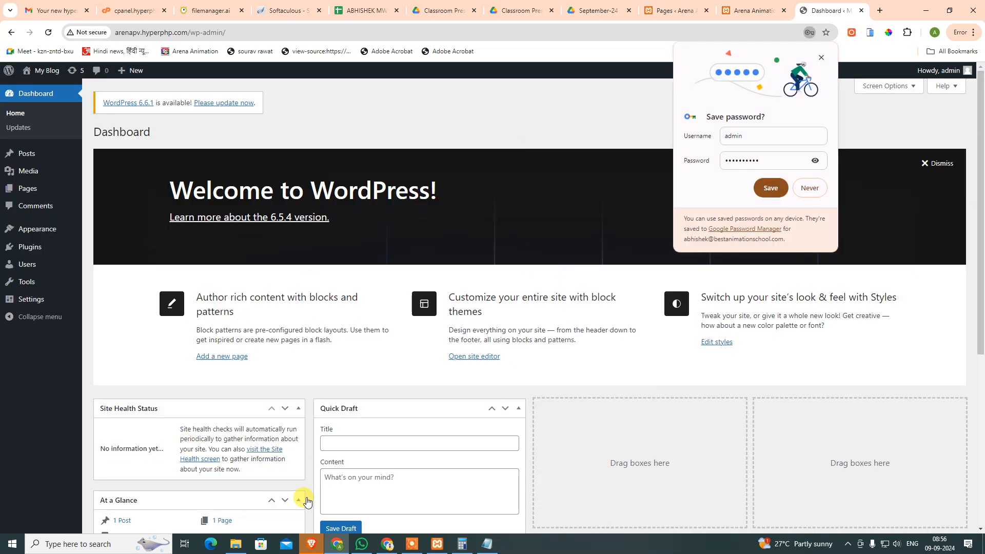
pyautogui.click(822, 58)
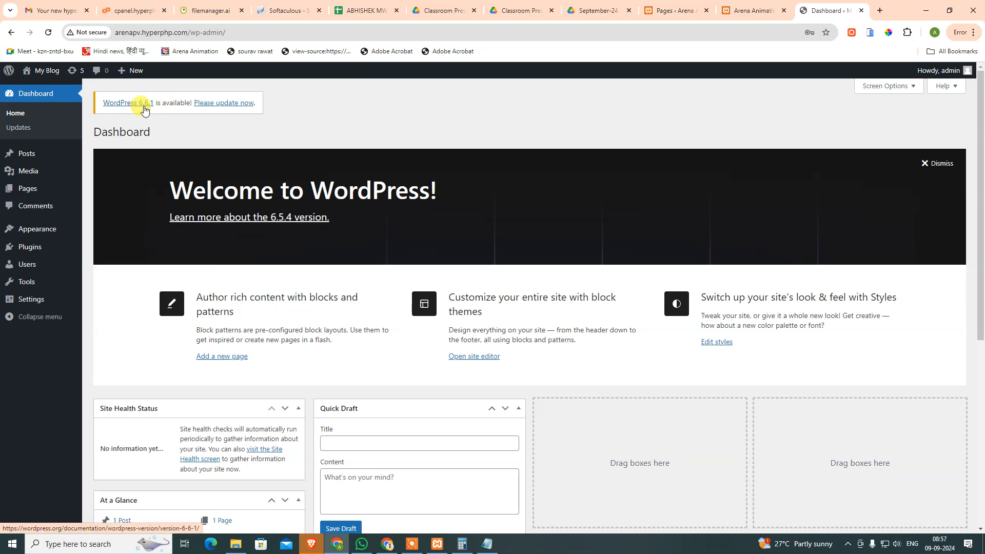
# Step: Update the live site's WordPress core to version 6.6.1 and look over the release page
pyautogui.click(214, 103)
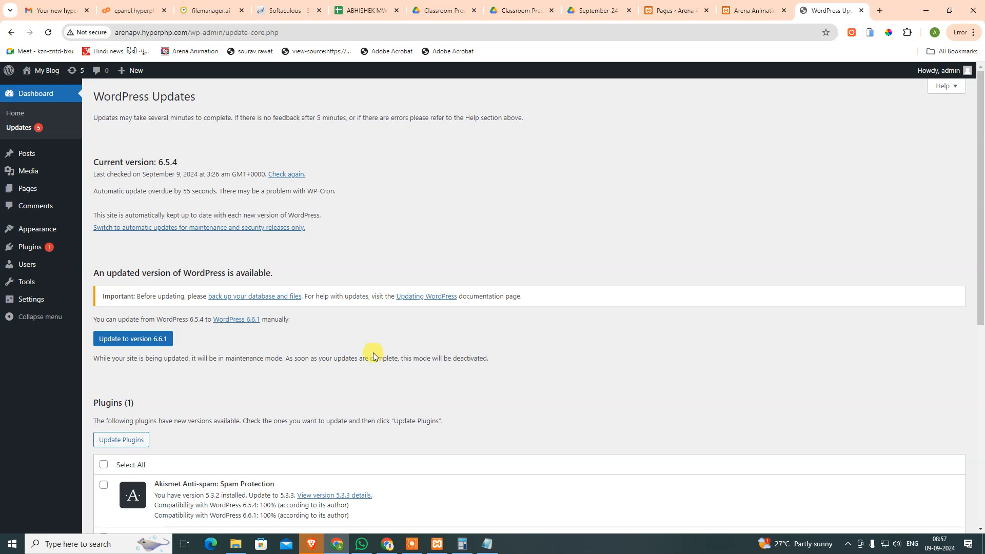
pyautogui.scroll(-4, 373, 356)
pyautogui.scroll(4, 374, 367)
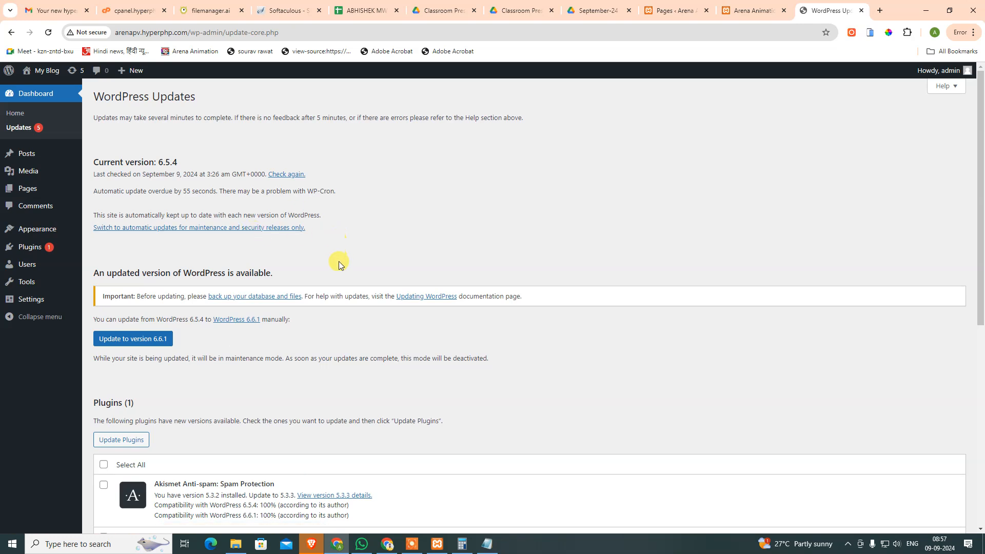
pyautogui.click(134, 339)
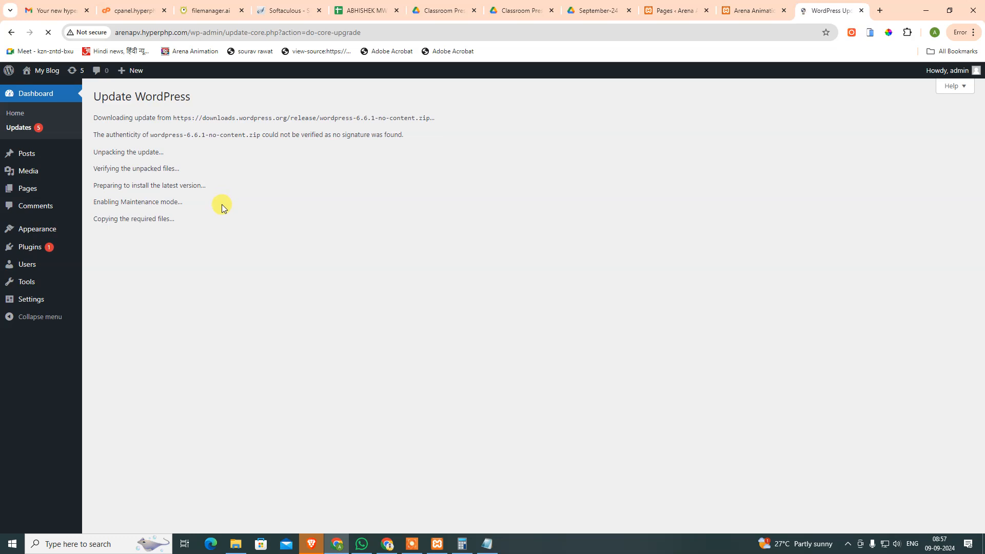
pyautogui.click(750, 9)
pyautogui.click(827, 7)
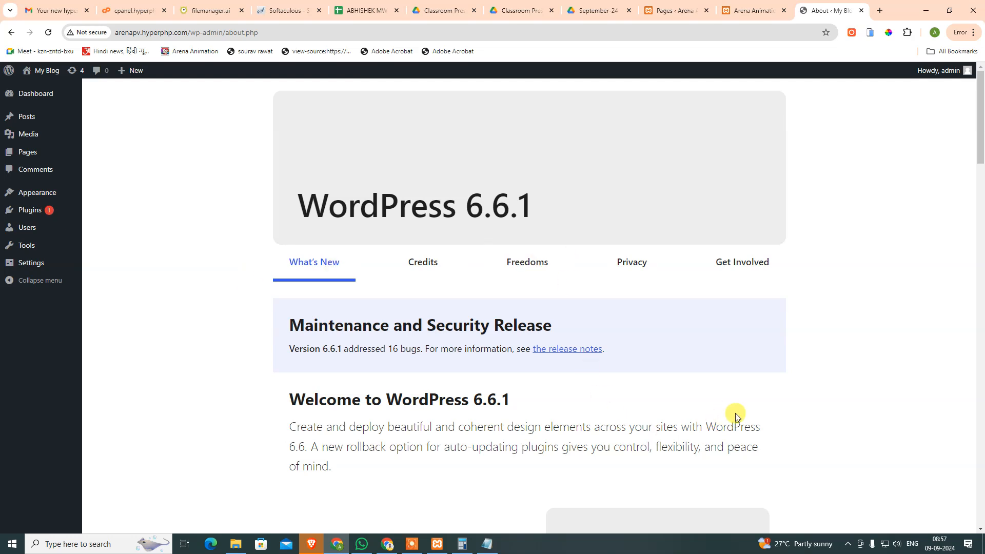
pyautogui.scroll(-9, 772, 409)
pyautogui.scroll(9, 774, 409)
# Step: Return to the WordPress Updates page, select all outdated themes and update them
pyautogui.click(29, 94)
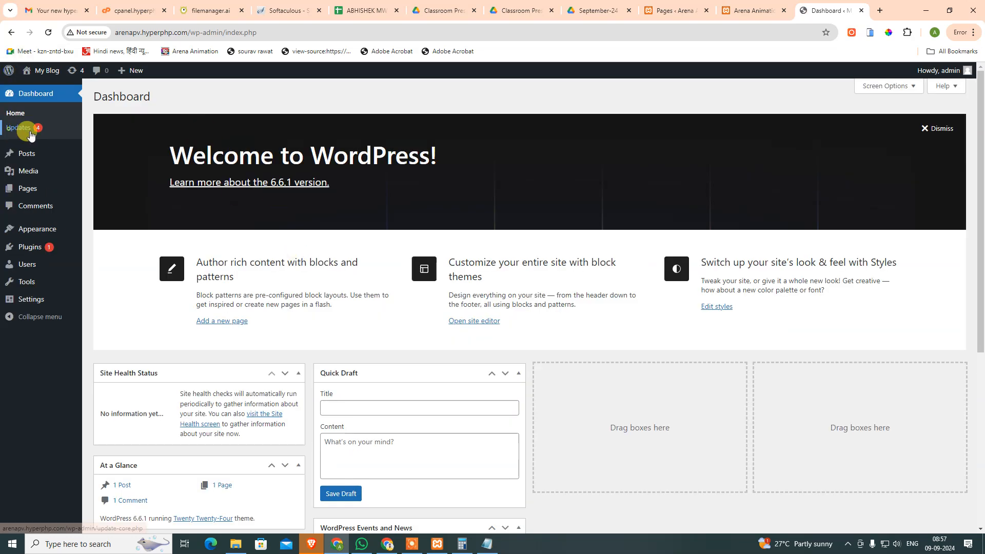
pyautogui.click(30, 132)
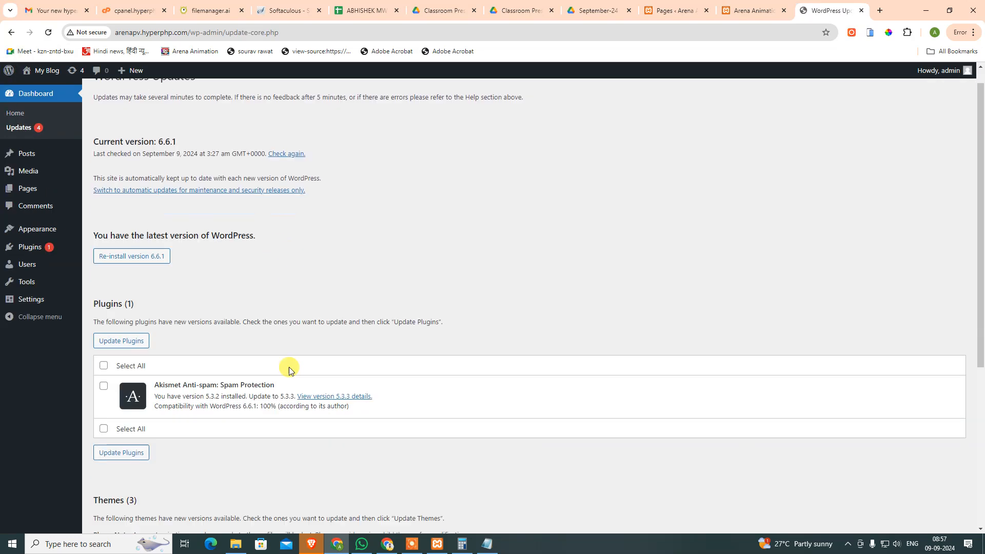
pyautogui.scroll(-3, 294, 329)
pyautogui.click(104, 231)
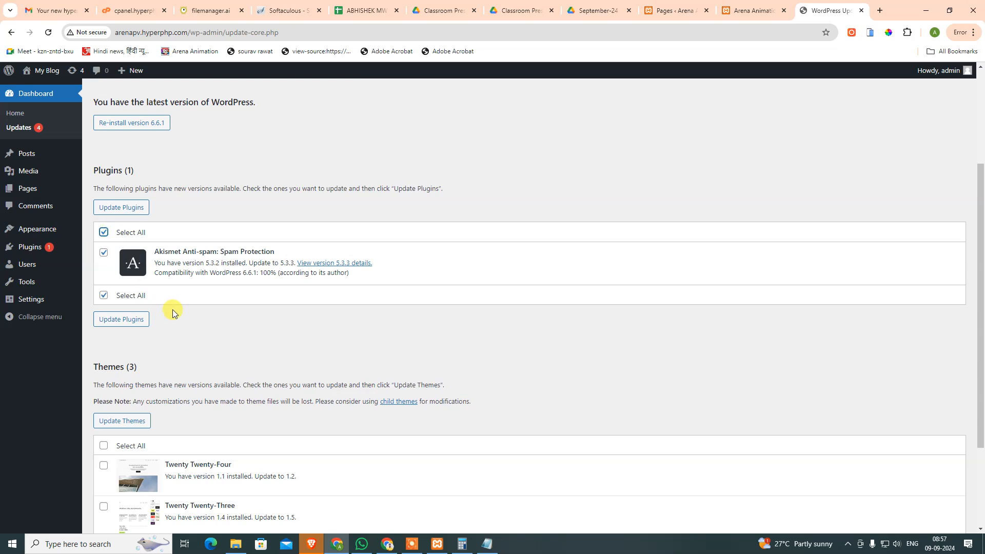
pyautogui.scroll(-2, 205, 307)
pyautogui.click(103, 318)
pyautogui.click(126, 294)
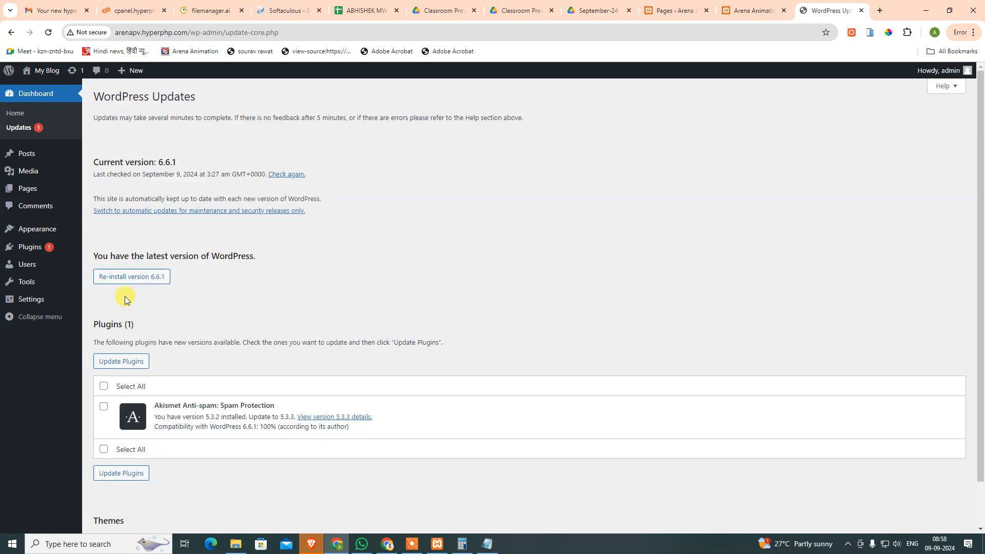
# Step: Update the Akismet Anti-spam plugin and look over the dashboard home page
pyautogui.click(103, 386)
pyautogui.click(121, 362)
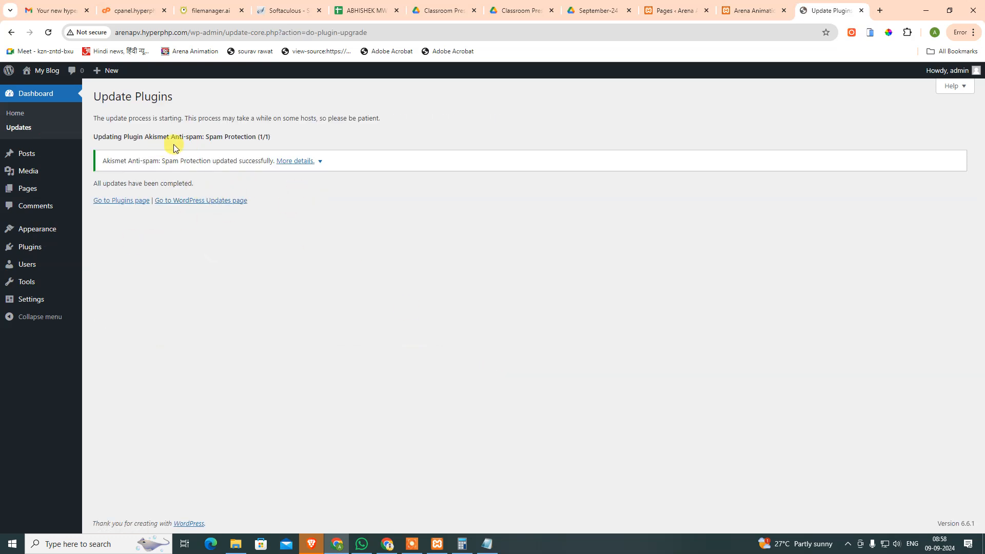
pyautogui.click(15, 113)
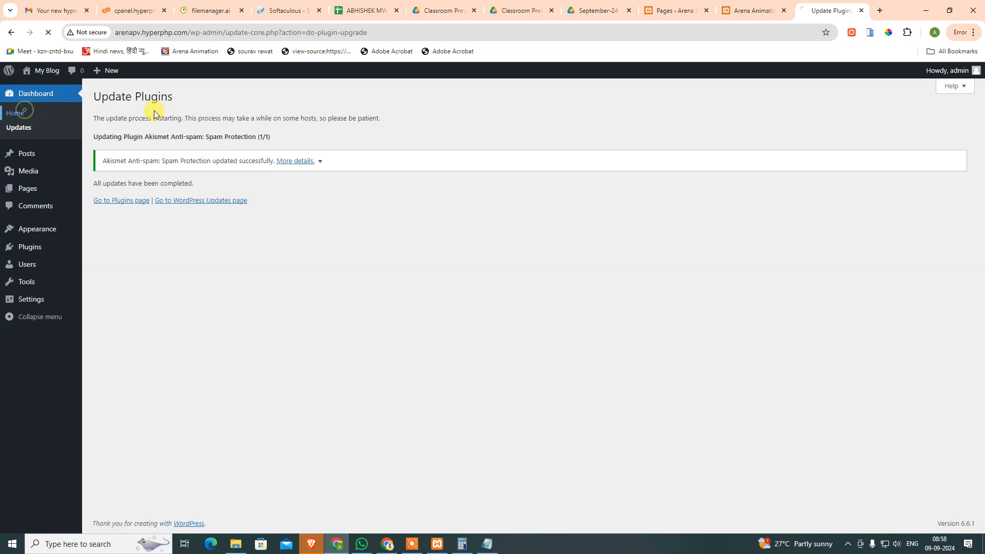
pyautogui.scroll(-3, 513, 351)
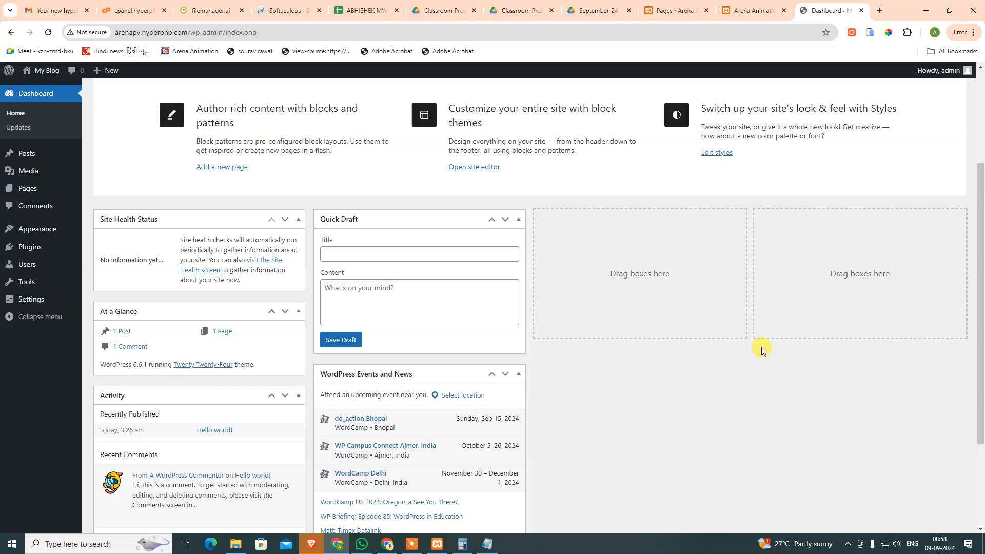
pyautogui.scroll(-3, 716, 376)
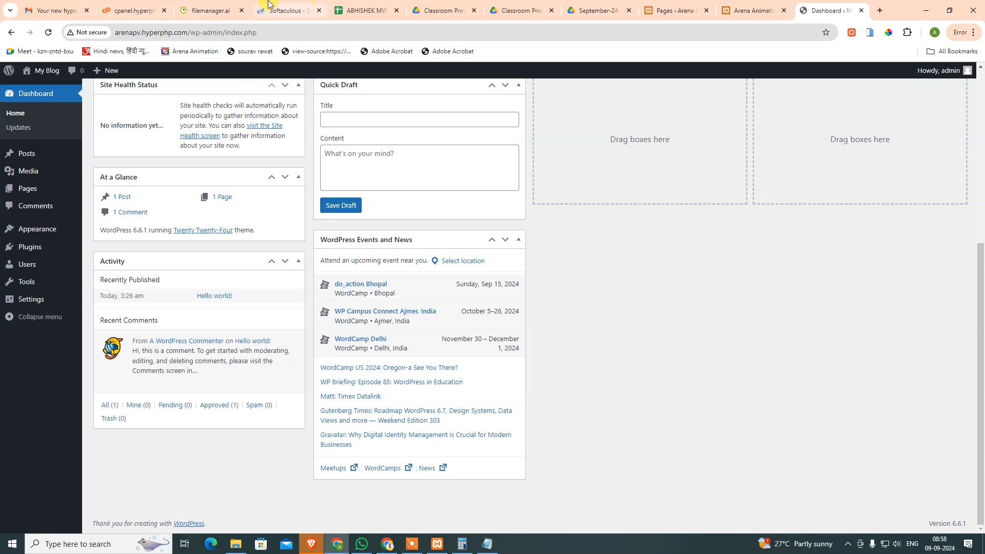
# Step: Open Softaculous WordPress Management for the arenapv.hyperphp.com installation, disable Search Engine Visibility and review the other configuration options
pyautogui.click(280, 11)
pyautogui.scroll(2, 543, 248)
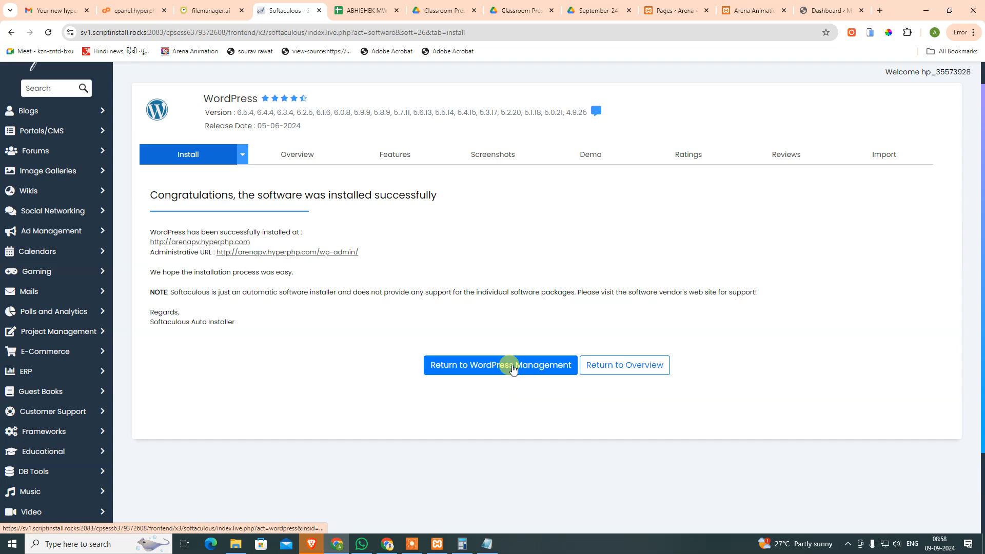
pyautogui.click(512, 366)
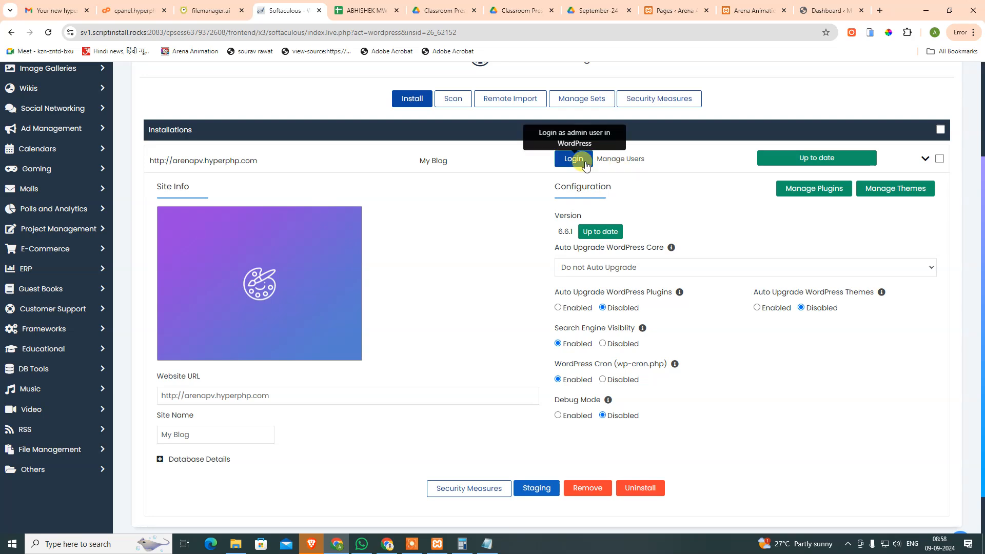
pyautogui.click(603, 344)
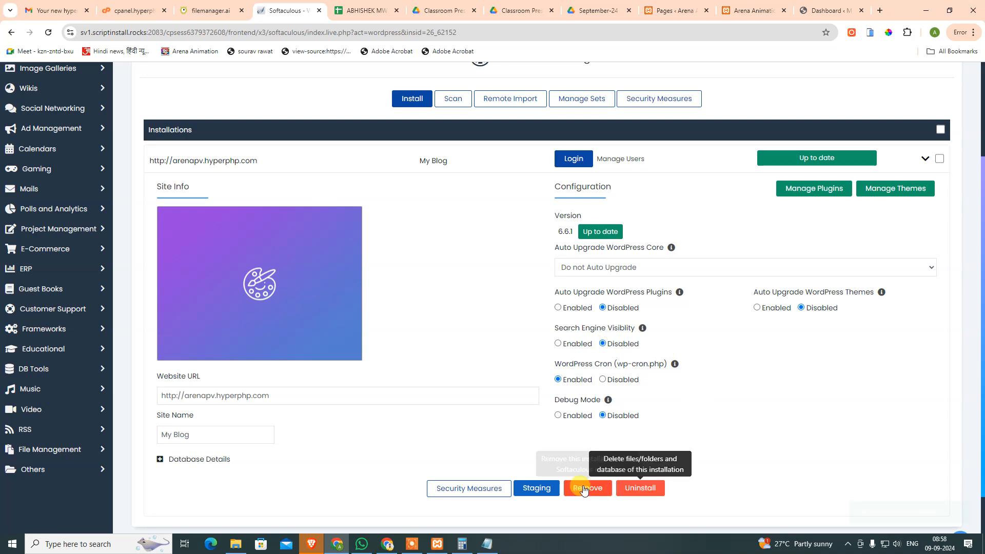
pyautogui.scroll(-1, 710, 421)
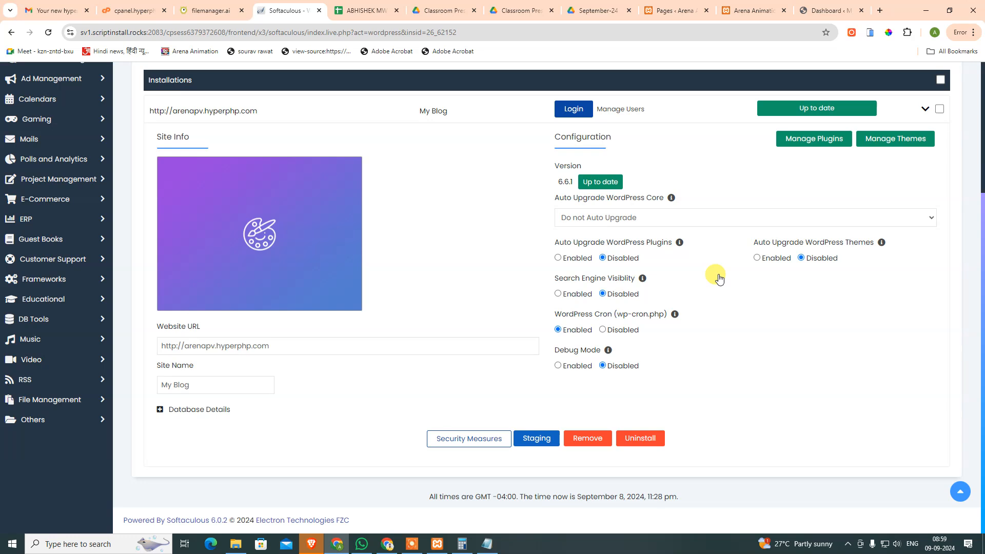
pyautogui.scroll(2, 728, 308)
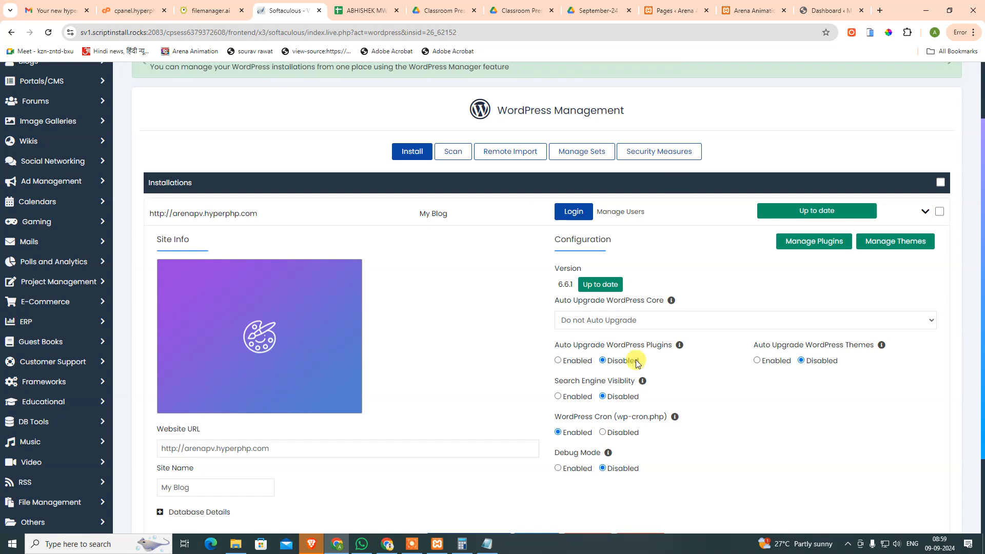
pyautogui.scroll(-2, 636, 363)
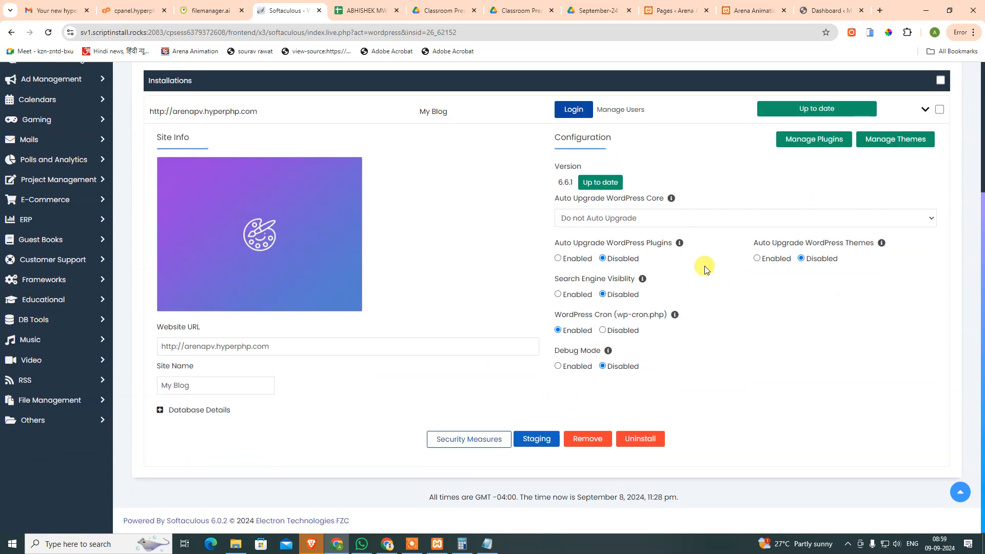
pyautogui.scroll(3, 704, 269)
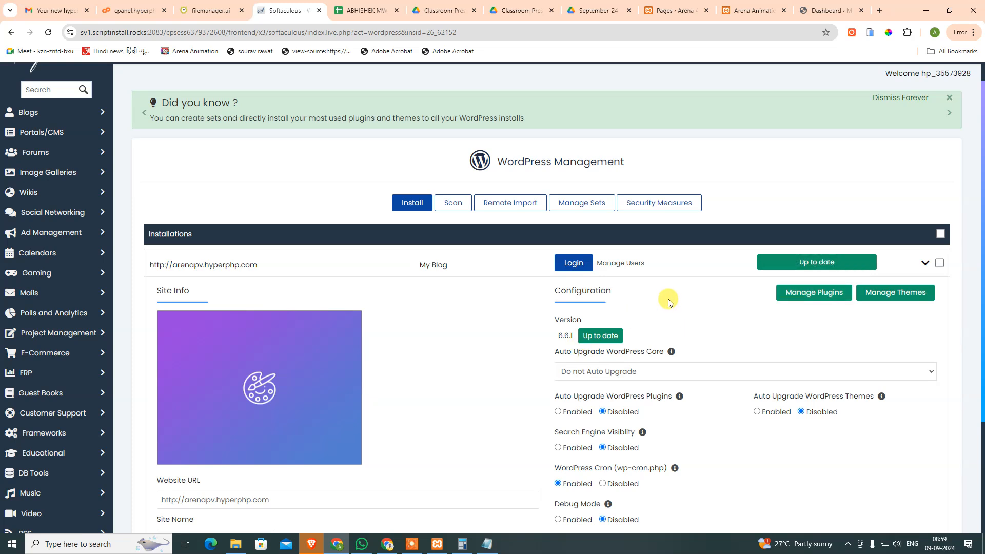
# Step: Look through the installation's Manage Users forms for changing a password and adding a user, and close them without changes
pyautogui.click(629, 261)
pyautogui.click(289, 179)
pyautogui.click(284, 206)
pyautogui.click(260, 220)
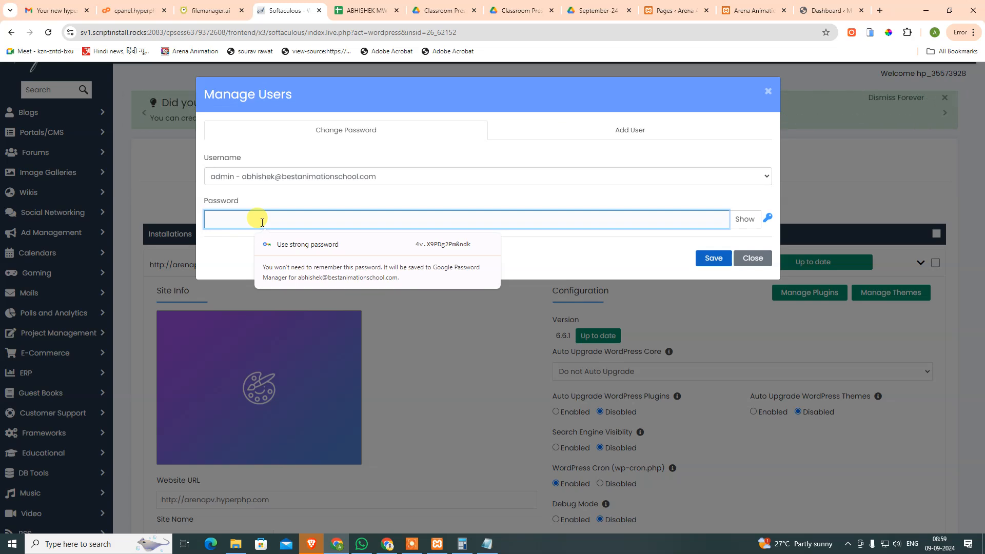
pyautogui.click(752, 260)
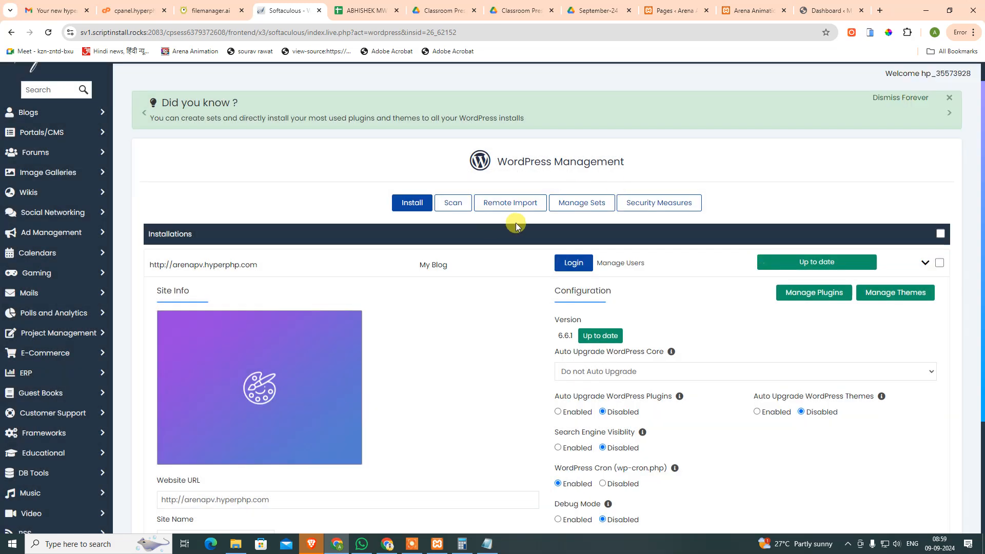
pyautogui.click(606, 264)
pyautogui.click(605, 125)
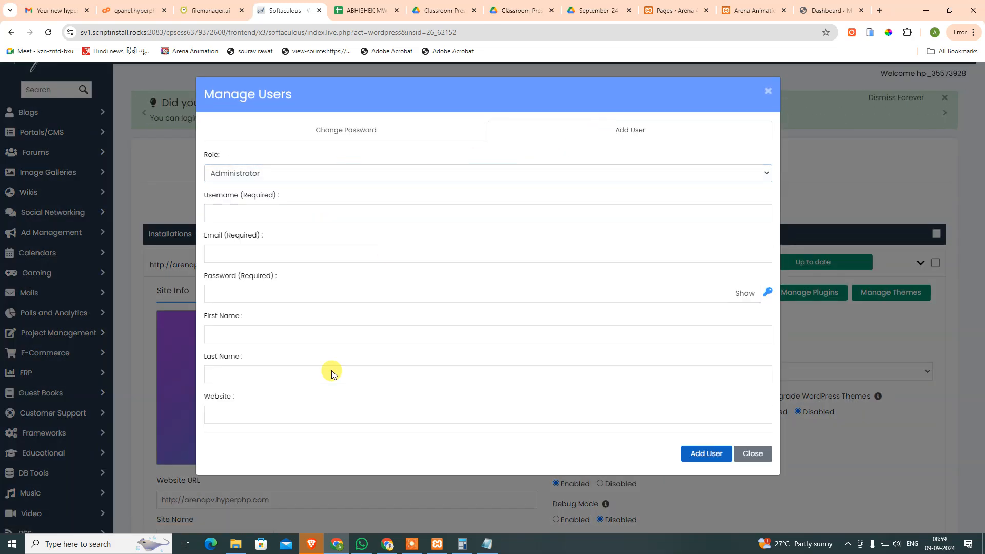
pyautogui.click(757, 453)
pyautogui.scroll(1, 690, 257)
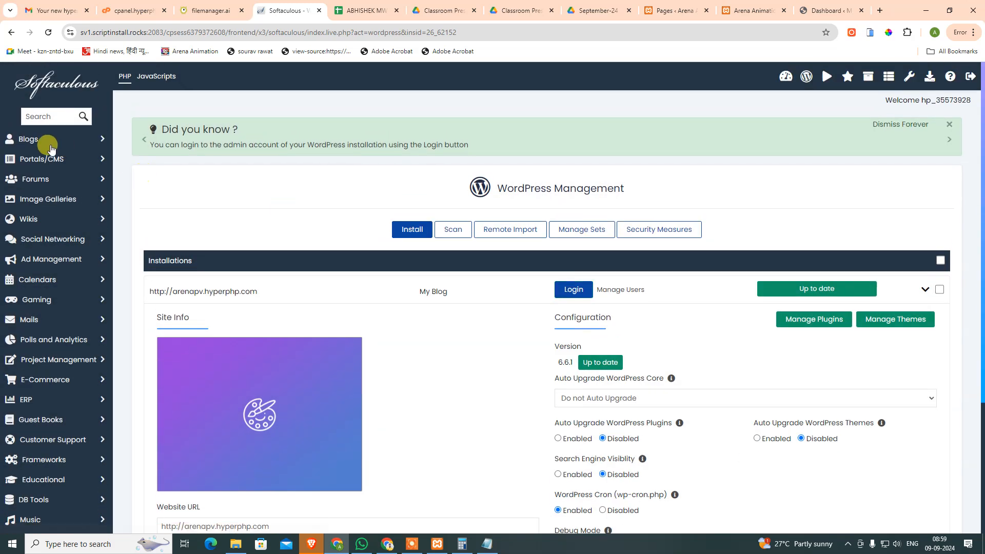